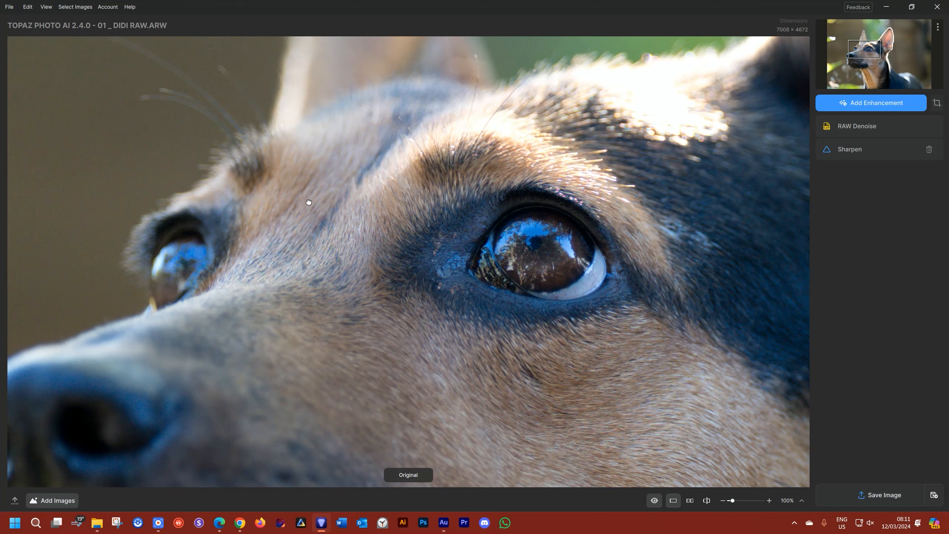
# - Inspect the dog's face in the preview and check the details of the 01 _ Didi RAW file in File Explorer
pyautogui.moveTo(309, 202); pyautogui.dragTo(346, 188)
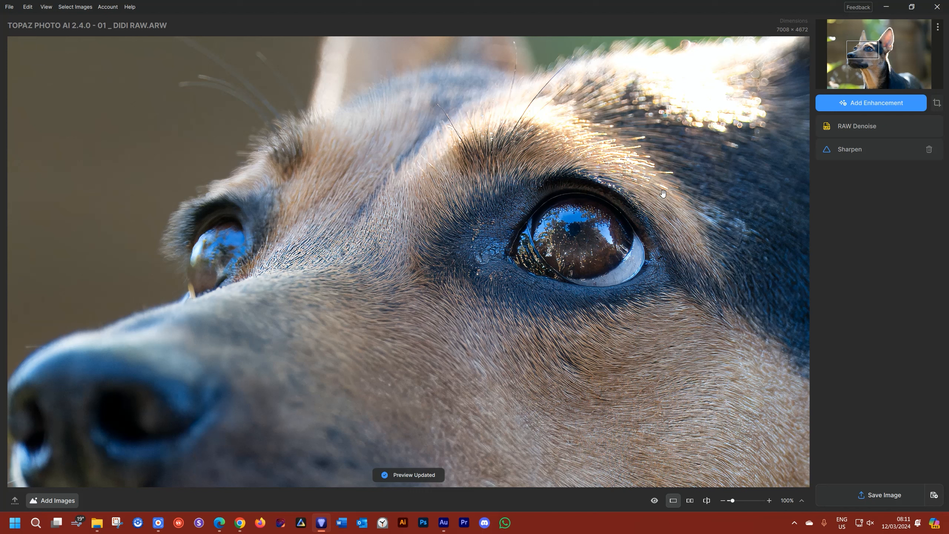
pyautogui.click(96, 529)
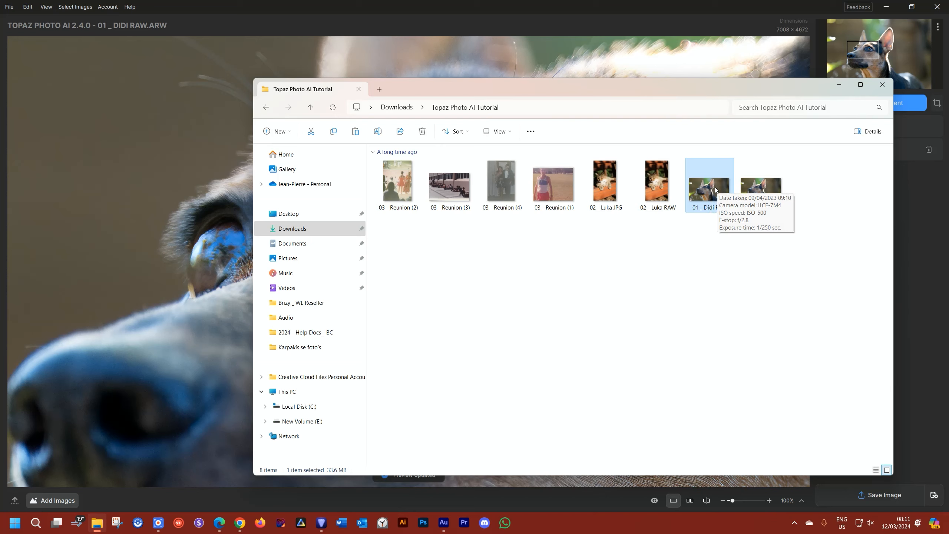
pyautogui.click(838, 86)
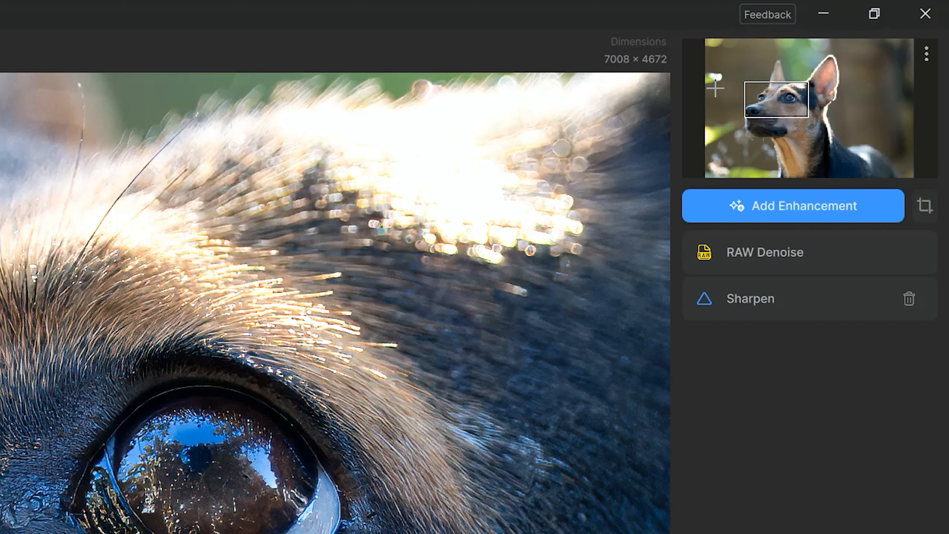
# - Review the list of enhancements that can be added to the image
pyautogui.click(826, 209)
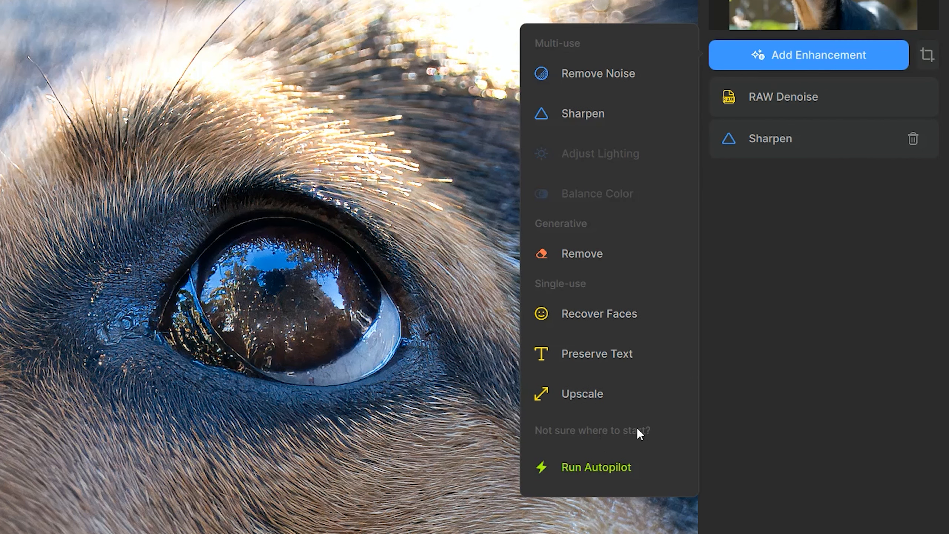
pyautogui.click(805, 218)
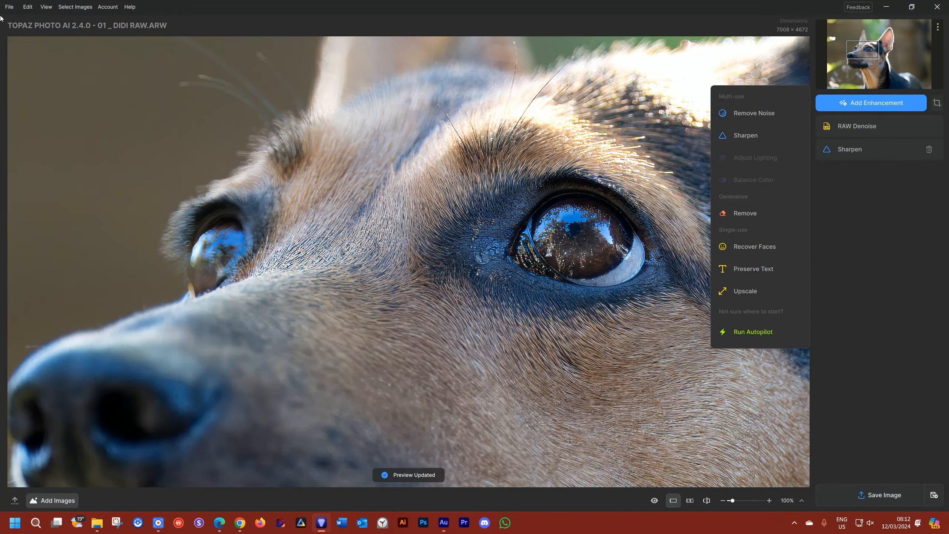
# - View the Preferences dialog, close it, and look over the remaining application commands
pyautogui.click(9, 8)
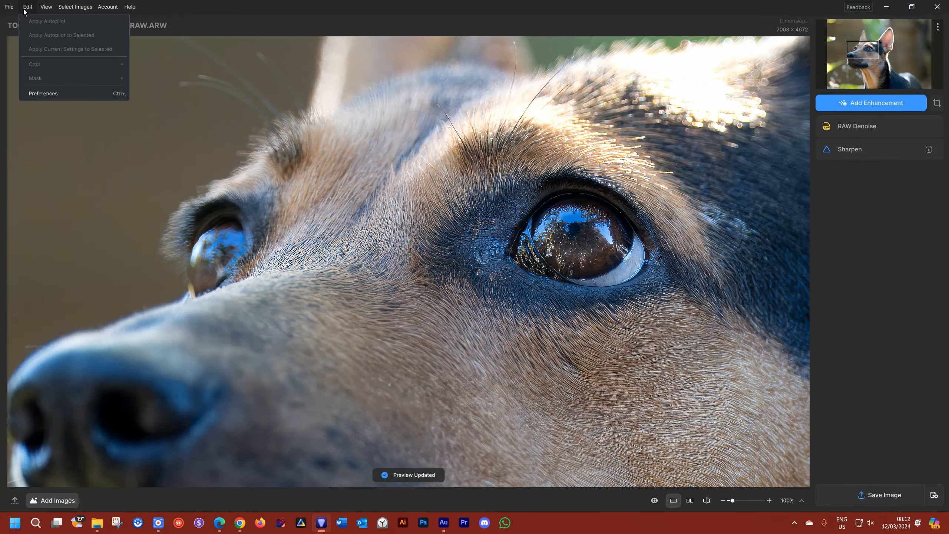
pyautogui.moveTo(28, 8)
pyautogui.click(32, 93)
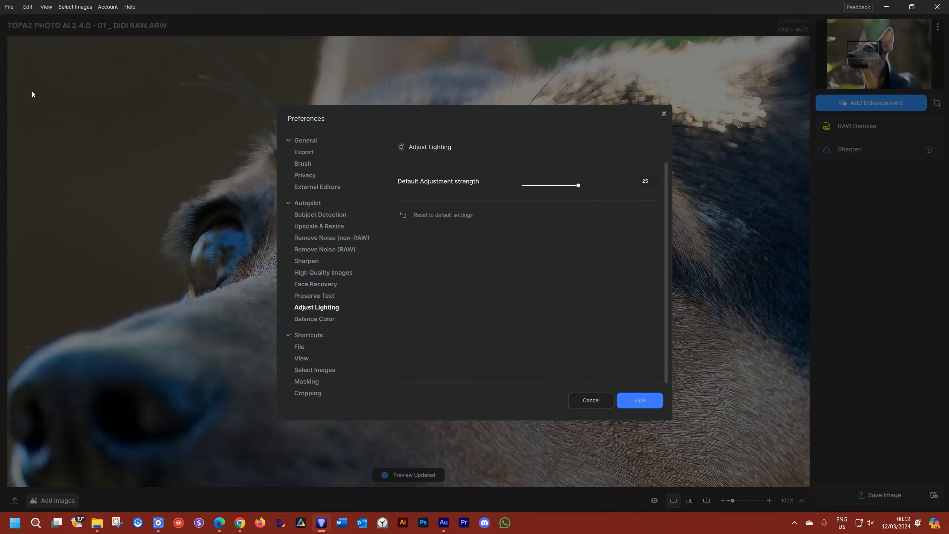
pyautogui.click(668, 115)
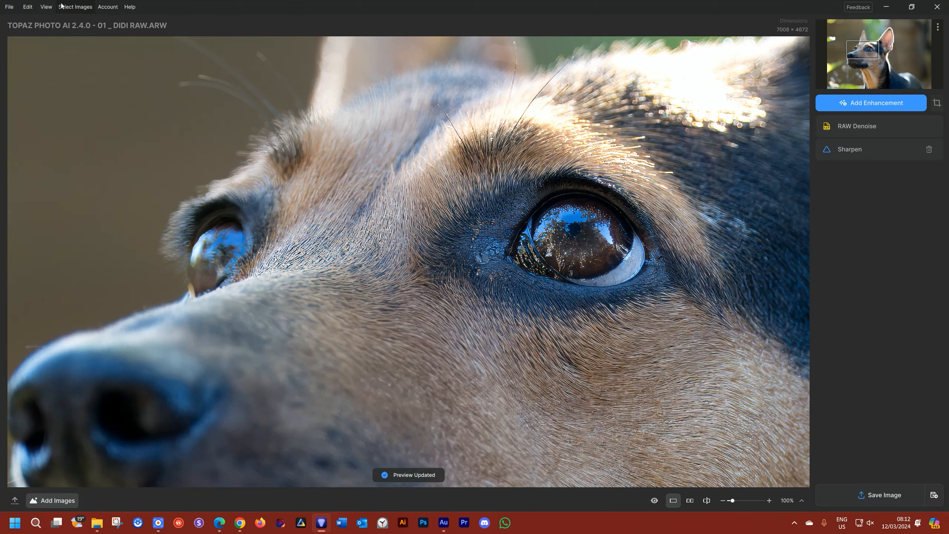
pyautogui.click(46, 7)
pyautogui.moveTo(99, 8)
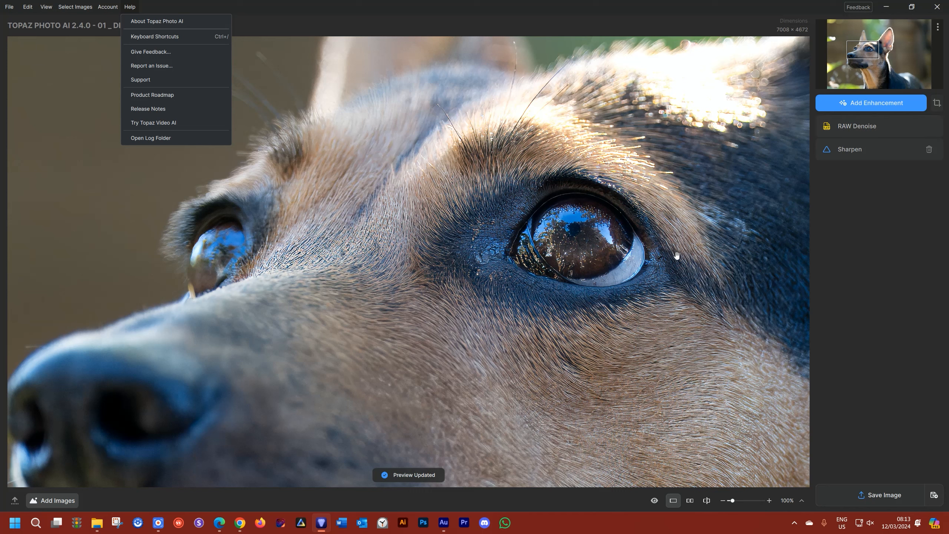
# - Review the export settings for the enhanced image and leave them without saving
pyautogui.click(871, 496)
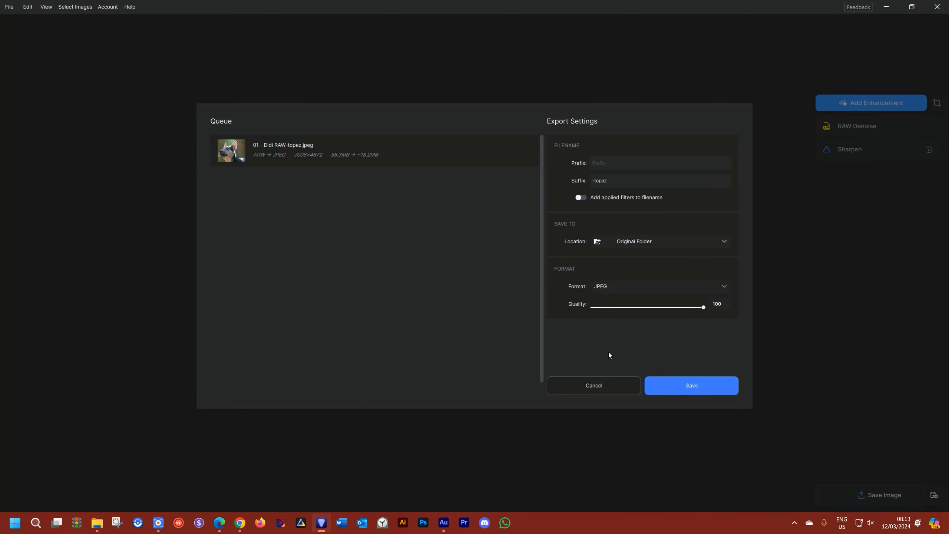
pyautogui.click(605, 381)
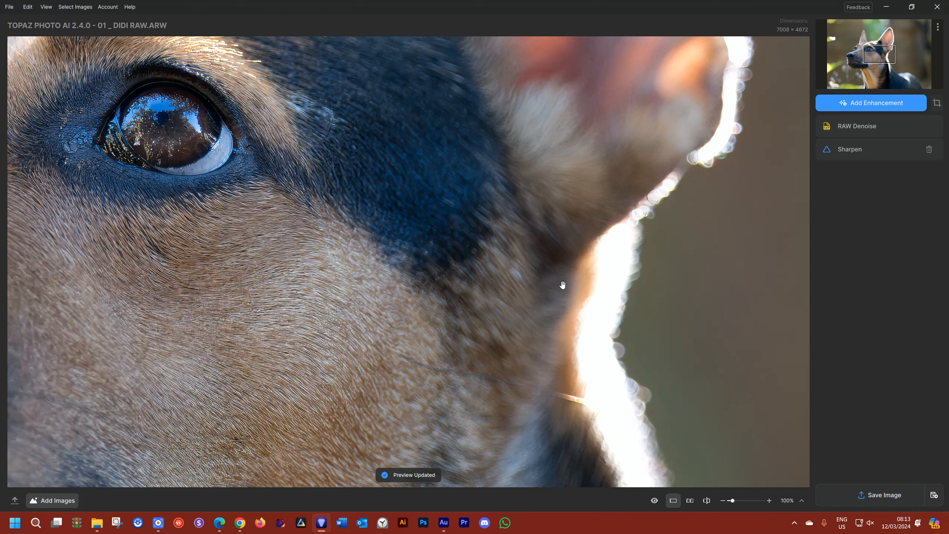
# - Close the 01 _ Didi RAW image
pyautogui.click(10, 7)
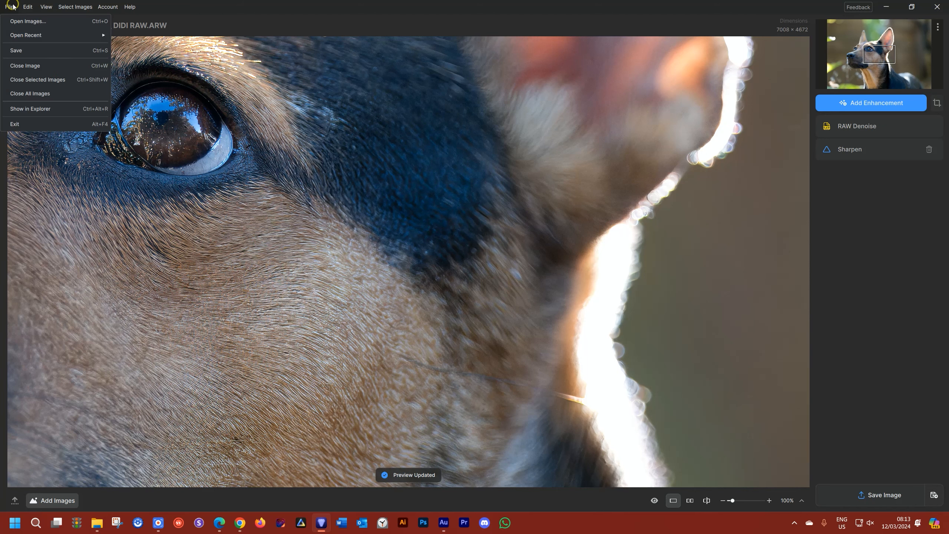
pyautogui.click(17, 65)
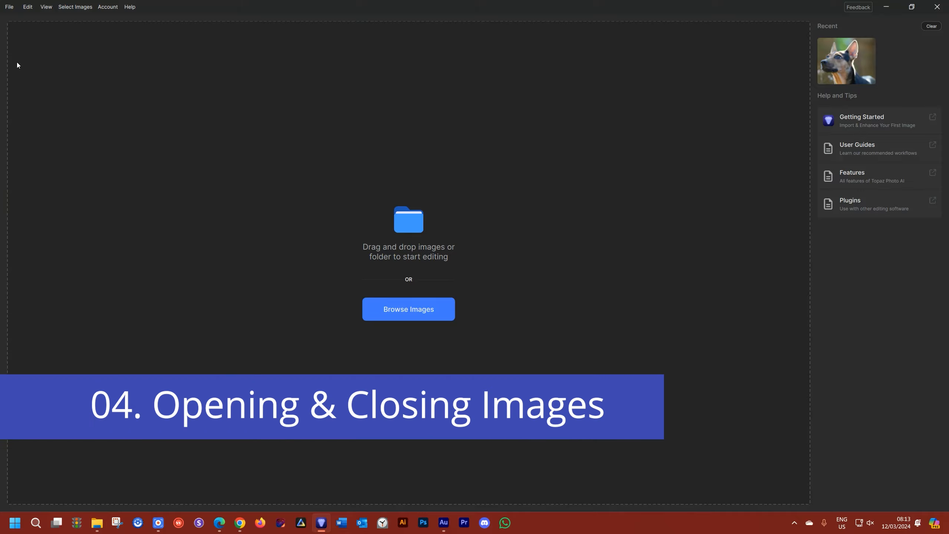
# - Open 01 _ Didi RAW from the Topaz Photo AI Tutorial folder in Downloads and close it from the image itself
pyautogui.click(419, 231)
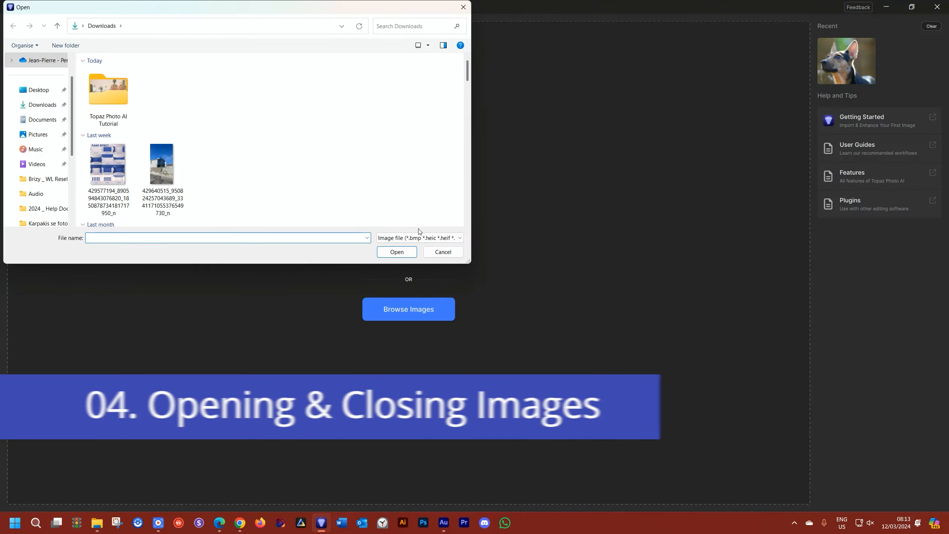
pyautogui.doubleClick(101, 84)
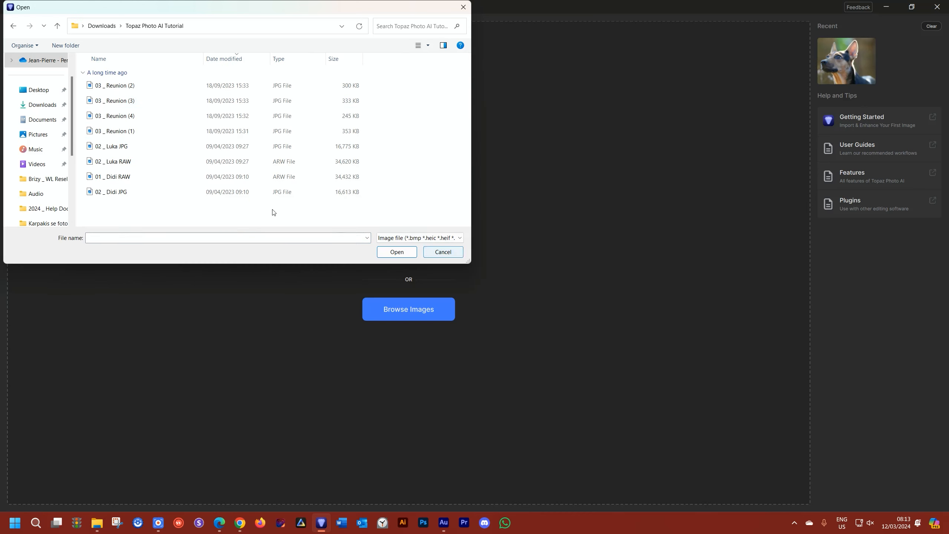
pyautogui.click(125, 183)
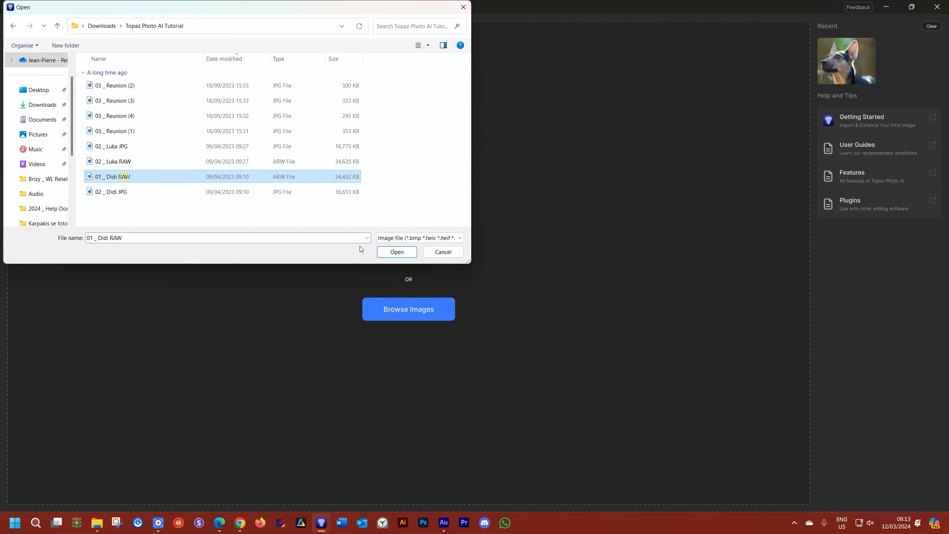
pyautogui.click(382, 253)
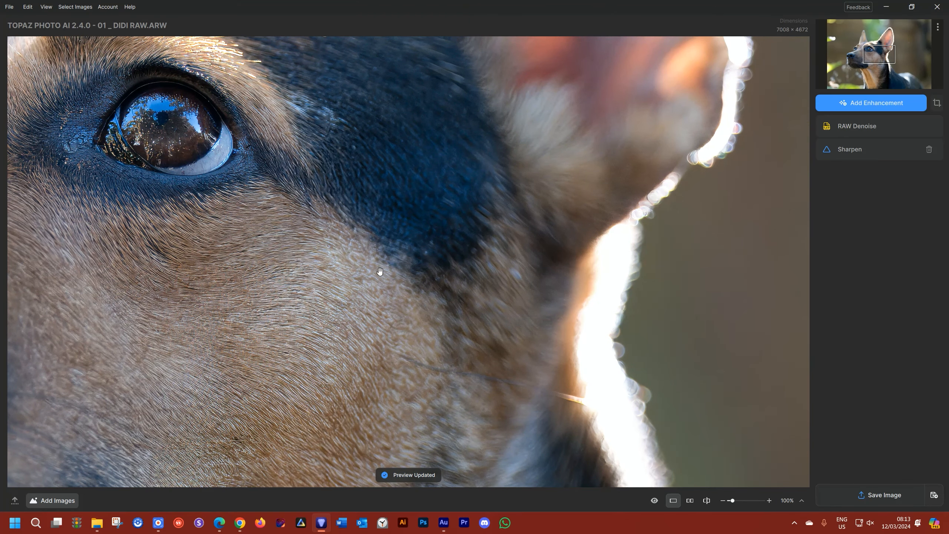
pyautogui.rightClick(367, 216)
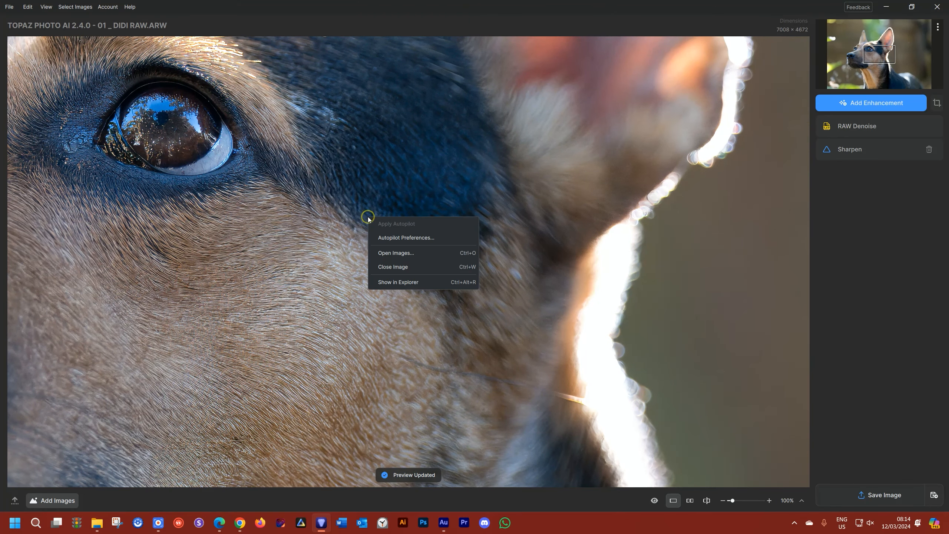
pyautogui.click(388, 271)
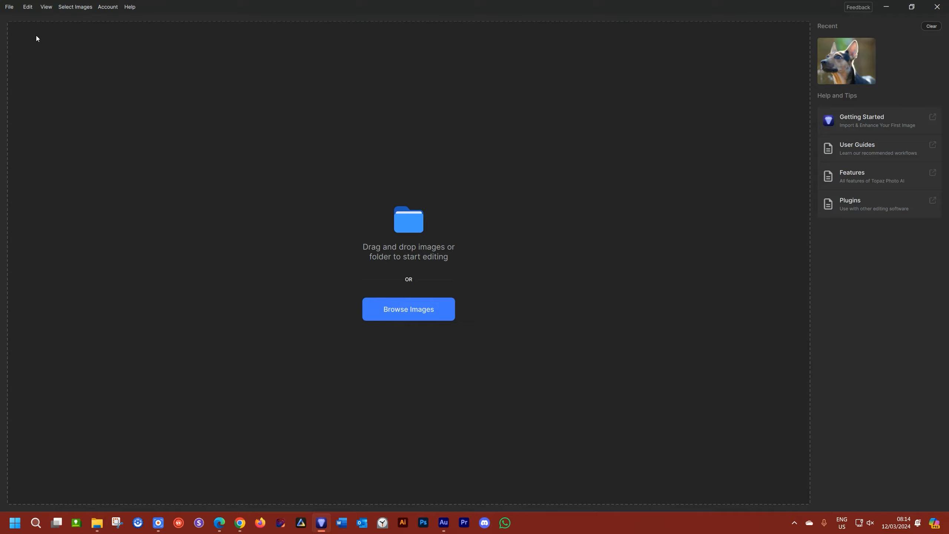
# - Reopen the 01 _ Didi RAW image through the Open dialog and close it again
pyautogui.click(10, 7)
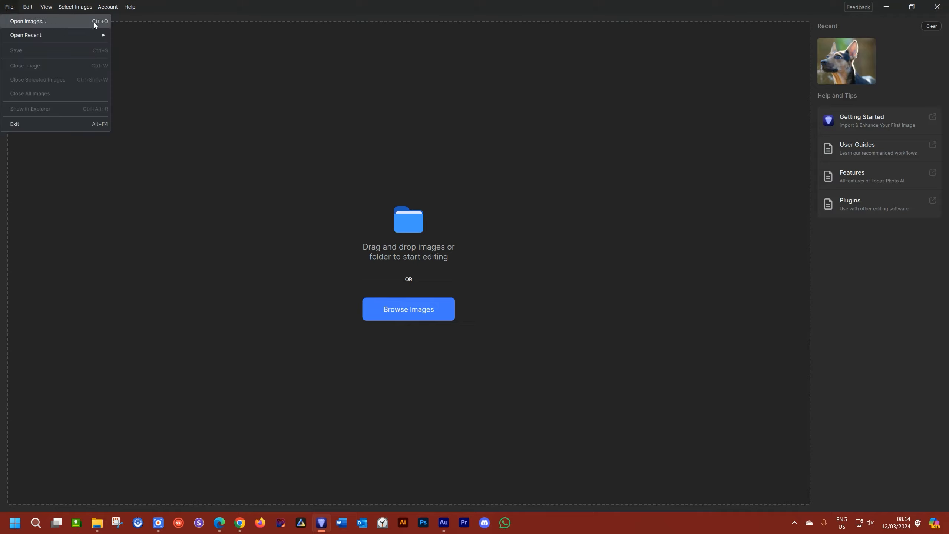
pyautogui.click(444, 254)
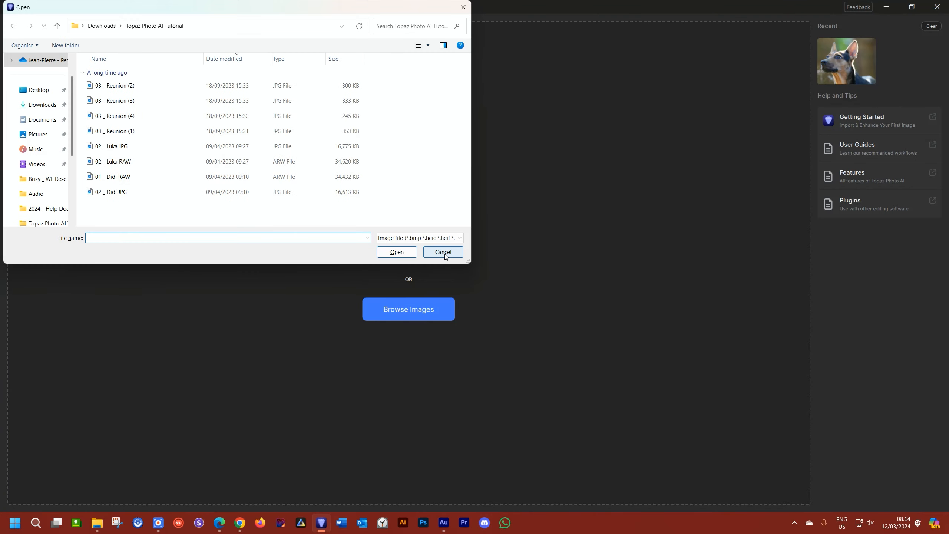
pyautogui.click(108, 177)
pyautogui.click(388, 252)
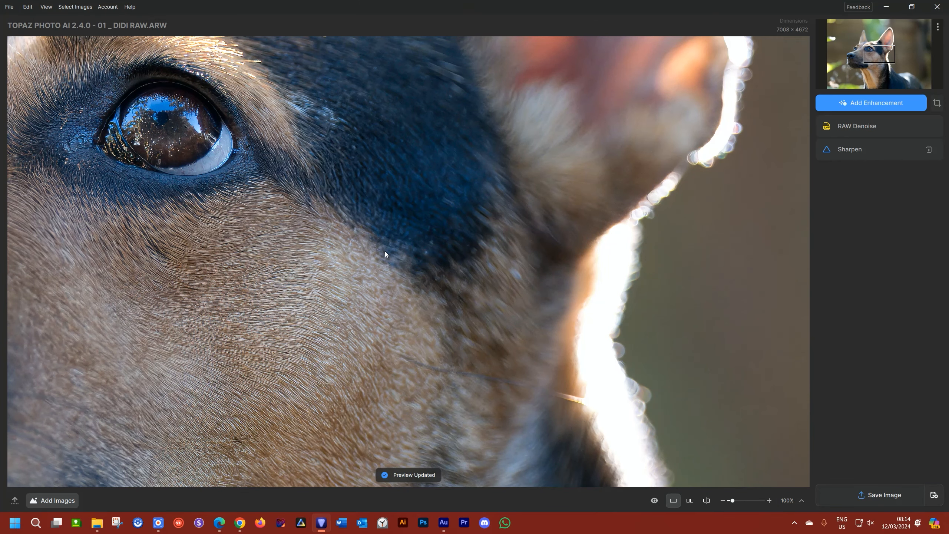
pyautogui.hotkey('ctrl', 'w')
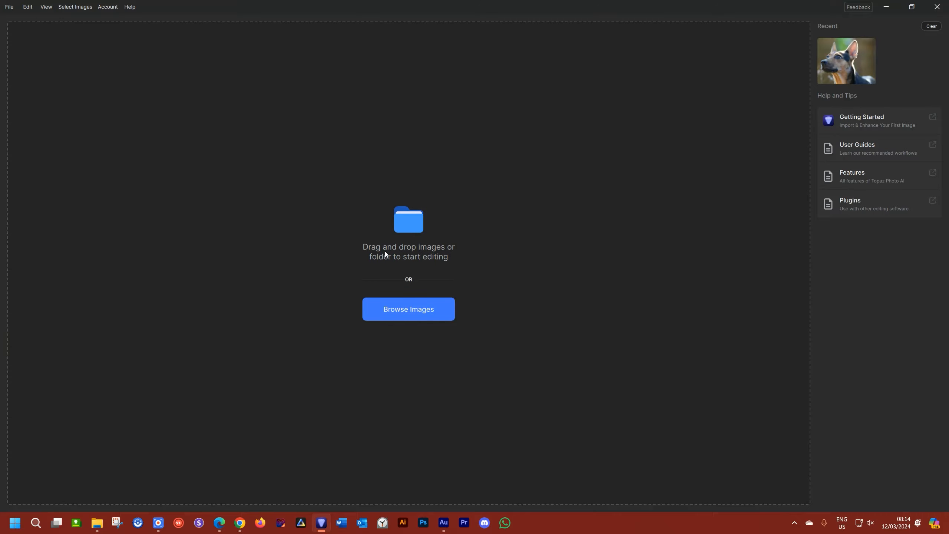
# - Bring up the Open dialog, cancel it, and look at the recently opened files
pyautogui.click(417, 306)
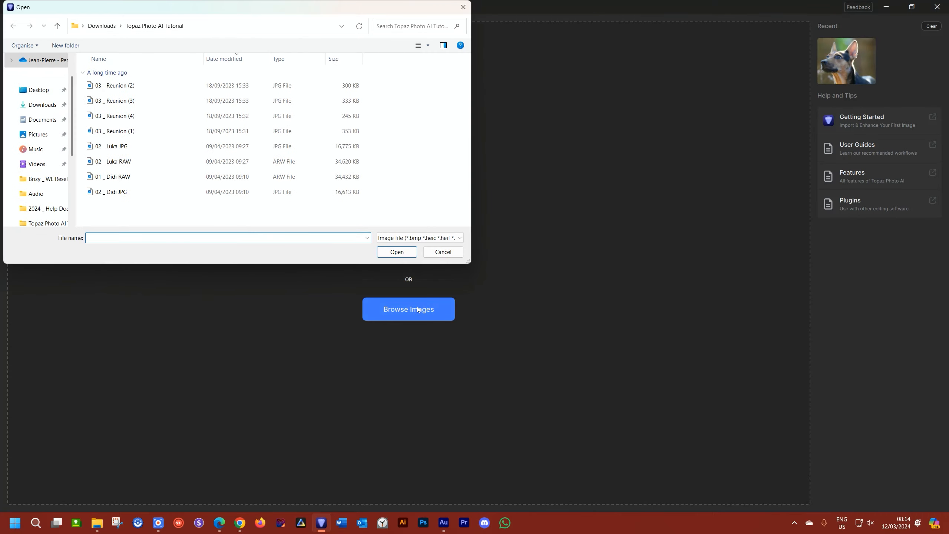
pyautogui.click(445, 251)
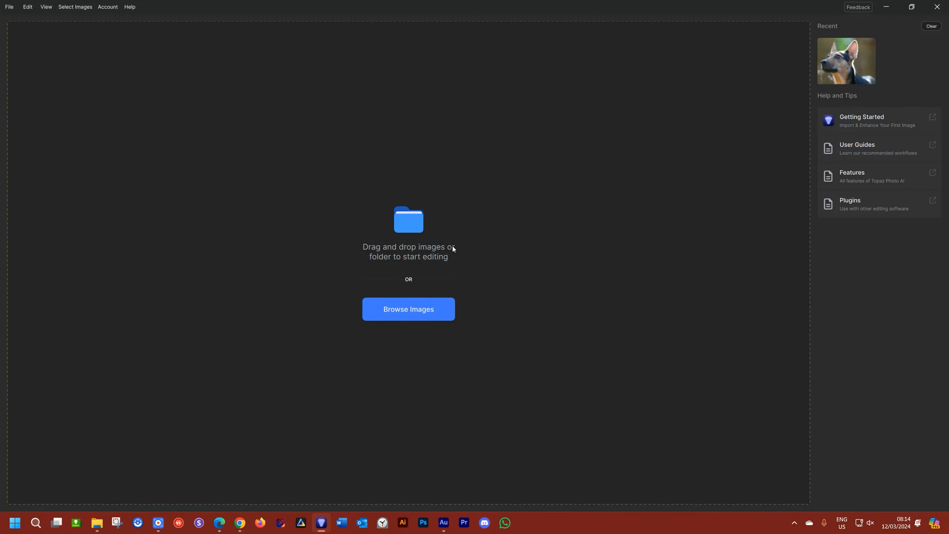
pyautogui.click(9, 7)
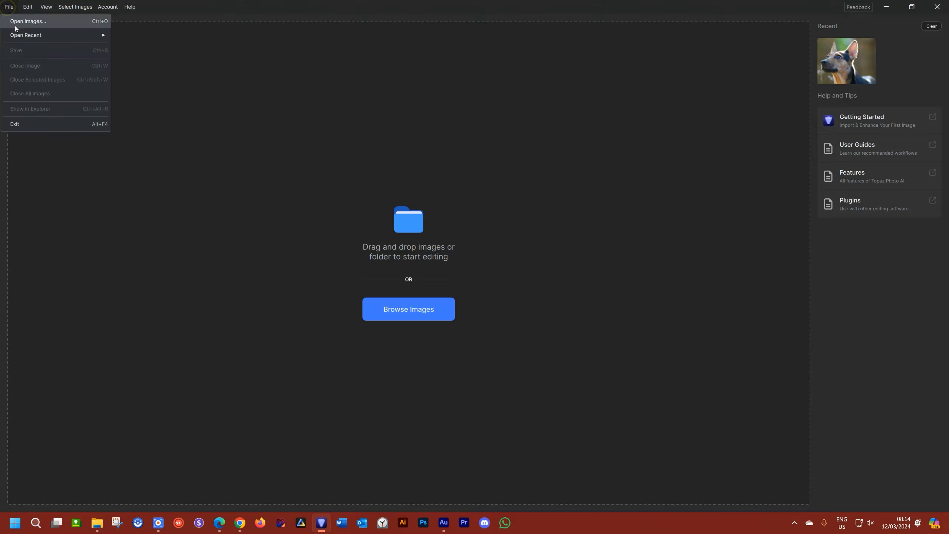
pyautogui.moveTo(18, 36)
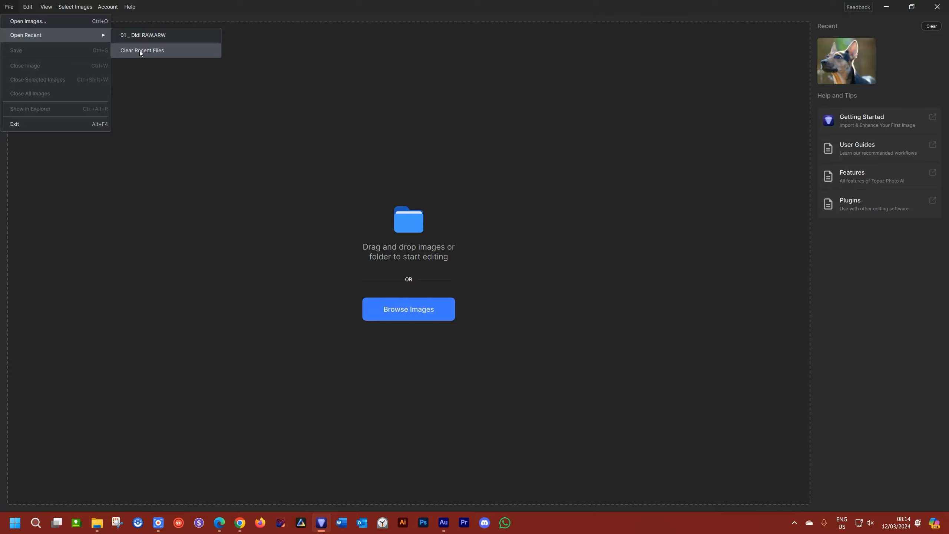
pyautogui.click(140, 39)
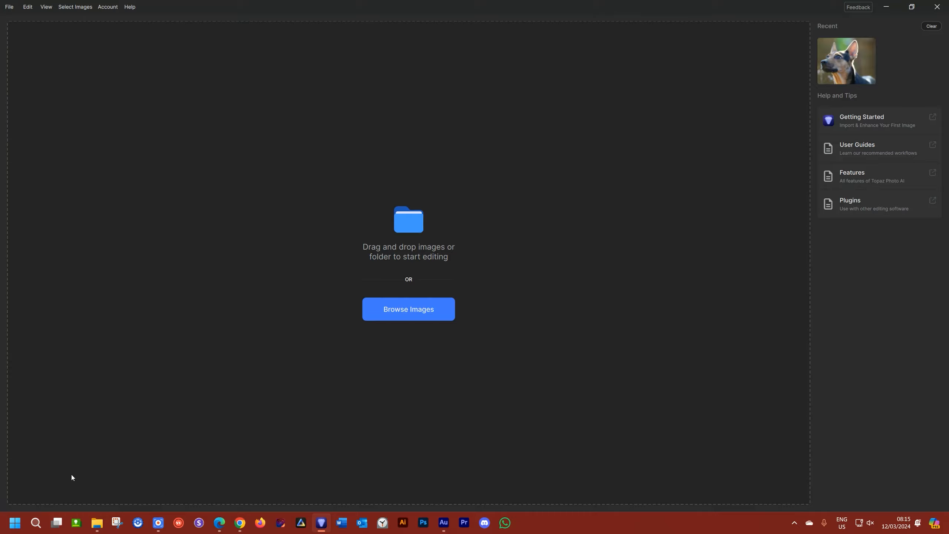
# - Open 02 _ Didi JPG in Topaz Photo AI by dropping it in from File Explorer, and minimize the Explorer window
pyautogui.click(94, 522)
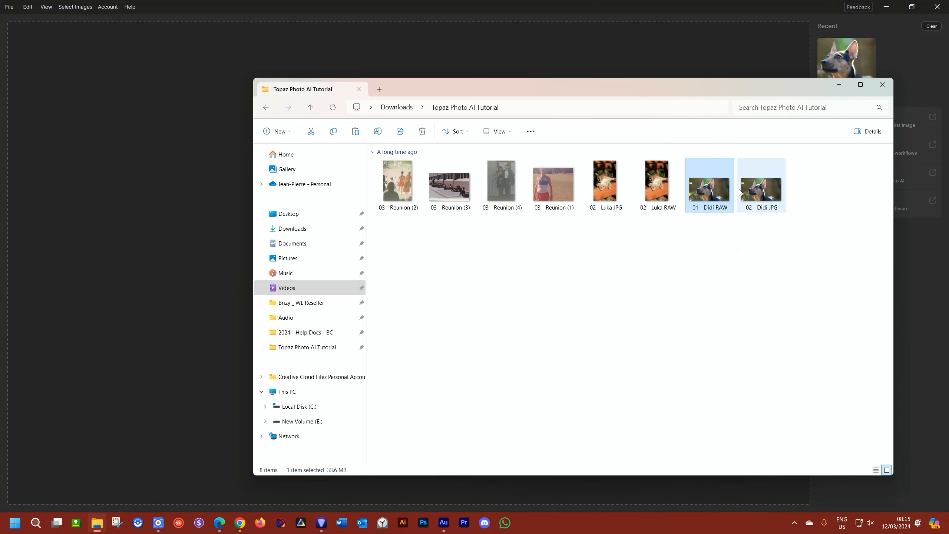
pyautogui.moveTo(769, 194); pyautogui.dragTo(198, 217)
pyautogui.click(839, 86)
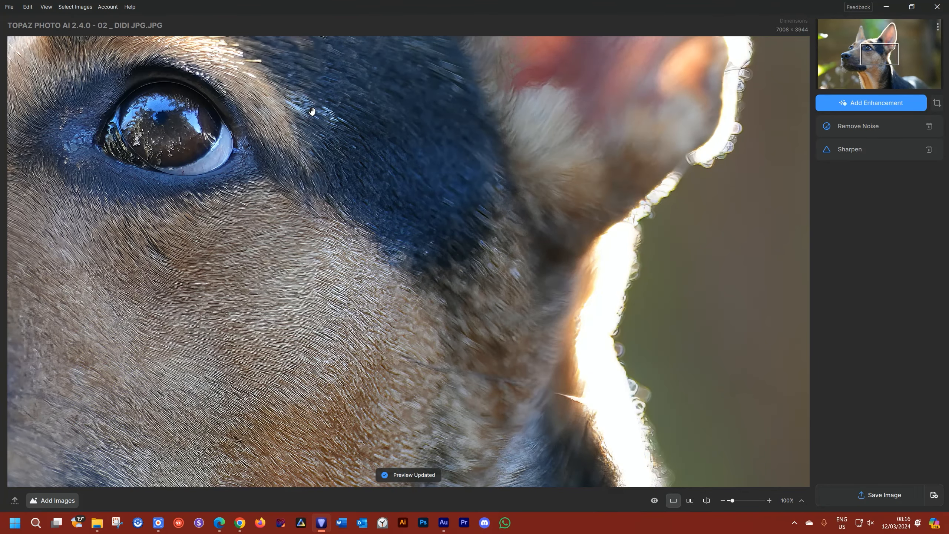
# - Look at the recent files list and close the 02 _ Didi JPG image
pyautogui.click(9, 7)
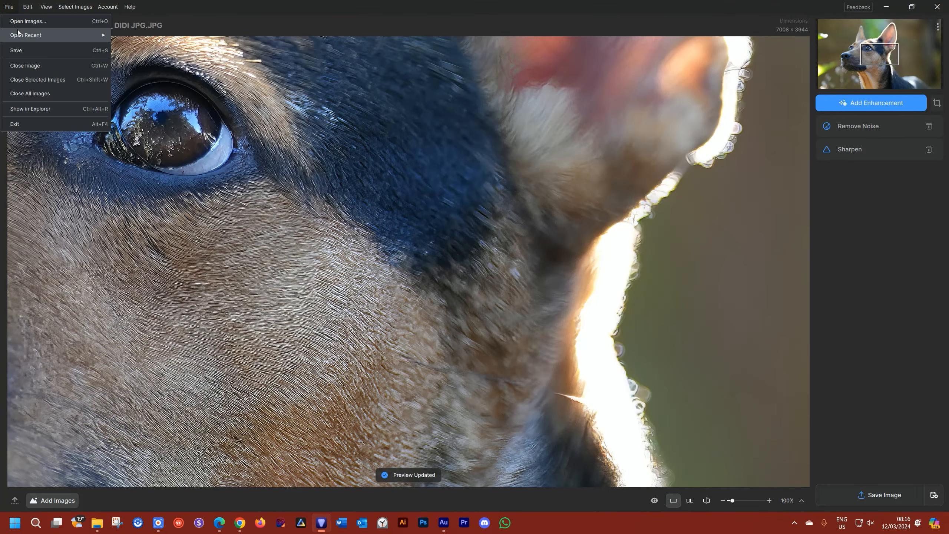
pyautogui.moveTo(18, 33)
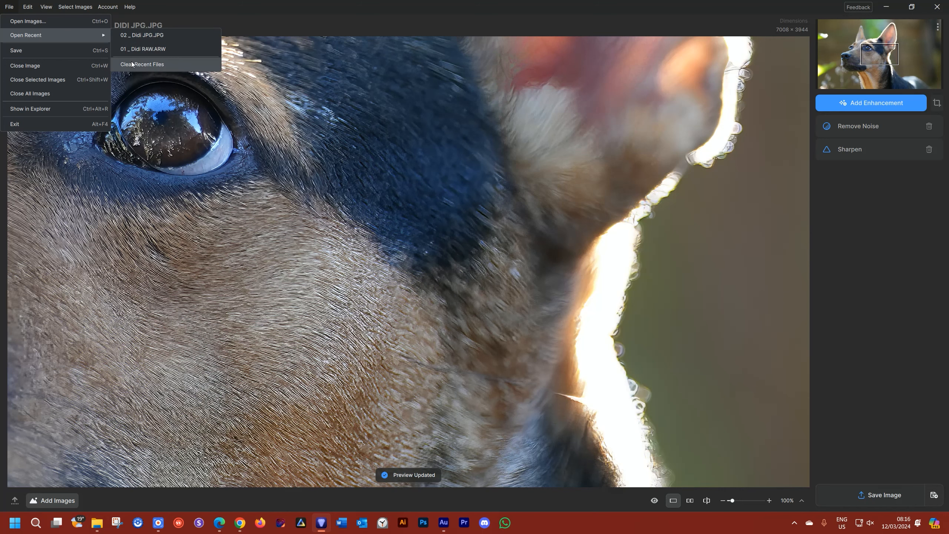
pyautogui.click(62, 66)
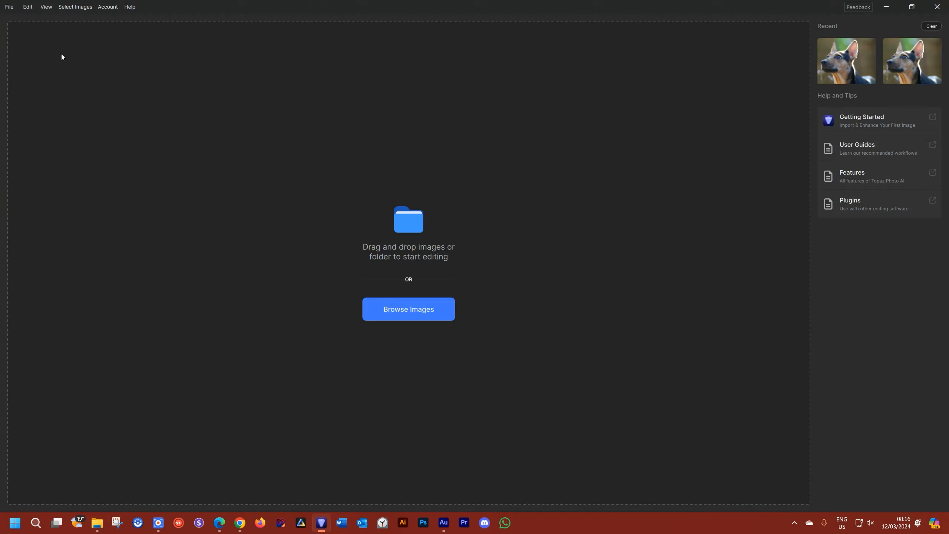
# - Open 01 _ Didi RAW in Topaz Photo AI by dropping it in from File Explorer, and minimize the Explorer window
pyautogui.click(97, 523)
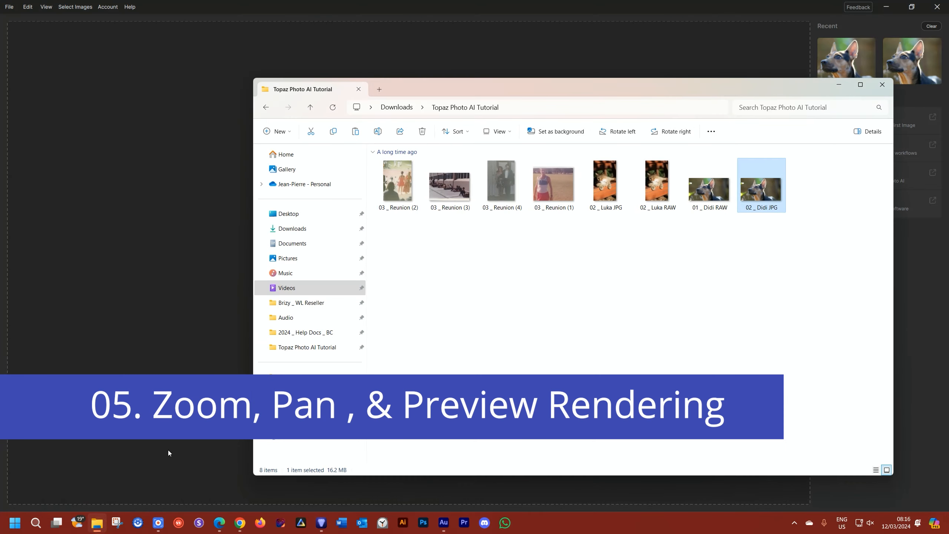
pyautogui.moveTo(566, 84); pyautogui.dragTo(605, 50)
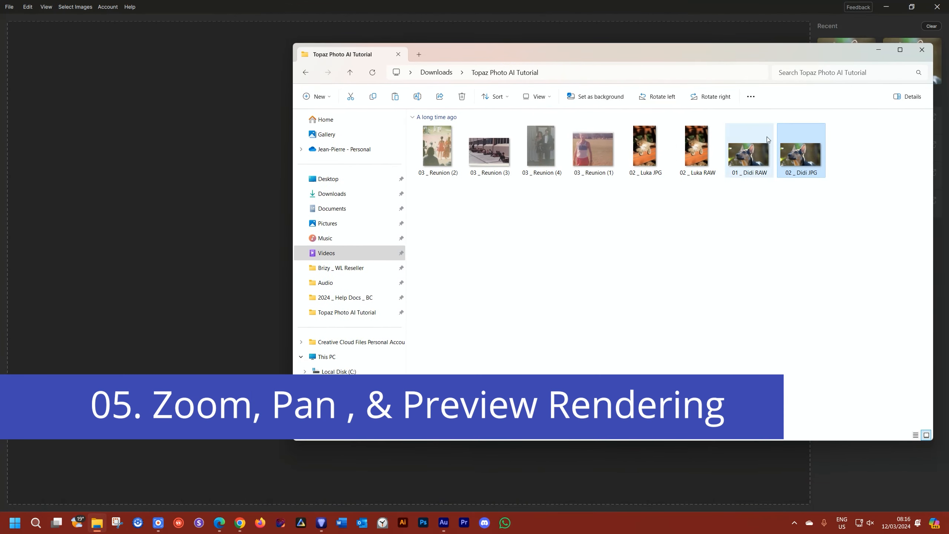
pyautogui.moveTo(768, 140); pyautogui.dragTo(218, 168)
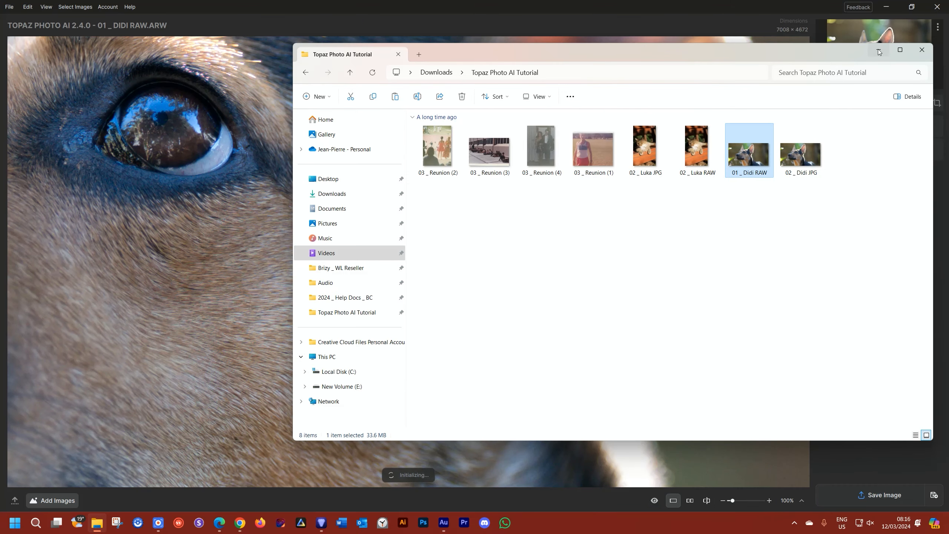
pyautogui.click(878, 49)
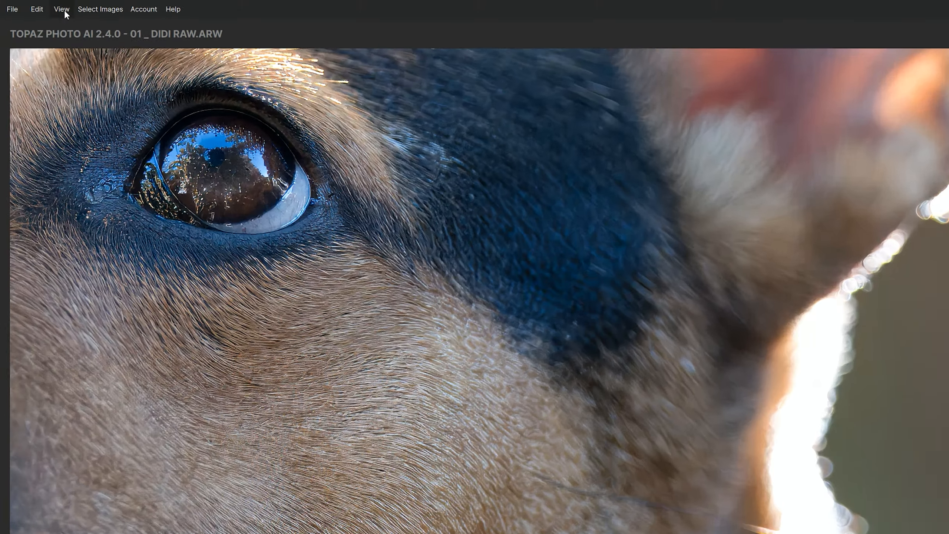
# - Look over the available zoom commands and view modes, and dismiss the list without choosing one
pyautogui.click(47, 8)
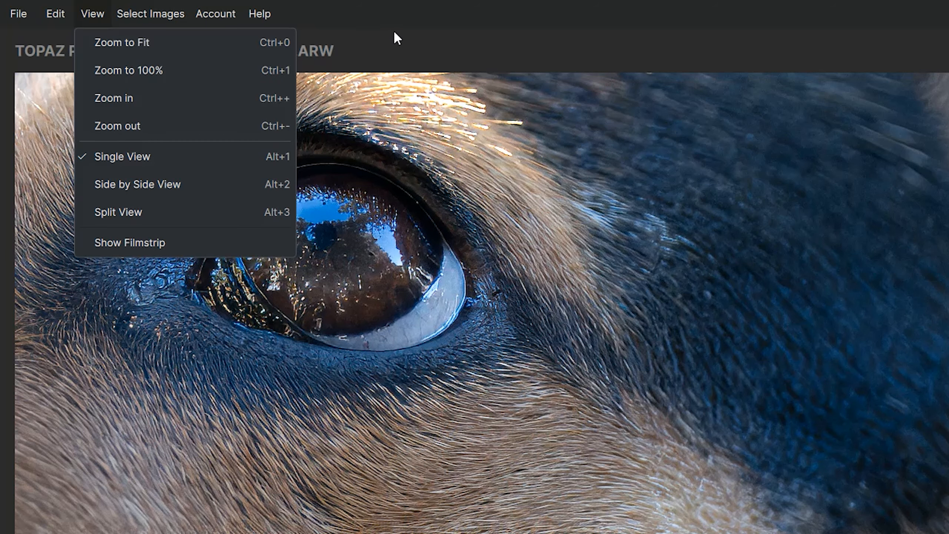
pyautogui.click(394, 33)
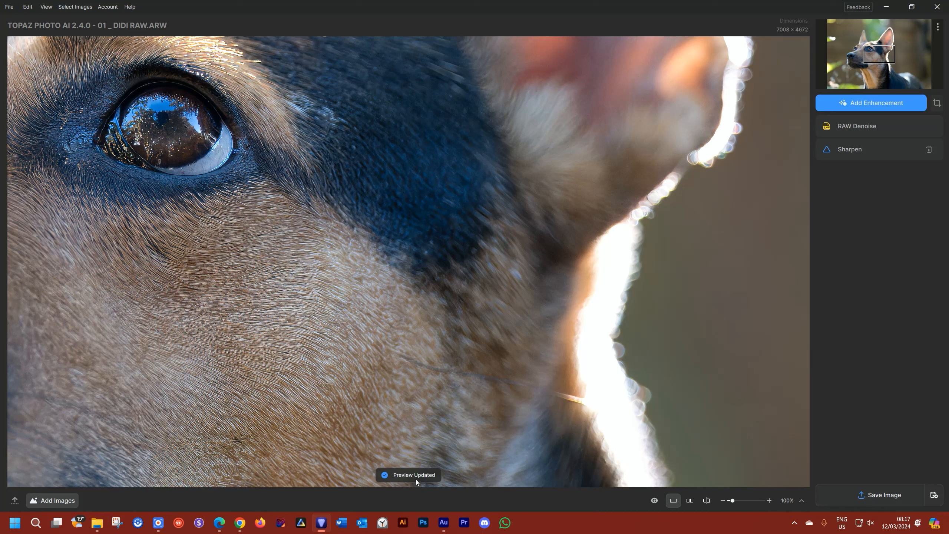
pyautogui.click(435, 389)
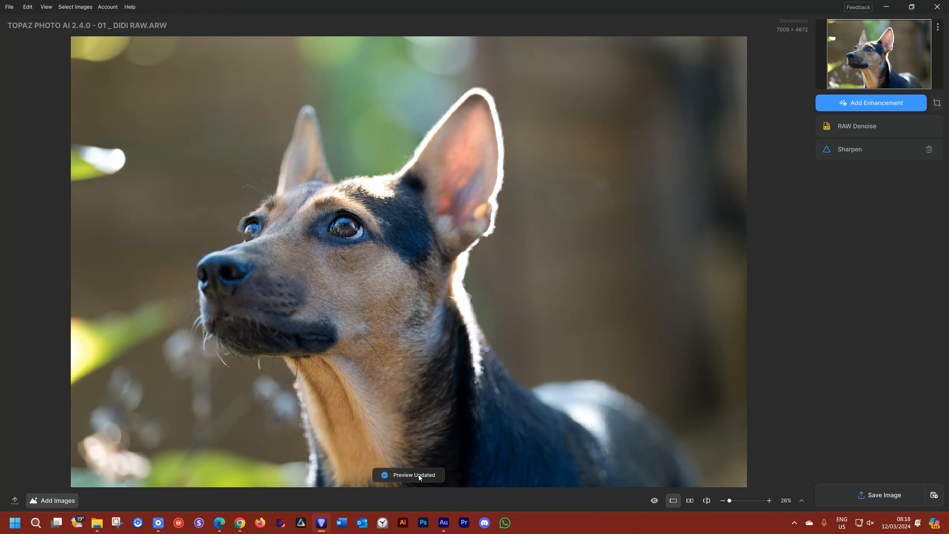
# - Switch the preview between 100% and fit, zoom in and out in increments, and return to the fitted view
pyautogui.hotkey('ctrl', '1')
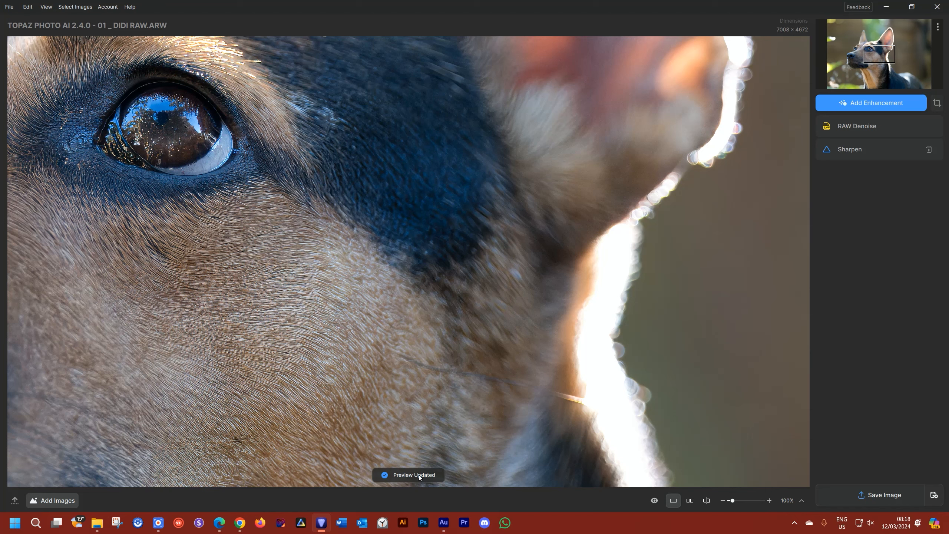
pyautogui.hotkey('ctrl', '0')
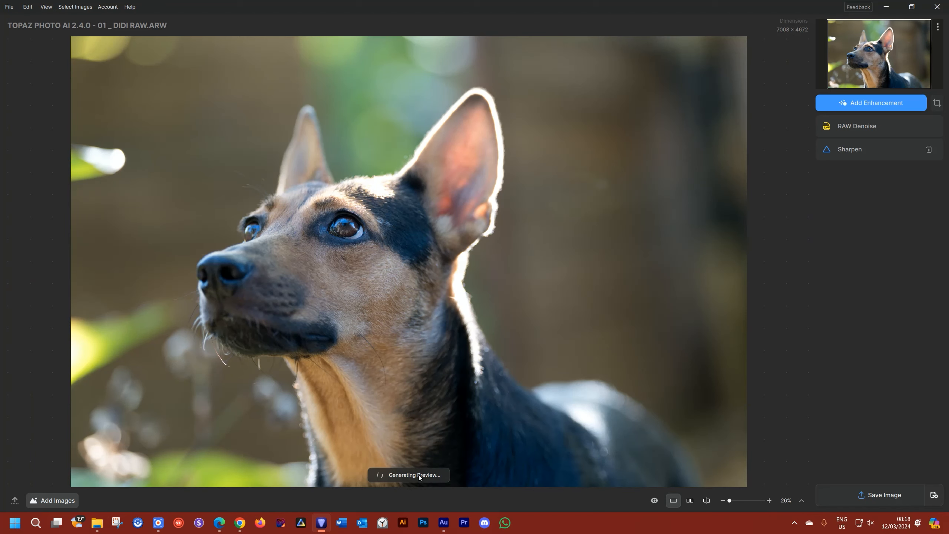
pyautogui.hotkey('ctrl', '+')
pyautogui.hotkey('ctrl', '-')
pyautogui.hotkey('ctrl', '-')
pyautogui.hotkey('ctrl', '-')
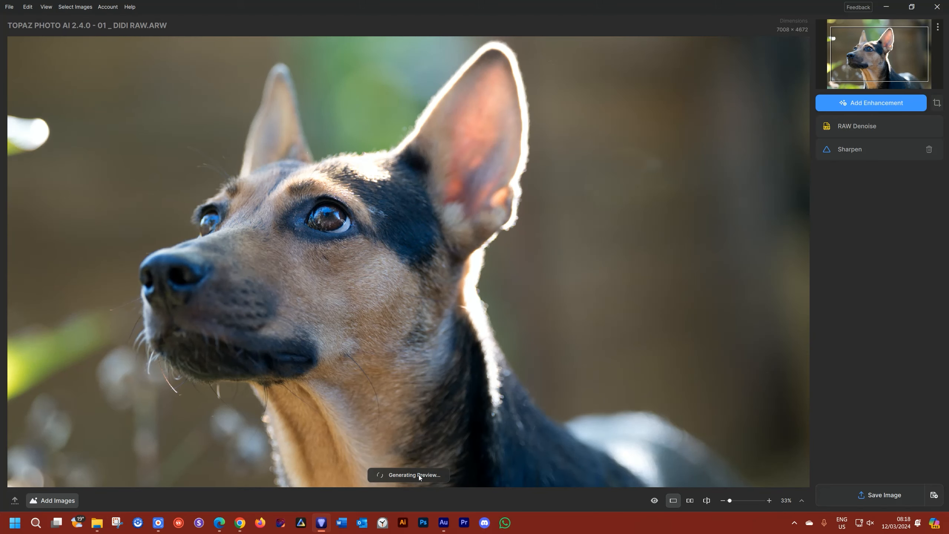
pyautogui.hotkey('ctrl', '0')
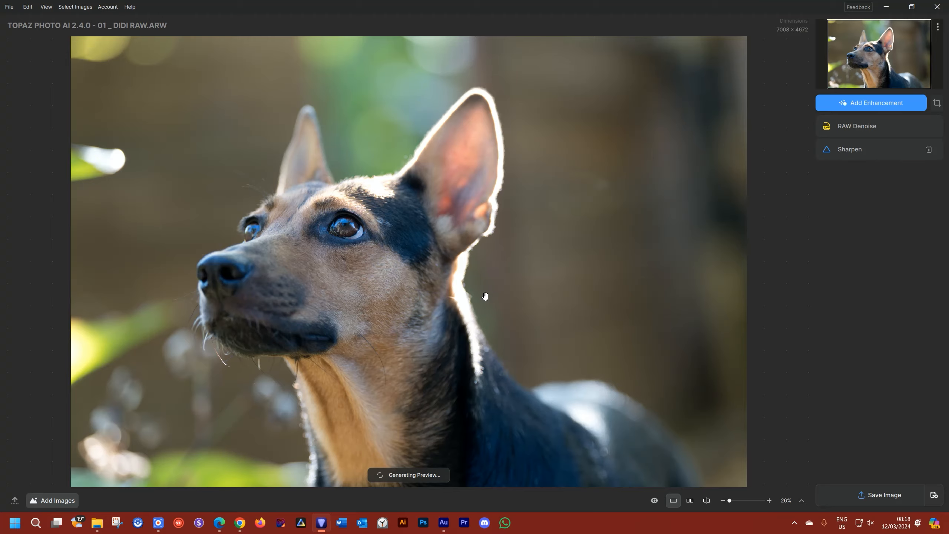
# - Zoom in on the dog's head, pan across the preview, and move the navigator frame up to the ears
pyautogui.scroll(5, 492, 300)
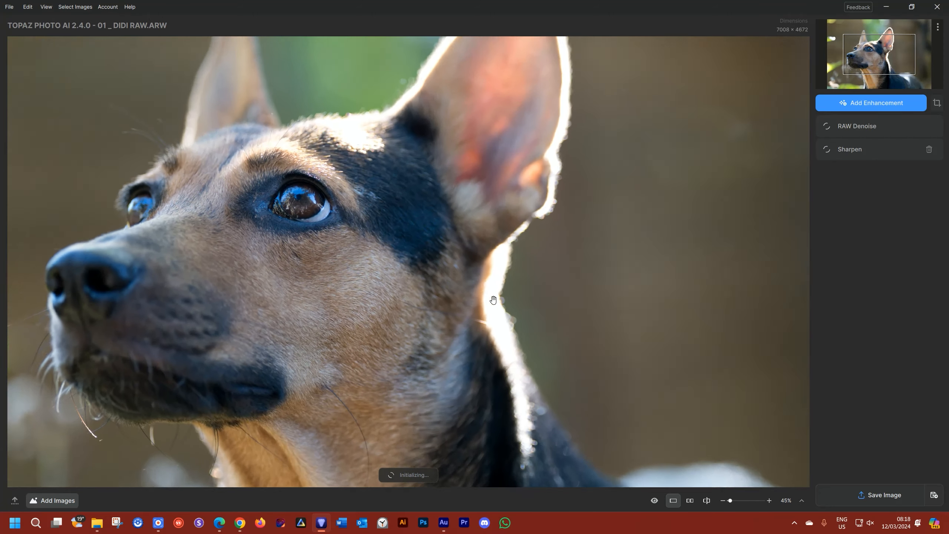
pyautogui.scroll(-5, 493, 300)
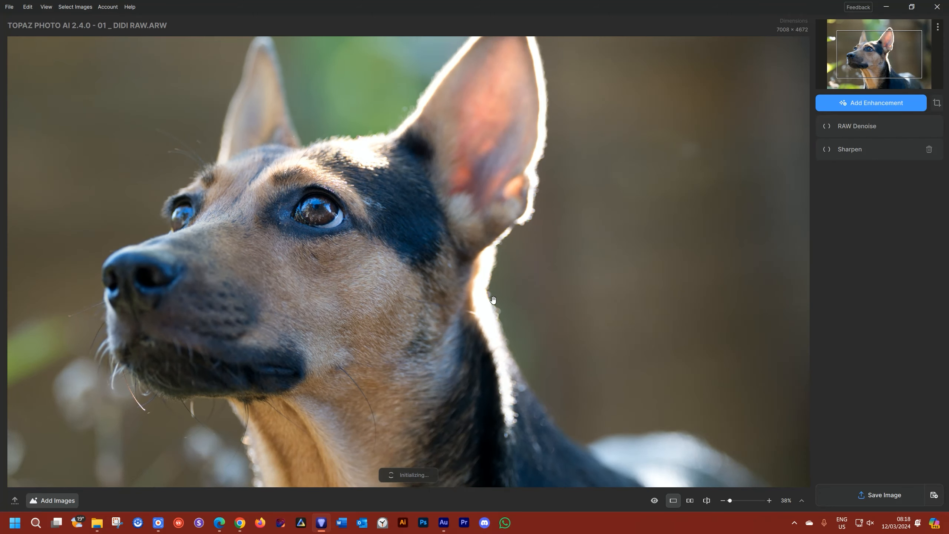
pyautogui.scroll(4, 149, 270)
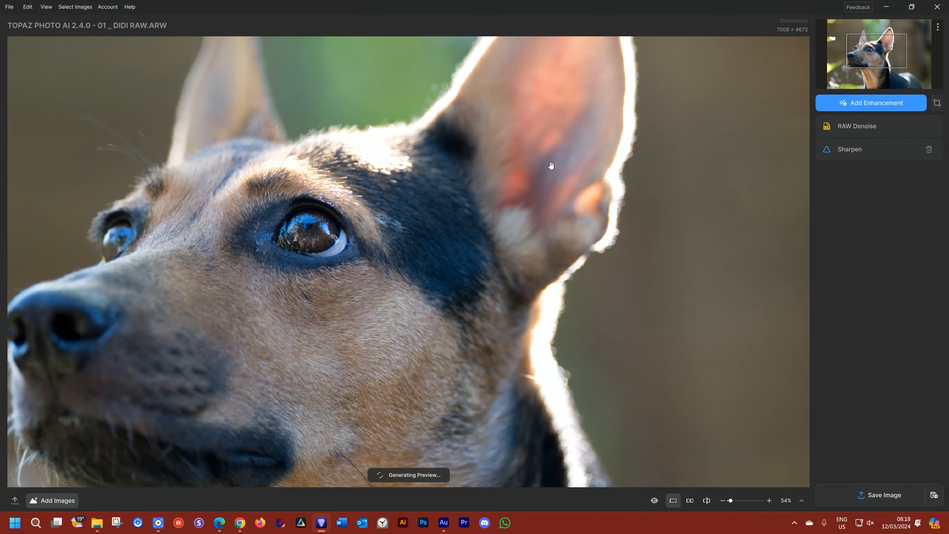
pyautogui.moveTo(132, 323); pyautogui.dragTo(426, 316)
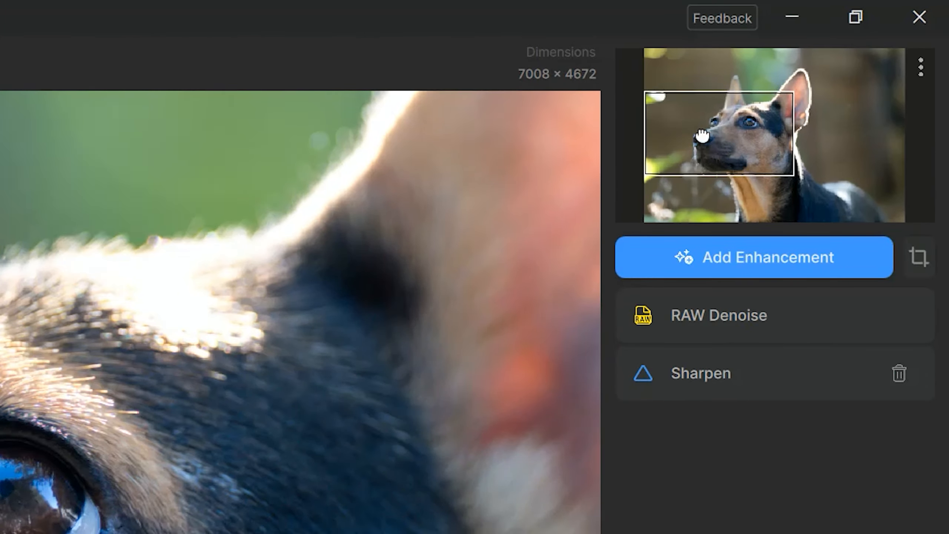
pyautogui.moveTo(851, 53); pyautogui.dragTo(874, 41)
pyautogui.moveTo(761, 101); pyautogui.dragTo(768, 100)
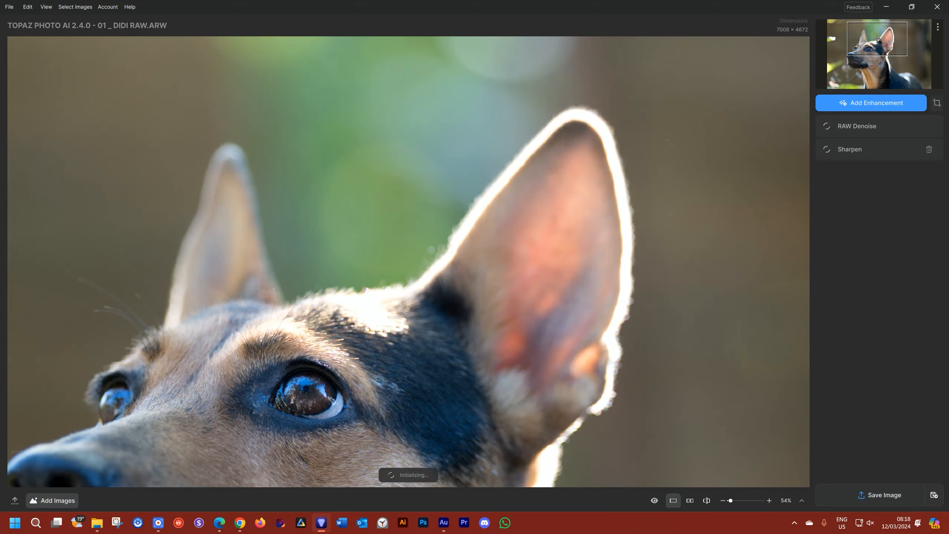
# - Set the preview zoom to 100%, increase it to 200% and 400%, and zoom back out to the whole image
pyautogui.click(800, 501)
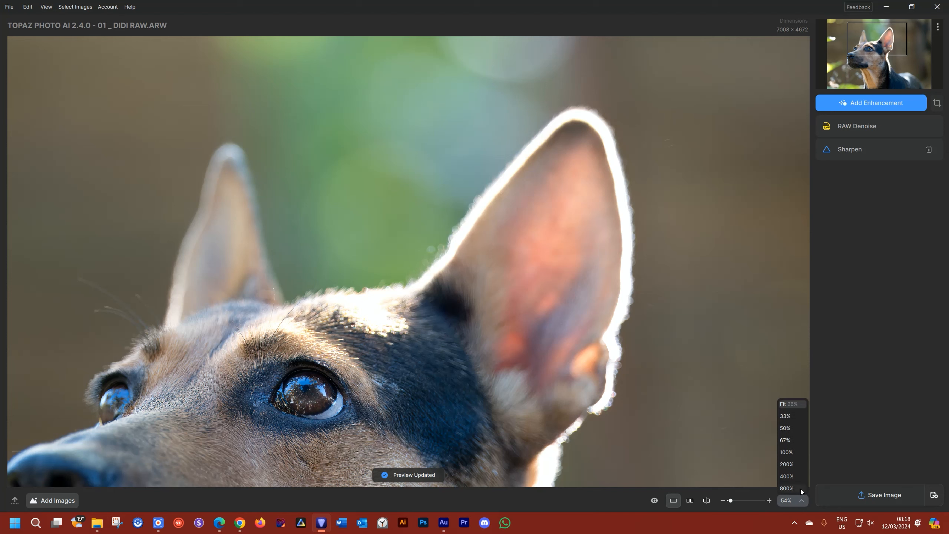
pyautogui.click(793, 454)
pyautogui.click(769, 501)
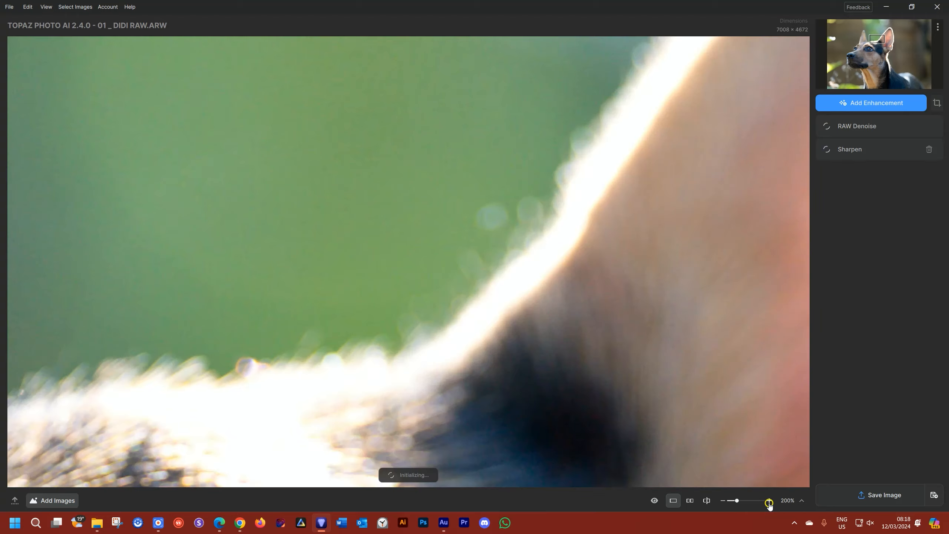
pyautogui.click(769, 501)
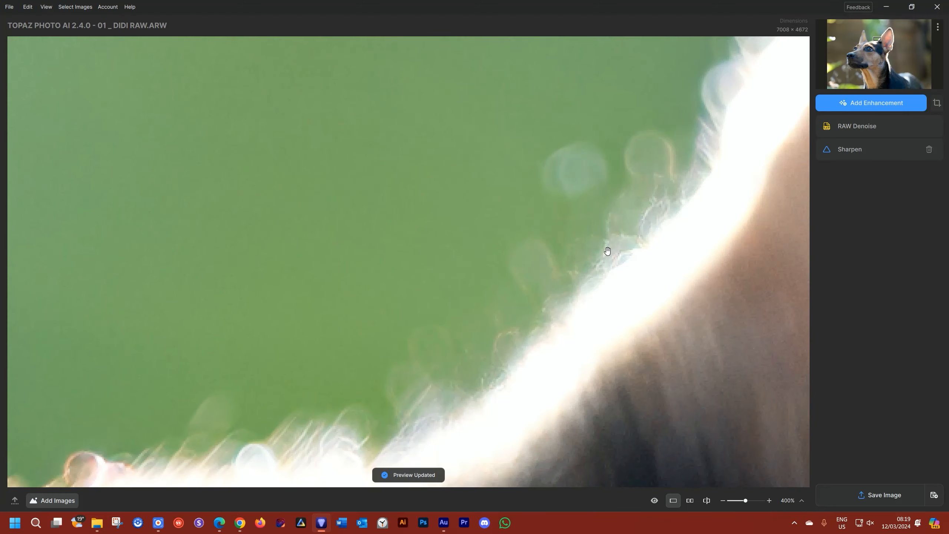
pyautogui.scroll(-15, 607, 251)
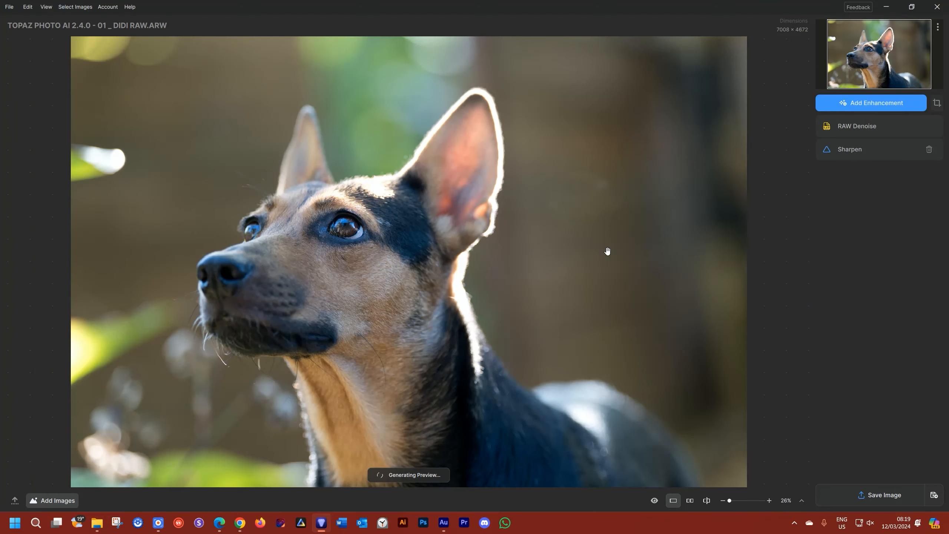
# - Show the image at 100% and try intermediate zoom levels to see the preview render again
pyautogui.hotkey('ctrl', '1')
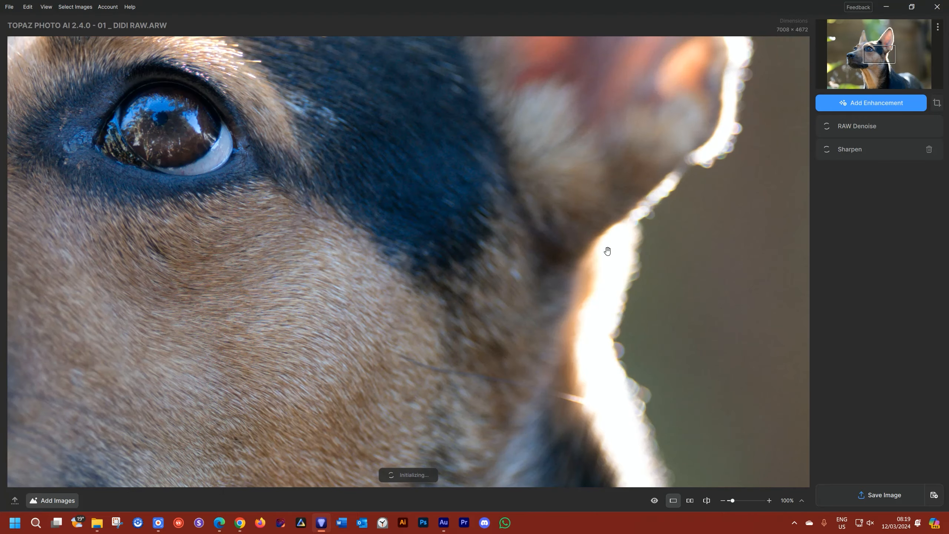
pyautogui.scroll(-5, 607, 251)
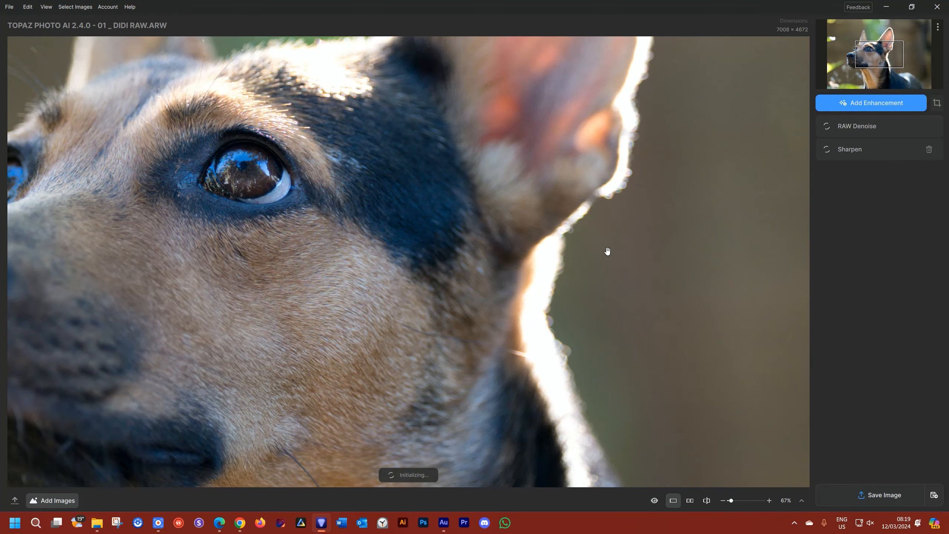
pyautogui.scroll(3, 607, 251)
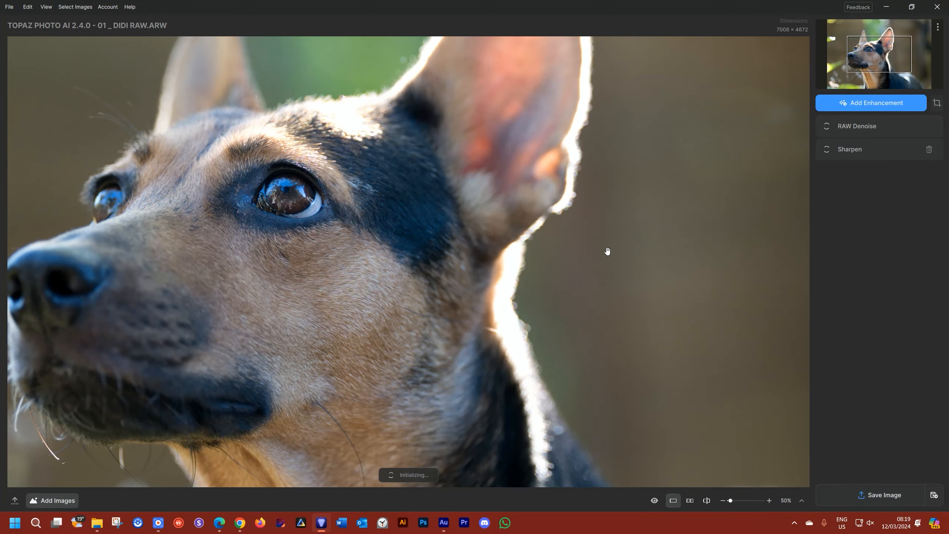
pyautogui.scroll(-3, 606, 246)
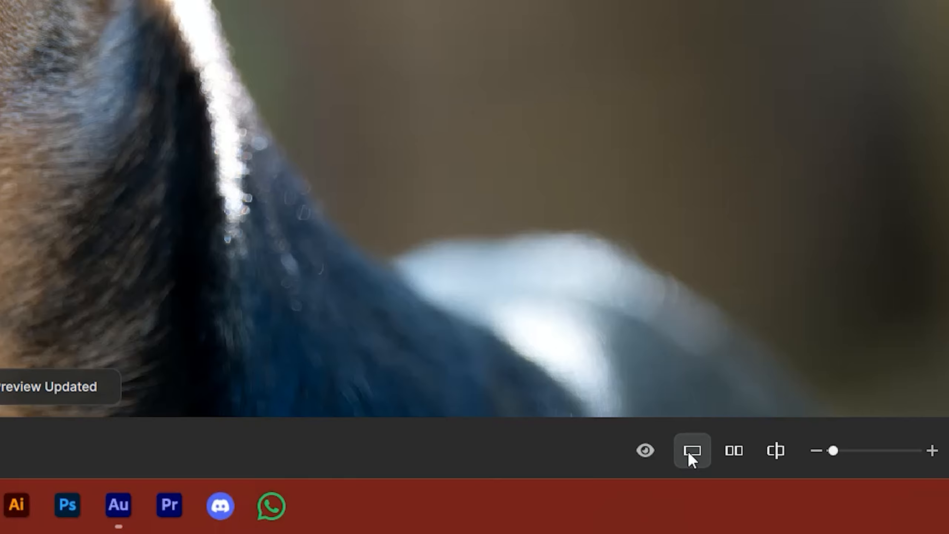
# - Compare the dog's whole head in Side by Side View, and switch to Split View with the divider over its muzzle
pyautogui.click(733, 452)
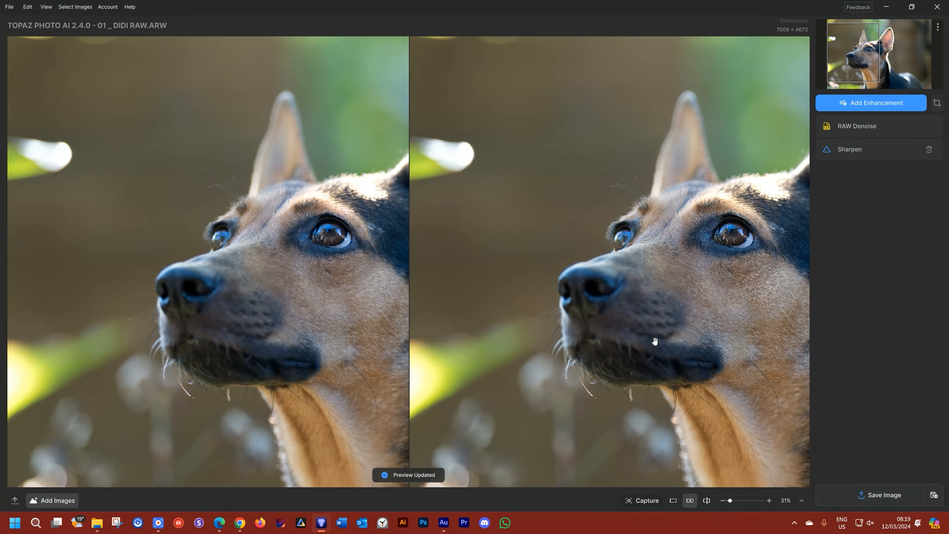
pyautogui.moveTo(687, 323); pyautogui.dragTo(561, 278)
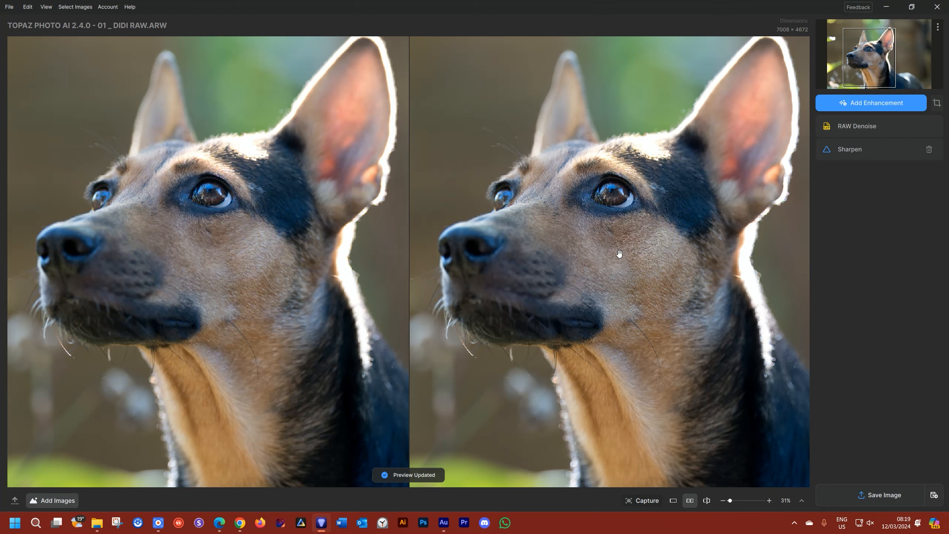
pyautogui.click(707, 501)
pyautogui.moveTo(402, 273); pyautogui.dragTo(229, 262)
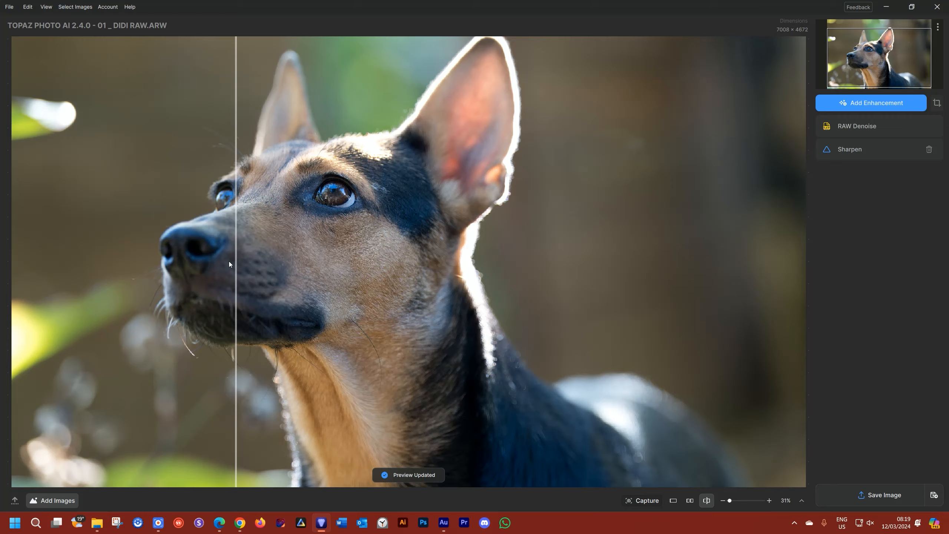
# - Examine the fur around the dog's eye at 100%, sweeping the split divider across it to compare original and enhanced
pyautogui.hotkey('ctrl', '1')
pyautogui.moveTo(257, 128); pyautogui.dragTo(500, 293)
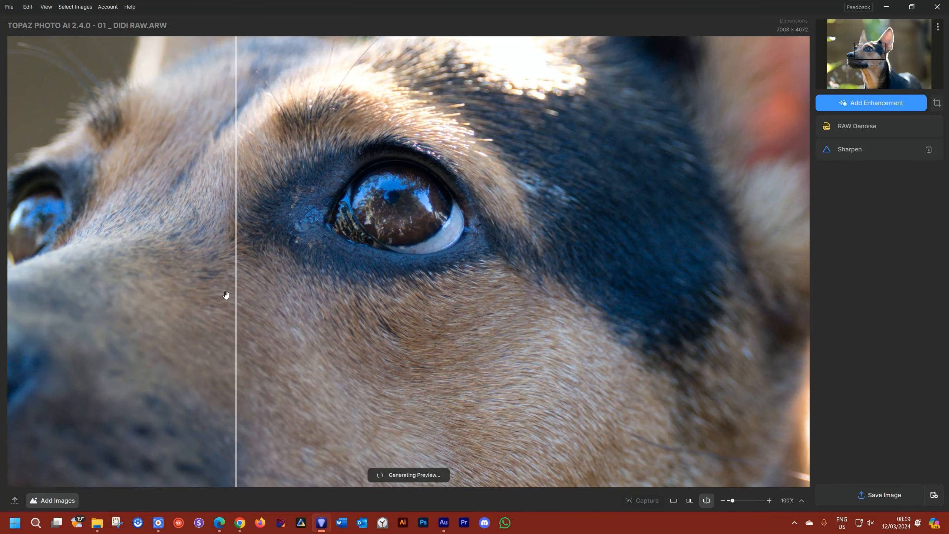
pyautogui.moveTo(246, 291); pyautogui.dragTo(271, 294)
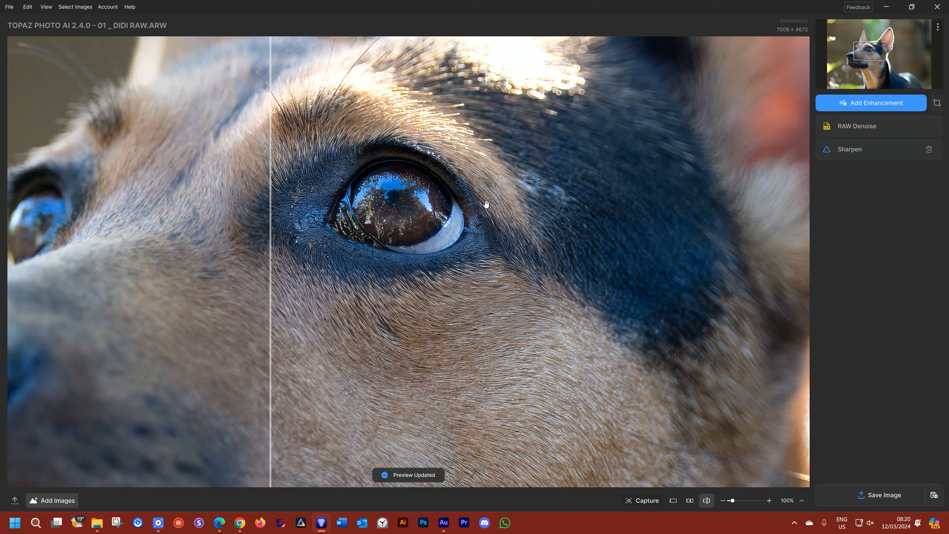
pyautogui.moveTo(486, 212); pyautogui.dragTo(492, 192)
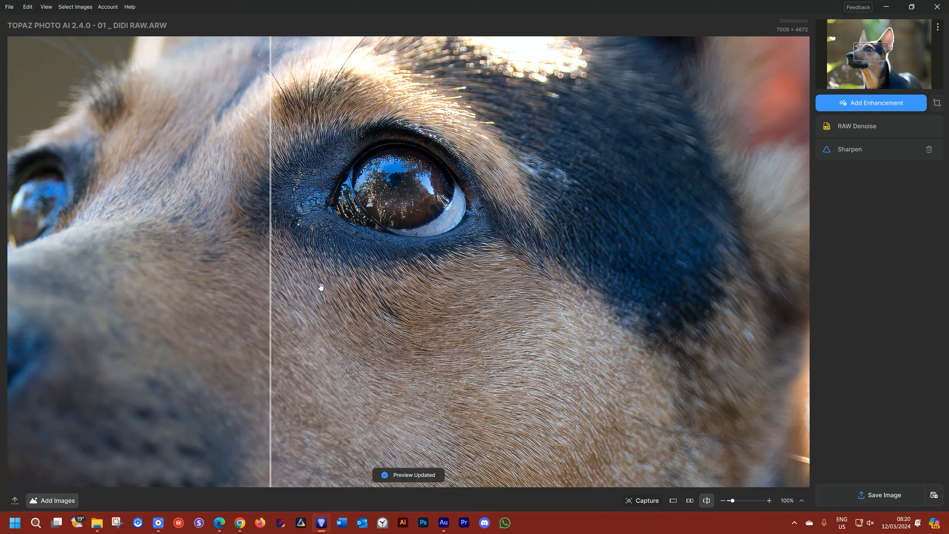
pyautogui.moveTo(270, 286); pyautogui.dragTo(393, 266)
pyautogui.moveTo(272, 268); pyautogui.dragTo(236, 266)
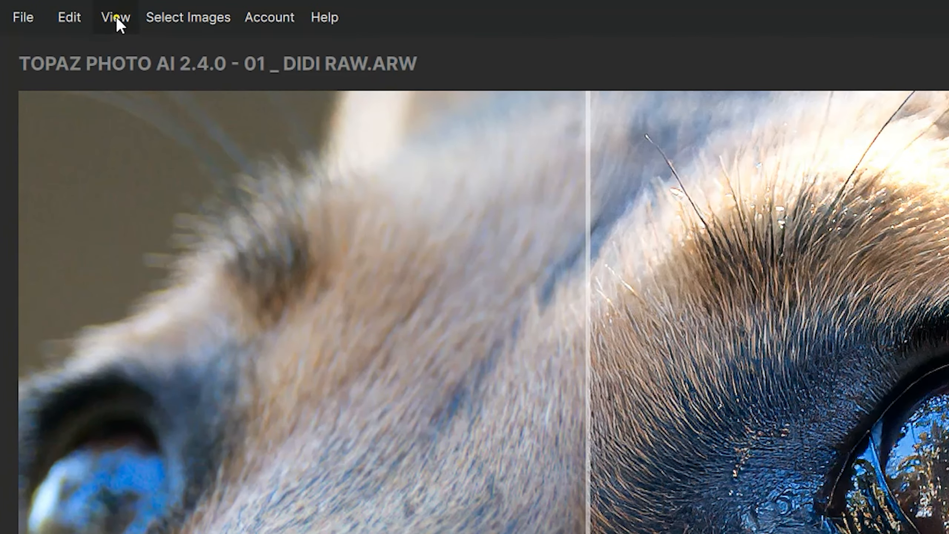
# - Check the view mode options and cycle the preview through Single View, Side by Side View and Split View
pyautogui.click(116, 15)
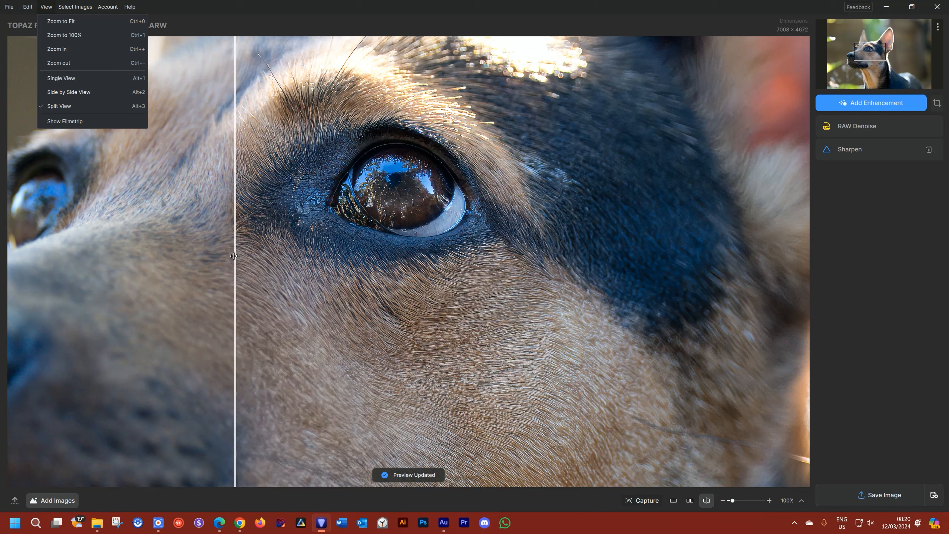
pyautogui.hotkey('alt', '1')
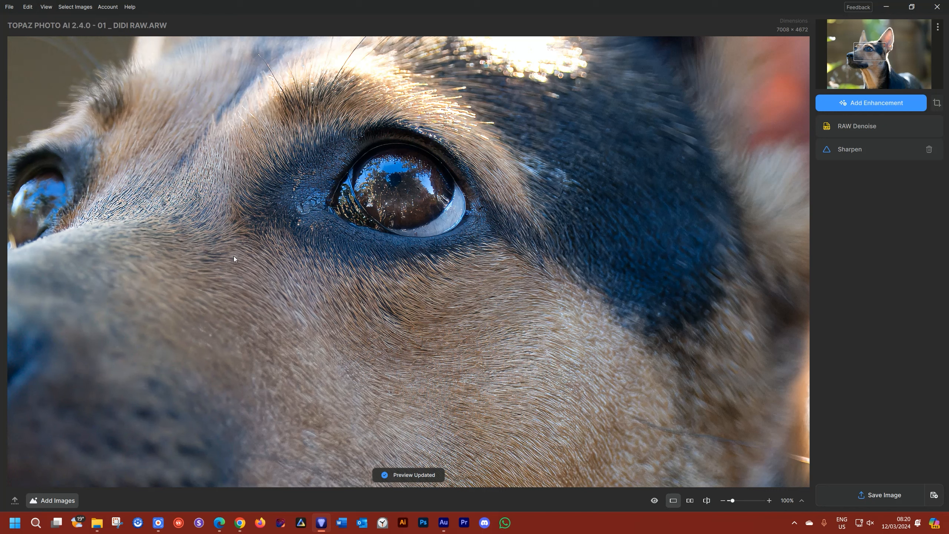
pyautogui.hotkey('alt', '2')
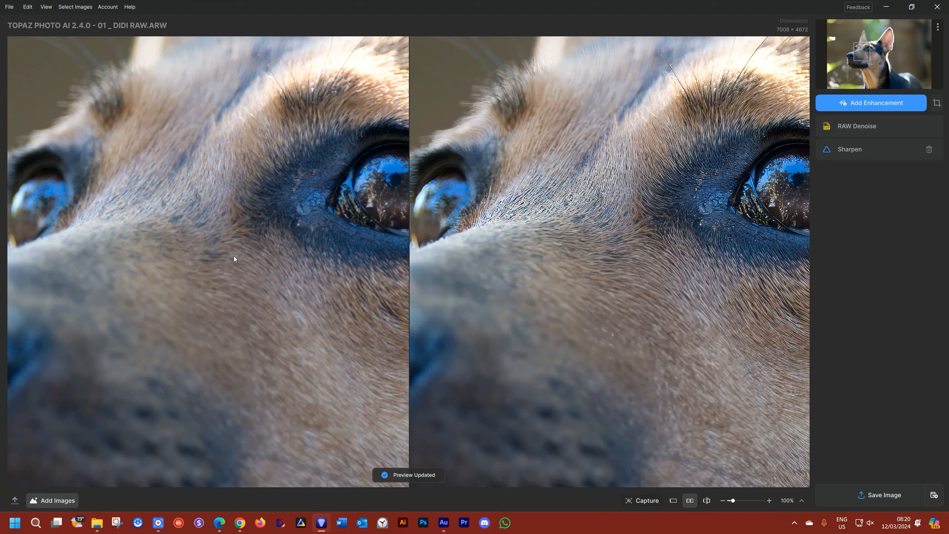
pyautogui.hotkey('alt', '3')
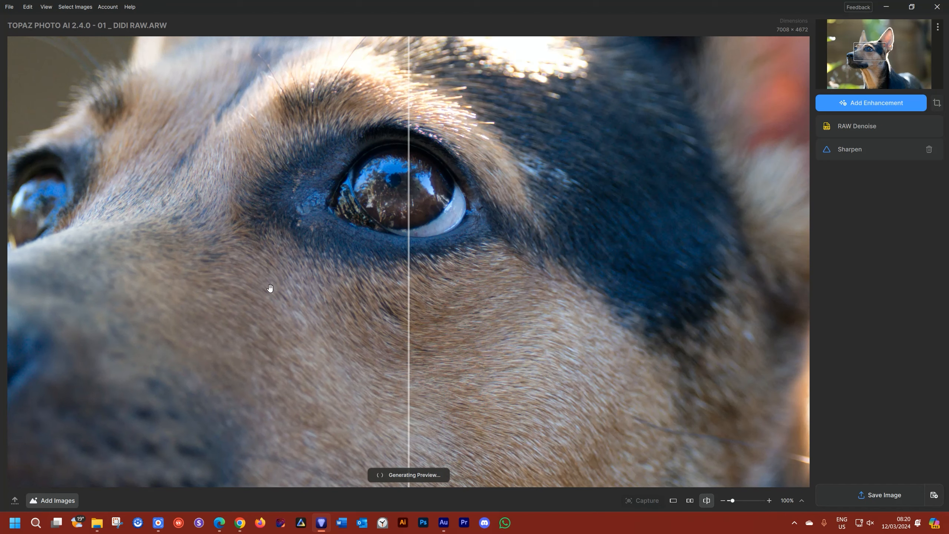
# - Switch to Single View and repeatedly toggle between the original and the enhanced preview to compare the fur around the dog's eye
pyautogui.hotkey('alt', '1')
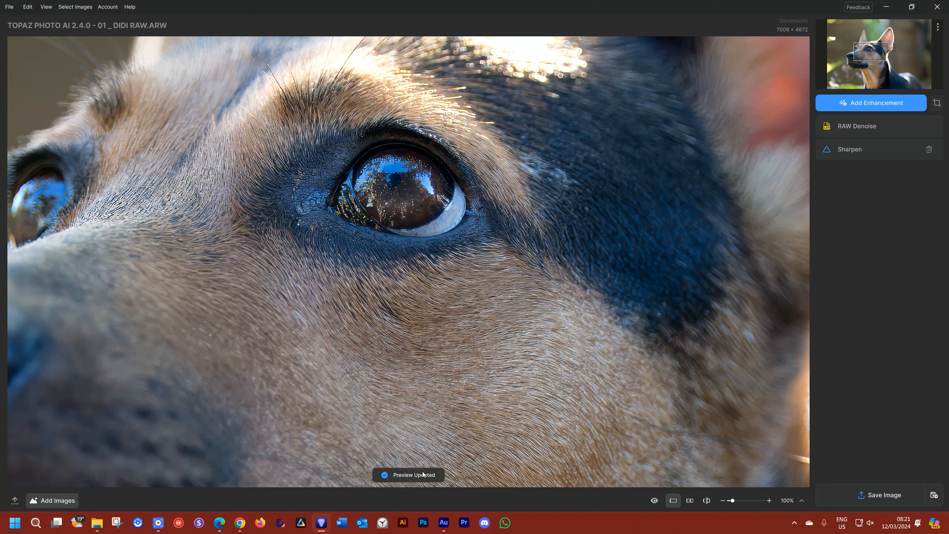
pyautogui.click(543, 251)
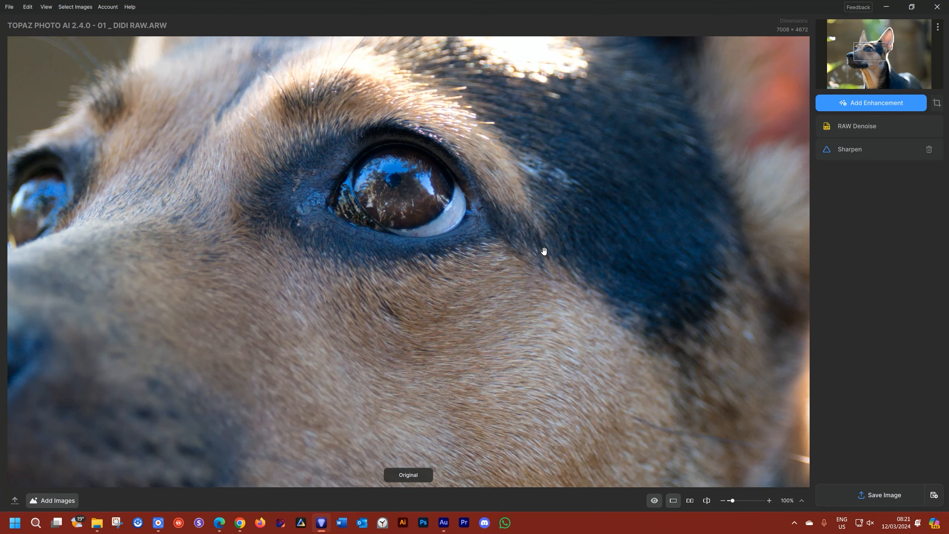
pyautogui.click(543, 251)
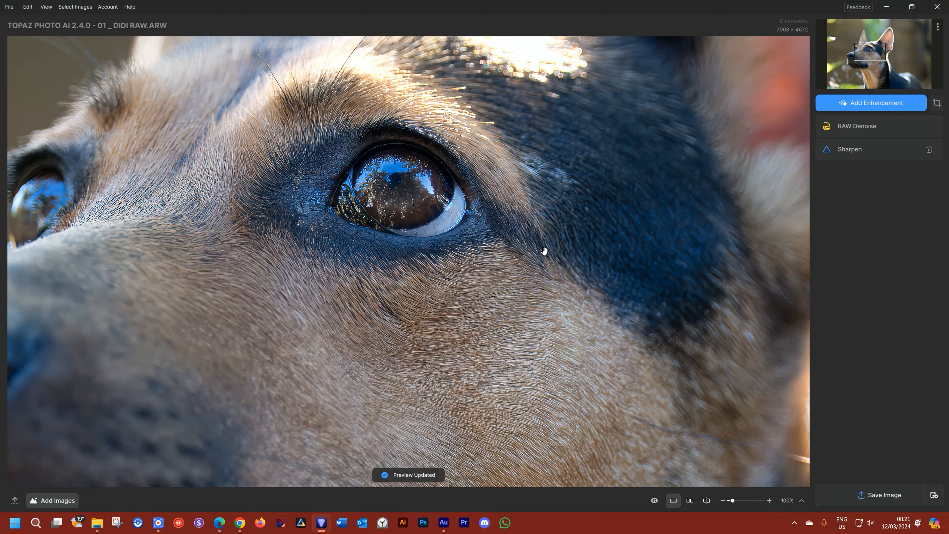
pyautogui.click(543, 251)
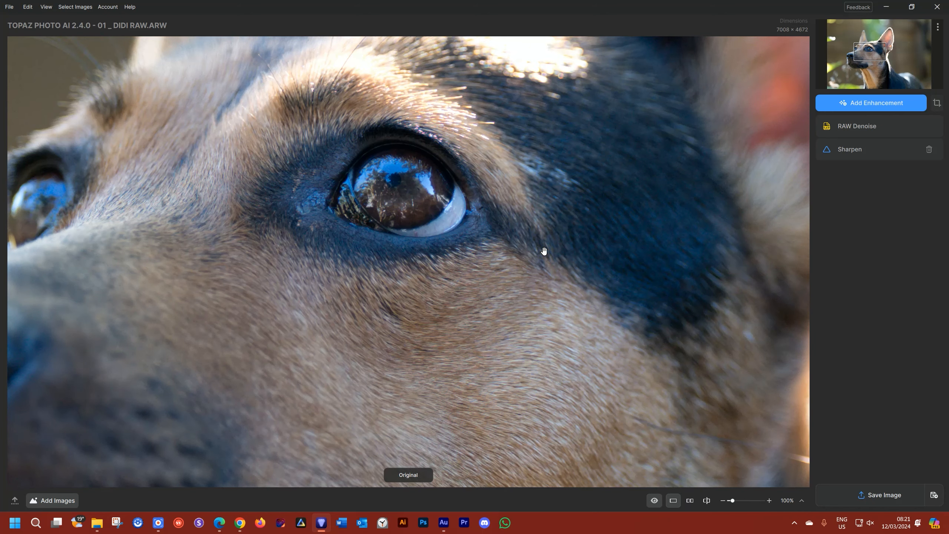
pyautogui.click(543, 252)
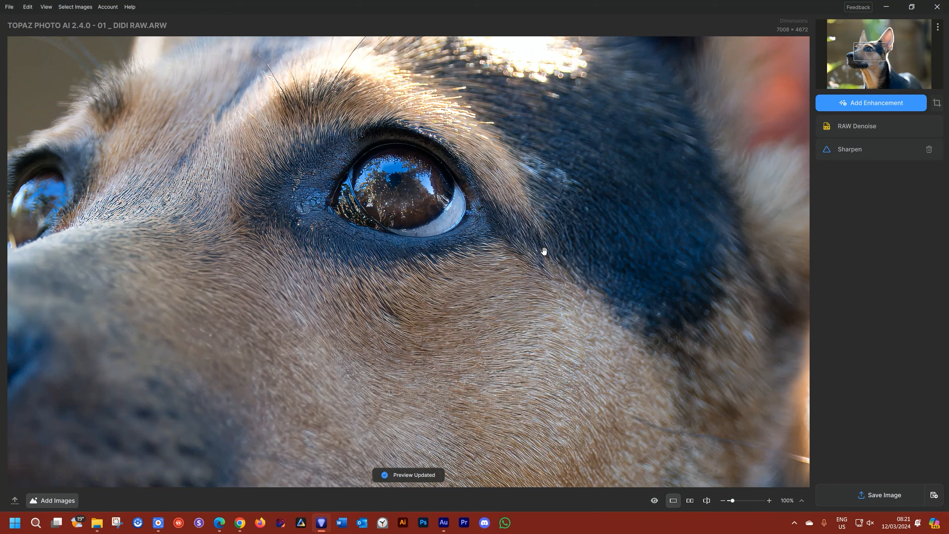
pyautogui.click(543, 251)
pyautogui.click(544, 251)
pyautogui.click(543, 251)
pyautogui.click(543, 252)
pyautogui.click(543, 251)
pyautogui.click(543, 251)
pyautogui.click(543, 251)
# - Inspect the dog's muzzle and cheek at 100% in the original and enhanced previews, and zoom out to 45% to show the whole head
pyautogui.moveTo(631, 206); pyautogui.dragTo(684, 218)
pyautogui.moveTo(193, 339); pyautogui.dragTo(313, 147)
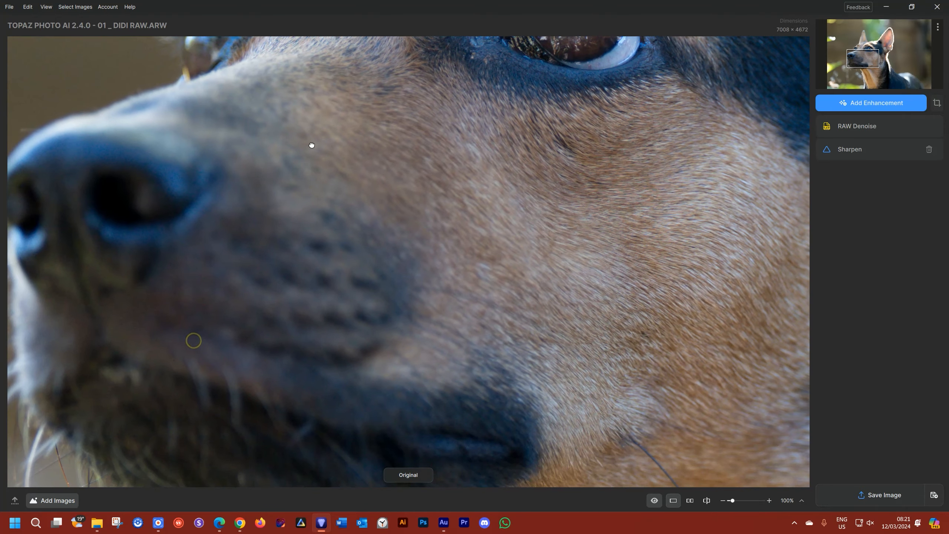
pyautogui.moveTo(682, 361); pyautogui.dragTo(491, 380)
pyautogui.scroll(-4, 512, 318)
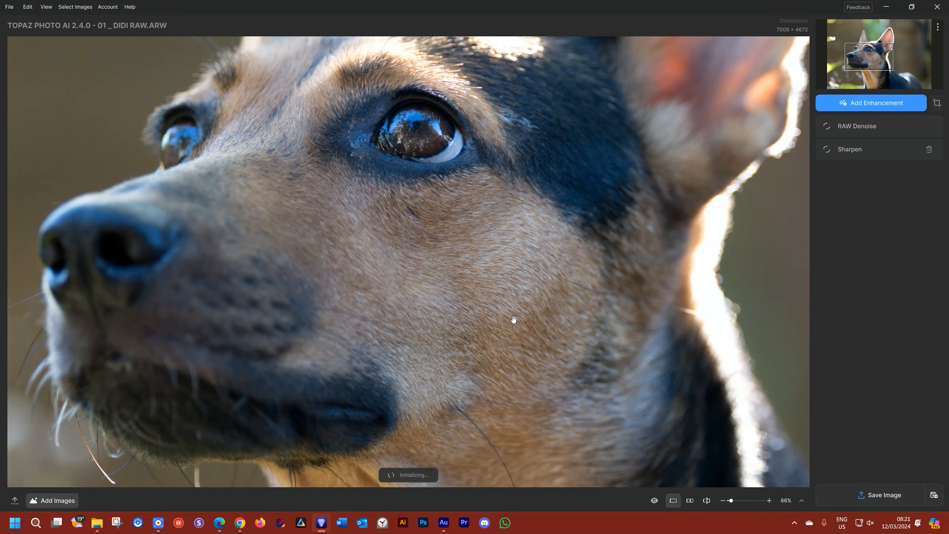
pyautogui.scroll(-2, 514, 318)
pyautogui.scroll(1, 513, 318)
pyautogui.moveTo(544, 222); pyautogui.dragTo(475, 278)
pyautogui.moveTo(464, 235); pyautogui.dragTo(545, 216)
pyautogui.scroll(-2, 538, 223)
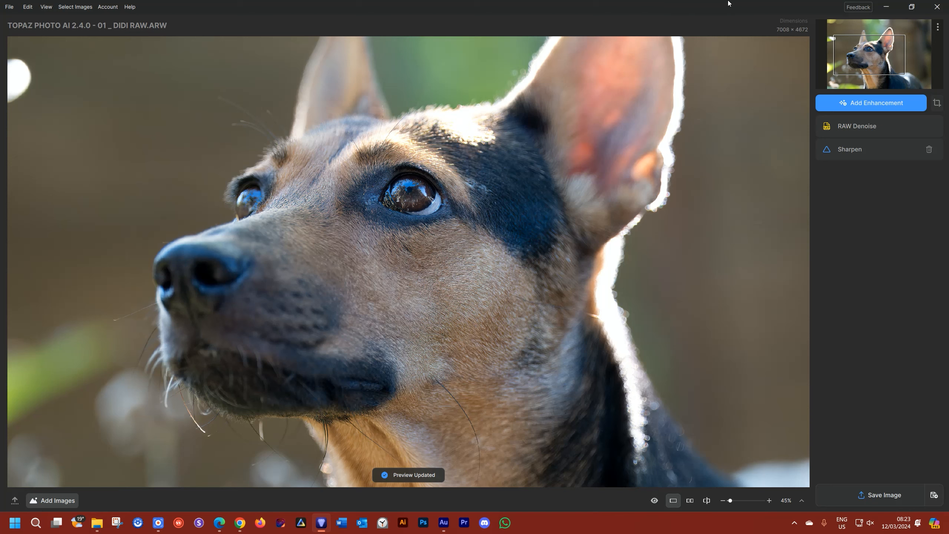
# - Show the image at 100%, fit it back to the window, and close it
pyautogui.hotkey('ctrl', '1')
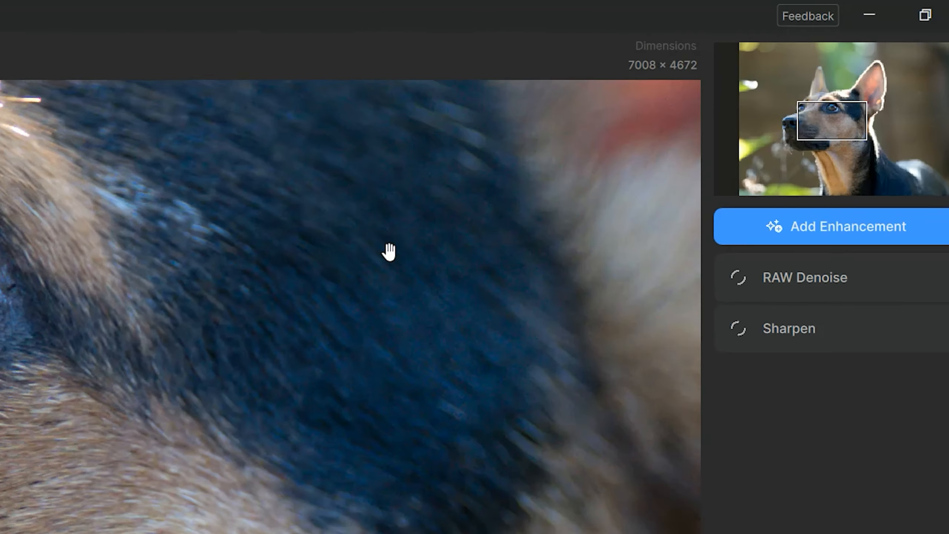
pyautogui.hotkey('ctrl', '0')
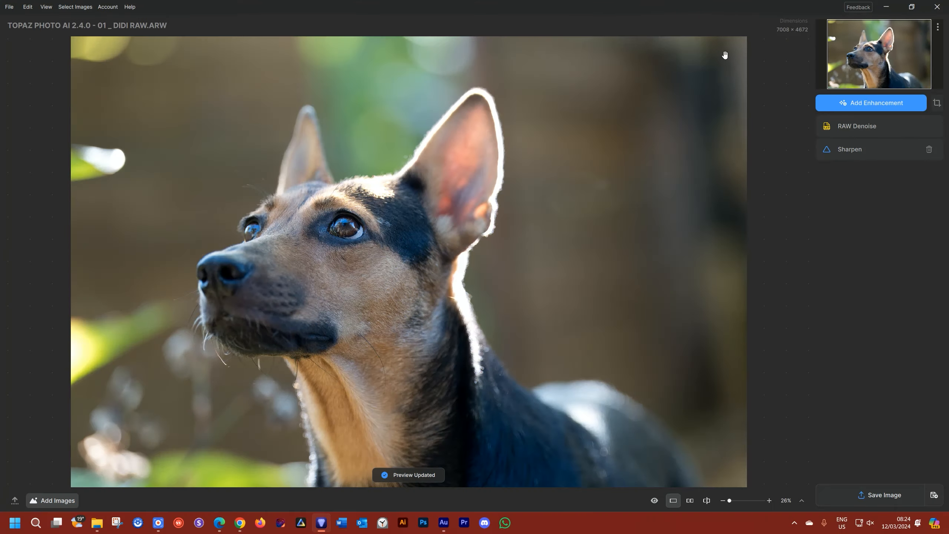
pyautogui.hotkey('ctrl', 'w')
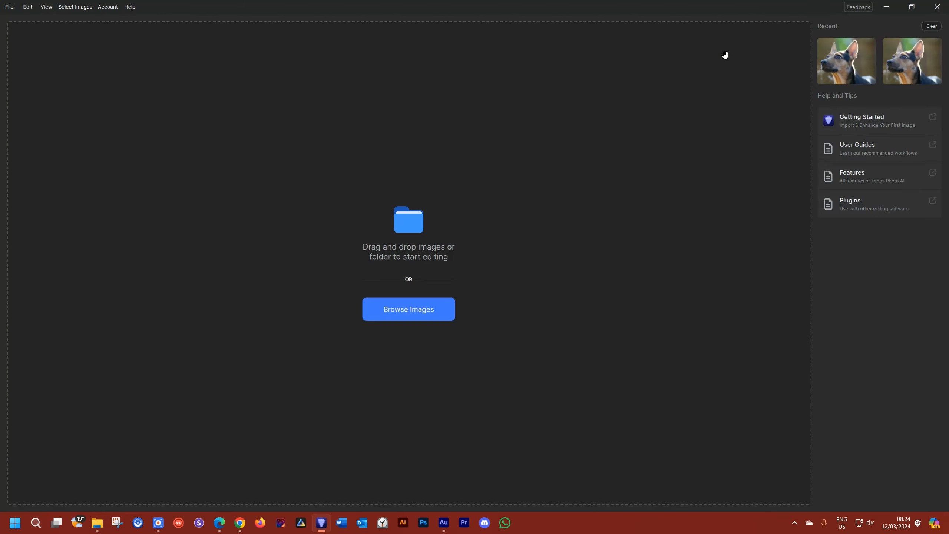
# - Reopen 01 _ Didi RAW.ARW from the recent files and close it again once its preview has rendered
pyautogui.click(7, 6)
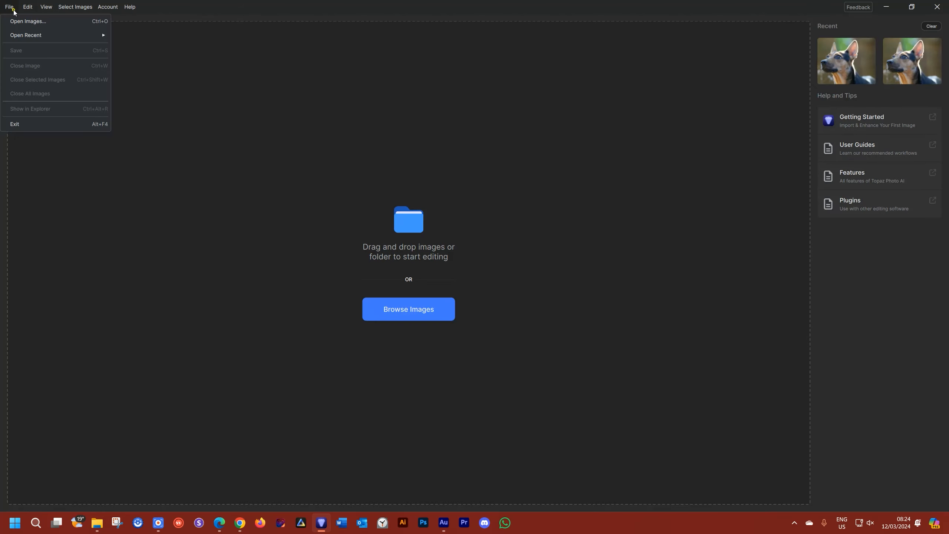
pyautogui.moveTo(14, 38)
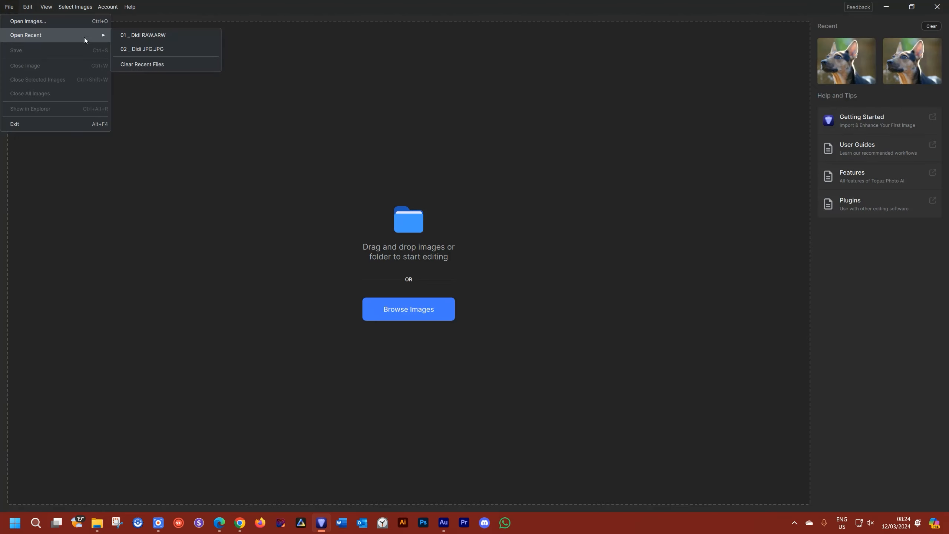
pyautogui.click(135, 35)
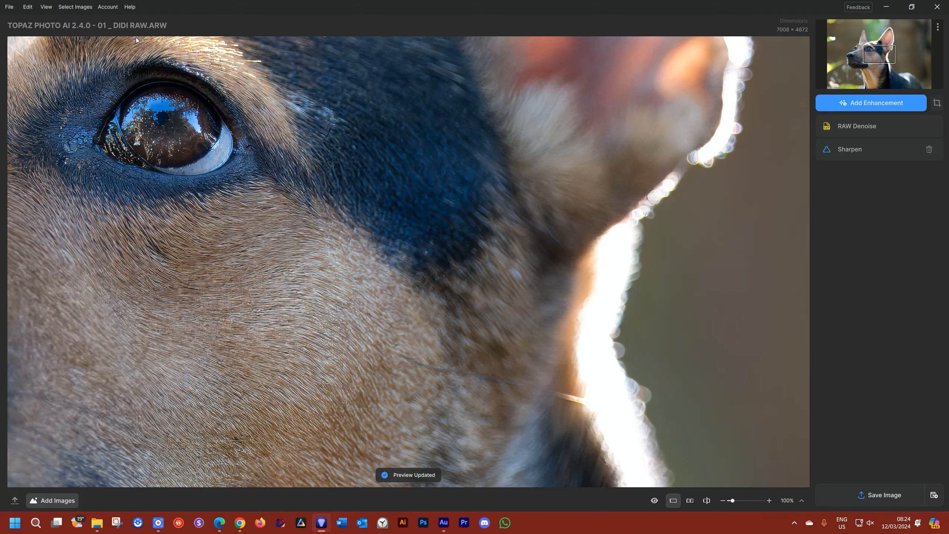
pyautogui.hotkey('ctrl', 'w')
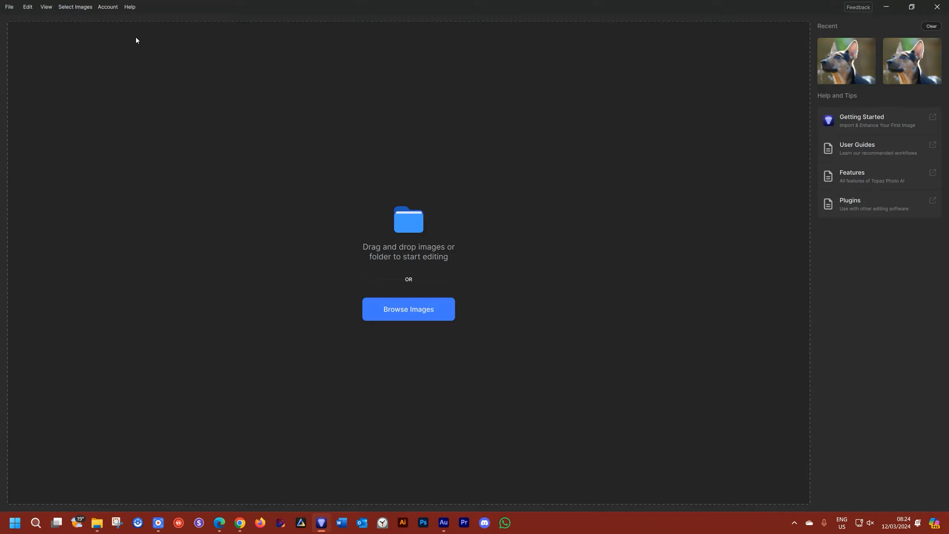
# - Open the Topaz Photo AI log folder and exit the program, leaving the Logs folder window open
pyautogui.click(130, 8)
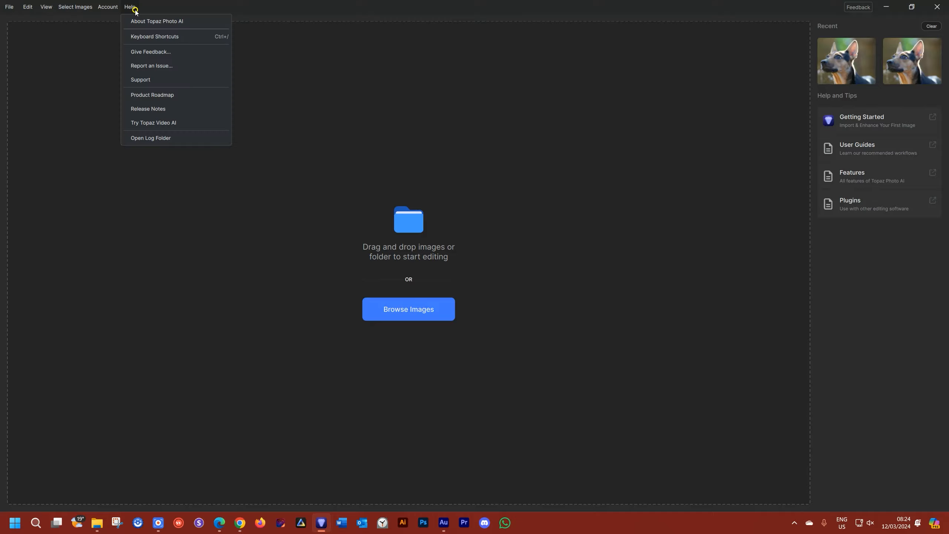
pyautogui.click(138, 139)
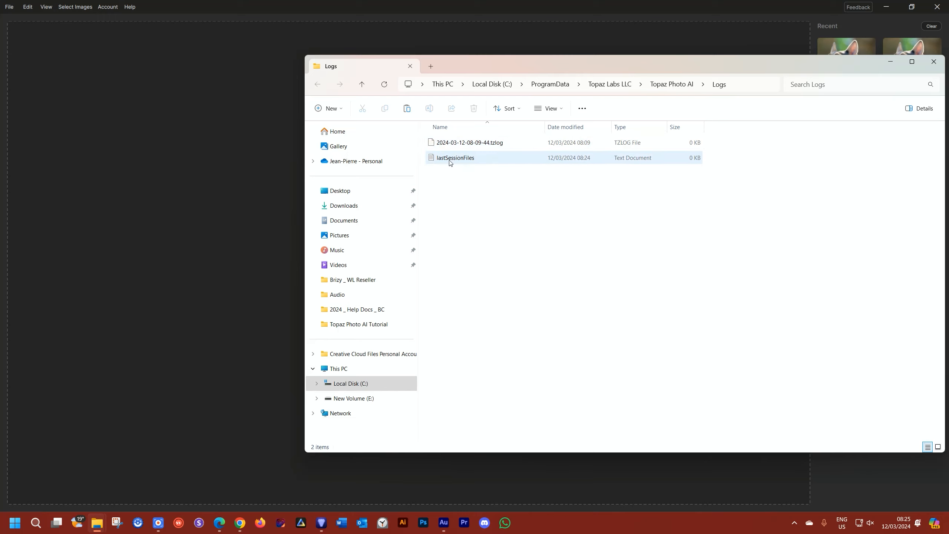
pyautogui.click(786, 13)
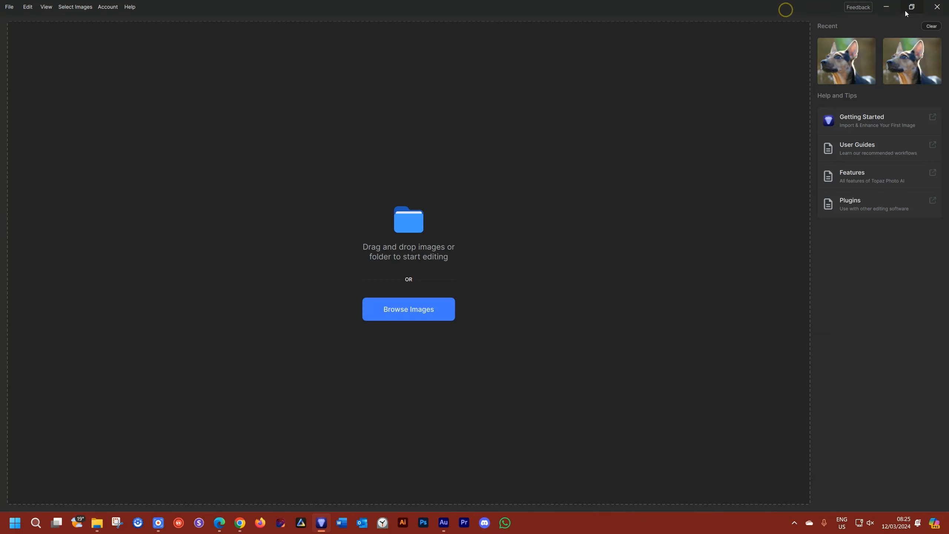
pyautogui.click(936, 7)
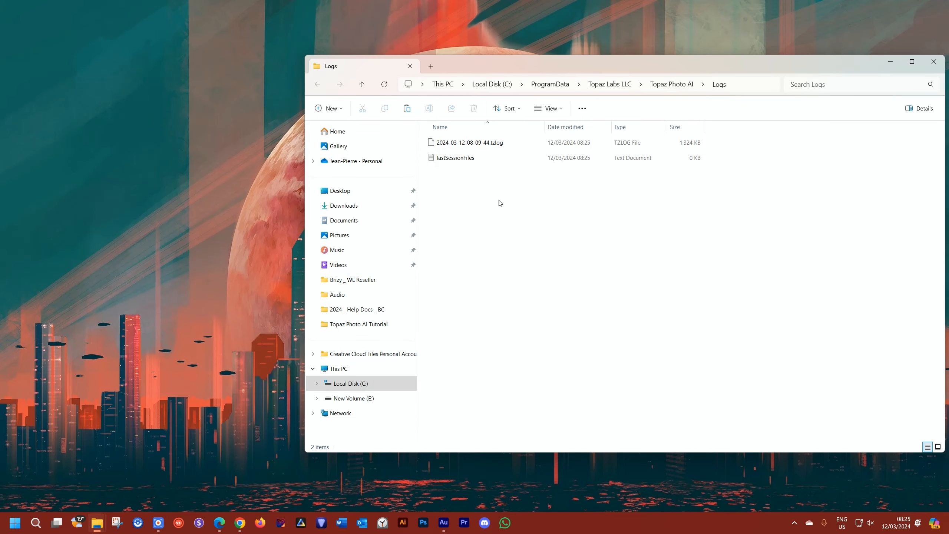
pyautogui.moveTo(522, 63); pyautogui.dragTo(399, 57)
pyautogui.click(358, 135)
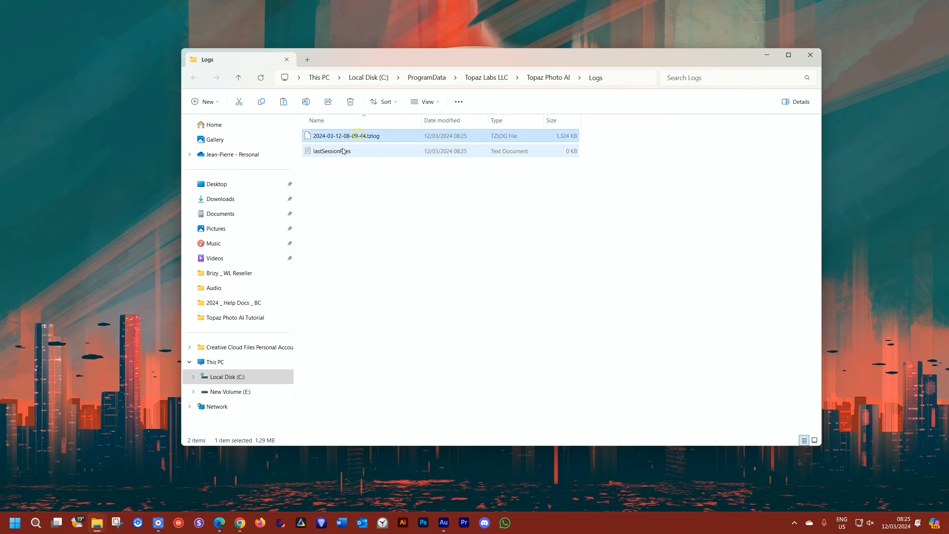
pyautogui.keyDown('shift'); pyautogui.click(343, 150); pyautogui.keyUp('shift')
pyautogui.press('Delete')
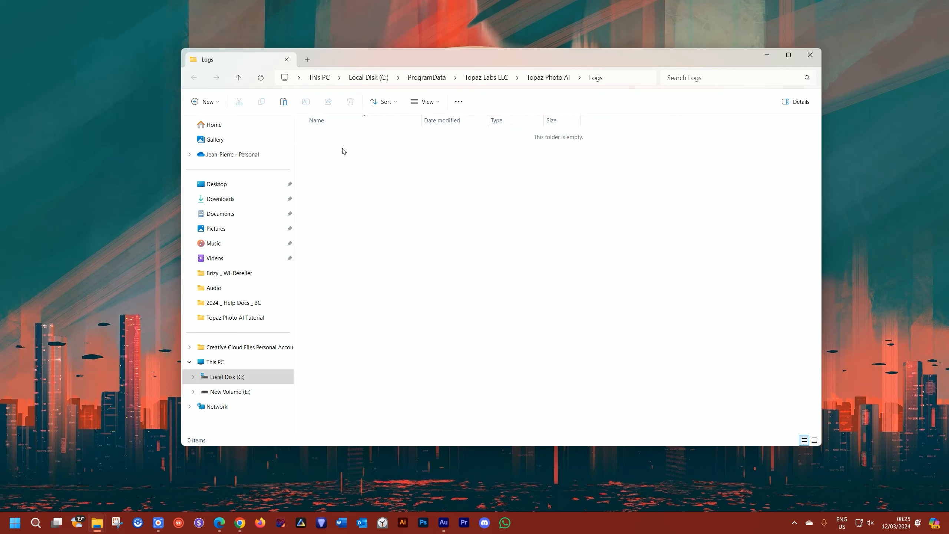
# - Relaunch Topaz Photo AI, reopen 01 _ Didi RAW.ARW from the recent files, and center the 100% preview on the dog's eyes
pyautogui.click(324, 515)
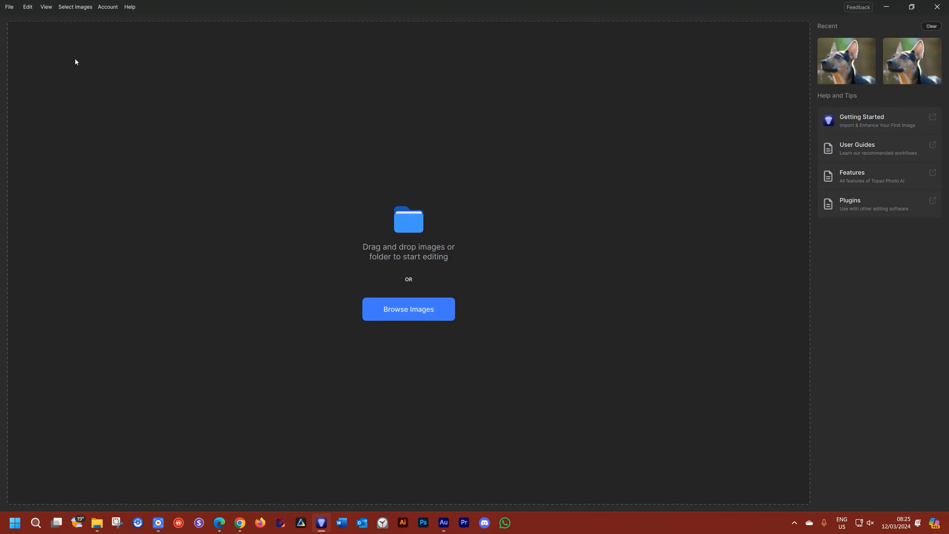
pyautogui.click(13, 5)
pyautogui.moveTo(23, 37)
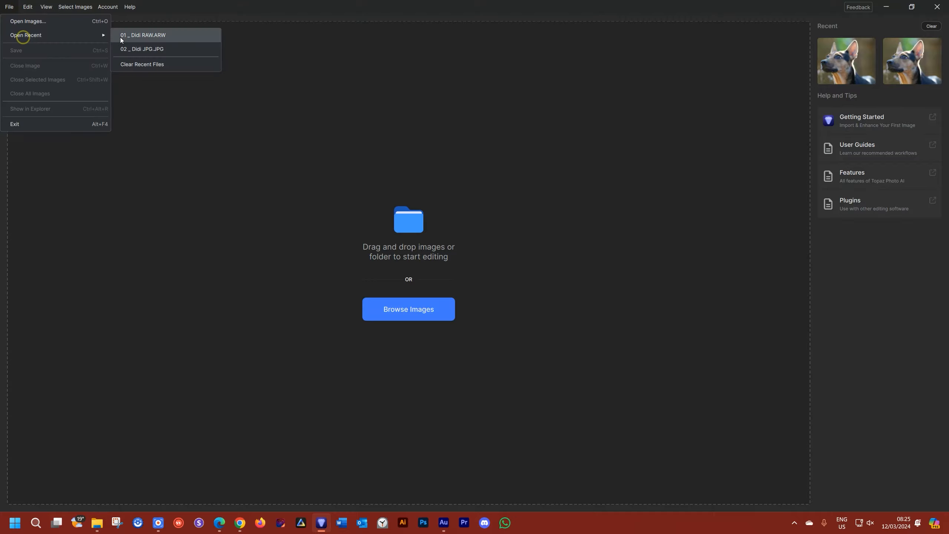
pyautogui.click(147, 38)
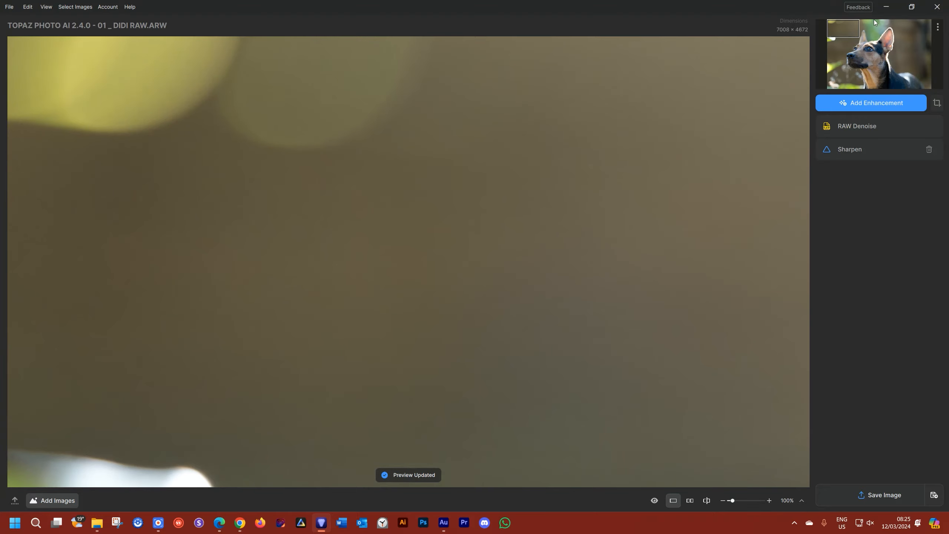
pyautogui.moveTo(845, 27); pyautogui.dragTo(863, 50)
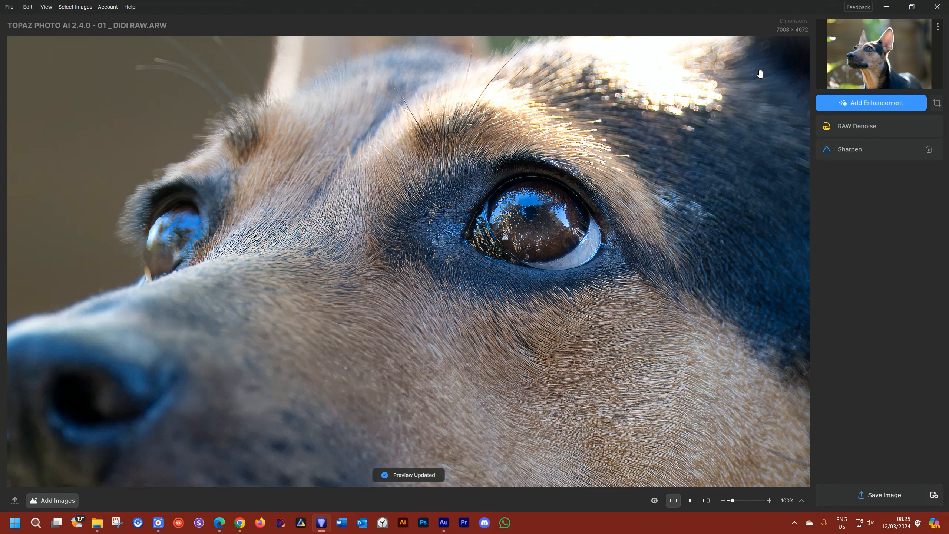
# - Open the log folder again to check which files it contains, and minimize its window
pyautogui.click(127, 8)
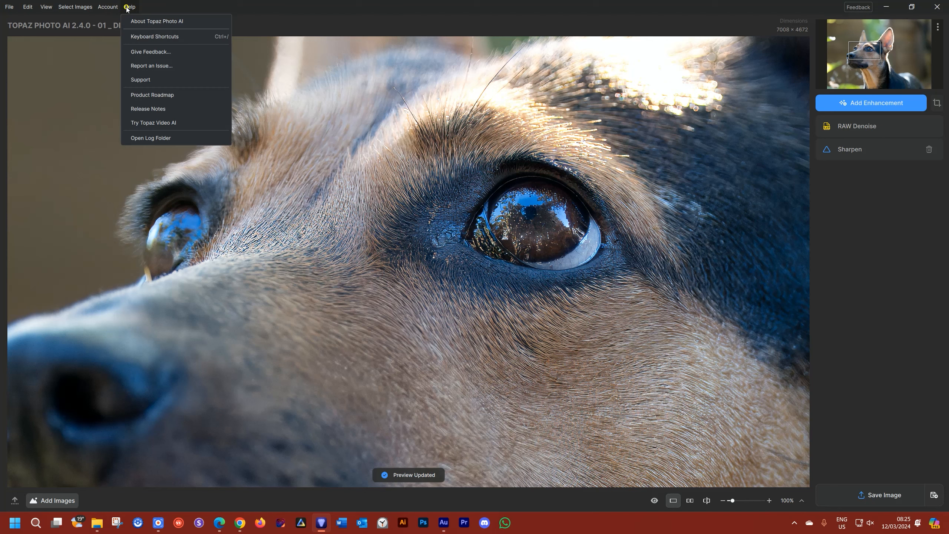
pyautogui.click(145, 137)
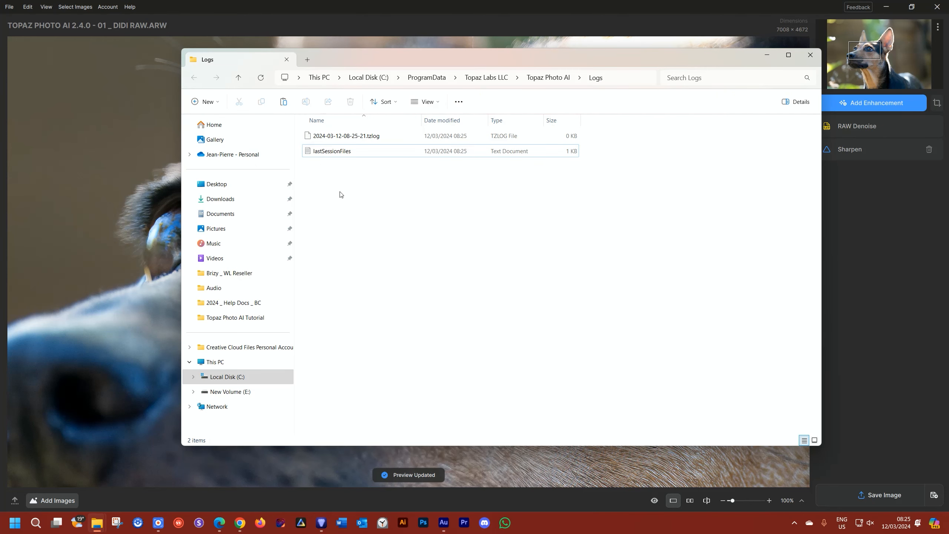
pyautogui.click(767, 56)
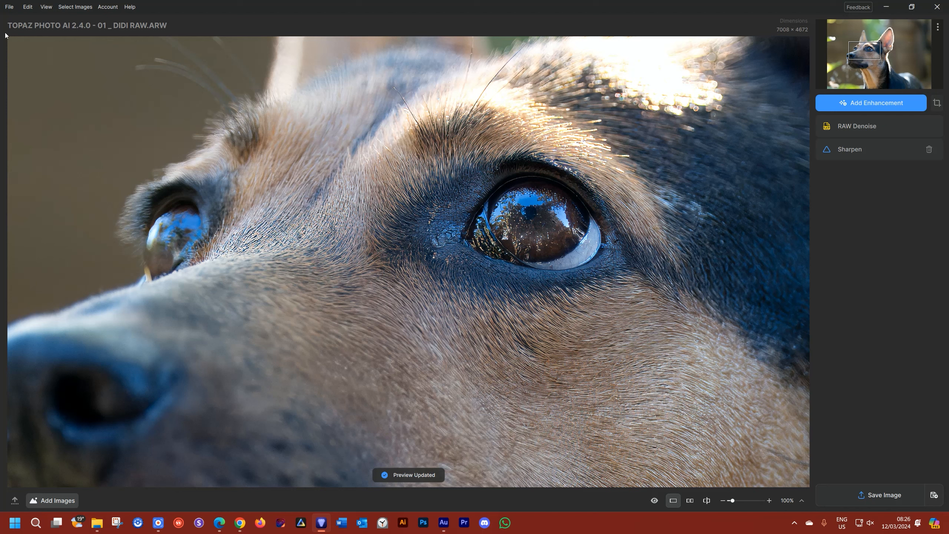
# - Set the AI Processor to NVIDIA GeForce RTX 4090 in the General preferences, save the preferences, and close the image
pyautogui.click(8, 8)
pyautogui.click(9, 7)
pyautogui.click(32, 8)
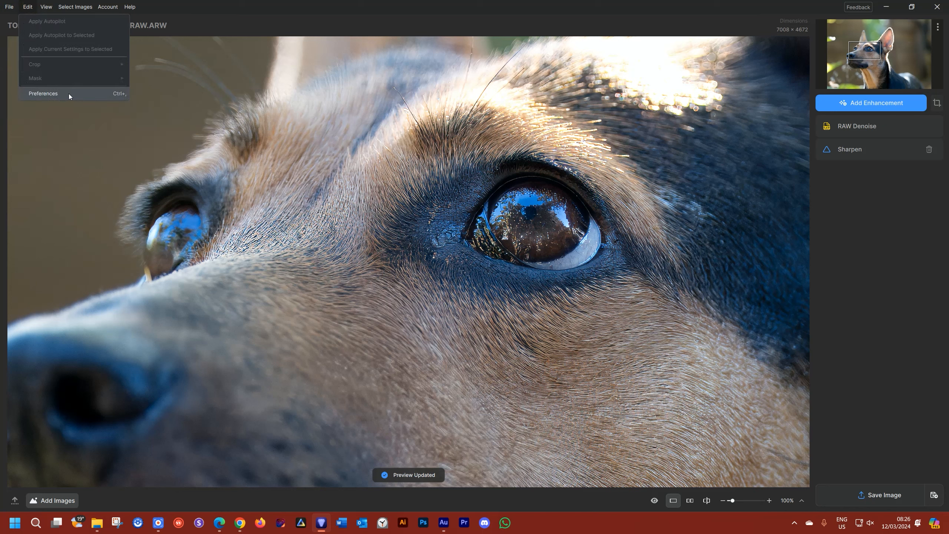
pyautogui.click(99, 96)
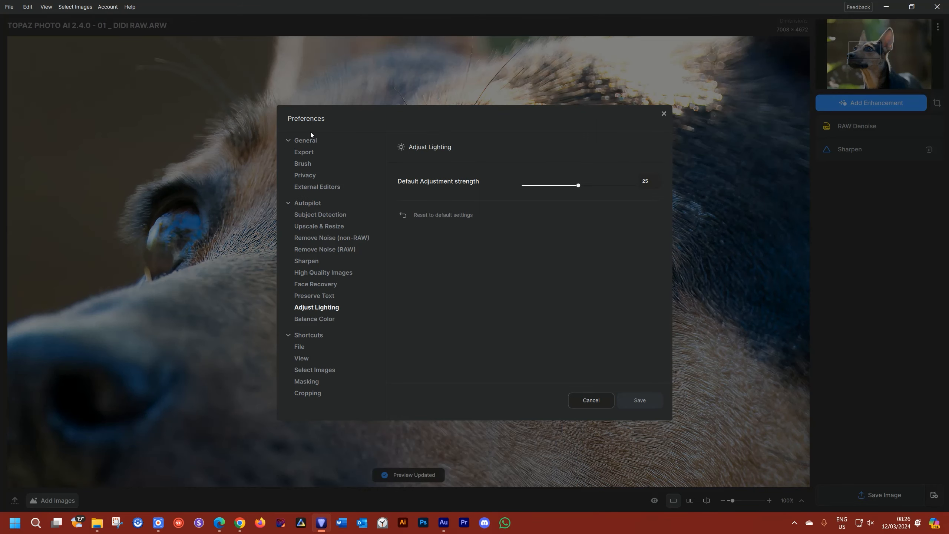
pyautogui.click(303, 142)
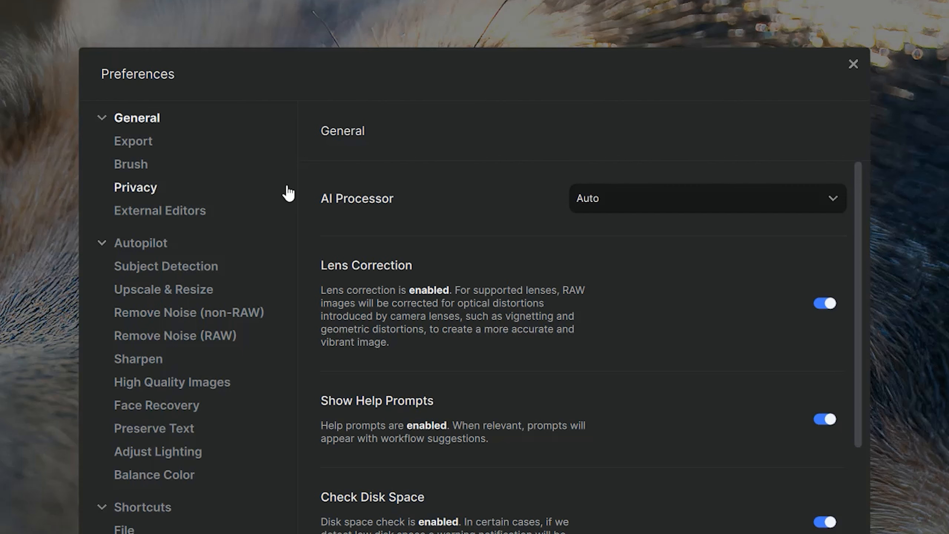
pyautogui.click(818, 197)
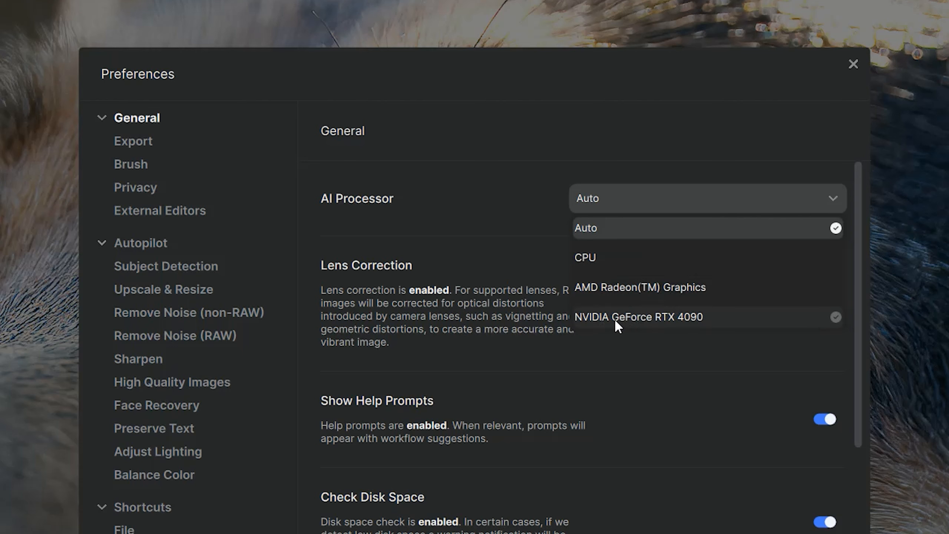
pyautogui.click(690, 318)
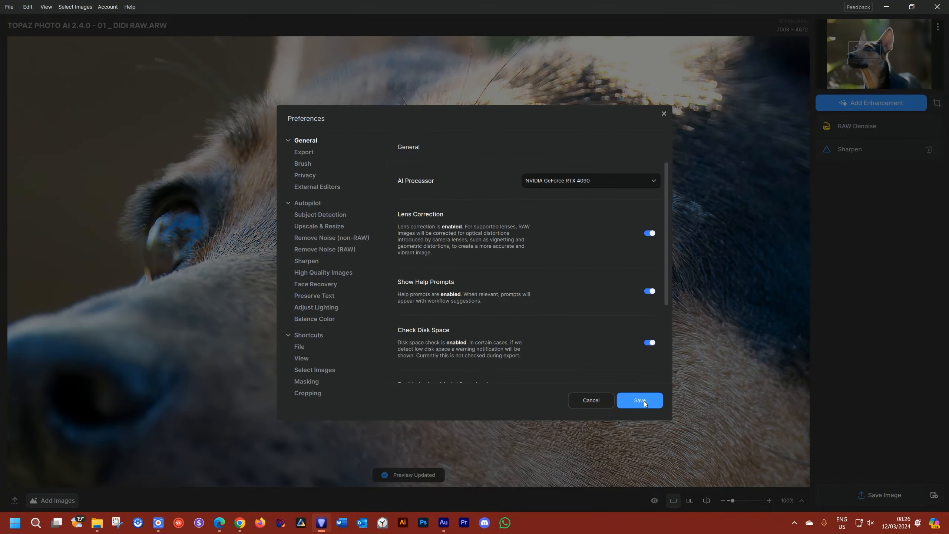
pyautogui.click(643, 401)
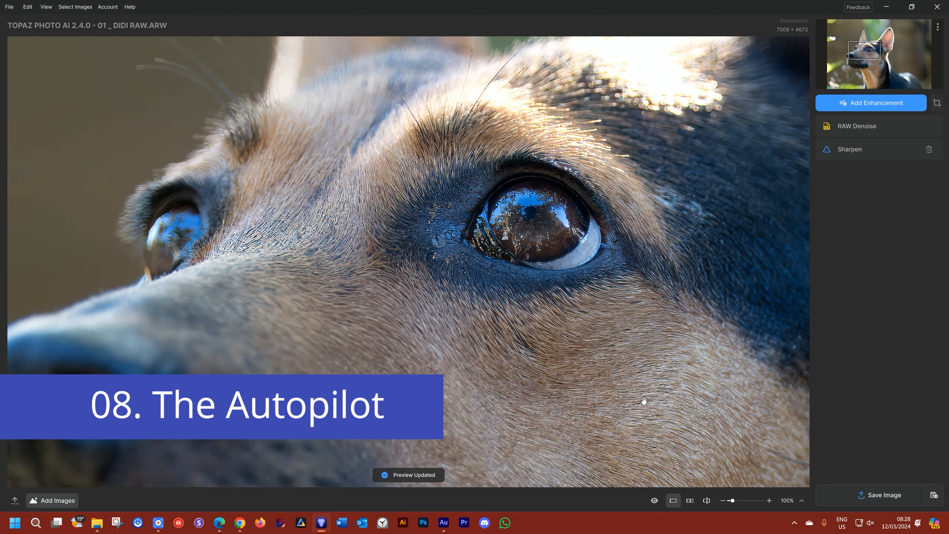
pyautogui.hotkey('ctrl', 'w')
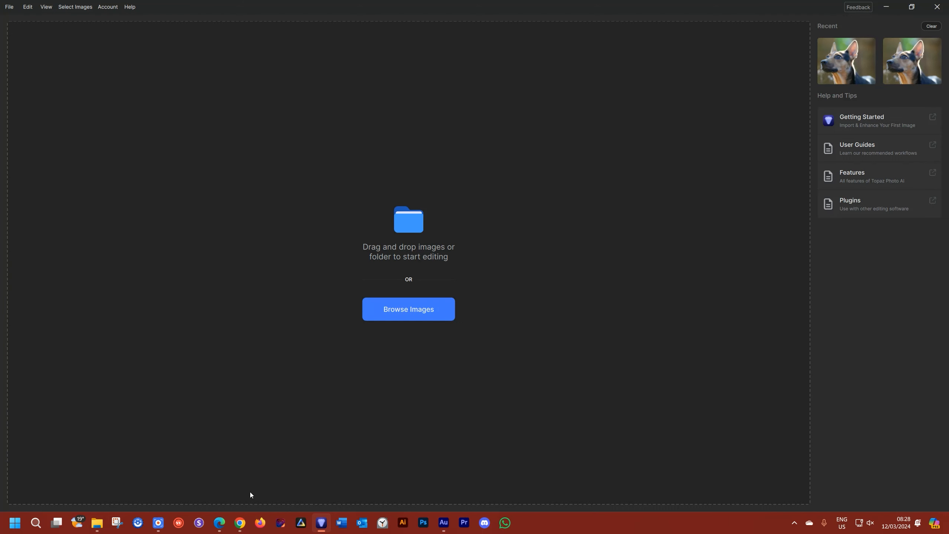
# - Switch to File Explorer, move the Topaz Photo AI Tutorial window lower to examine its images, and minimize it
pyautogui.click(97, 522)
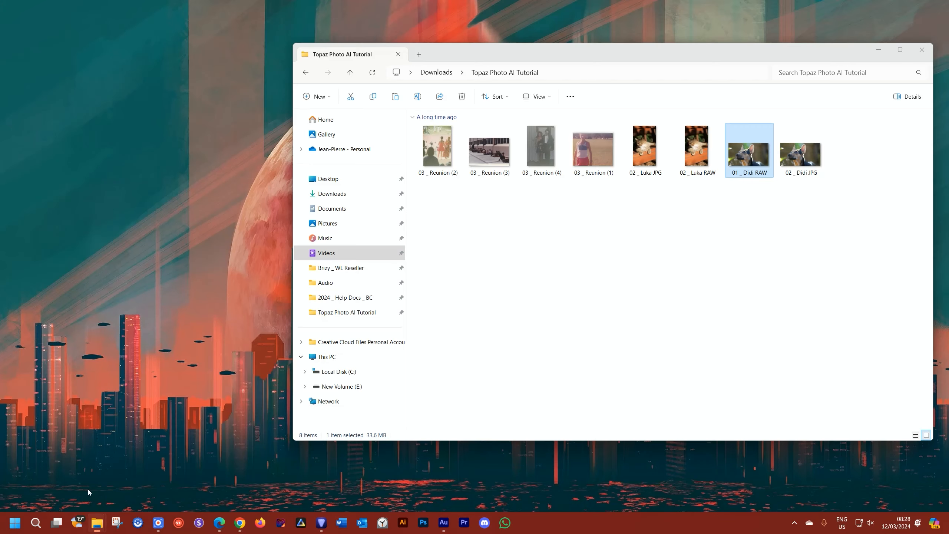
pyautogui.click(88, 490)
pyautogui.moveTo(671, 58); pyautogui.dragTo(617, 313)
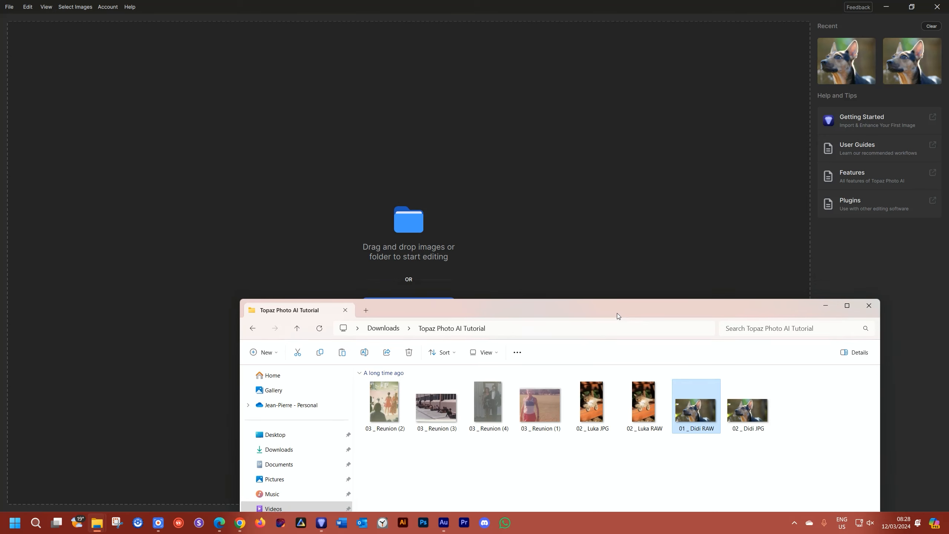
pyautogui.click(640, 397)
pyautogui.click(826, 306)
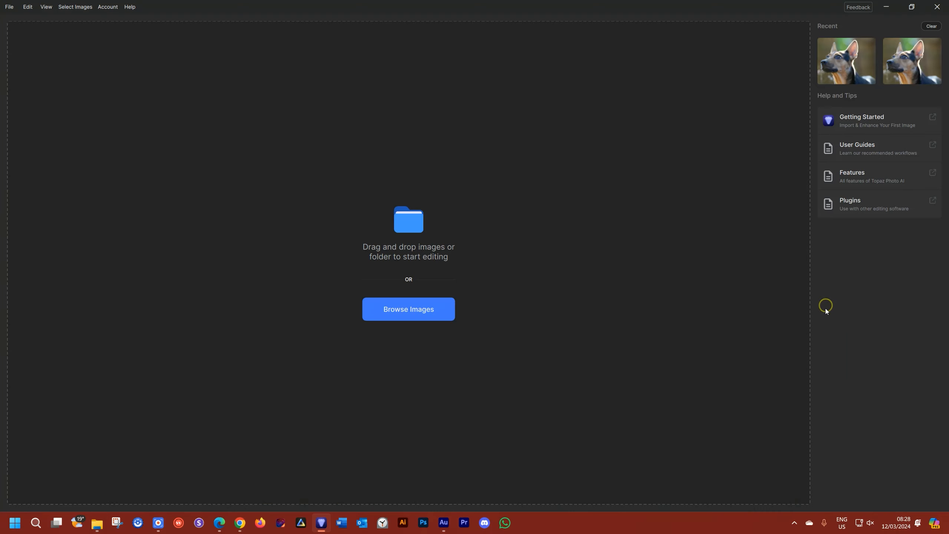
# - Open 02 _ Luka RAW from the Topaz Photo AI Tutorial folder and look over the list of available enhancements
pyautogui.hotkey('ctrl', 'o')
pyautogui.click(120, 161)
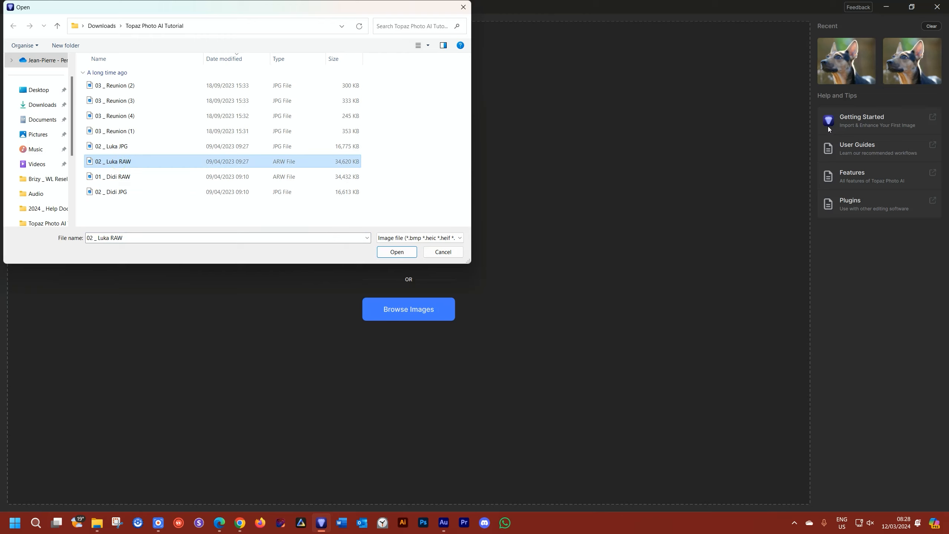
pyautogui.click(385, 253)
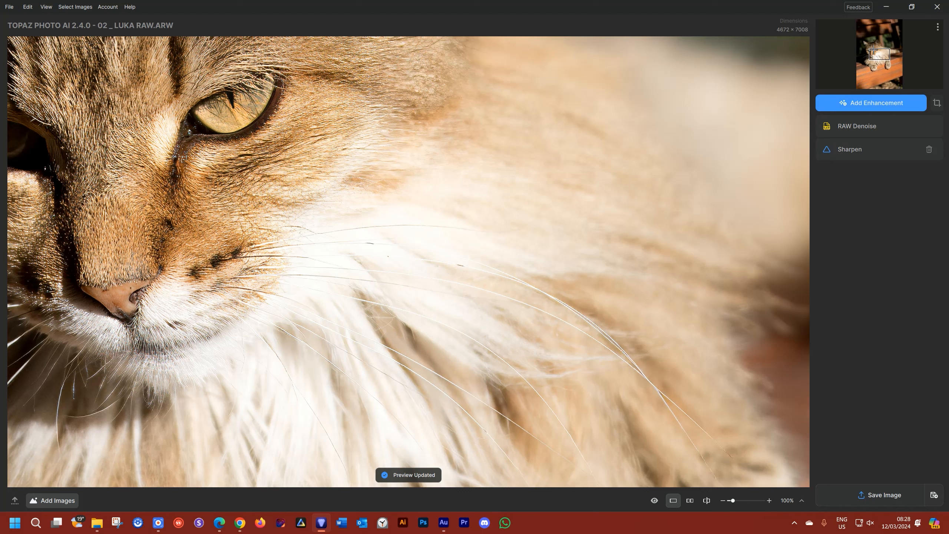
pyautogui.click(875, 108)
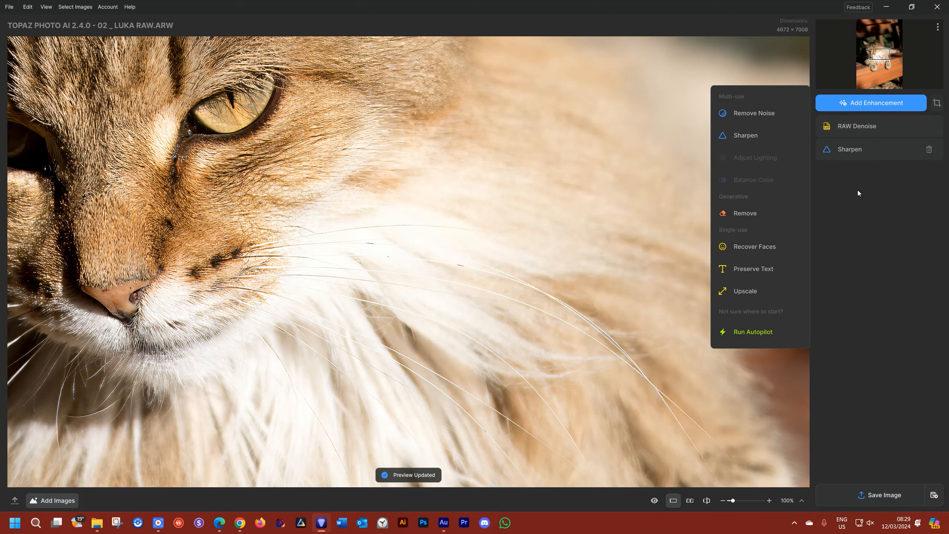
pyautogui.click(870, 103)
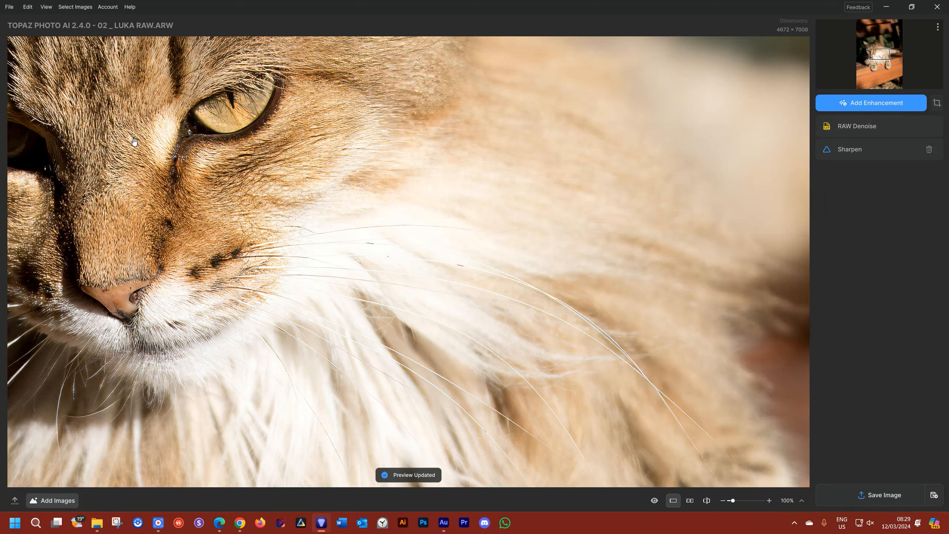
# - Center the preview on the cat's face and compare before and after in side-by-side and split views
pyautogui.moveTo(134, 141); pyautogui.dragTo(484, 201)
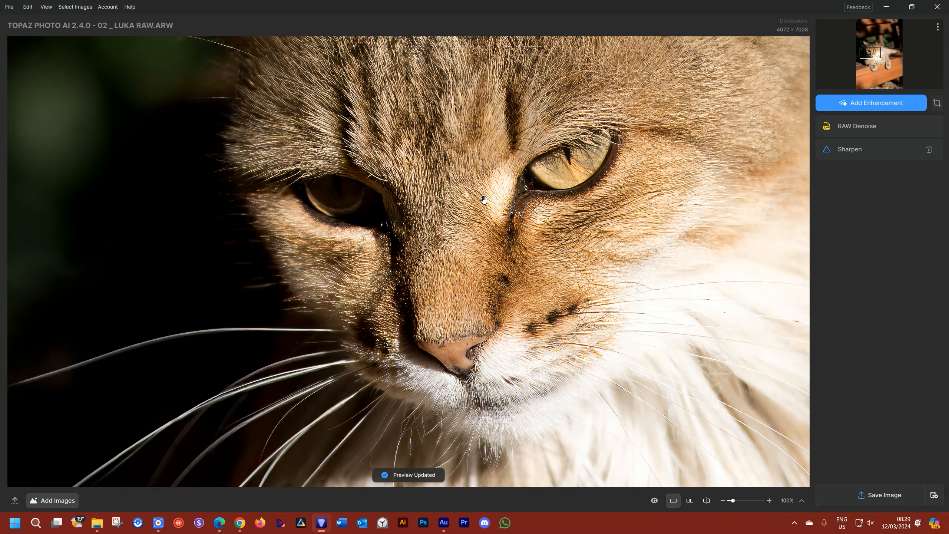
pyautogui.press('space')
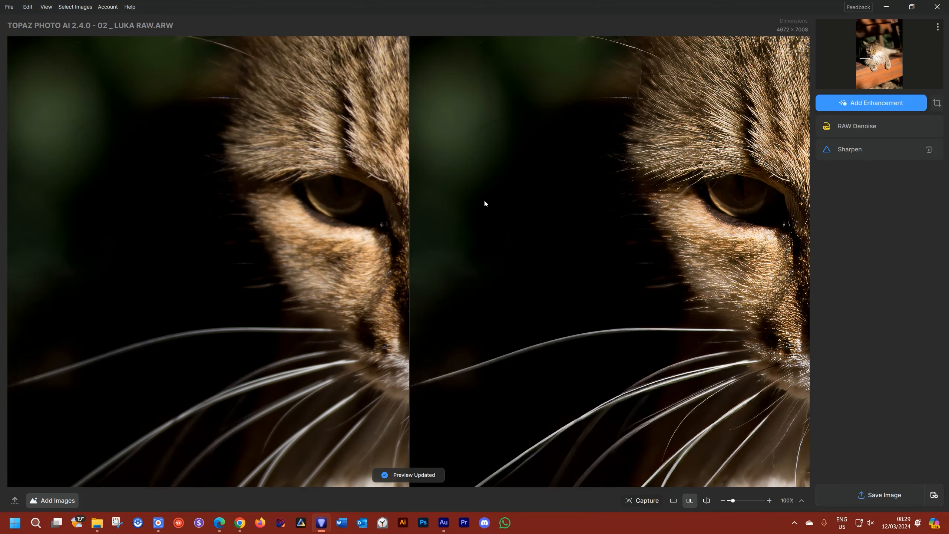
pyautogui.press('space')
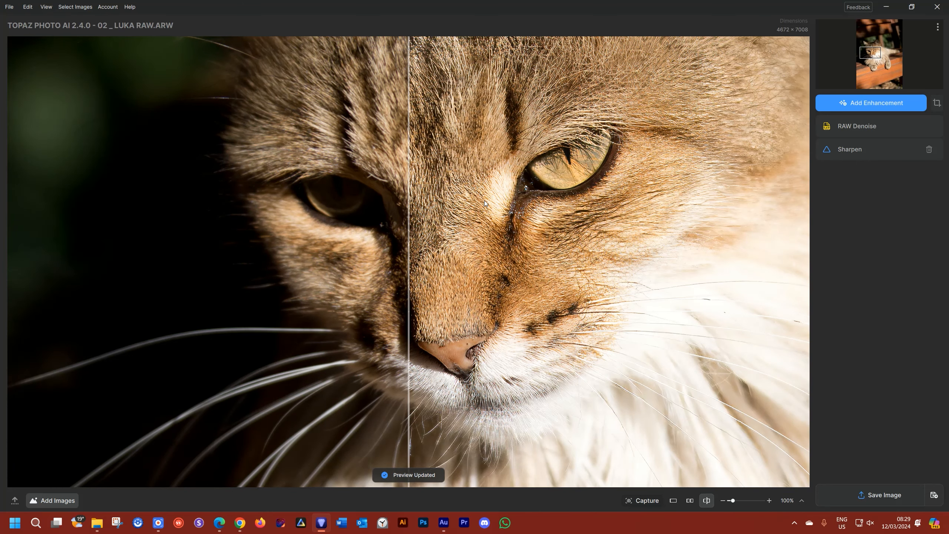
pyautogui.moveTo(409, 193)
pyautogui.mouseDown()
pyautogui.moveTo(632, 194)
pyautogui.moveTo(412, 184)
pyautogui.moveTo(278, 190)
pyautogui.moveTo(650, 192)
pyautogui.moveTo(205, 198)
pyautogui.moveTo(671, 195)
pyautogui.moveTo(403, 194)
pyautogui.mouseUp()
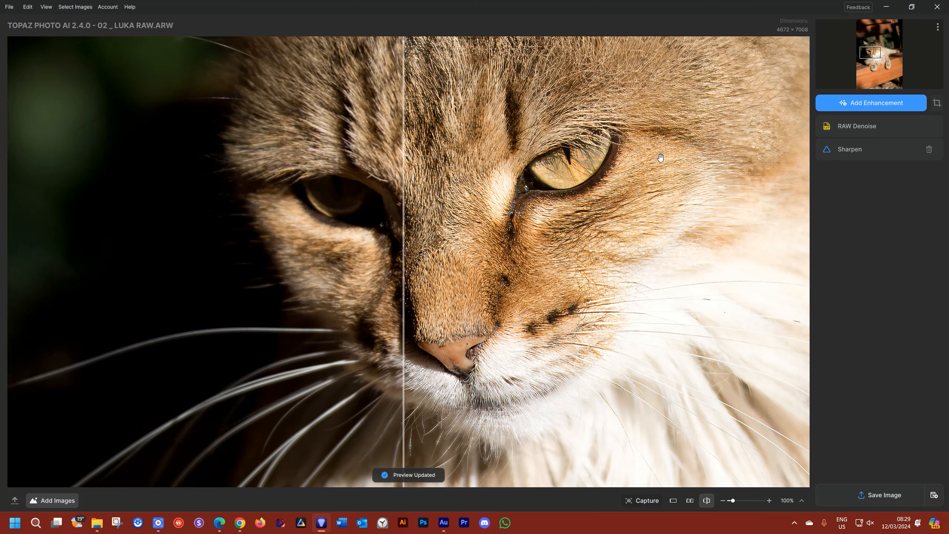
# - Compare the split view on the whole image and again at 100% on the cat's face, shifting the divider
pyautogui.doubleClick(660, 158)
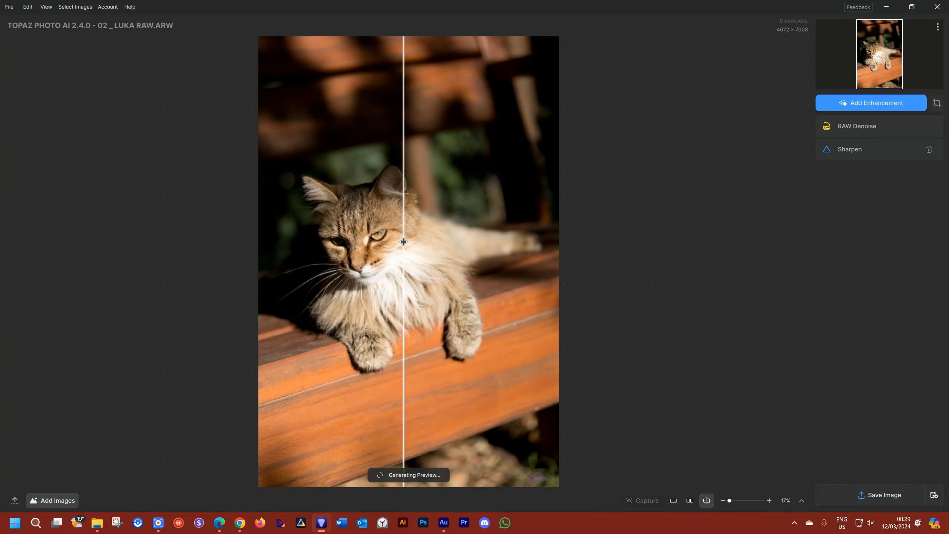
pyautogui.moveTo(406, 241); pyautogui.dragTo(383, 234)
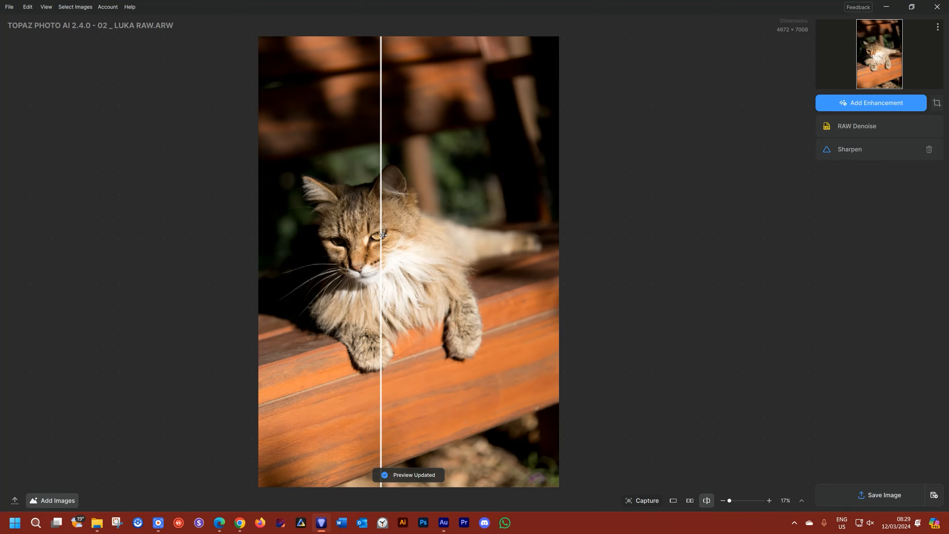
pyautogui.doubleClick(382, 234)
pyautogui.moveTo(240, 137); pyautogui.dragTo(555, 232)
pyautogui.moveTo(378, 204); pyautogui.dragTo(389, 219)
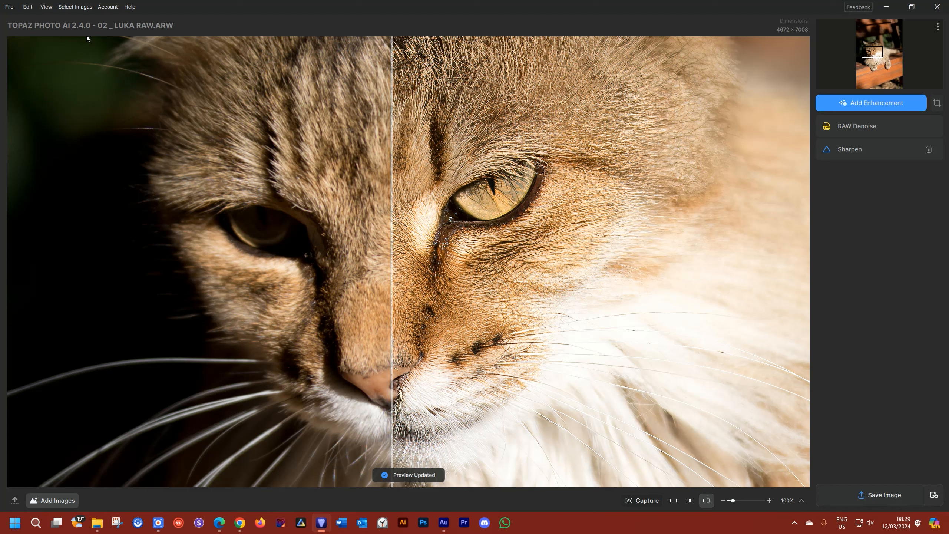
# - Check the Autopilot setting for automatically applying filters in the preferences, and cancel without saving
pyautogui.click(22, 11)
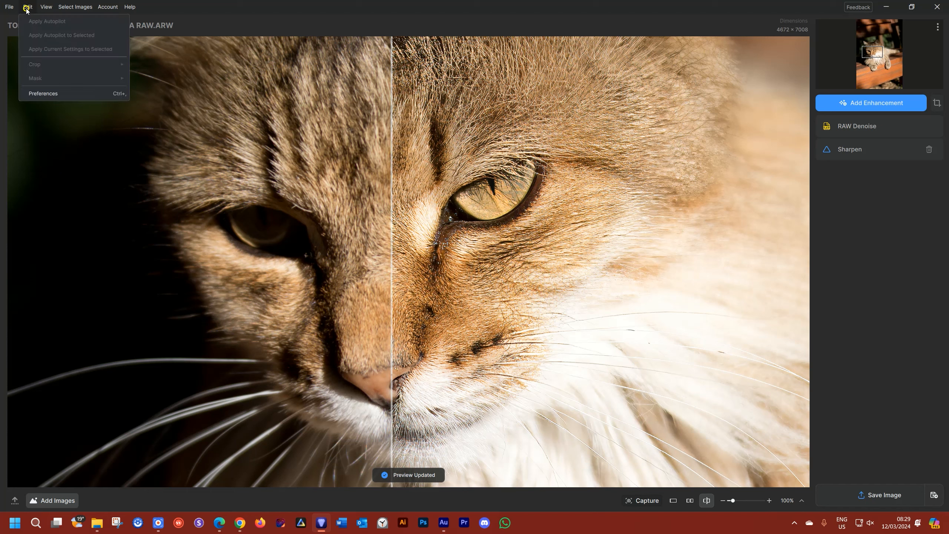
pyautogui.click(40, 93)
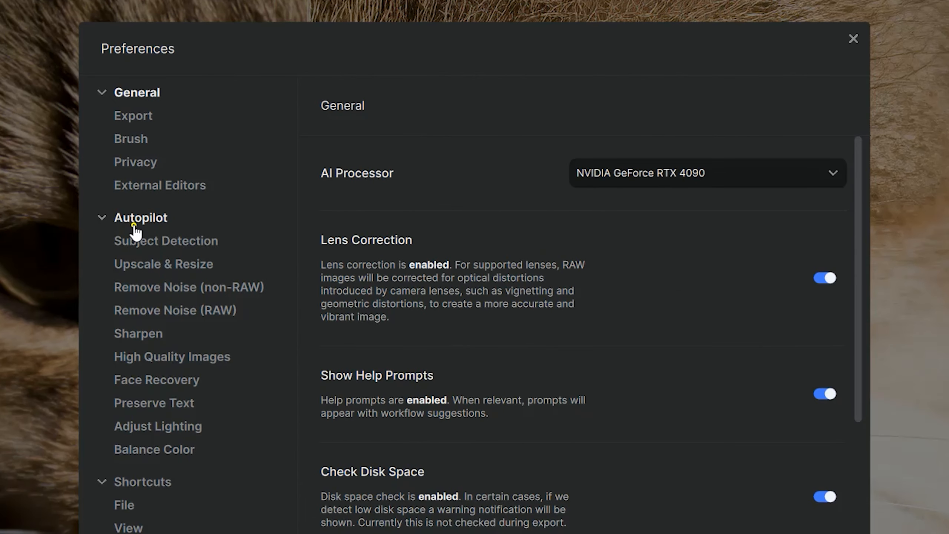
pyautogui.click(305, 207)
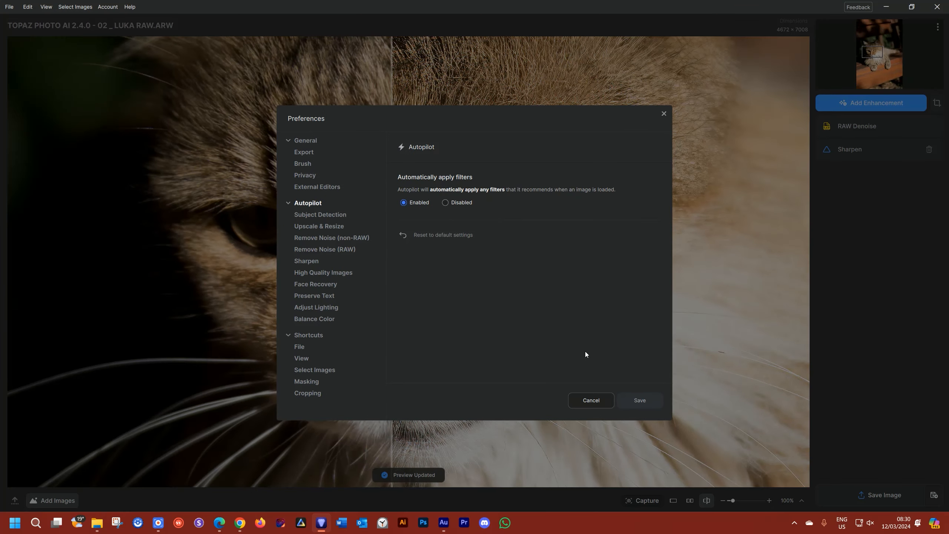
pyautogui.click(598, 401)
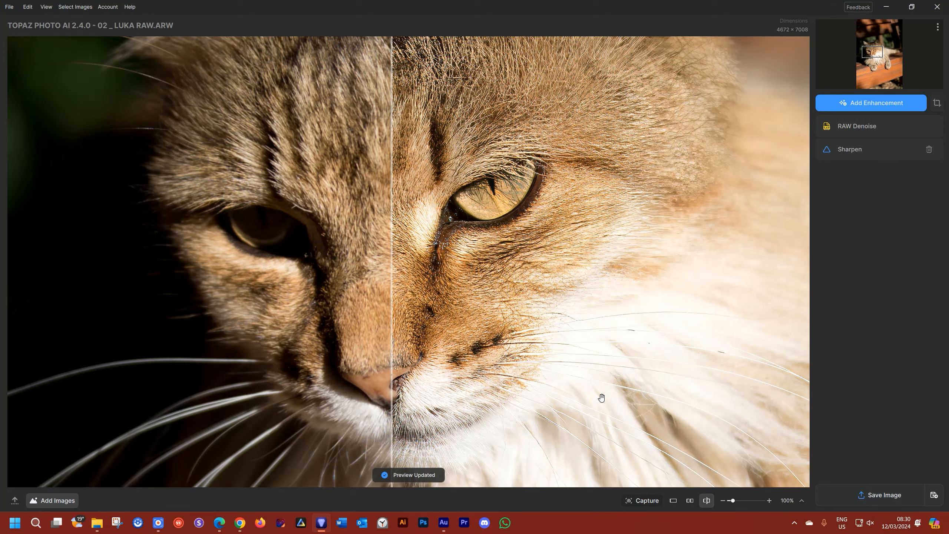
# - Examine the Remove Noise description and which enhancements are available for the RAW image
pyautogui.click(872, 104)
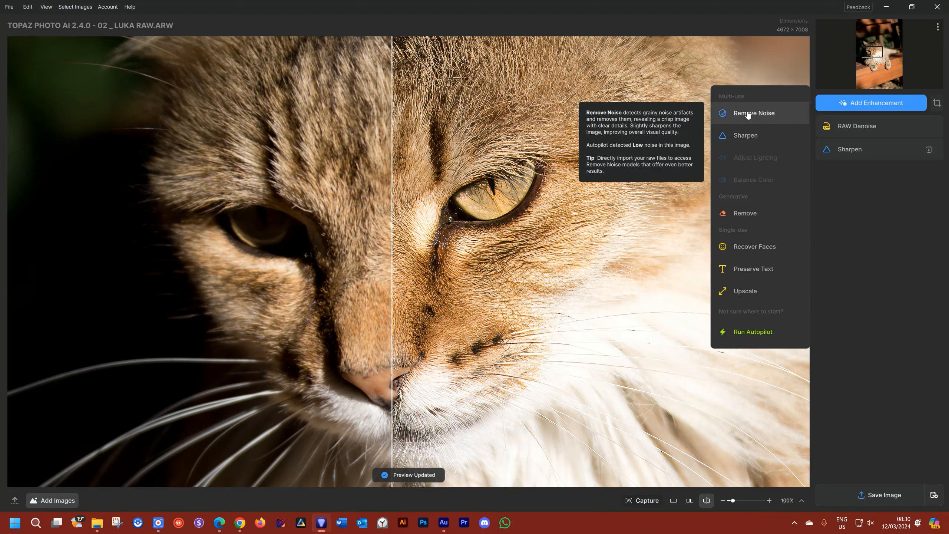
pyautogui.click(629, 222)
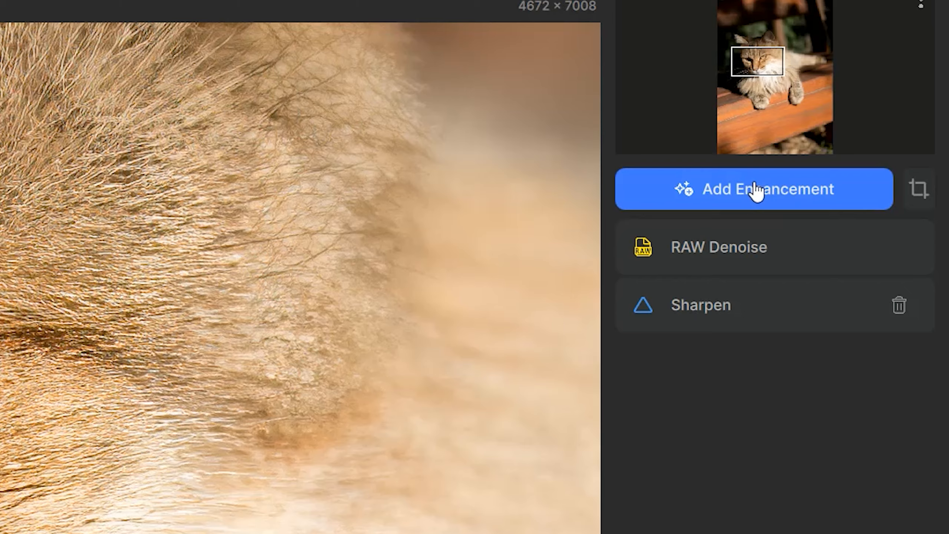
pyautogui.click(761, 202)
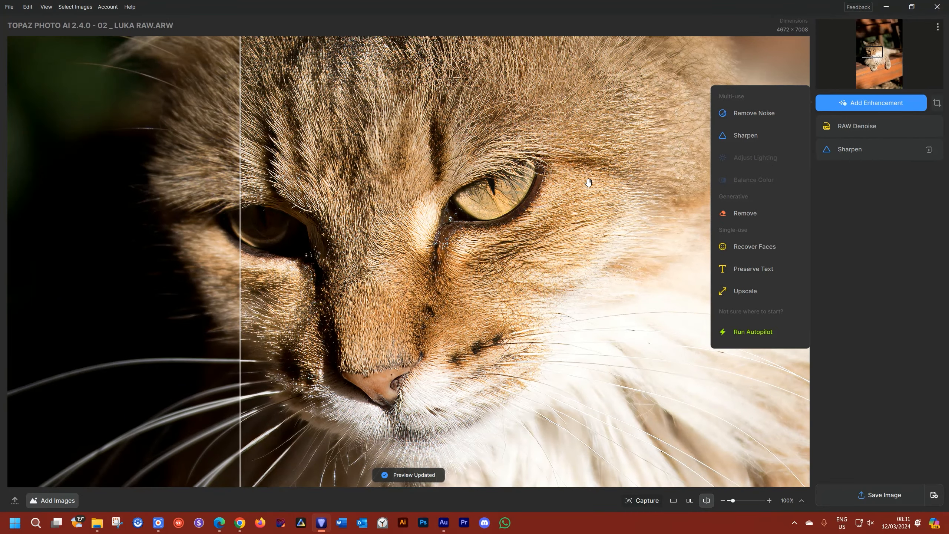
# - Close the RAW image and open 02 _ Luka JPG from the tutorial folder
pyautogui.hotkey('ctrl', 'w')
pyautogui.hotkey('ctrl', 'o')
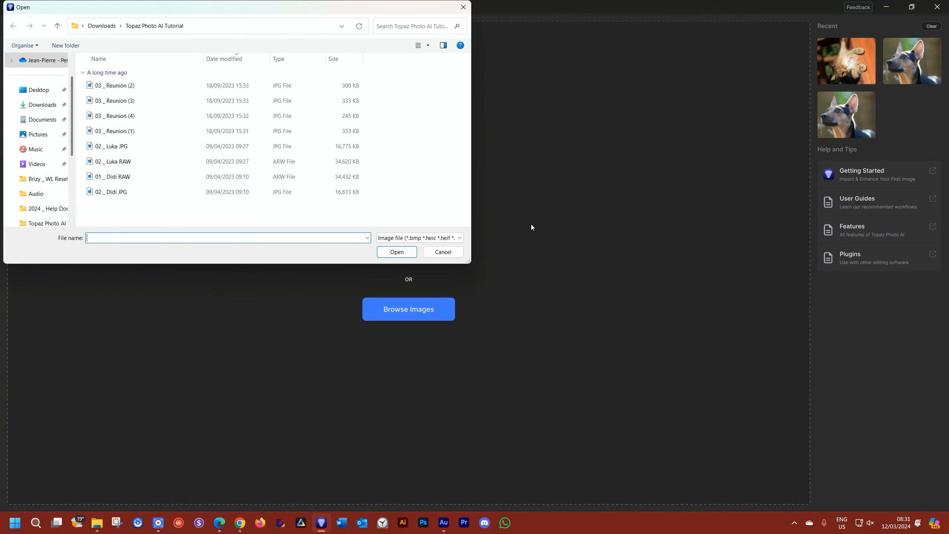
pyautogui.doubleClick(123, 145)
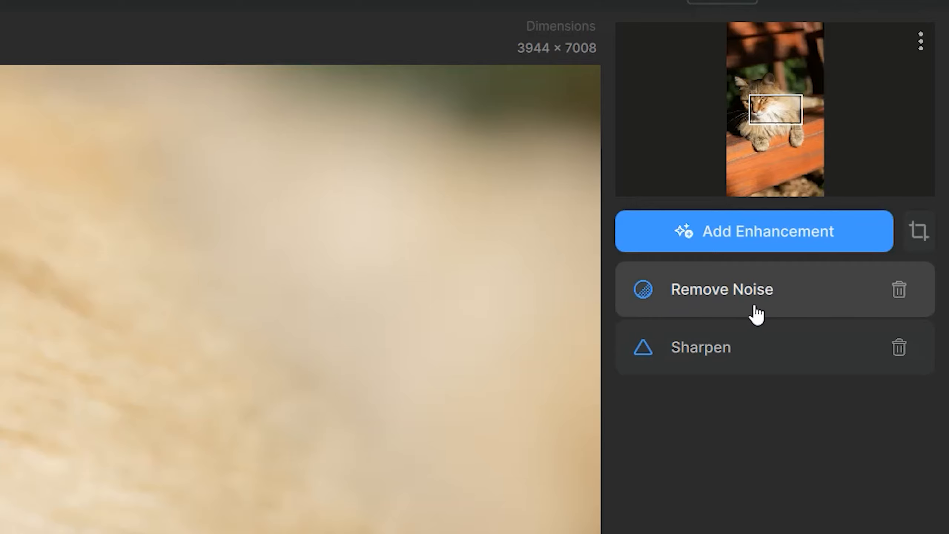
# - Review the enhancements available for the JPG, and compare before and after on the cat's face
pyautogui.click(754, 228)
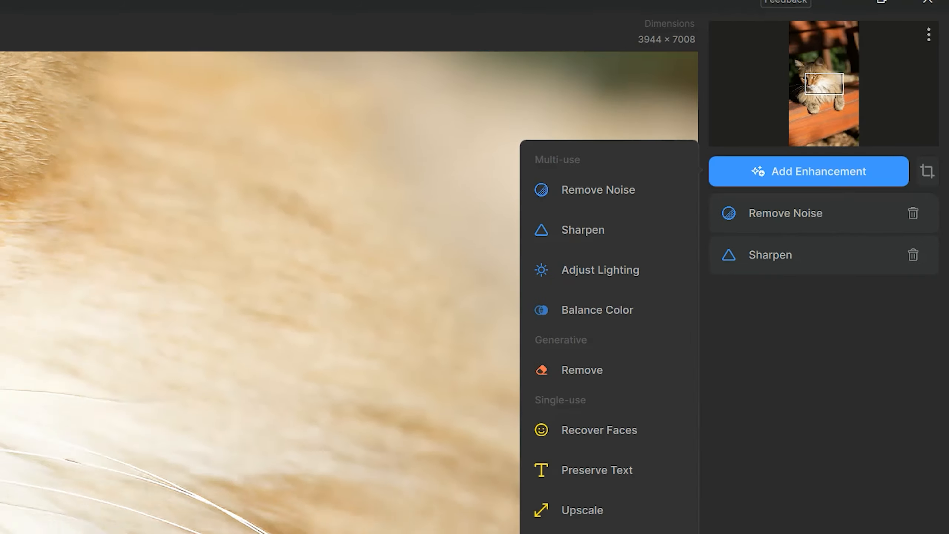
pyautogui.moveTo(173, 170); pyautogui.dragTo(413, 184)
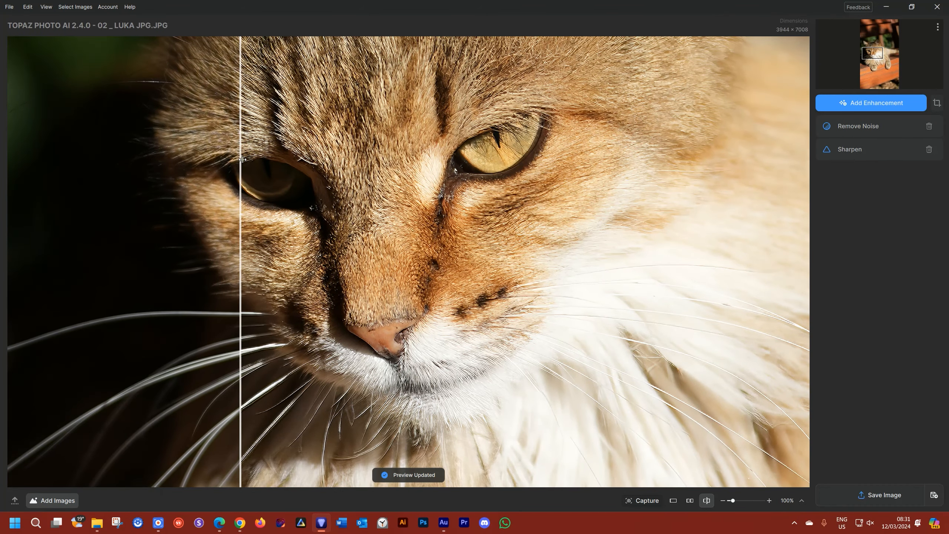
pyautogui.moveTo(242, 160); pyautogui.dragTo(208, 178)
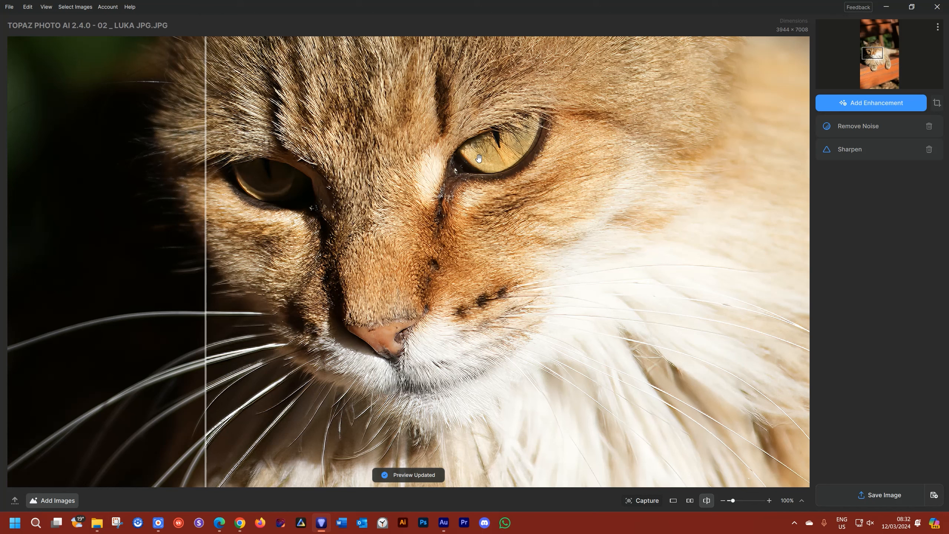
# - Close the JPG, reopen 02 _ Luka RAW.ARW from the recent images, and center the preview on the cat's face
pyautogui.hotkey('ctrl', 'w')
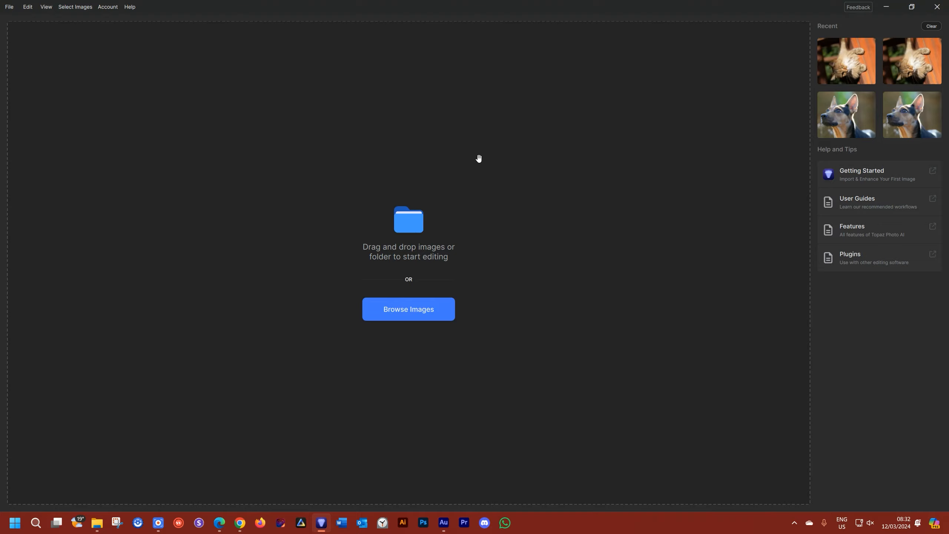
pyautogui.click(402, 224)
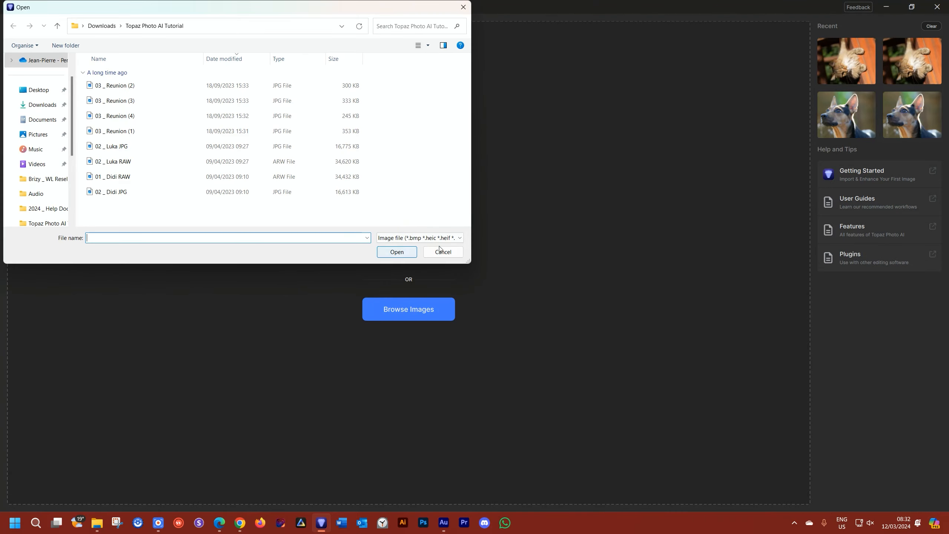
pyautogui.click(440, 253)
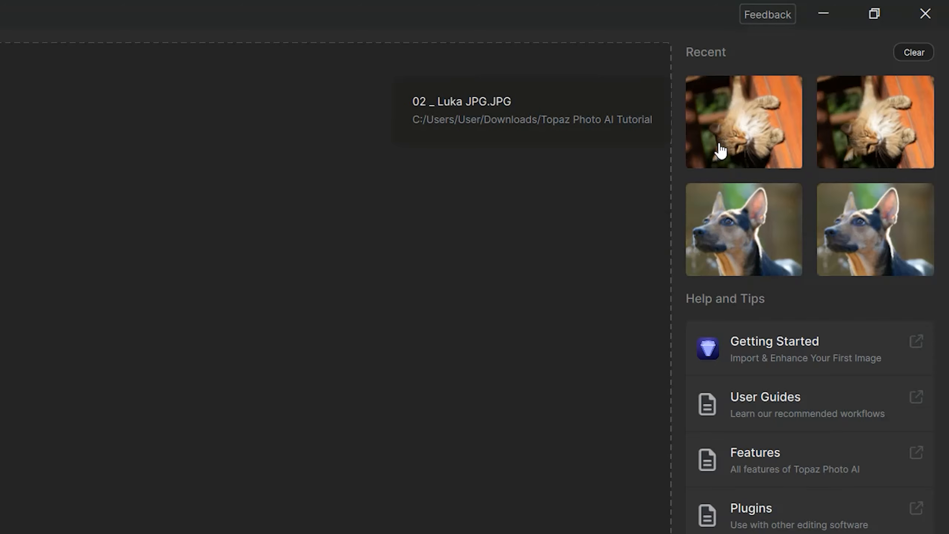
pyautogui.click(848, 134)
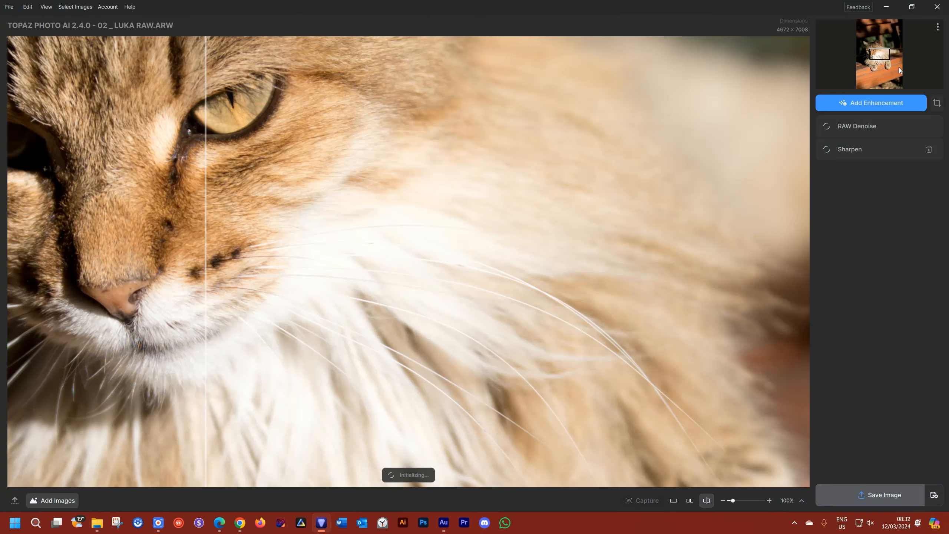
pyautogui.moveTo(237, 150); pyautogui.dragTo(594, 202)
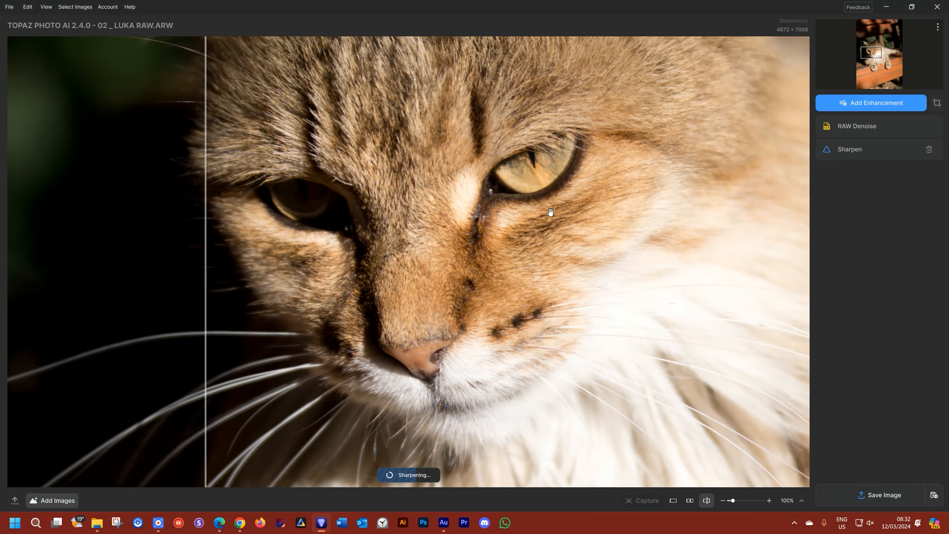
# - Open the RAW Denoise settings, dismiss the information note, and raise Strength to 15 and on to 71
pyautogui.click(851, 133)
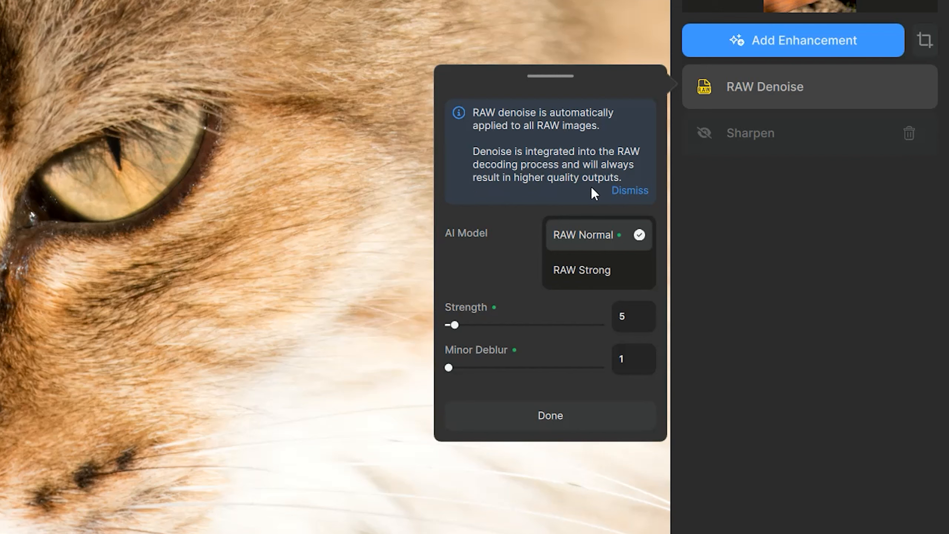
pyautogui.click(629, 190)
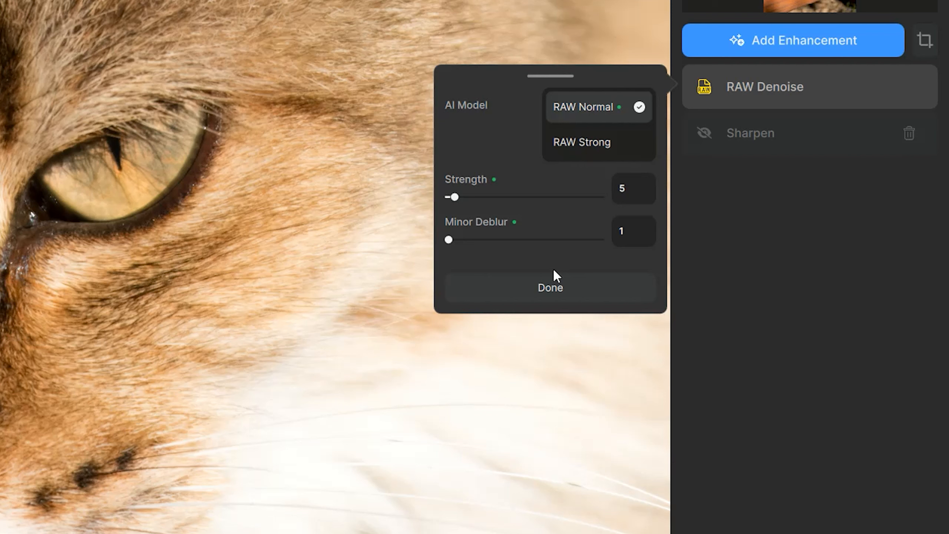
pyautogui.moveTo(478, 225)
pyautogui.moveTo(455, 196); pyautogui.dragTo(471, 197)
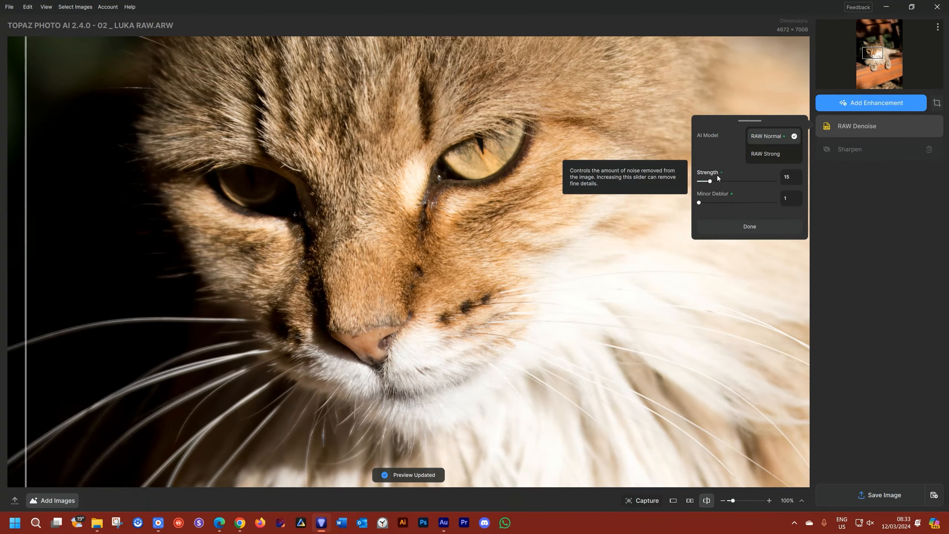
pyautogui.moveTo(710, 181); pyautogui.dragTo(752, 183)
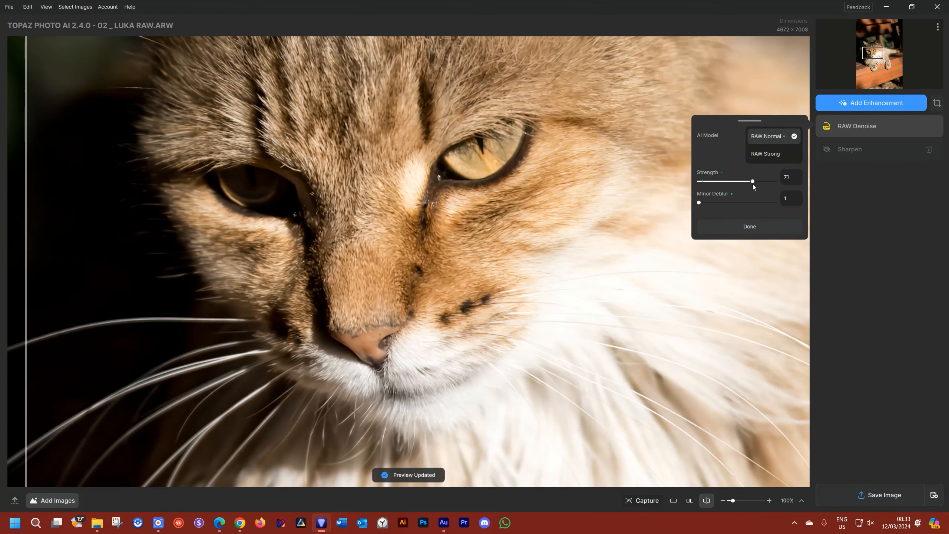
# - Set the RAW Denoise Strength to 70
pyautogui.moveTo(752, 183)
pyautogui.mouseDown()
pyautogui.moveTo(738, 183)
pyautogui.moveTo(752, 183)
pyautogui.mouseUp()
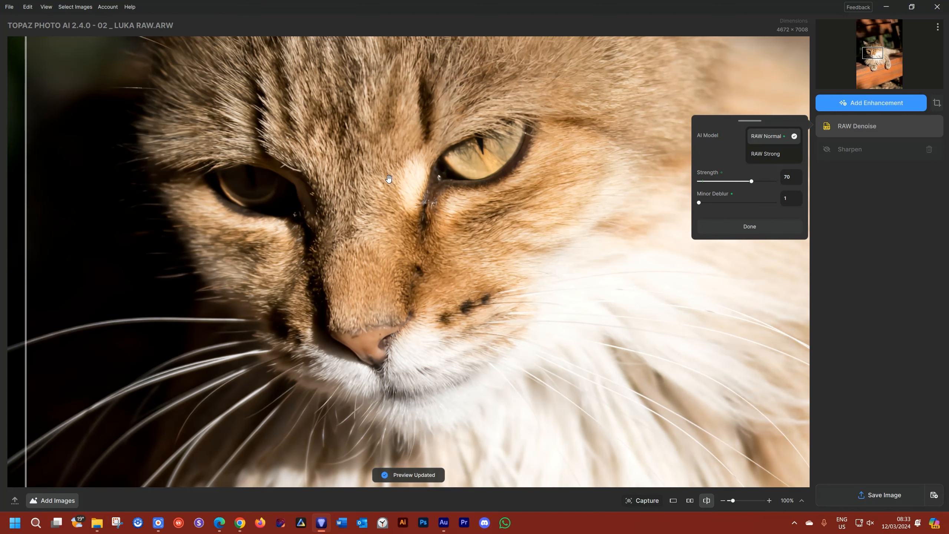
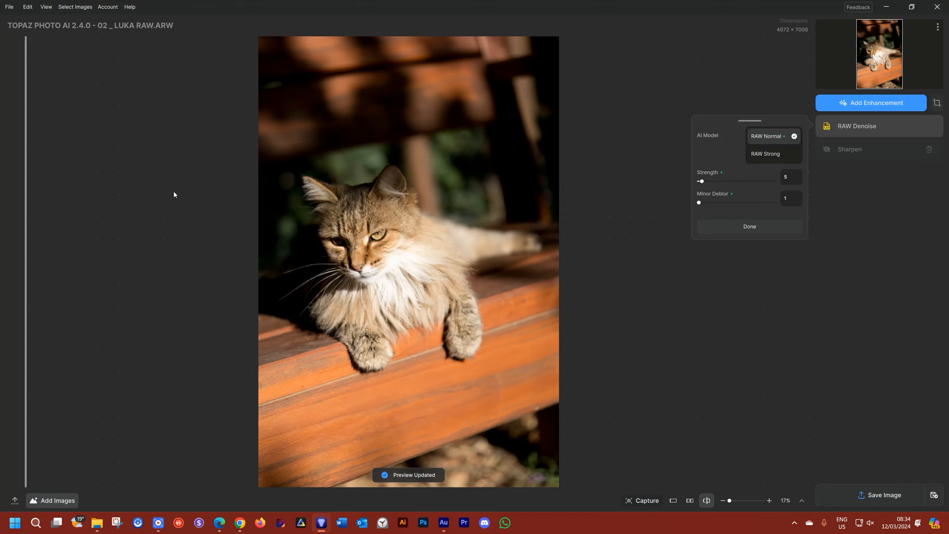
# - Compare before and after across the cat's face with the RAW Denoise settings open
pyautogui.scroll(3, 174, 192)
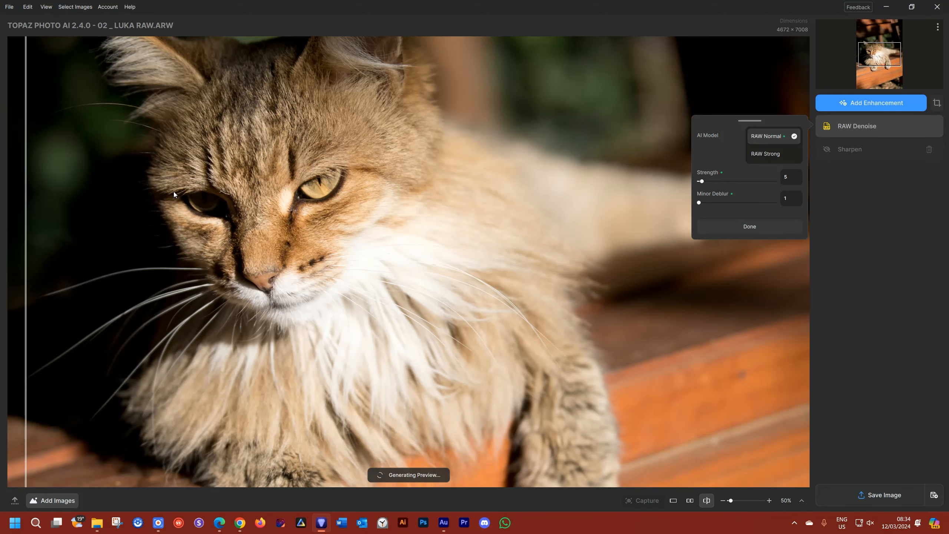
pyautogui.scroll(1, 173, 192)
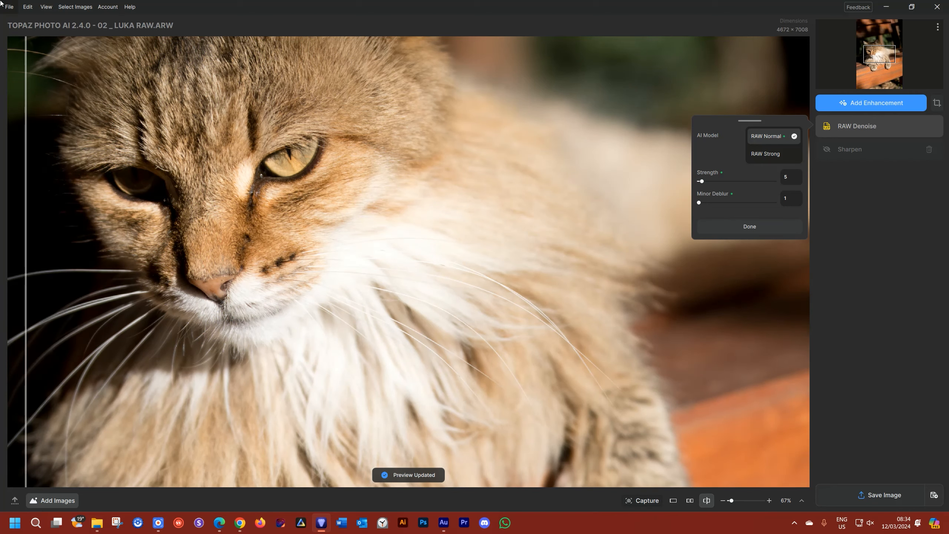
pyautogui.moveTo(301, 77); pyautogui.dragTo(480, 139)
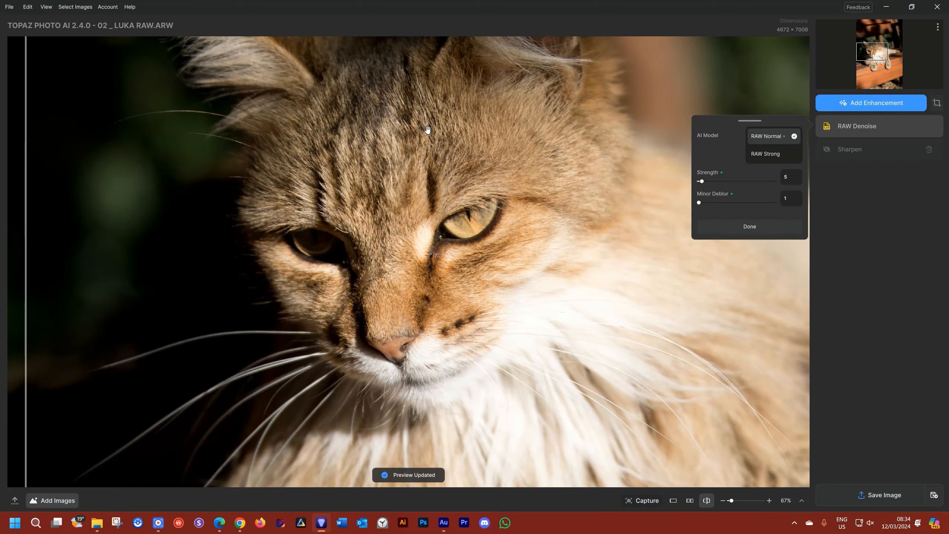
pyautogui.moveTo(26, 166); pyautogui.dragTo(455, 164)
pyautogui.moveTo(565, 164); pyautogui.dragTo(200, 170)
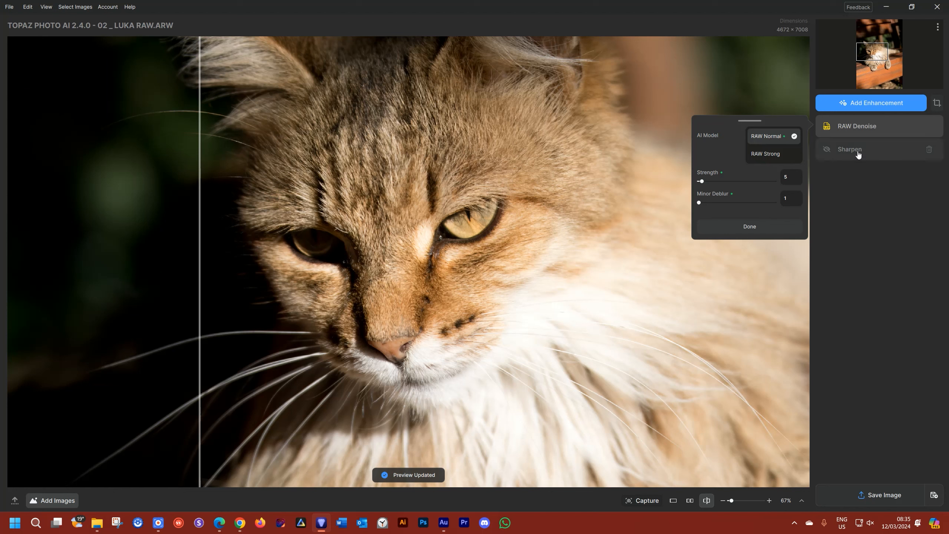
# - Close the RAW Denoise settings to check the cat's face with Sharpen included, and reopen them
pyautogui.click(858, 128)
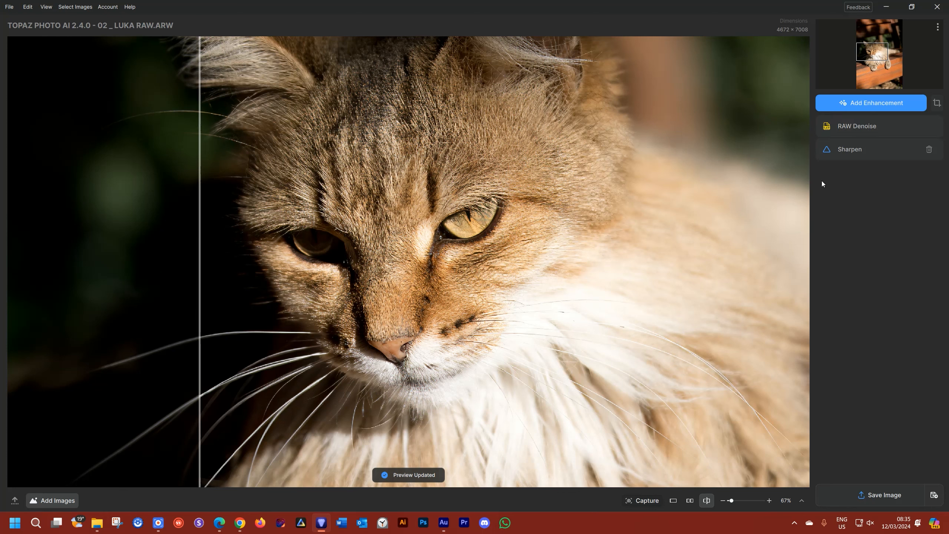
pyautogui.moveTo(203, 222)
pyautogui.mouseDown()
pyautogui.moveTo(434, 223)
pyautogui.moveTo(205, 223)
pyautogui.mouseUp()
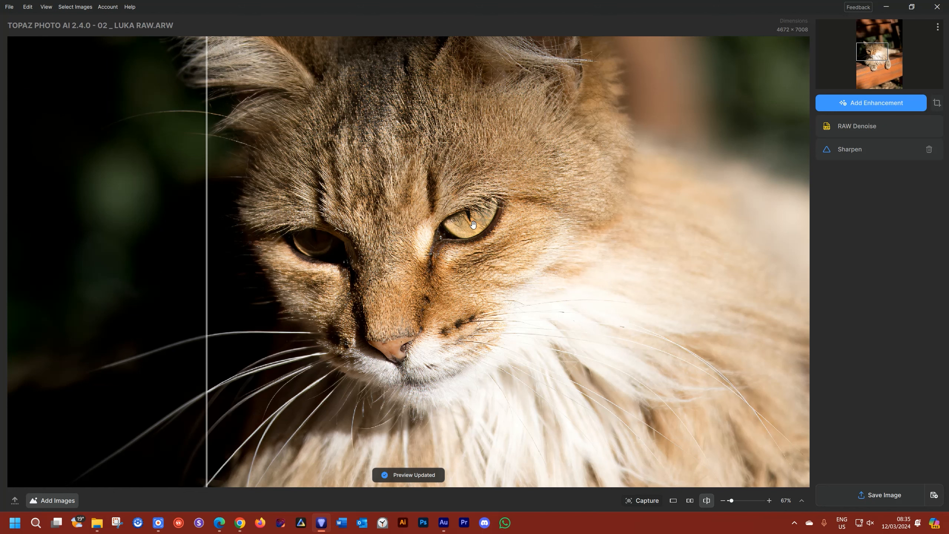
pyautogui.click(862, 127)
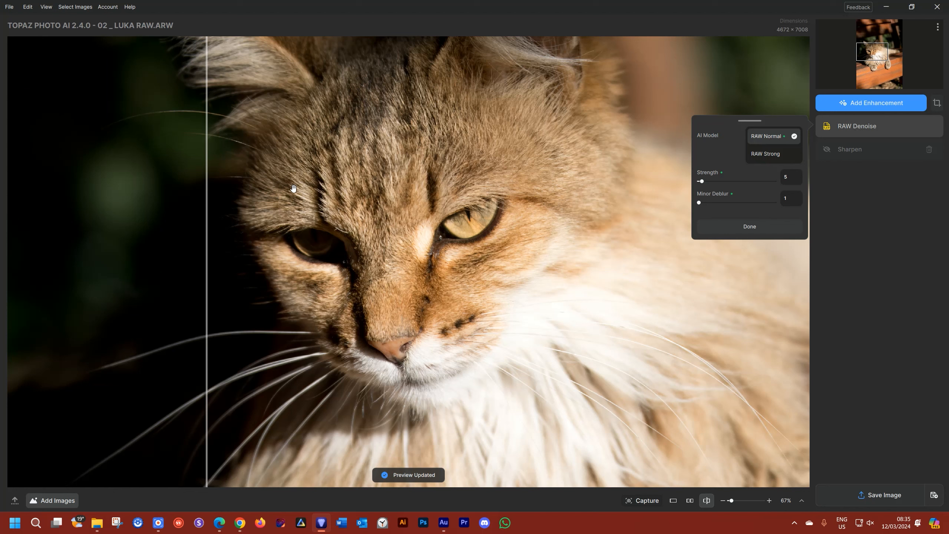
# - Compare before and after in the dark background beside the cat's ear and in the blurred backdrop behind its back
pyautogui.moveTo(202, 211); pyautogui.dragTo(69, 203)
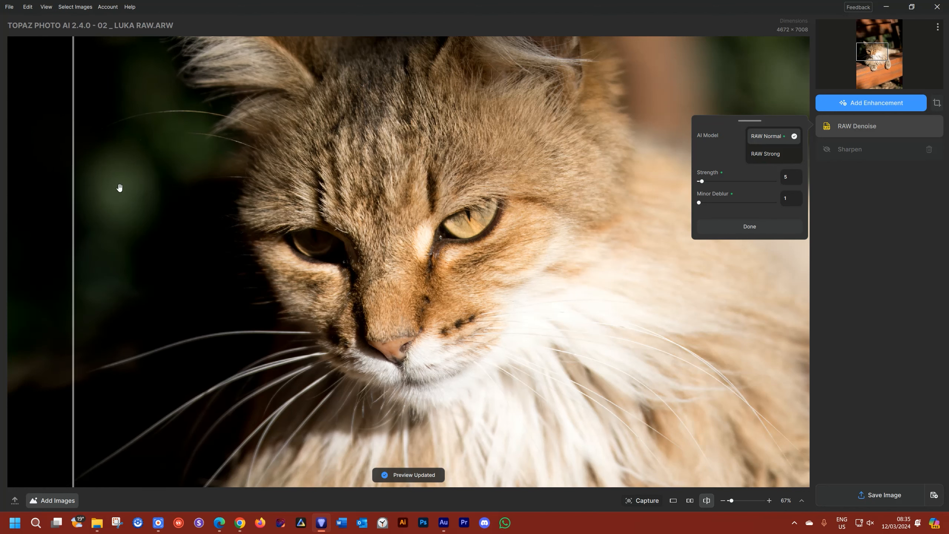
pyautogui.scroll(4, 120, 188)
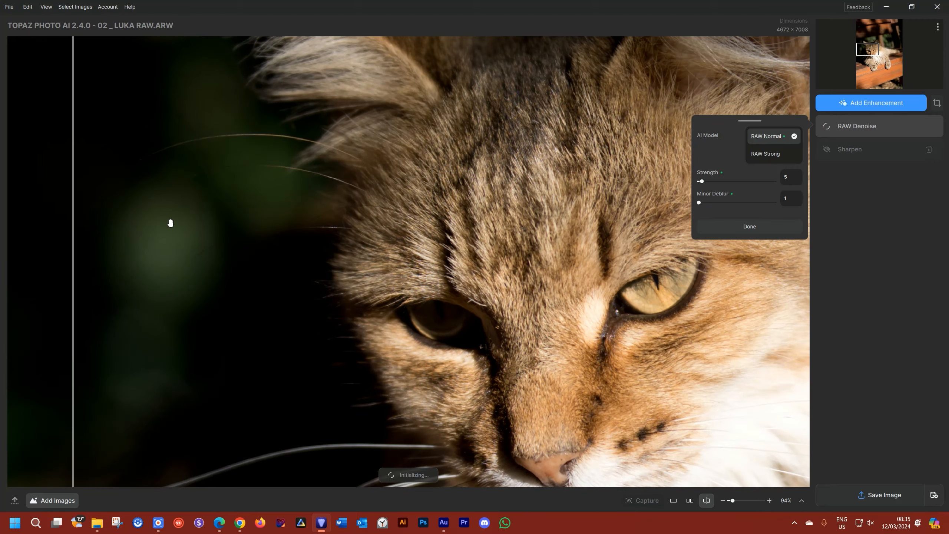
pyautogui.scroll(3, 170, 223)
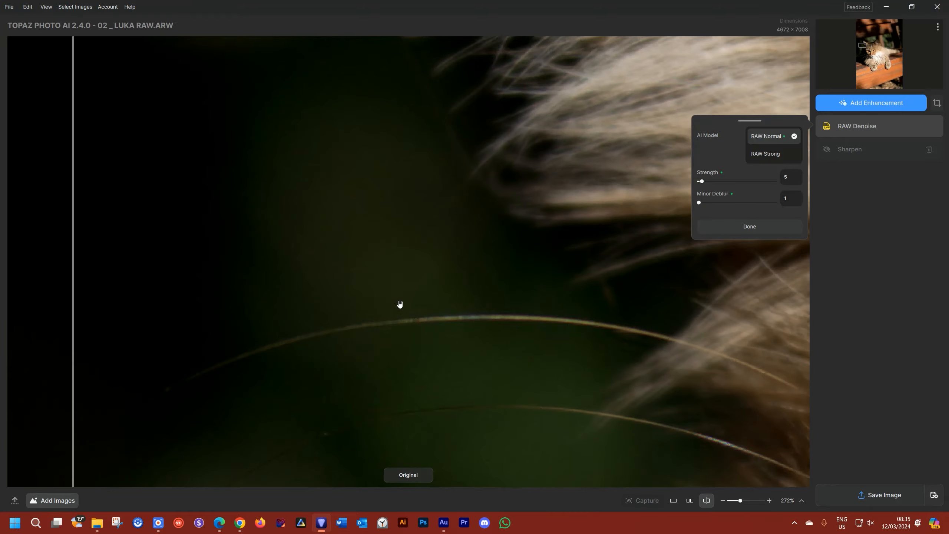
pyautogui.moveTo(398, 303); pyautogui.dragTo(310, 99)
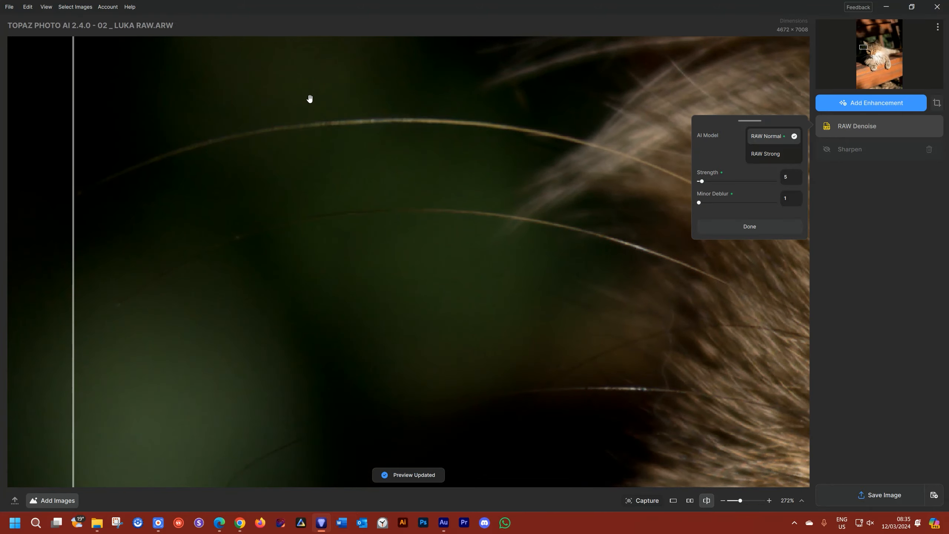
pyautogui.moveTo(71, 237); pyautogui.dragTo(269, 185)
pyautogui.scroll(-6, 411, 194)
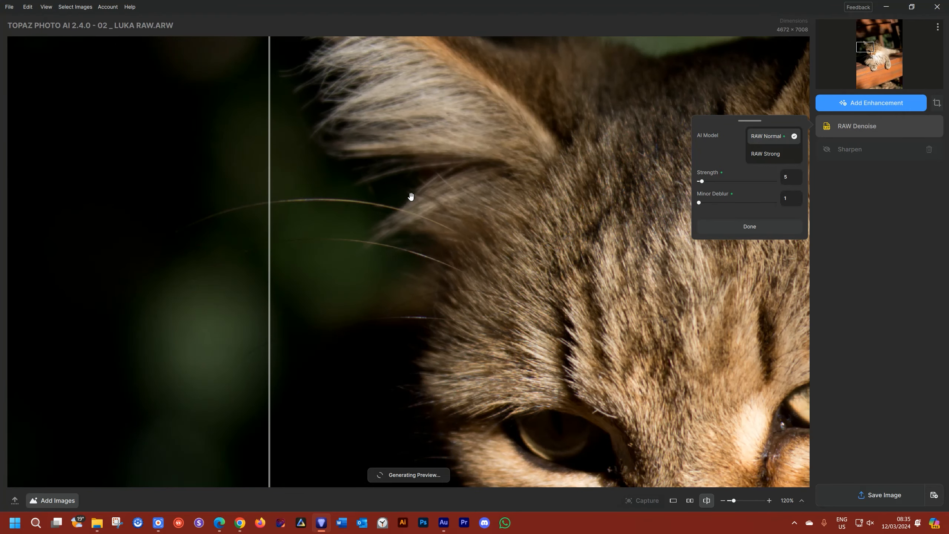
pyautogui.moveTo(273, 219); pyautogui.dragTo(301, 235)
pyautogui.scroll(-4, 314, 237)
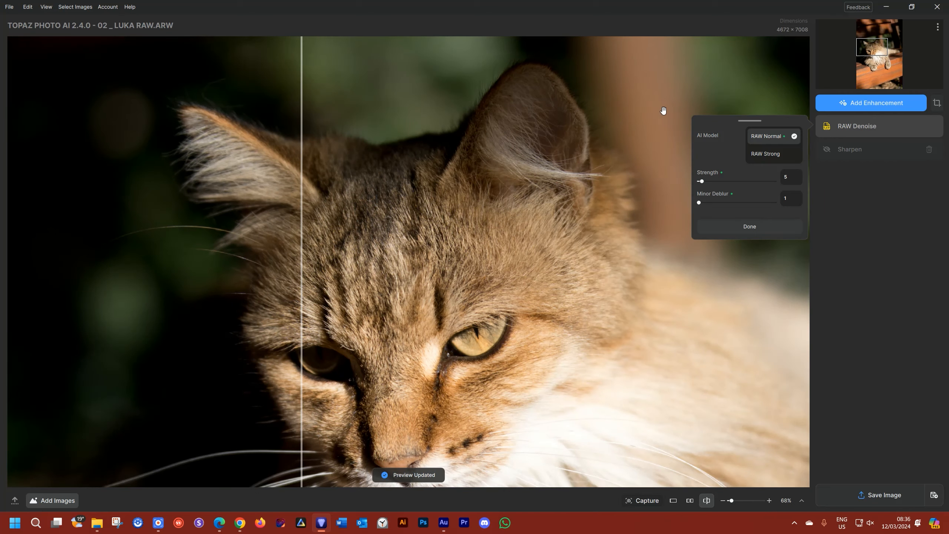
pyautogui.moveTo(663, 110); pyautogui.dragTo(212, 121)
pyautogui.scroll(4, 383, 197)
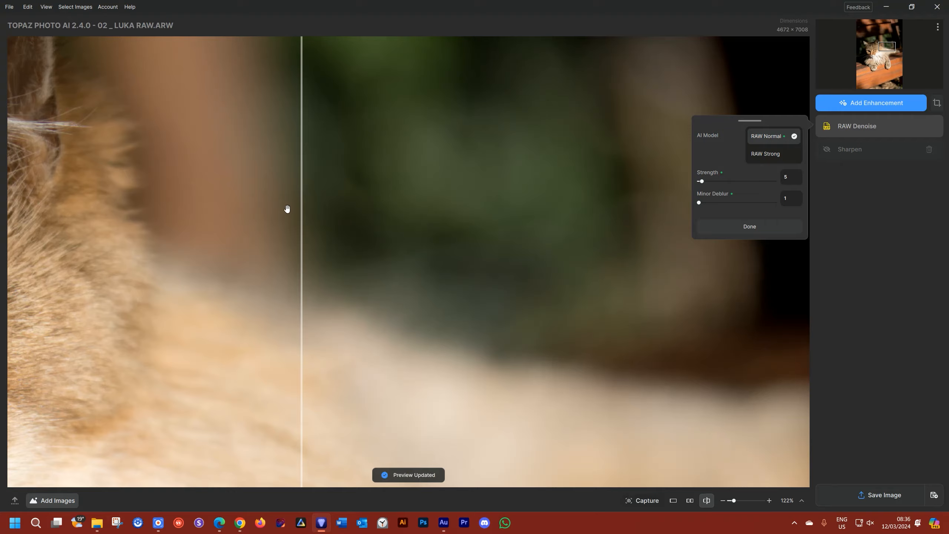
pyautogui.moveTo(298, 201); pyautogui.dragTo(442, 254)
# - Close the cat image without saving, open 01 _ DIDI RAW.ARW from the recent images, and zoom in on the dog's far ear
pyautogui.hotkey('ctrl', 'w')
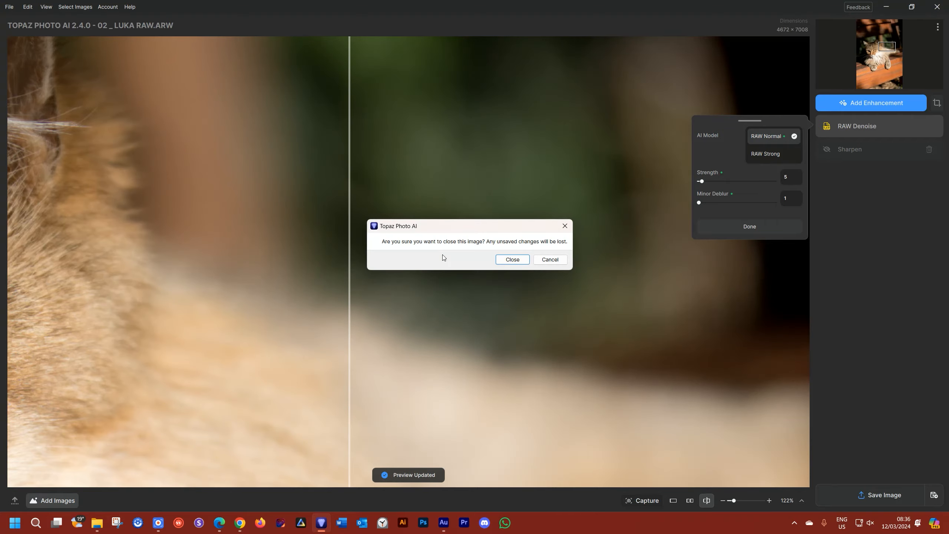
pyautogui.click(512, 260)
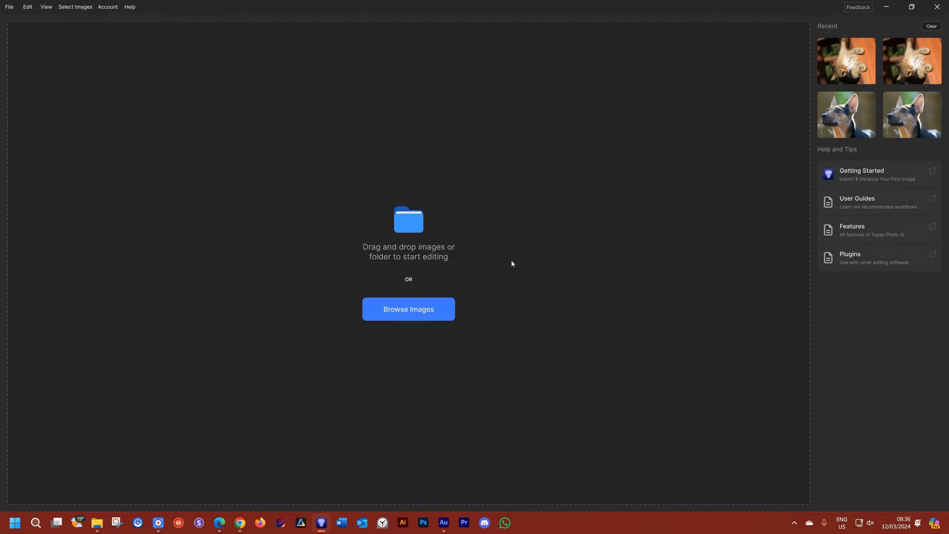
pyautogui.click(833, 121)
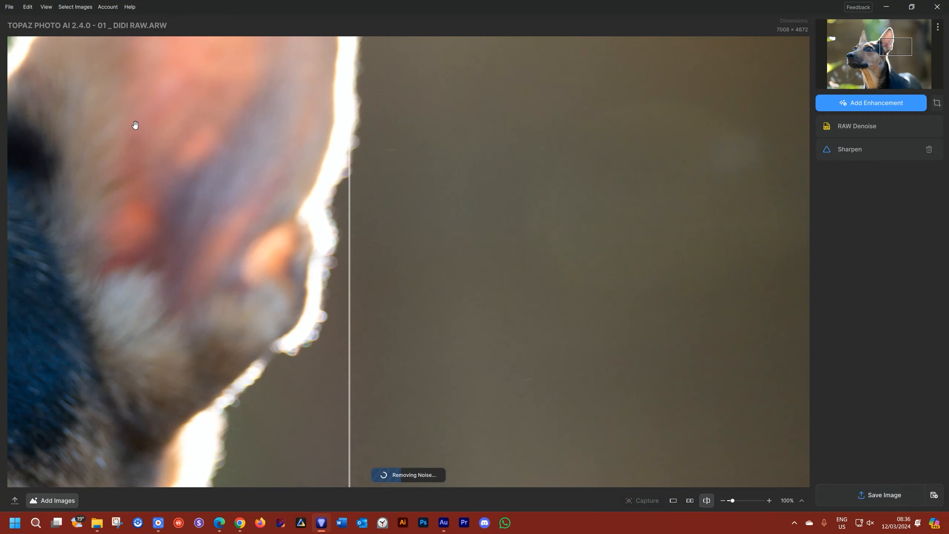
pyautogui.moveTo(136, 124); pyautogui.dragTo(863, 387)
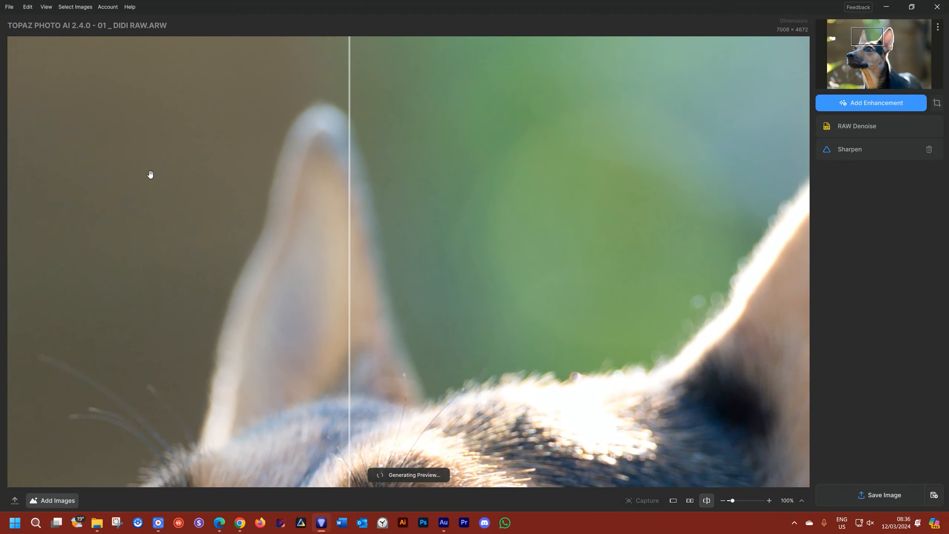
pyautogui.scroll(1, 167, 165)
pyautogui.moveTo(136, 162); pyautogui.dragTo(326, 184)
pyautogui.scroll(1, 243, 187)
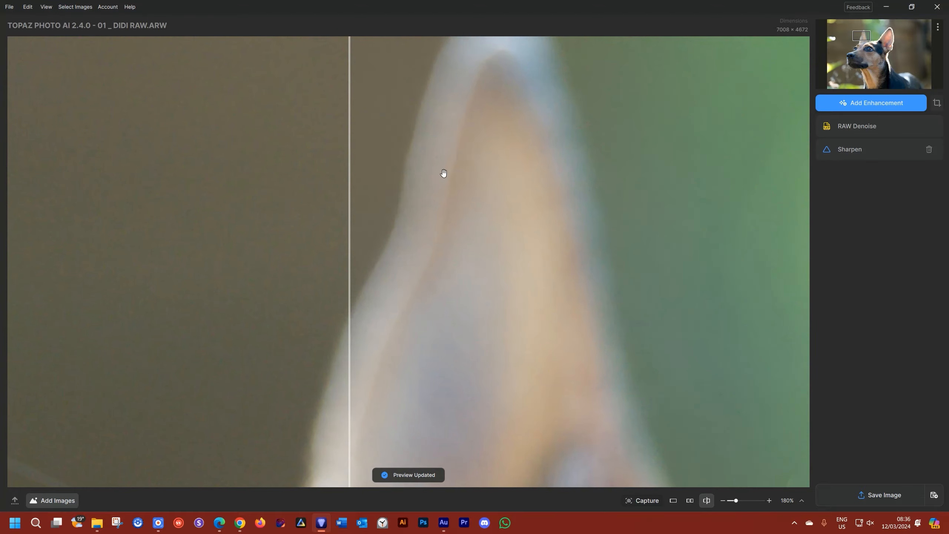
# - Open the RAW Denoise settings and compare before and after in the background beside the dog's ear
pyautogui.click(847, 126)
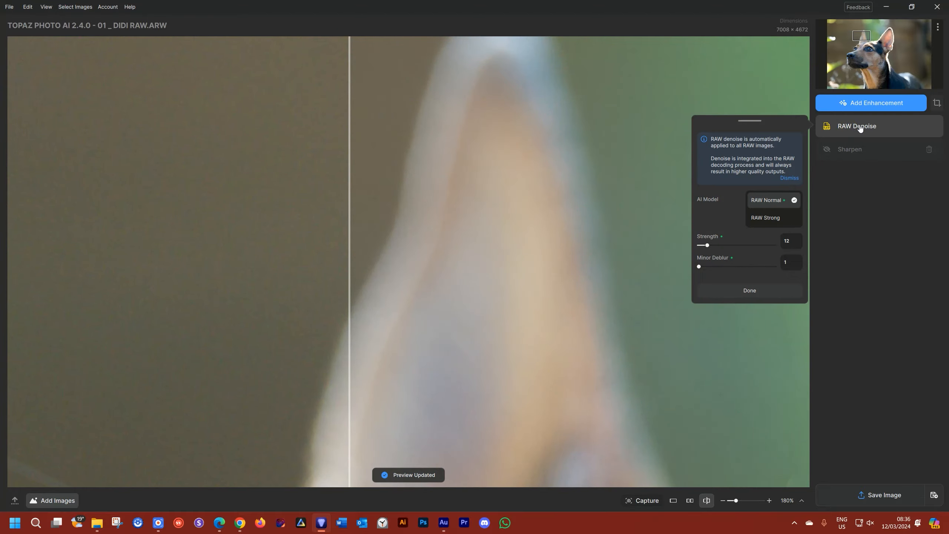
pyautogui.moveTo(350, 153); pyautogui.dragTo(210, 142)
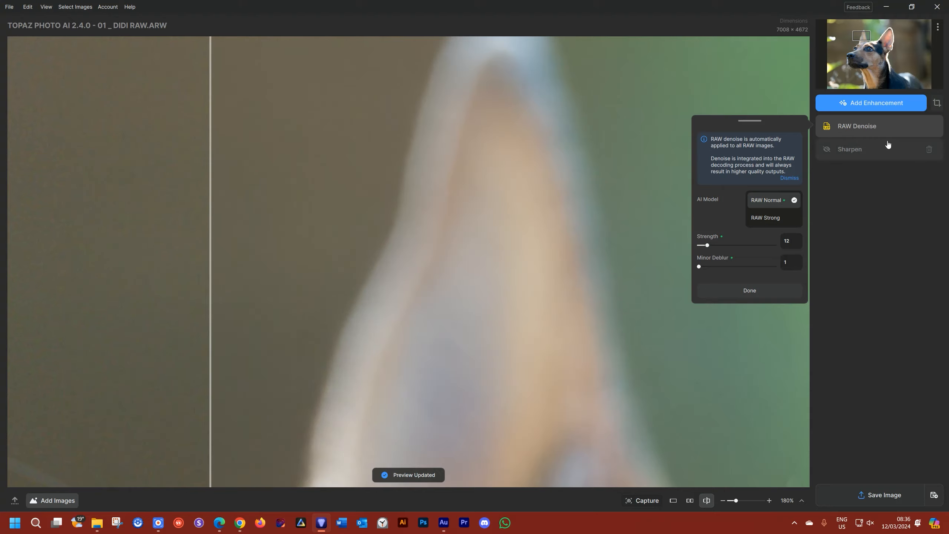
pyautogui.moveTo(195, 108); pyautogui.dragTo(264, 133)
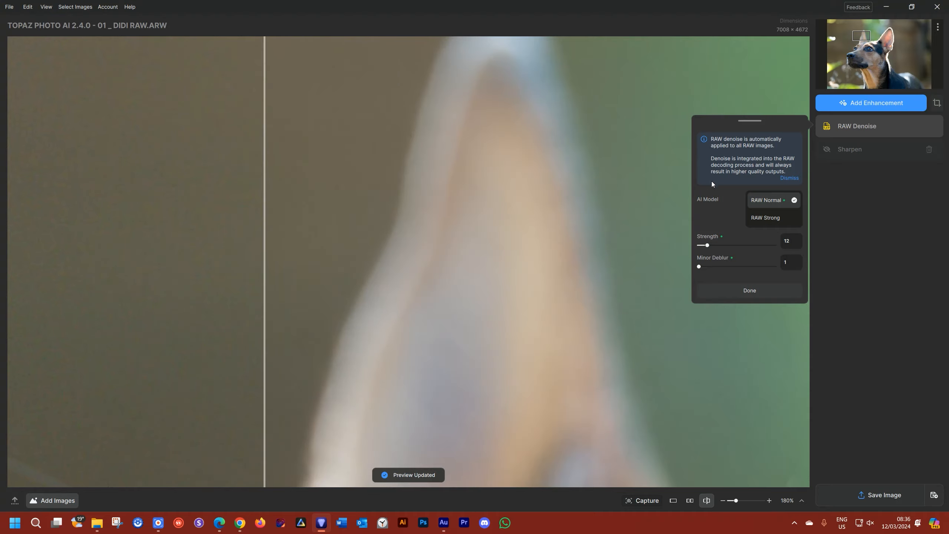
# - Set the AI Model to RAW Strong, comparing it with RAW Normal around the dog's ear, and view the whole photo
pyautogui.click(771, 220)
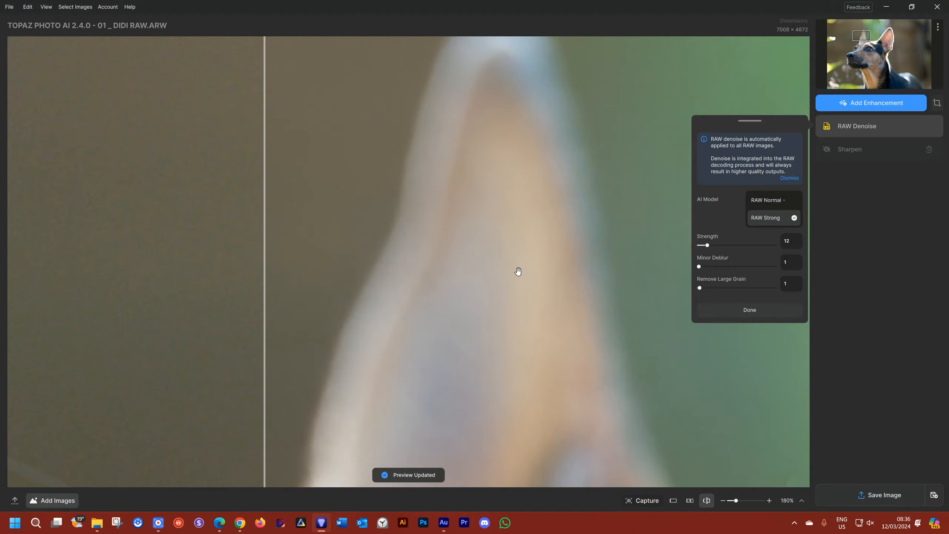
pyautogui.moveTo(515, 269); pyautogui.dragTo(567, 112)
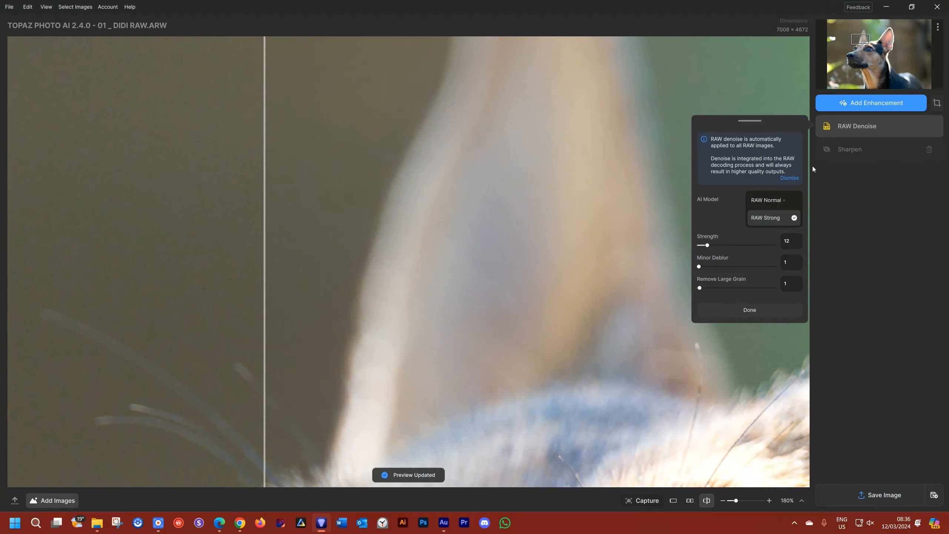
pyautogui.click(763, 201)
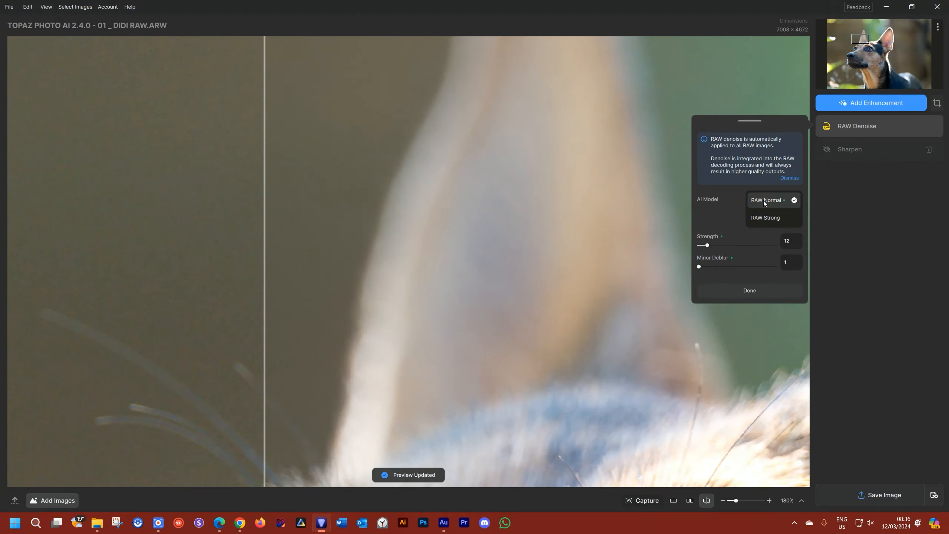
pyautogui.click(764, 218)
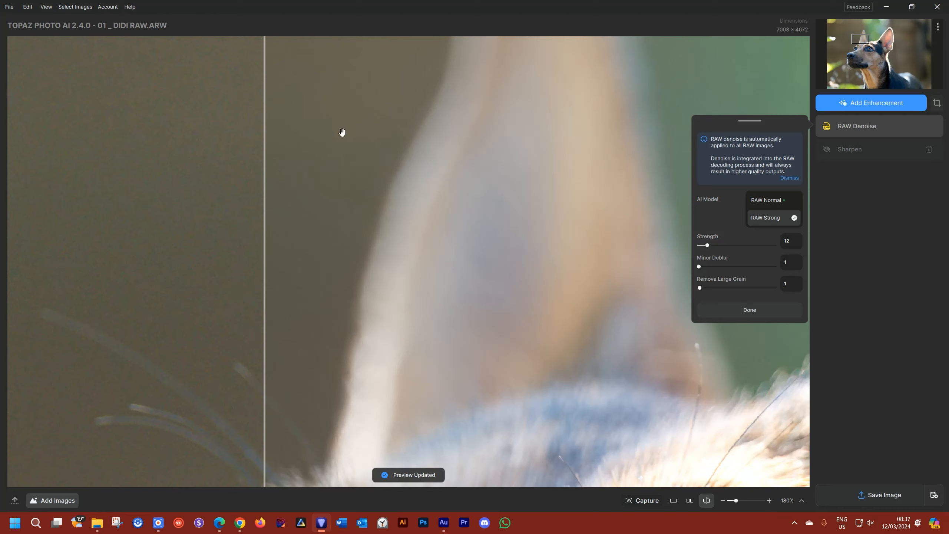
pyautogui.moveTo(732, 279)
pyautogui.scroll(-5, 517, 248)
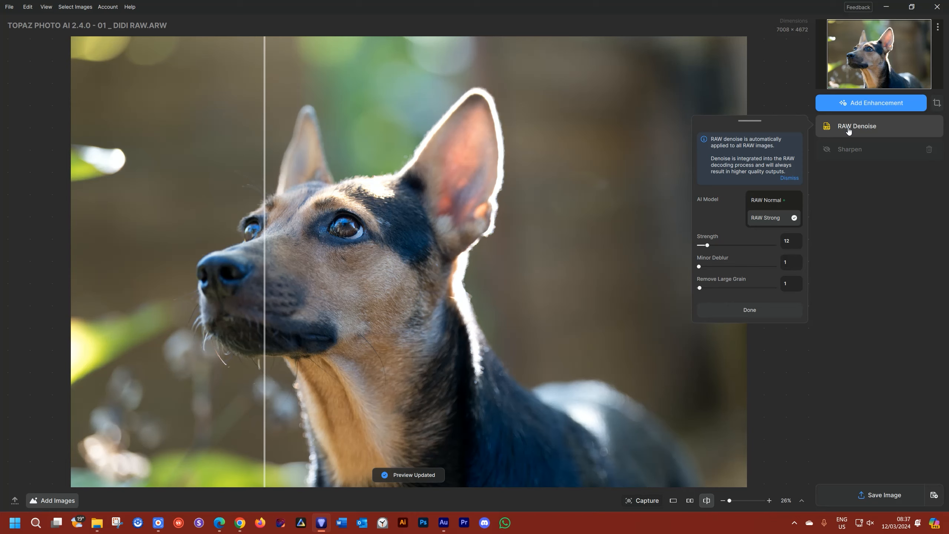
# - Detach the RAW Denoise settings over the photo's upper-left corner, and close and reopen them to check where they appear
pyautogui.moveTo(749, 121); pyautogui.dragTo(113, 58)
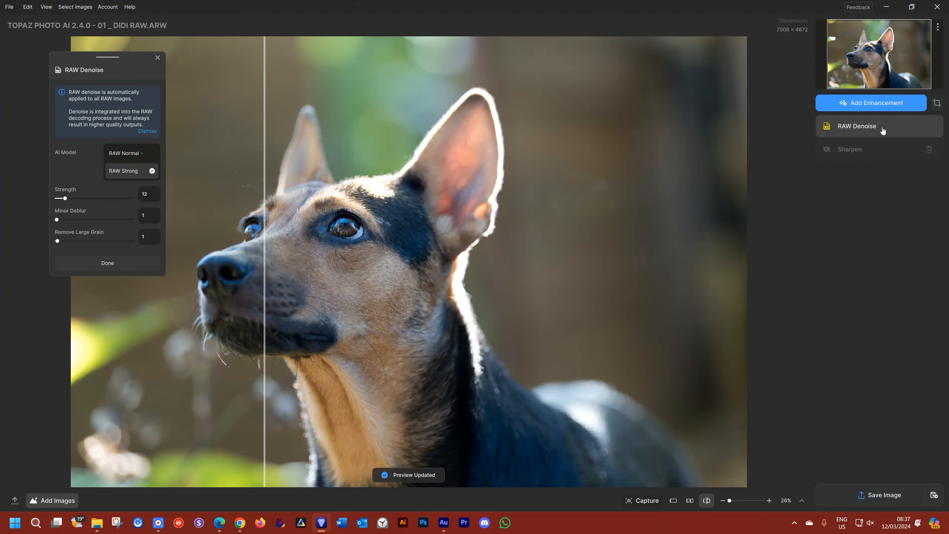
pyautogui.click(894, 129)
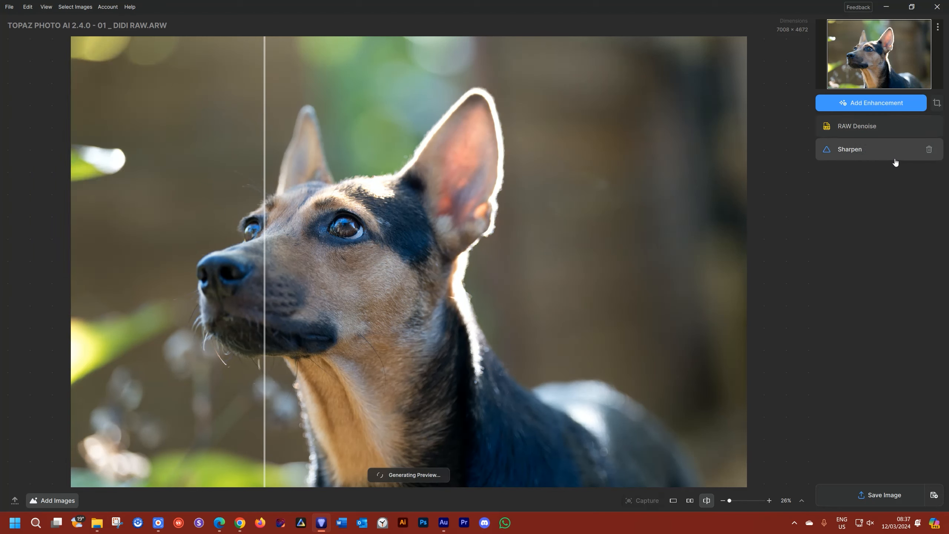
pyautogui.click(871, 131)
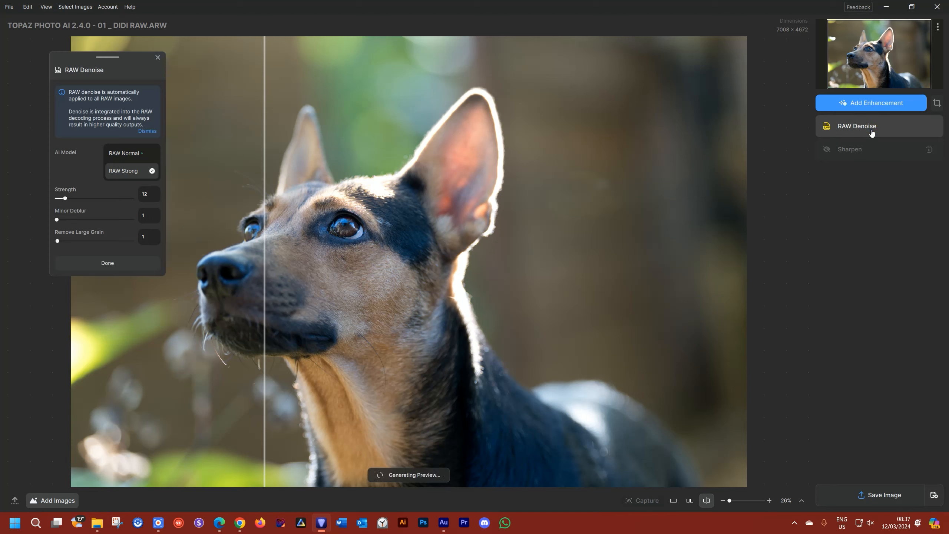
pyautogui.click(873, 129)
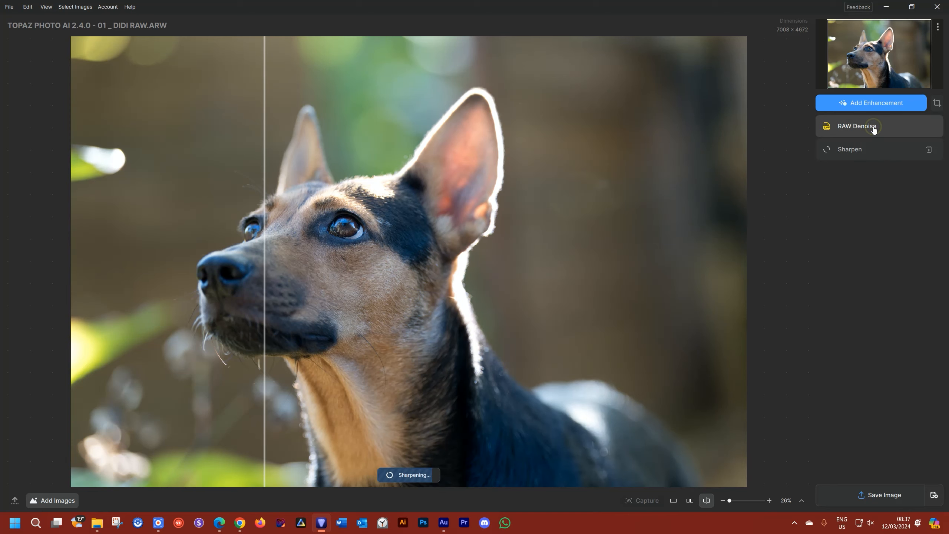
pyautogui.click(873, 128)
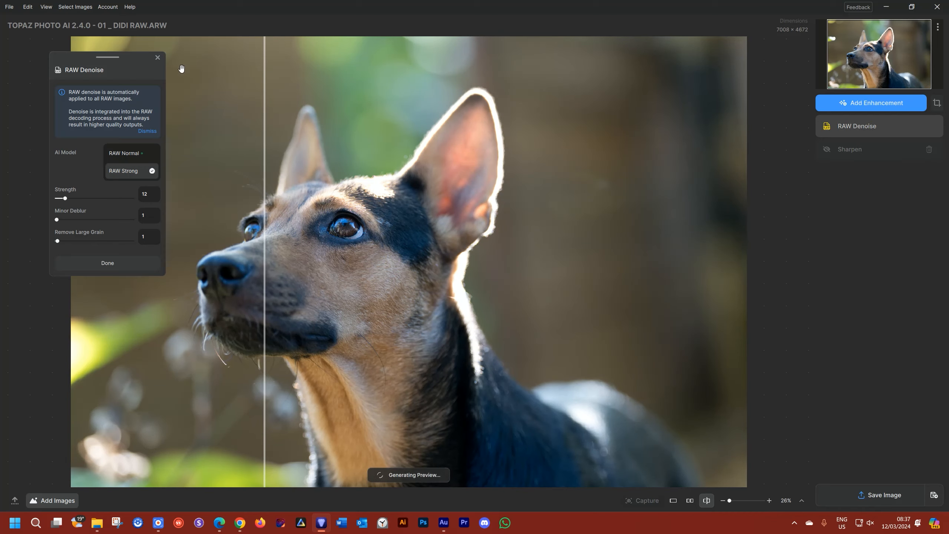
# - Move the floating RAW Denoise settings back near the enhancement list and close them
pyautogui.moveTo(109, 56); pyautogui.dragTo(620, 111)
pyautogui.click(663, 114)
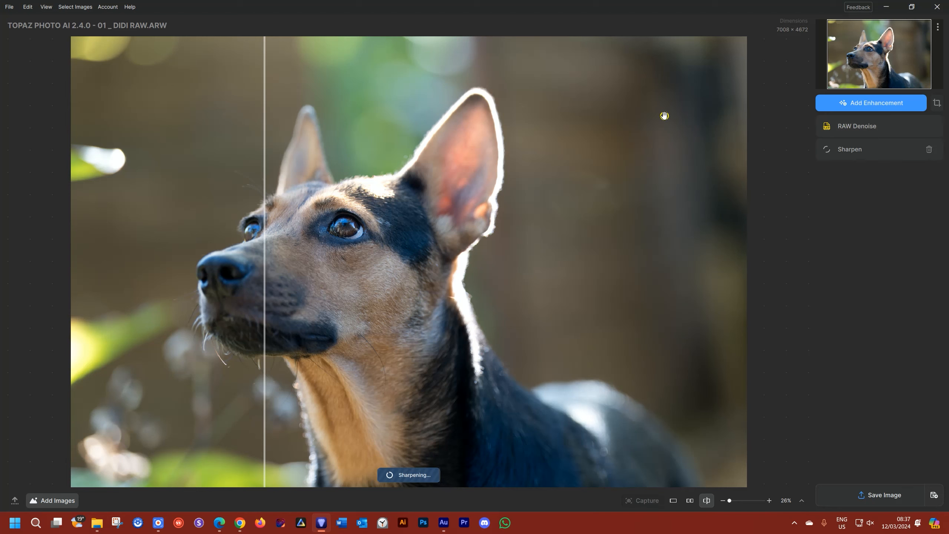
# - Open and close the RAW Denoise settings repeatedly to check that they appear beside the enhancement list
pyautogui.click(845, 130)
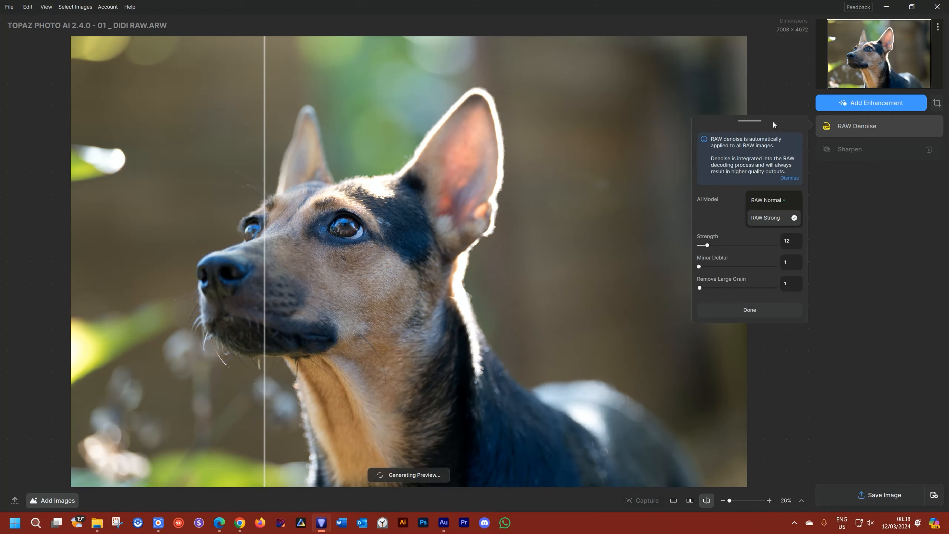
pyautogui.click(851, 134)
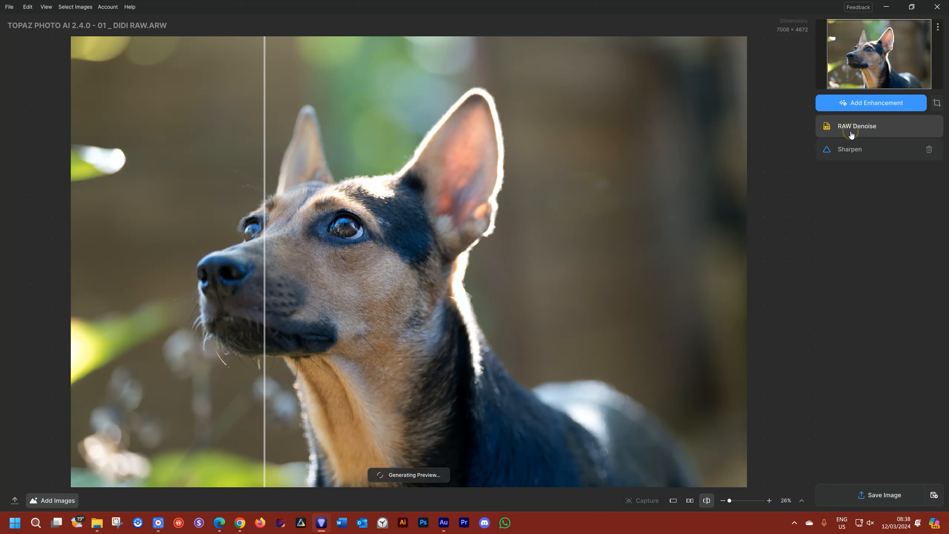
pyautogui.click(851, 132)
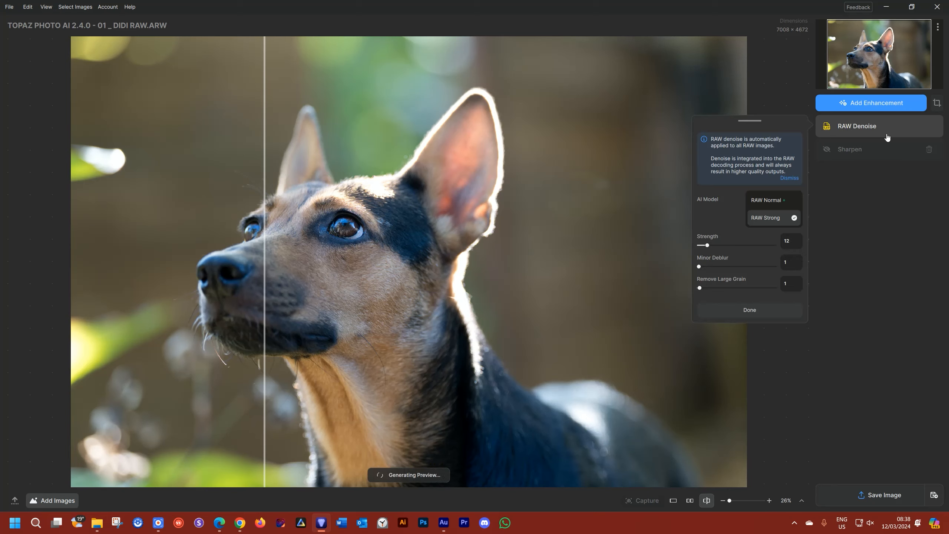
pyautogui.click(873, 127)
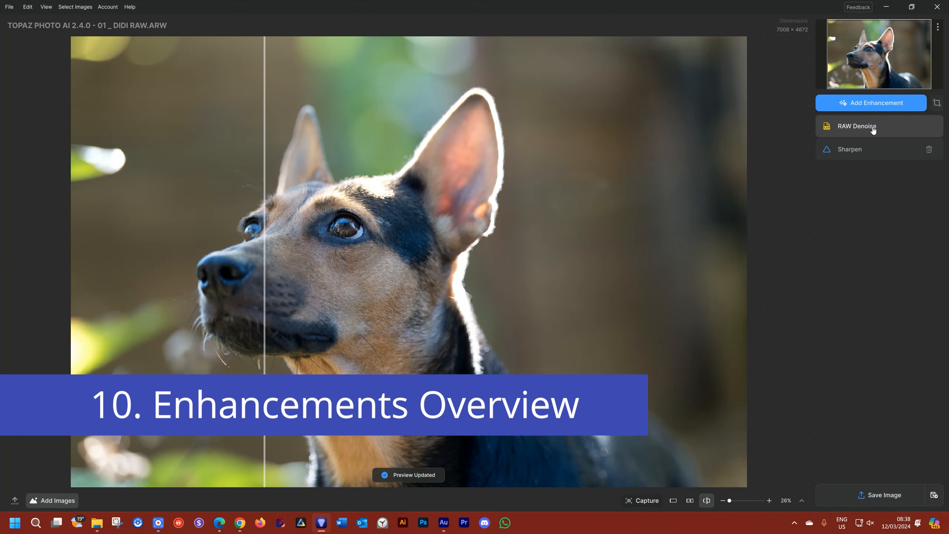
# - Try adding a second Sharpen enhancement, view its Controls and Selection options, and delete it
pyautogui.click(878, 103)
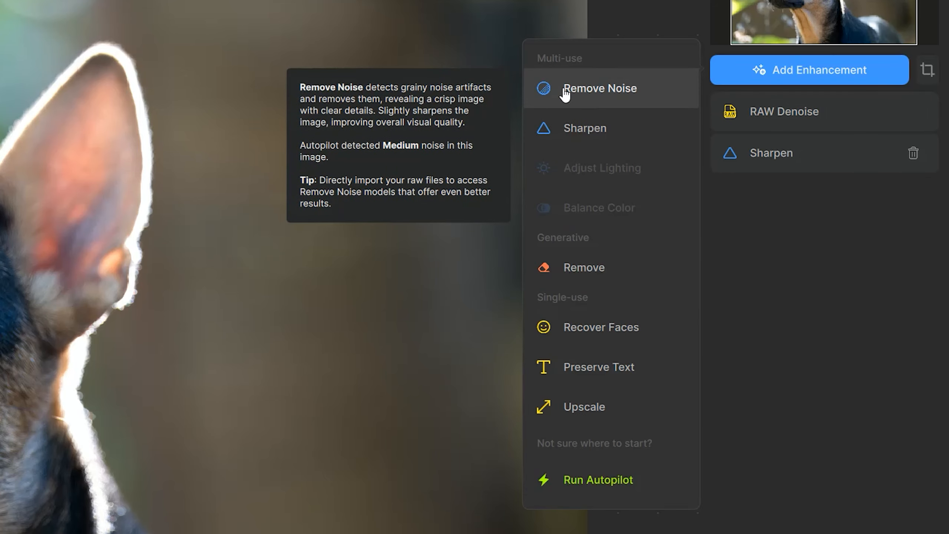
pyautogui.click(586, 130)
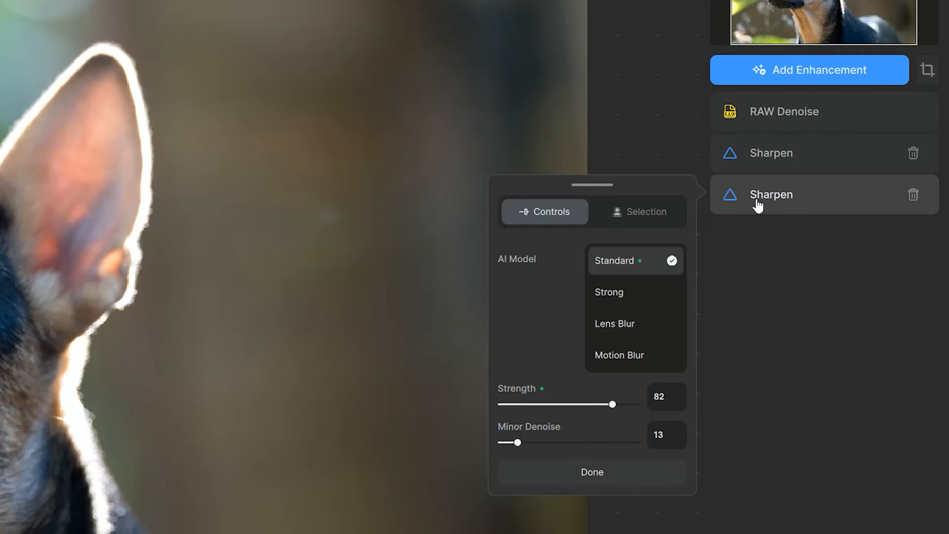
pyautogui.click(634, 209)
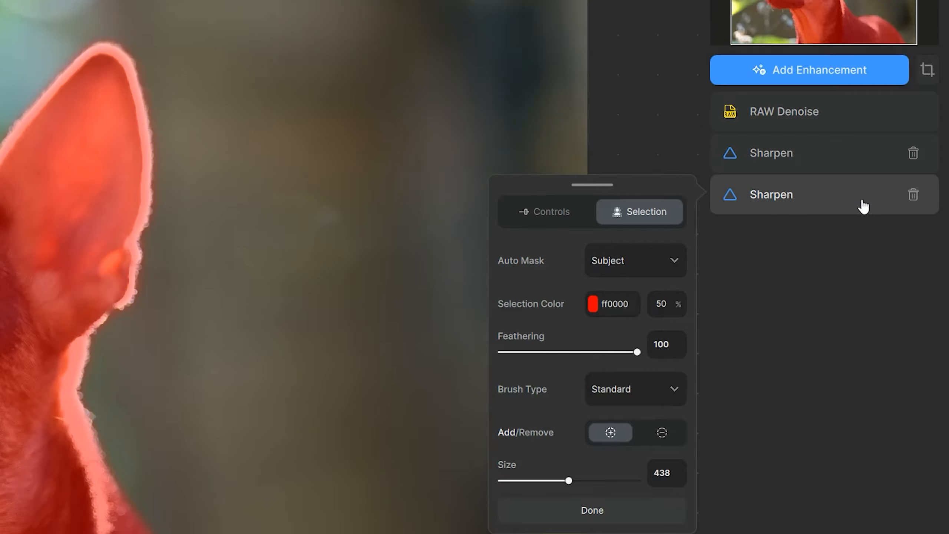
pyautogui.click(914, 195)
# - Add a Remove Noise enhancement, then try stacking another Sharpen below it and delete that extra Sharpen
pyautogui.click(805, 72)
pyautogui.click(620, 89)
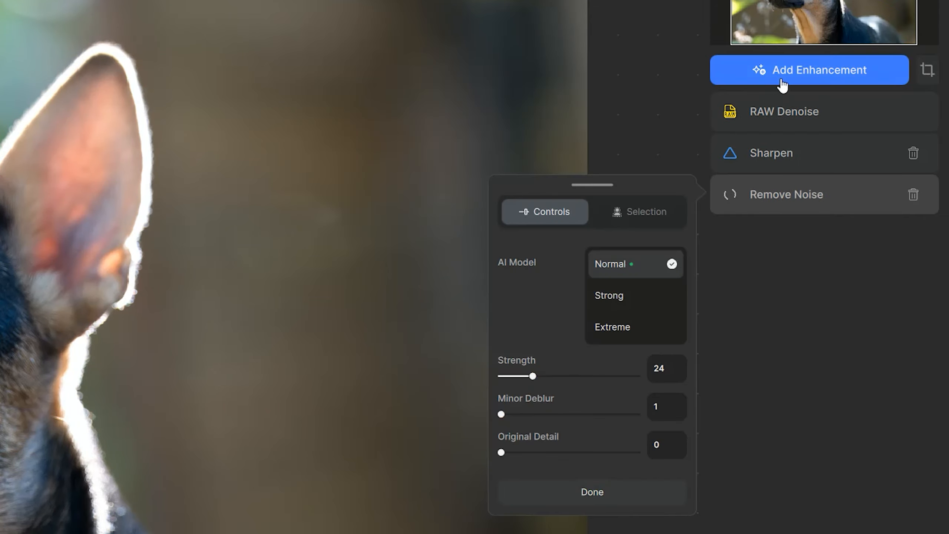
pyautogui.click(767, 80)
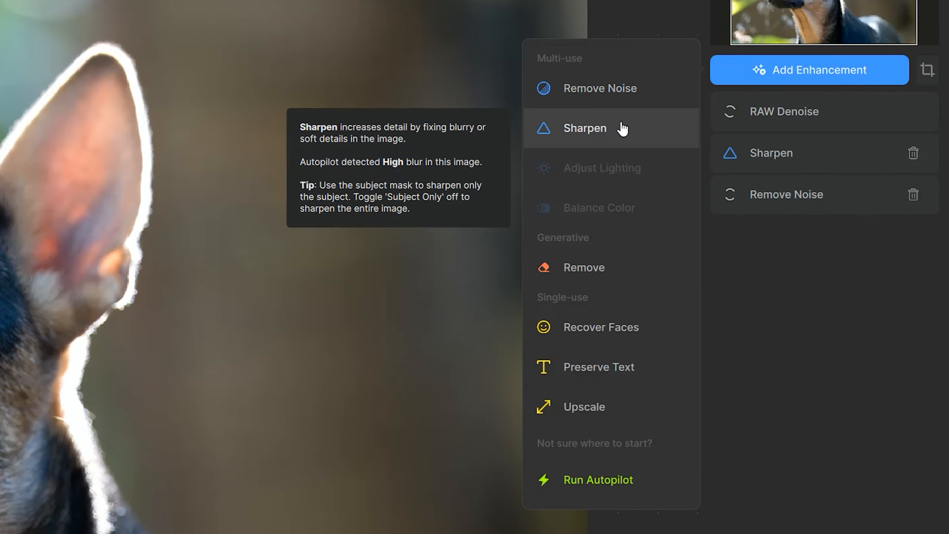
pyautogui.click(620, 121)
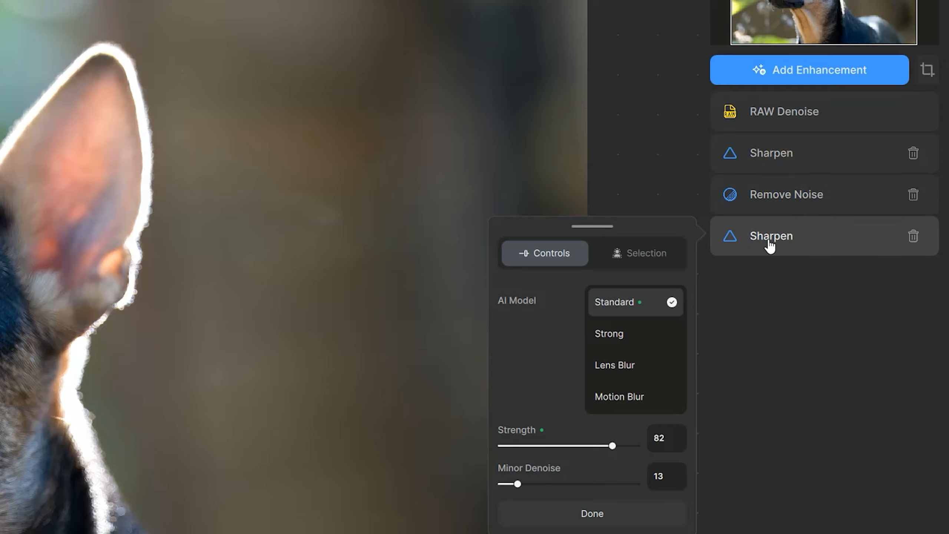
pyautogui.click(913, 237)
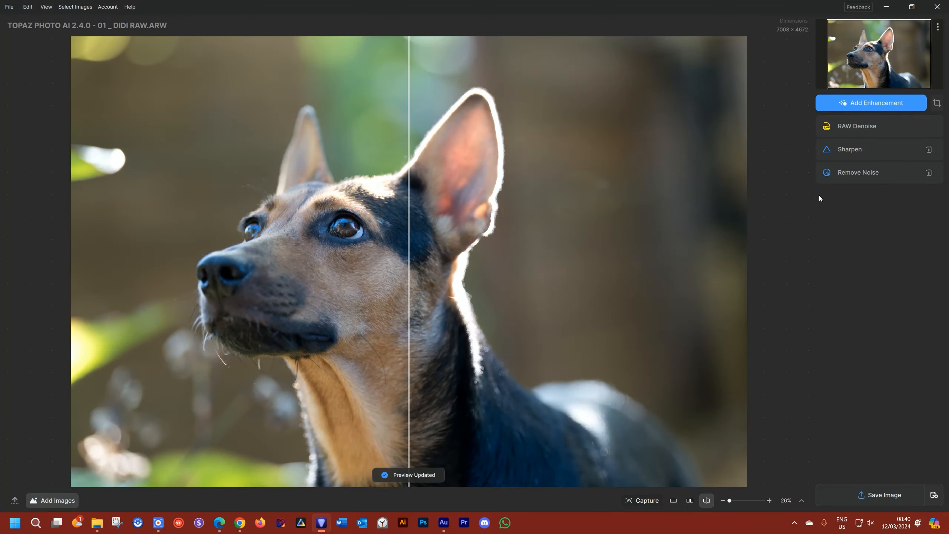
# - Close the RAW dog photo without saving, open the recent image 02 _ Didi JPG and view its available enhancements
pyautogui.hotkey('ctrl', 'w')
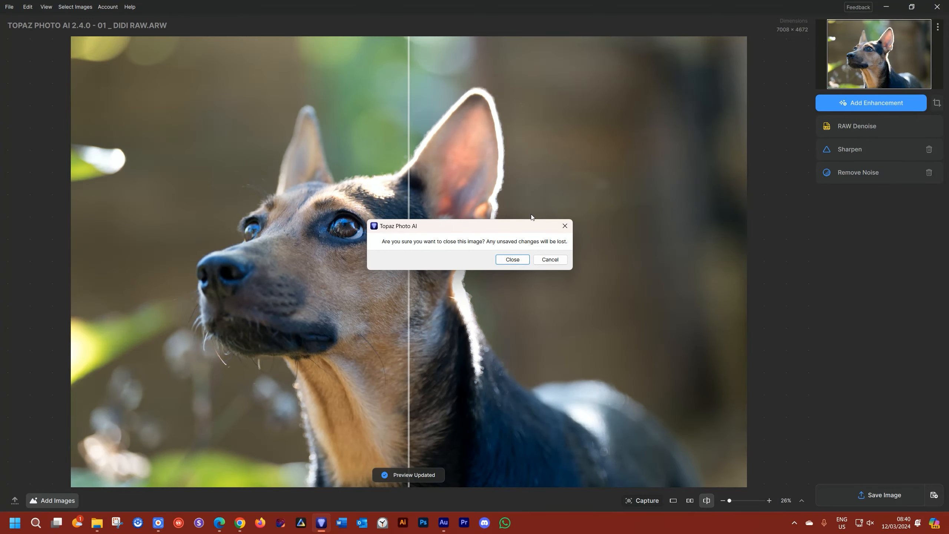
pyautogui.click(513, 260)
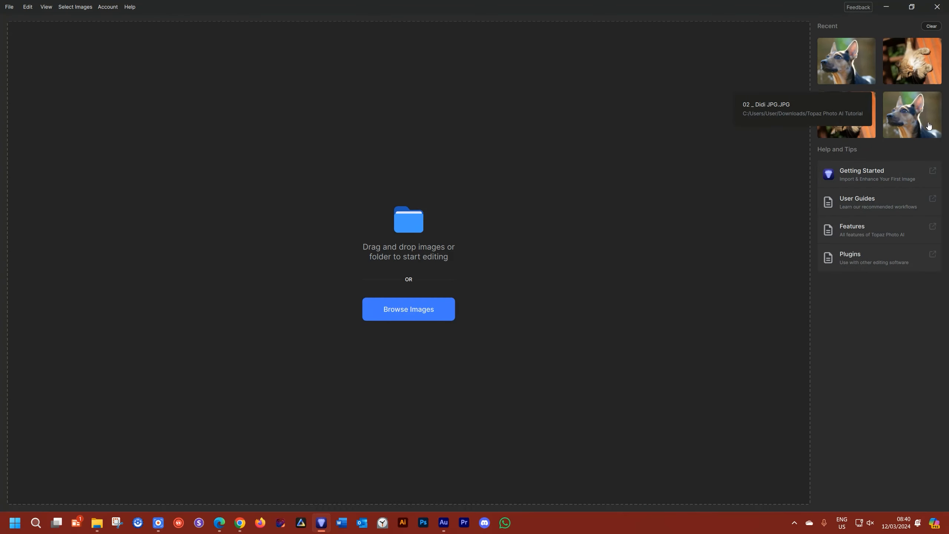
pyautogui.click(910, 109)
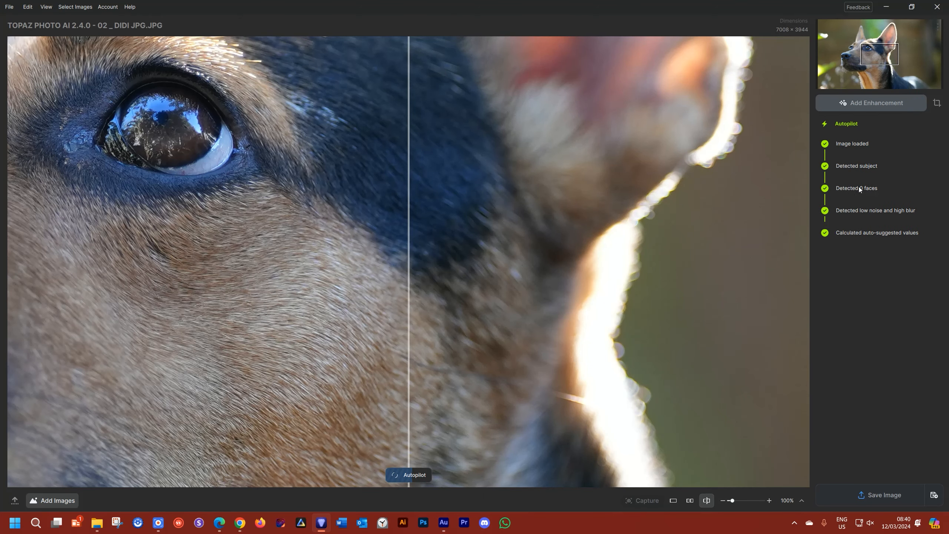
pyautogui.click(863, 105)
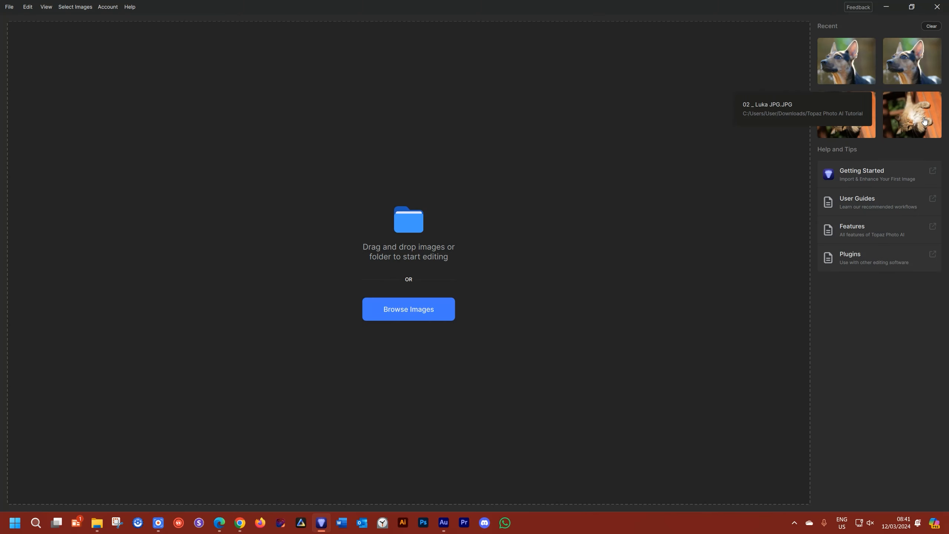
# - Open the recent image 02 _ Luka JPG and display its Remove Noise settings with the AI Model description
pyautogui.click(923, 119)
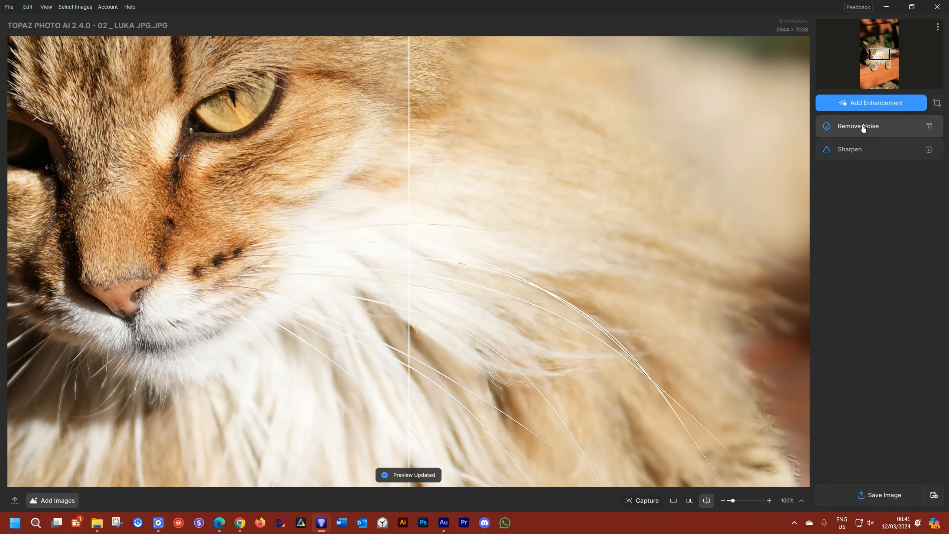
pyautogui.click(862, 128)
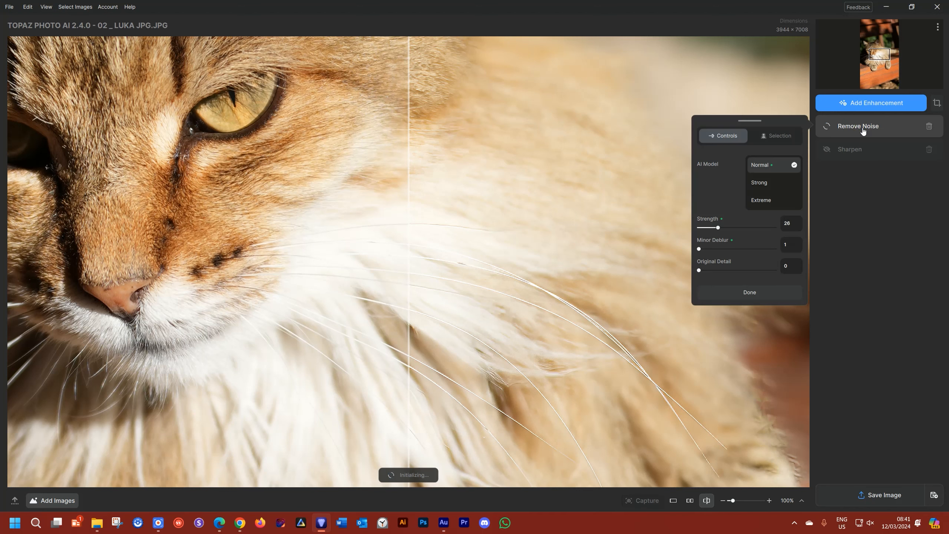
pyautogui.moveTo(711, 167)
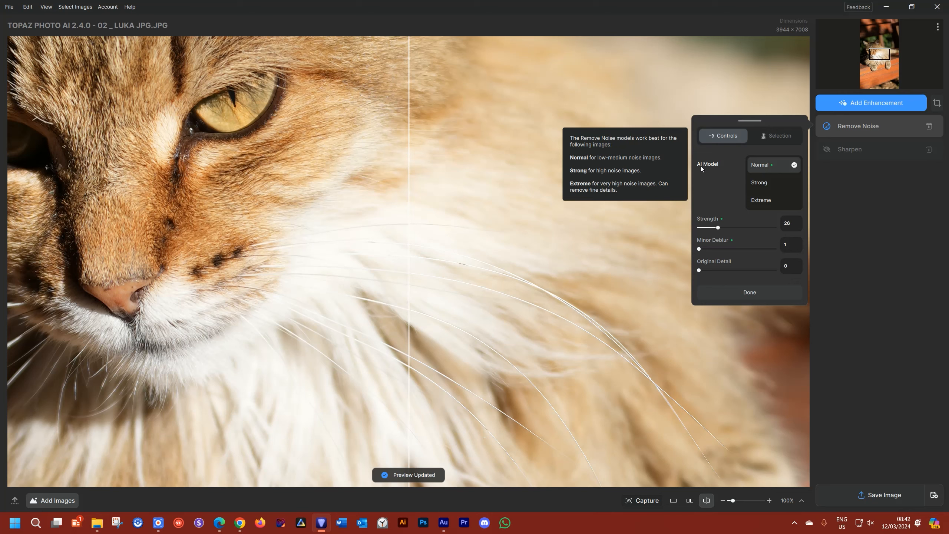
# - Raise Remove Noise's Original Detail to 59 while viewing the blurred background beside the cat's ear
pyautogui.moveTo(547, 62); pyautogui.dragTo(290, 314)
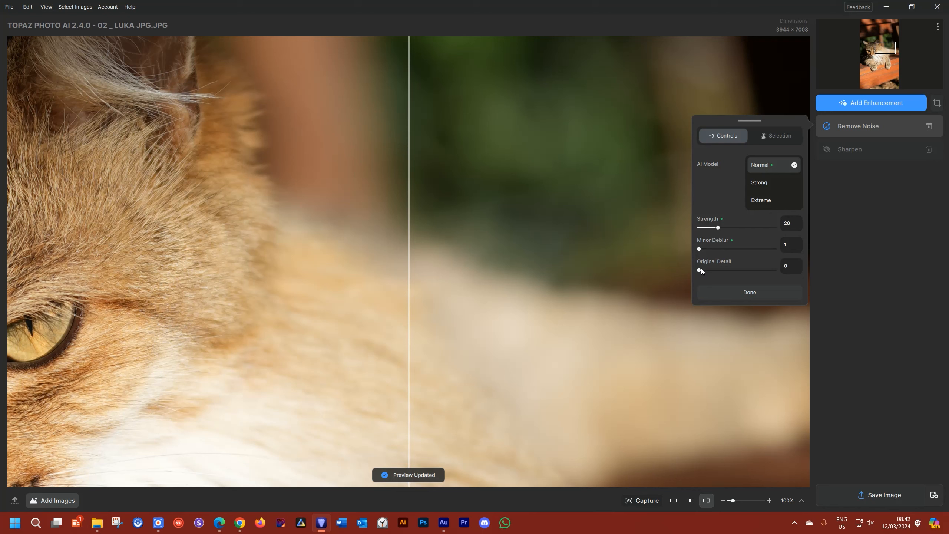
pyautogui.moveTo(700, 269); pyautogui.dragTo(732, 270)
pyautogui.moveTo(734, 269); pyautogui.dragTo(743, 272)
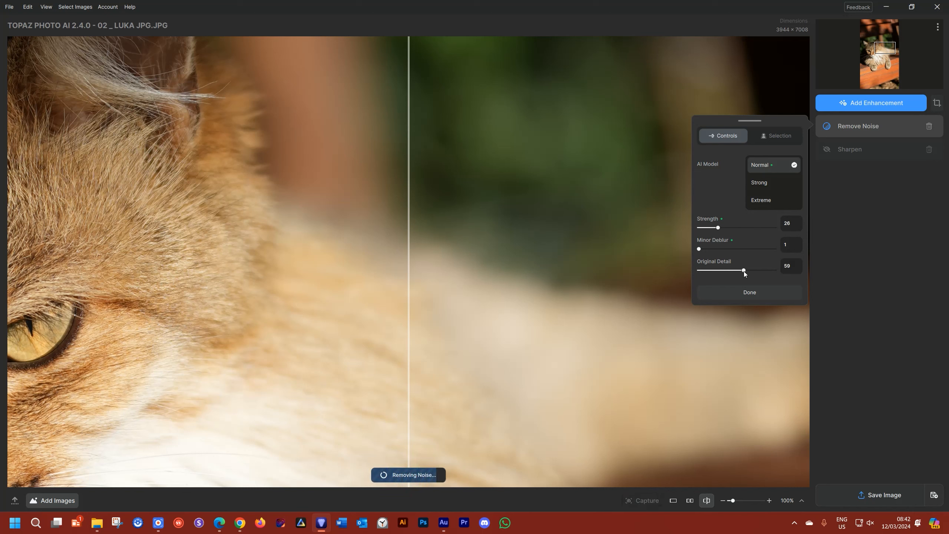
# - Close the cat photo without saving, load 03 _ Reunion (4) from the Topaz Photo AI Tutorial folder and minimize the folder window
pyautogui.hotkey('ctrl', 'w')
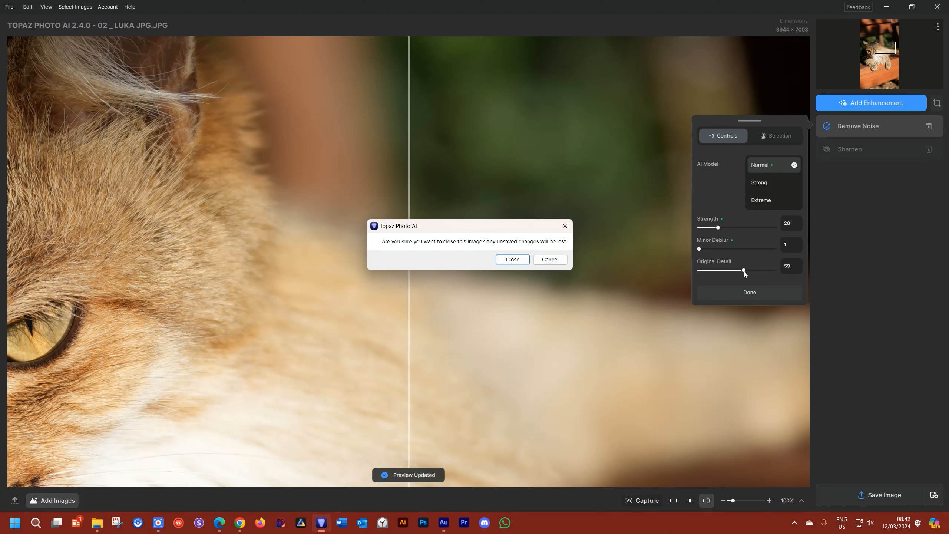
pyautogui.click(503, 260)
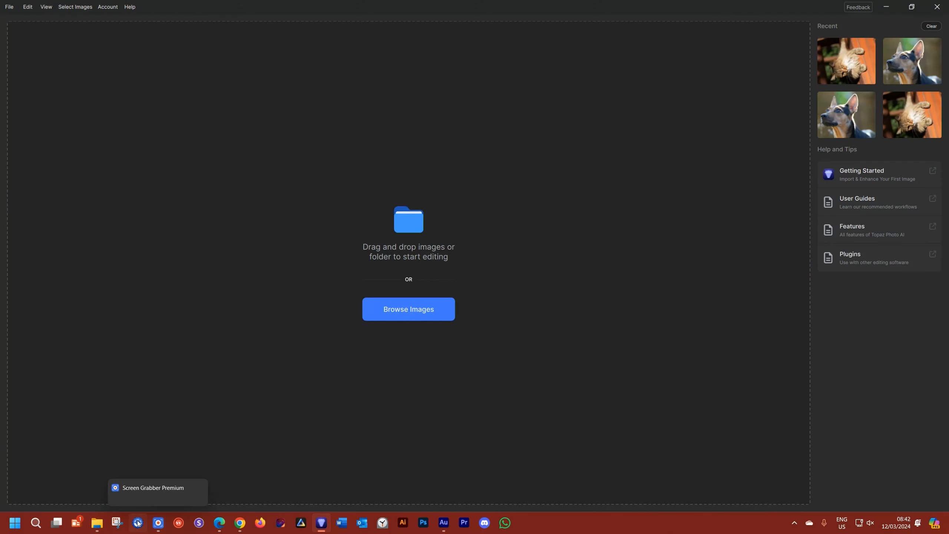
pyautogui.moveTo(97, 522)
pyautogui.click(72, 488)
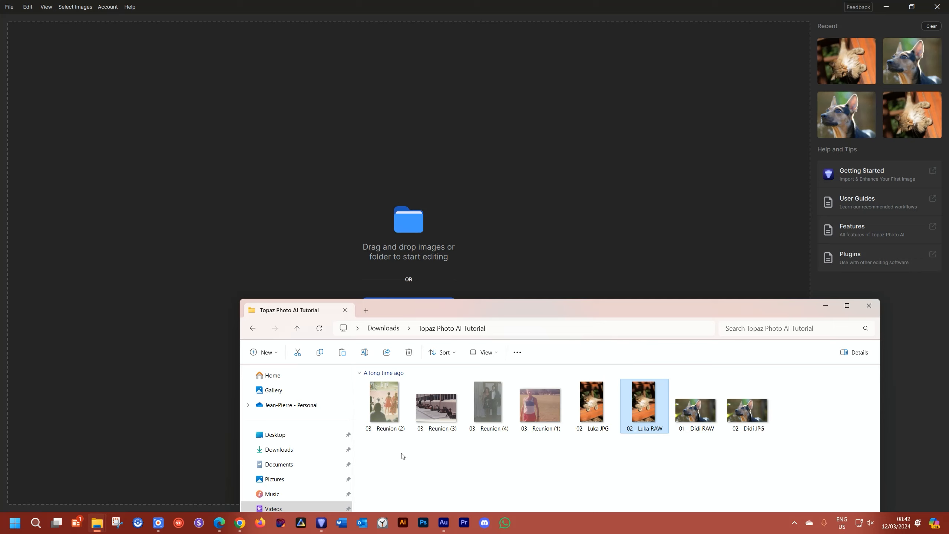
pyautogui.moveTo(479, 403); pyautogui.dragTo(485, 155)
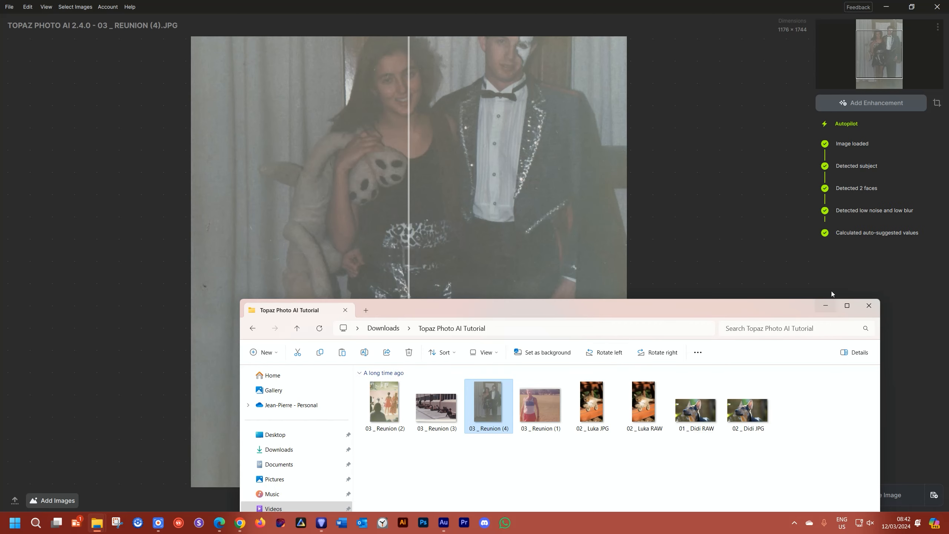
pyautogui.click(827, 301)
# - Compare before and after across the couple's faces, examining the woman's face up close
pyautogui.moveTo(459, 138); pyautogui.dragTo(449, 295)
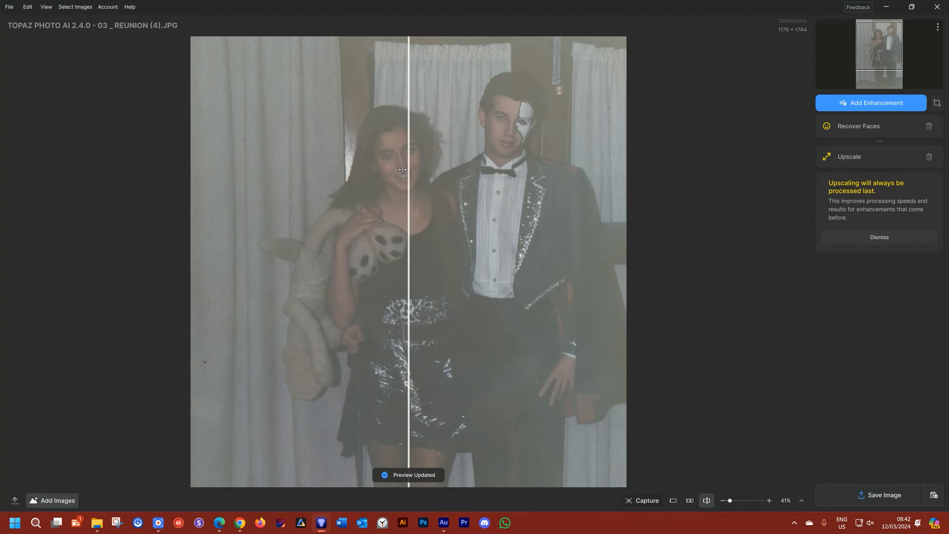
pyautogui.scroll(2, 402, 170)
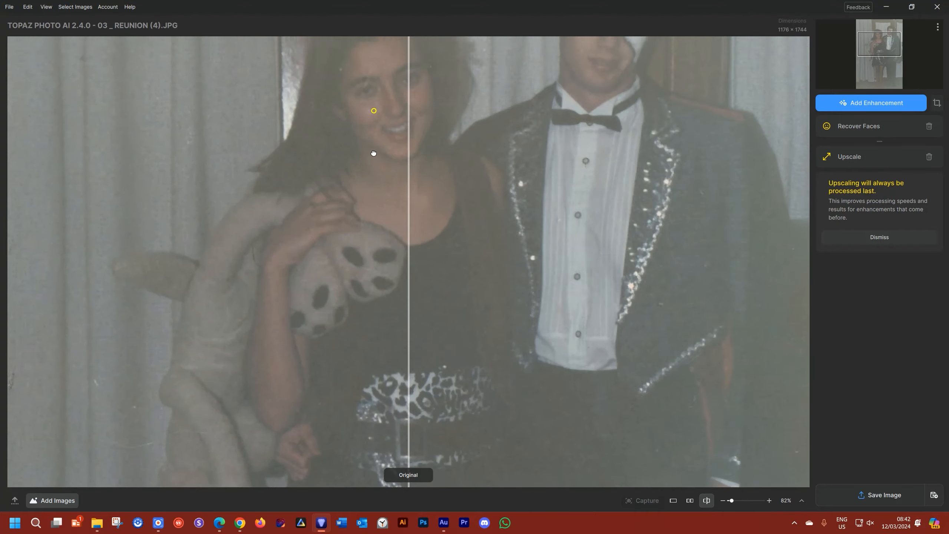
pyautogui.moveTo(374, 147); pyautogui.dragTo(396, 293)
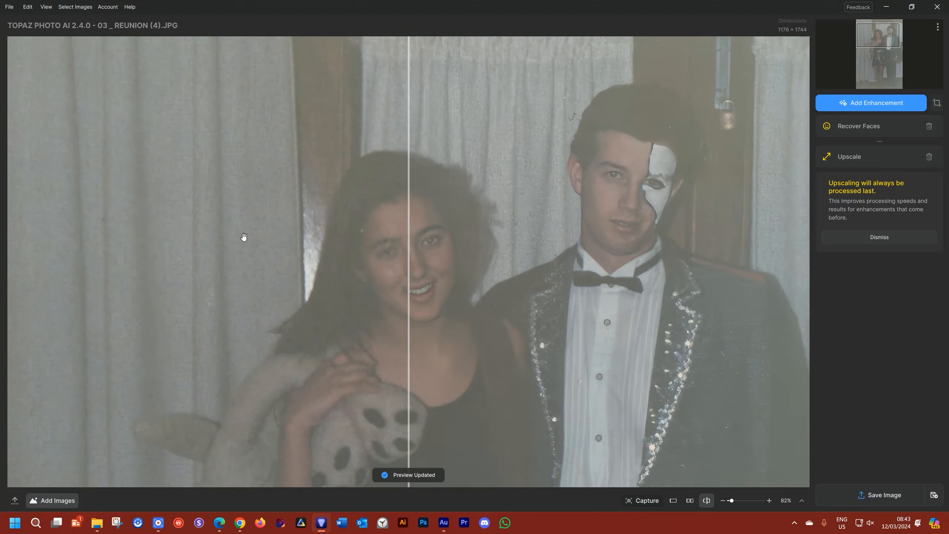
pyautogui.moveTo(413, 201); pyautogui.dragTo(337, 206)
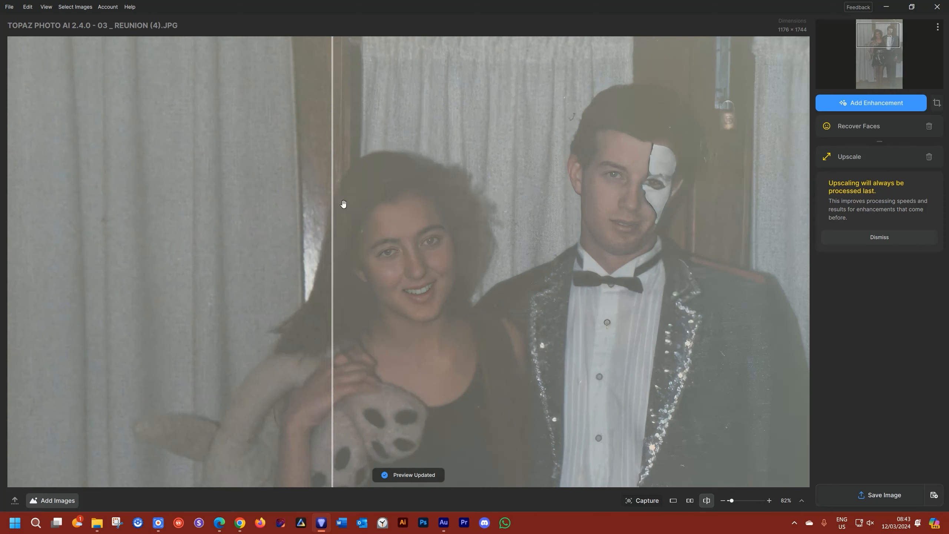
pyautogui.moveTo(333, 202); pyautogui.dragTo(207, 203)
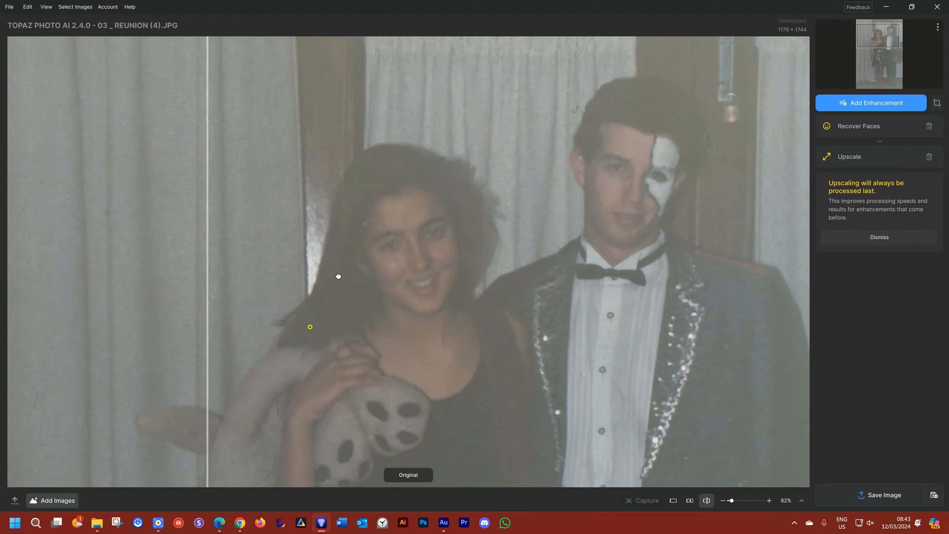
pyautogui.moveTo(314, 313); pyautogui.dragTo(395, 208)
pyautogui.scroll(5, 282, 296)
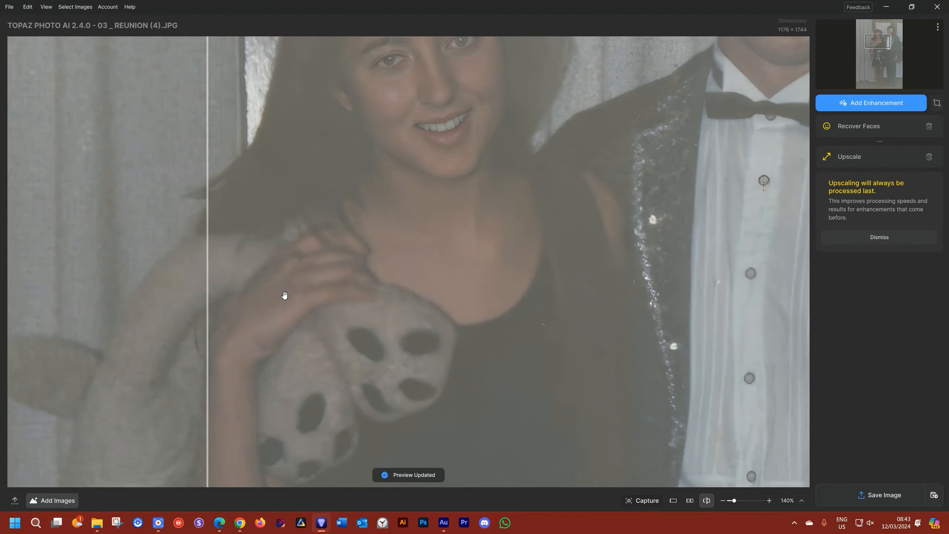
pyautogui.moveTo(392, 135); pyautogui.dragTo(412, 266)
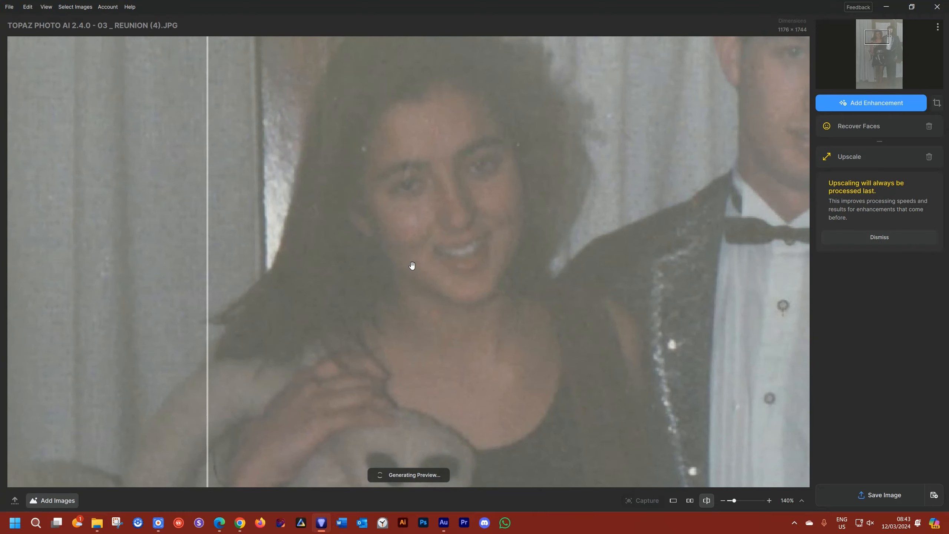
# - Review the Recover Faces selection options and the Upscale settings, closing each of them
pyautogui.click(883, 132)
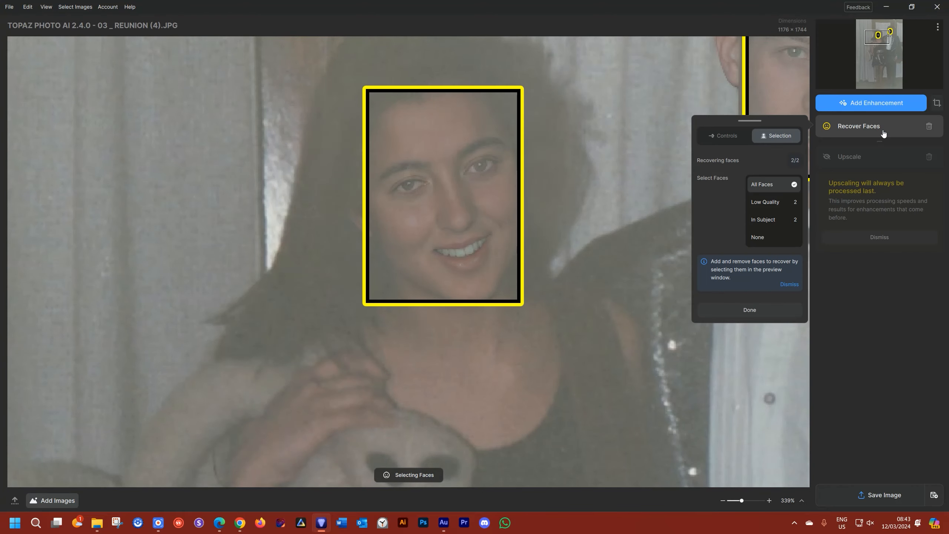
pyautogui.click(882, 131)
pyautogui.click(859, 164)
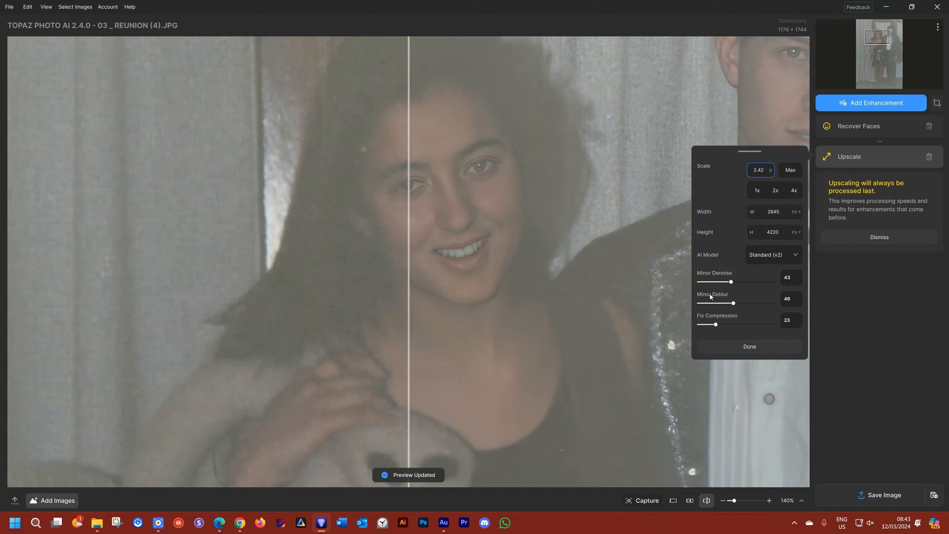
pyautogui.click(848, 164)
# - Delete the Upscale enhancement and view the woman's face with only Recover Faces applied
pyautogui.click(928, 157)
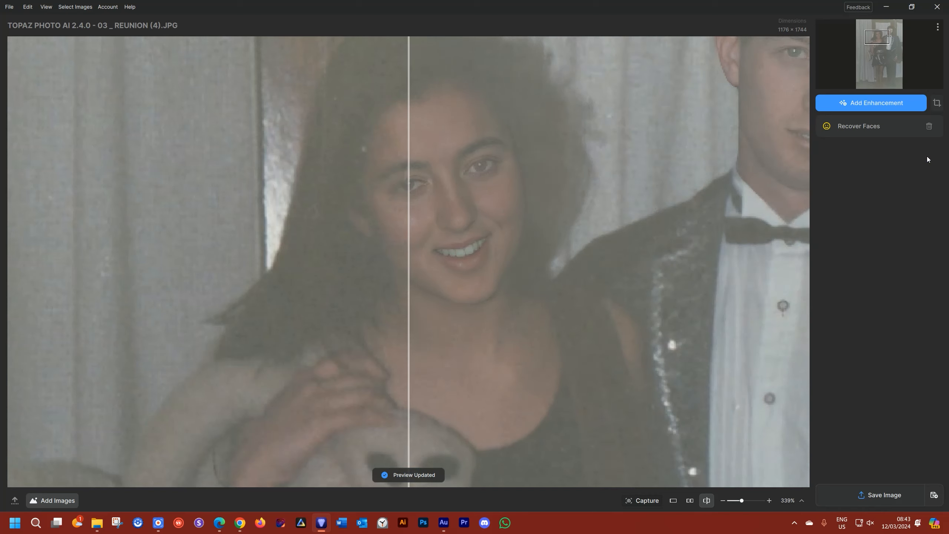
pyautogui.moveTo(597, 244); pyautogui.dragTo(558, 262)
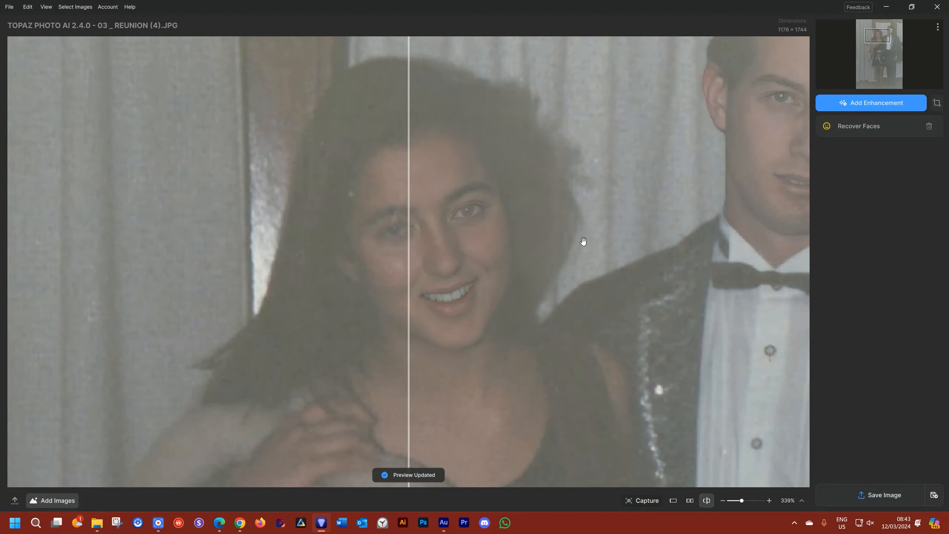
# - Add a Remove Noise enhancement to the couple photo and inspect both faces with the Normal model
pyautogui.click(819, 104)
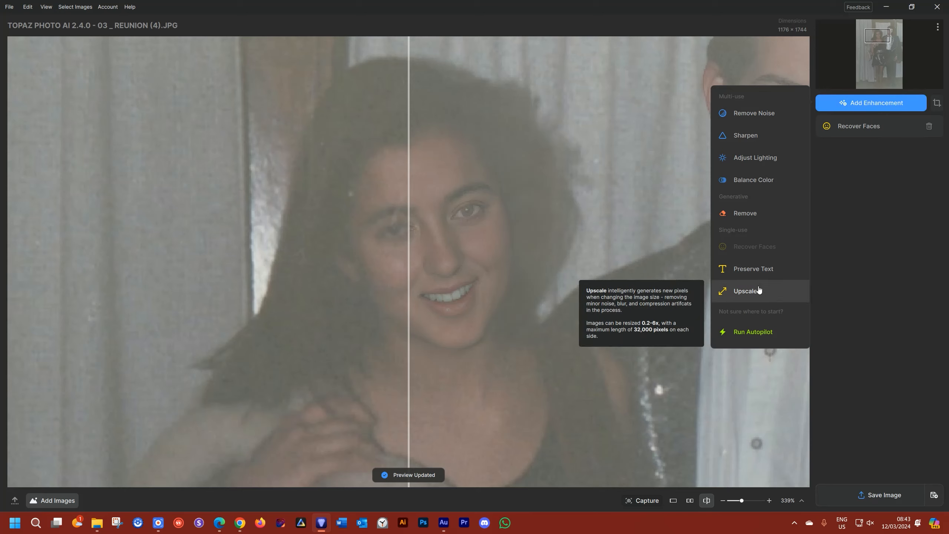
pyautogui.click(754, 114)
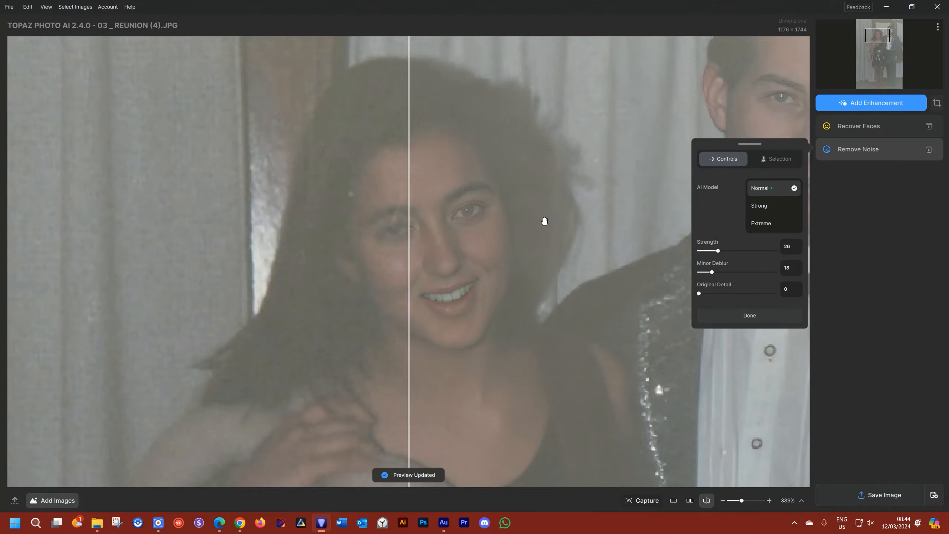
pyautogui.moveTo(494, 251); pyautogui.dragTo(539, 171)
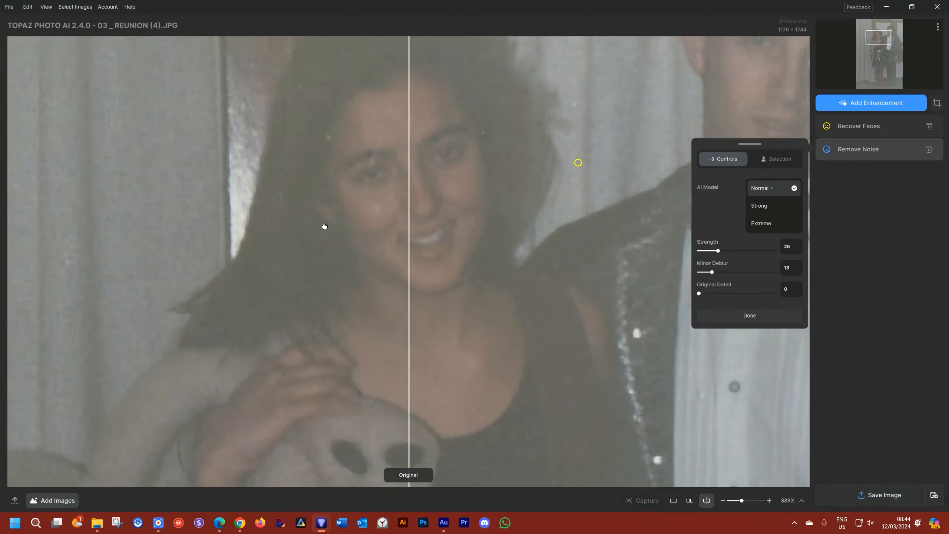
pyautogui.moveTo(578, 161); pyautogui.dragTo(223, 303)
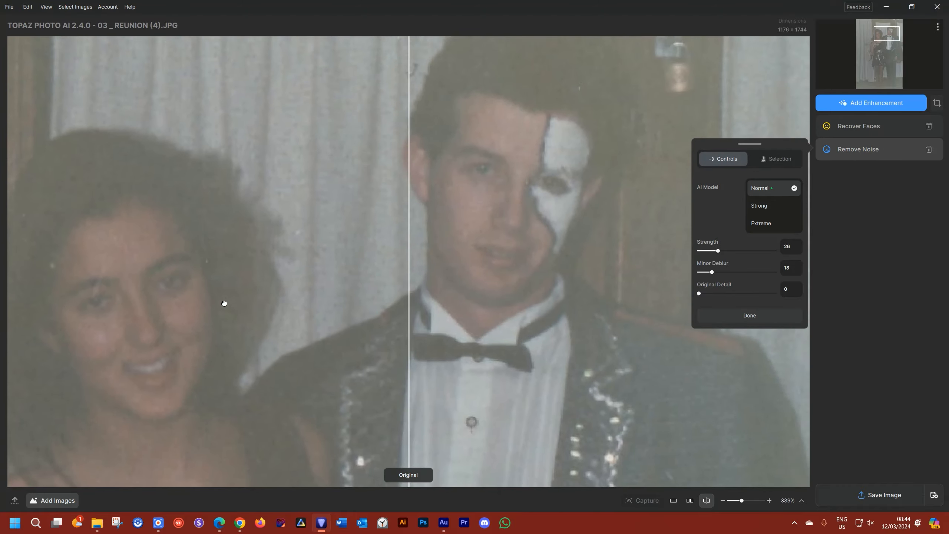
pyautogui.moveTo(464, 162); pyautogui.dragTo(550, 182)
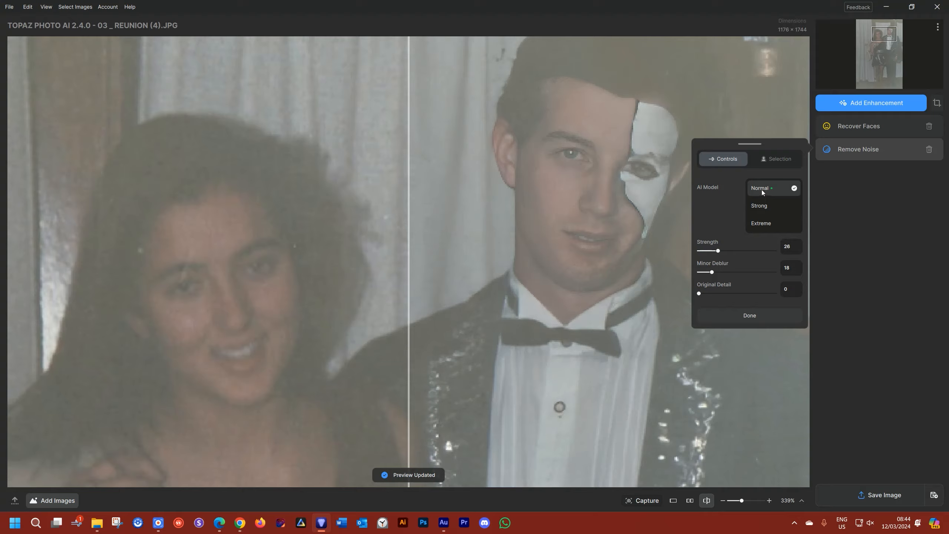
# - Compare the Strong, Normal and Extreme Remove Noise models on the man's face, ending on Normal
pyautogui.click(756, 209)
pyautogui.scroll(2, 481, 249)
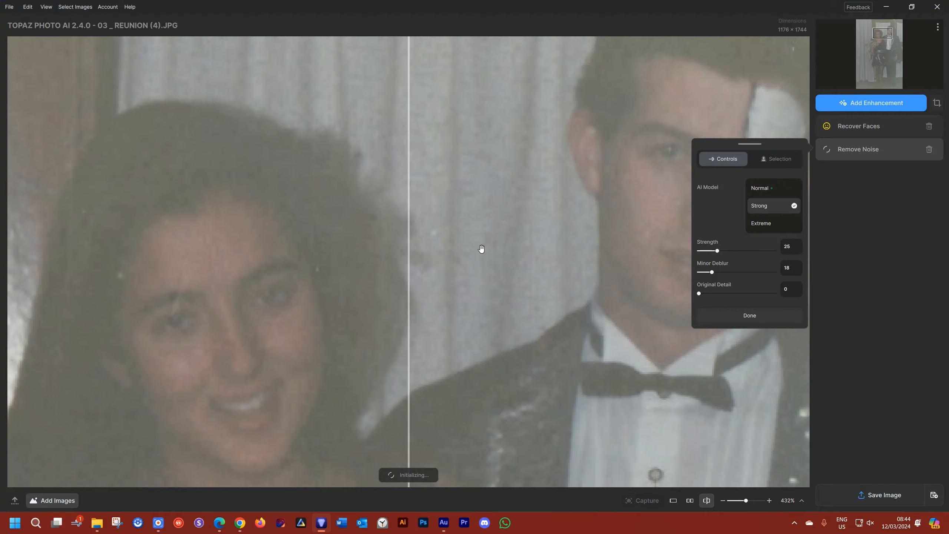
pyautogui.scroll(1, 593, 192)
pyautogui.moveTo(595, 191); pyautogui.dragTo(468, 198)
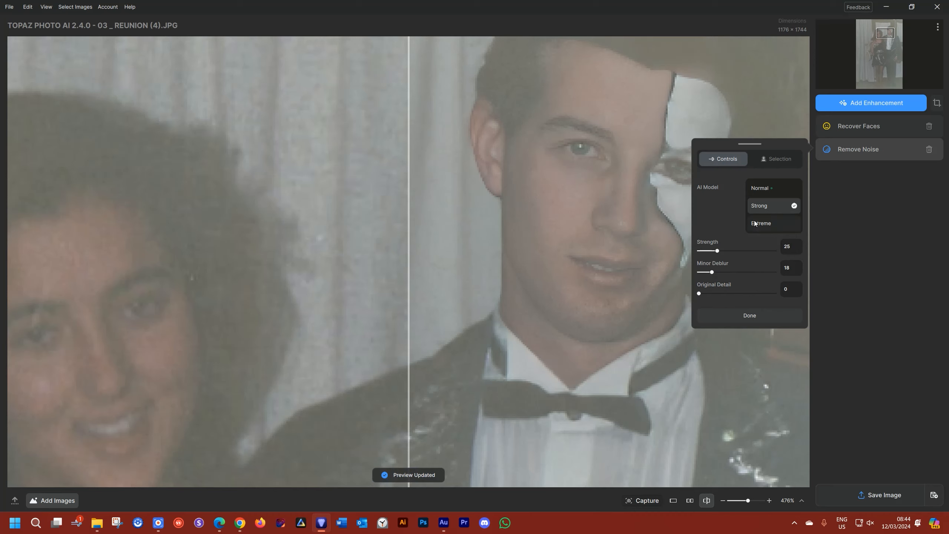
pyautogui.click(760, 188)
pyautogui.click(760, 204)
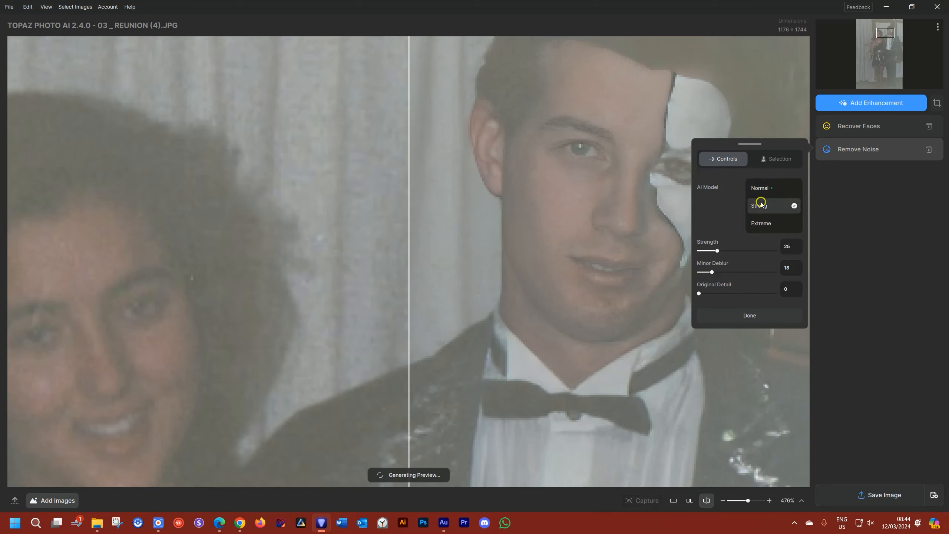
pyautogui.click(759, 222)
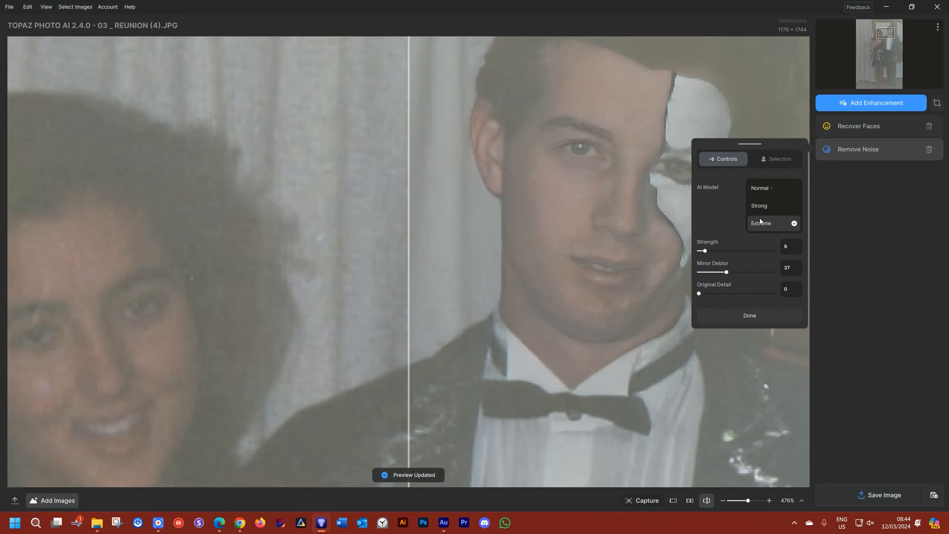
pyautogui.click(758, 195)
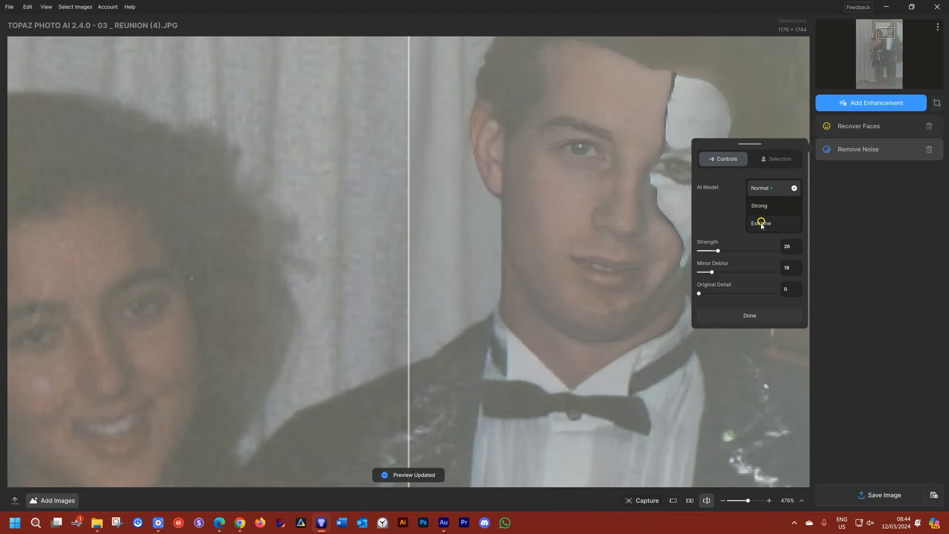
# - Try the Extreme Remove Noise model with Strength 75, set Original Detail to 58, and return to the Normal model
pyautogui.click(761, 223)
pyautogui.moveTo(705, 251); pyautogui.dragTo(755, 250)
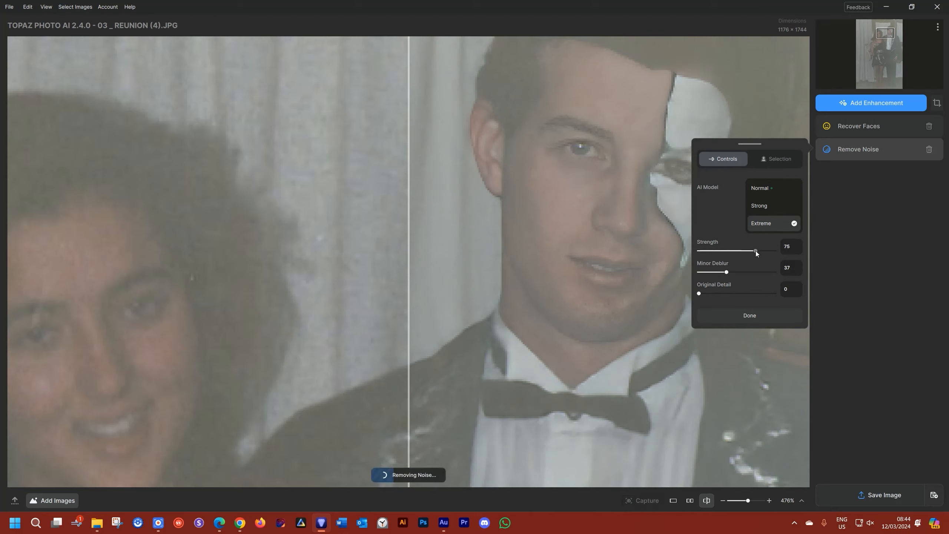
pyautogui.moveTo(701, 296); pyautogui.dragTo(741, 294)
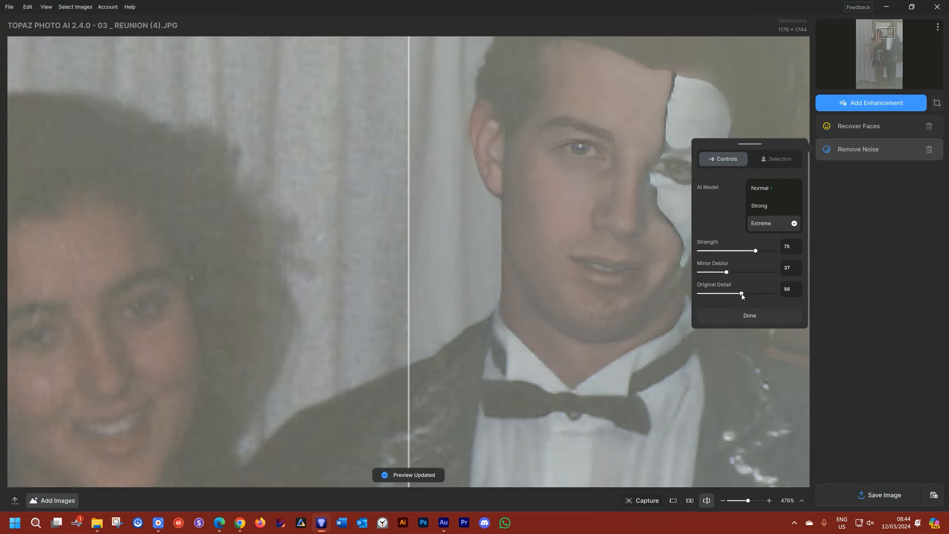
pyautogui.scroll(-4, 590, 277)
pyautogui.moveTo(515, 281); pyautogui.dragTo(611, 216)
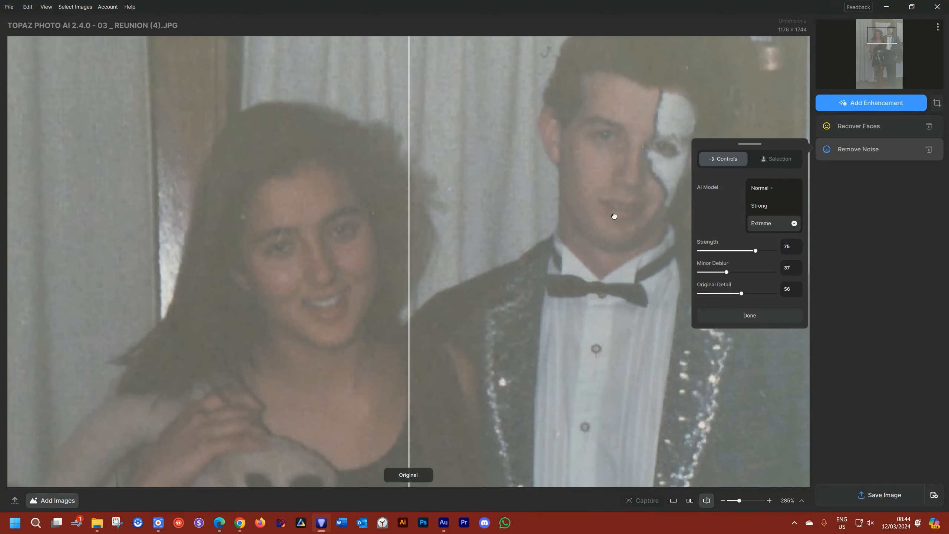
pyautogui.click(766, 189)
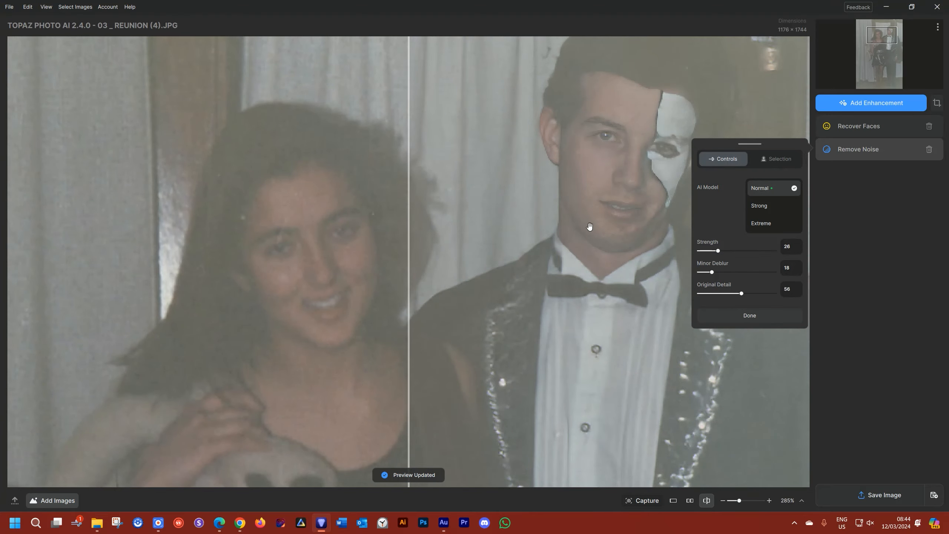
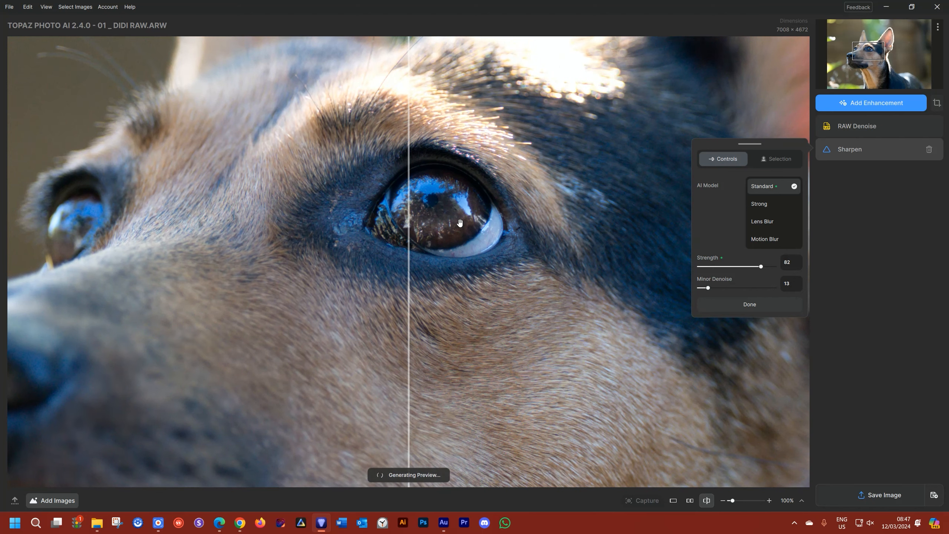
# - Try the Strong, Lens Blur and Motion Blur Sharpen models on the dog's eye, return to Standard and view both eyes
pyautogui.click(768, 203)
pyautogui.click(767, 224)
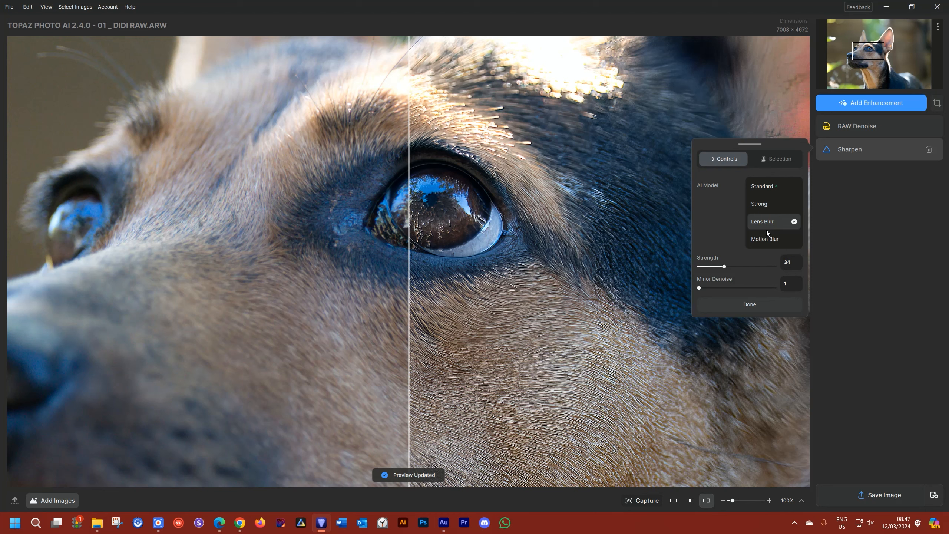
pyautogui.click(766, 236)
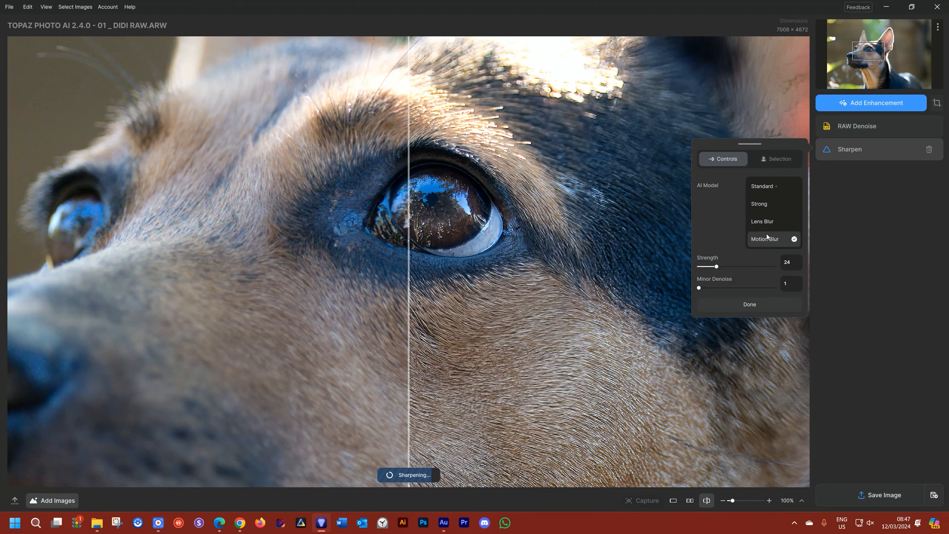
pyautogui.click(762, 186)
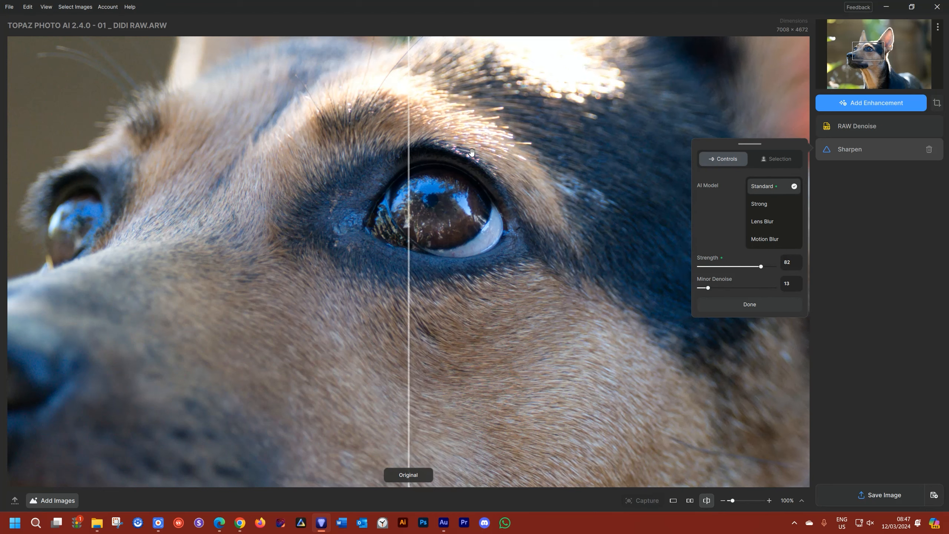
pyautogui.moveTo(485, 149); pyautogui.dragTo(623, 141)
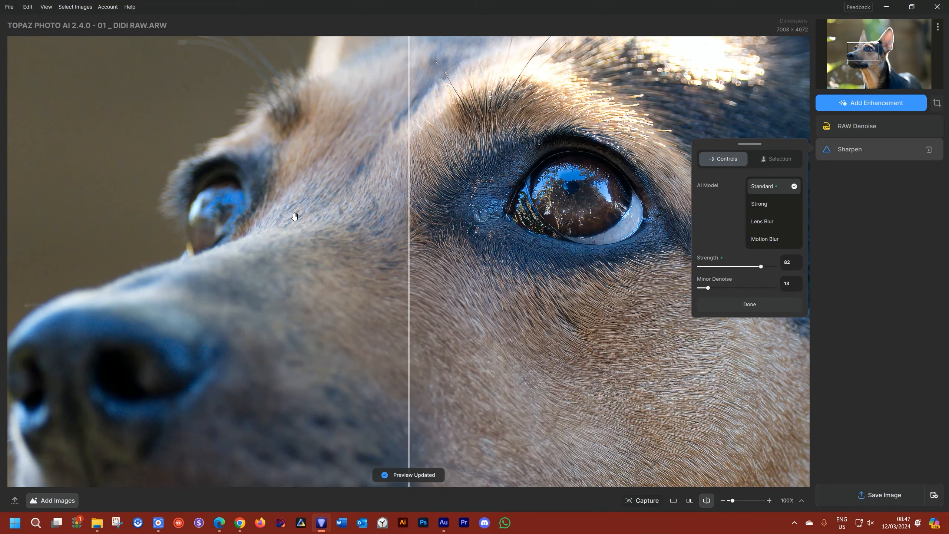
# - Try Sharpen Strength values of 45, 29 and 36 on the dog photo, resetting Strength to its default each time
pyautogui.moveTo(760, 266); pyautogui.dragTo(733, 266)
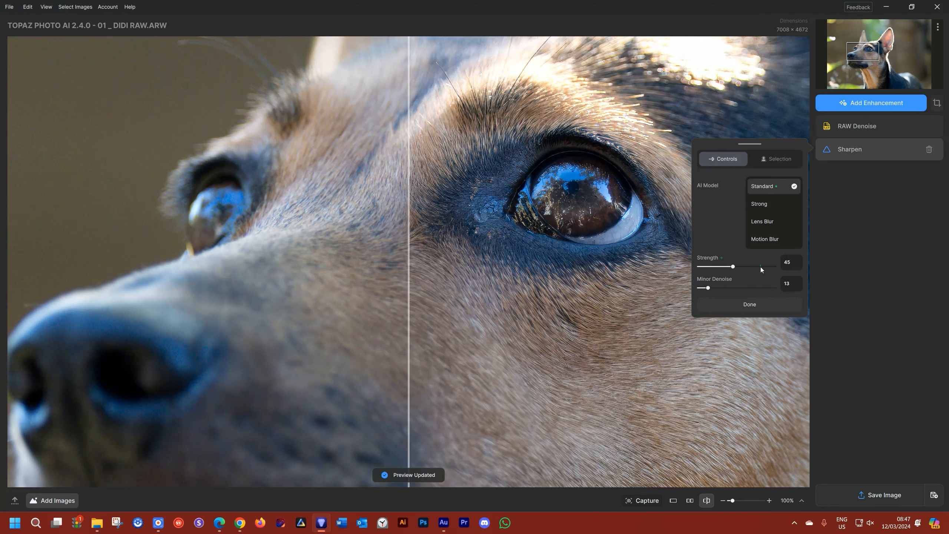
pyautogui.click(761, 266)
pyautogui.moveTo(738, 267); pyautogui.dragTo(720, 267)
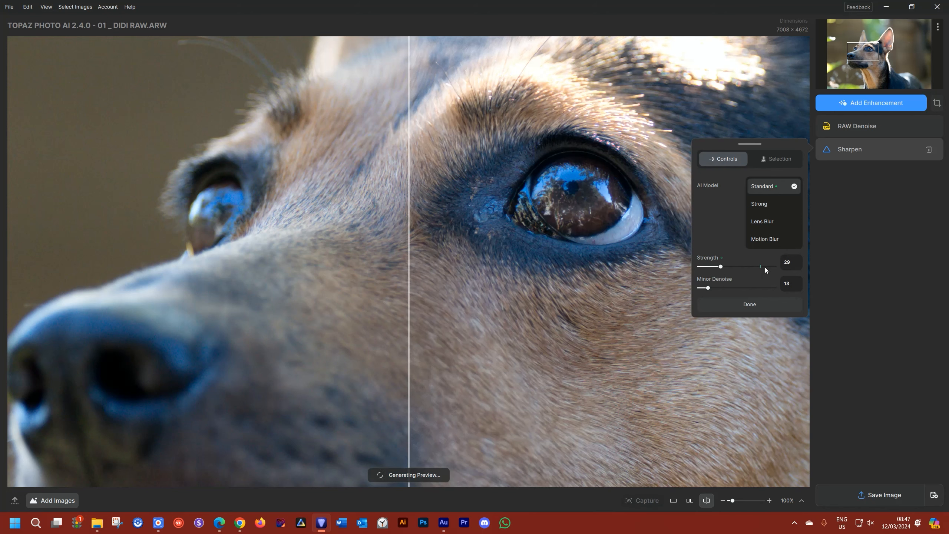
pyautogui.doubleClick(721, 267)
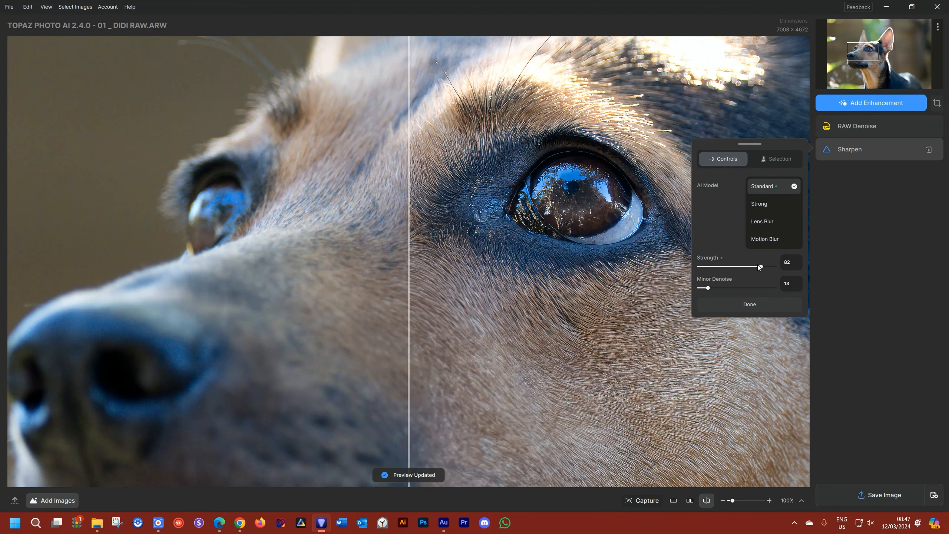
pyautogui.moveTo(759, 266); pyautogui.dragTo(726, 266)
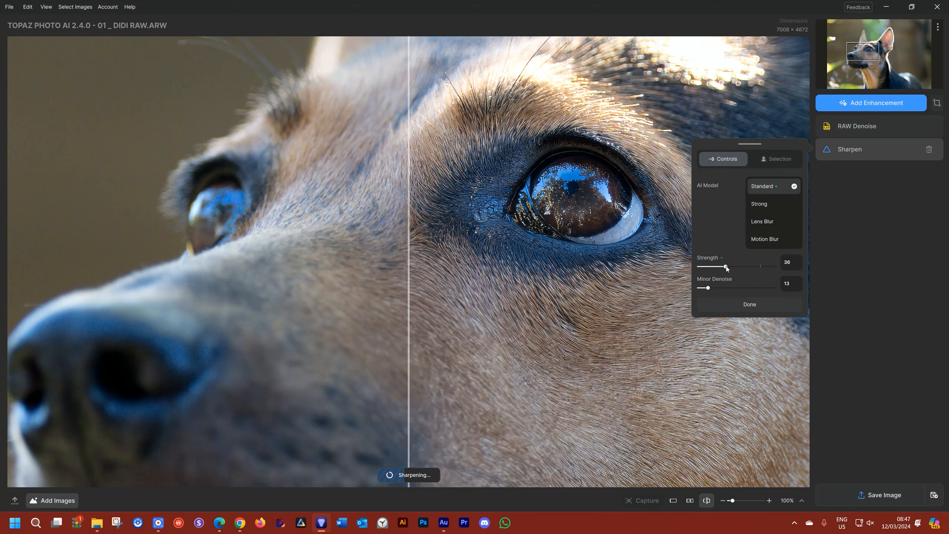
pyautogui.doubleClick(726, 266)
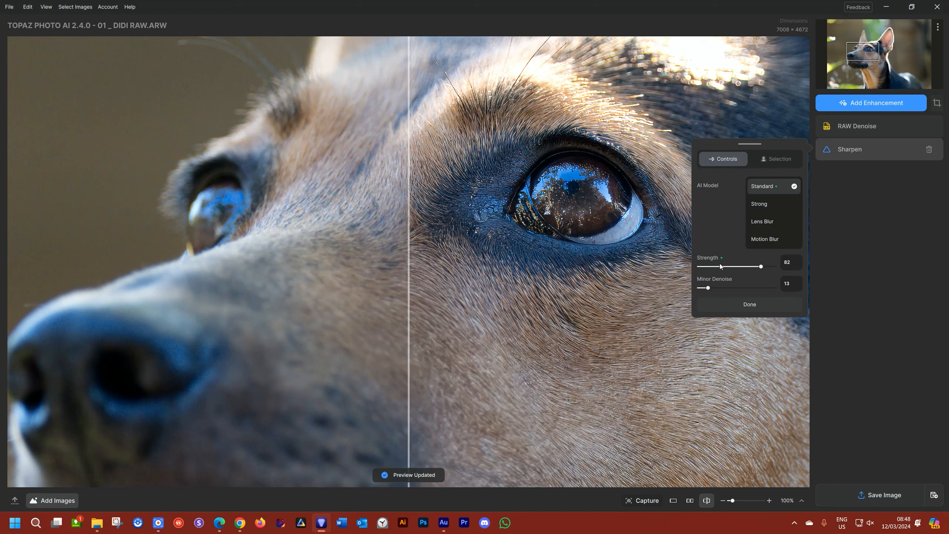
# - Show the Sharpen selection settings and the subject mask on the dog
pyautogui.click(771, 163)
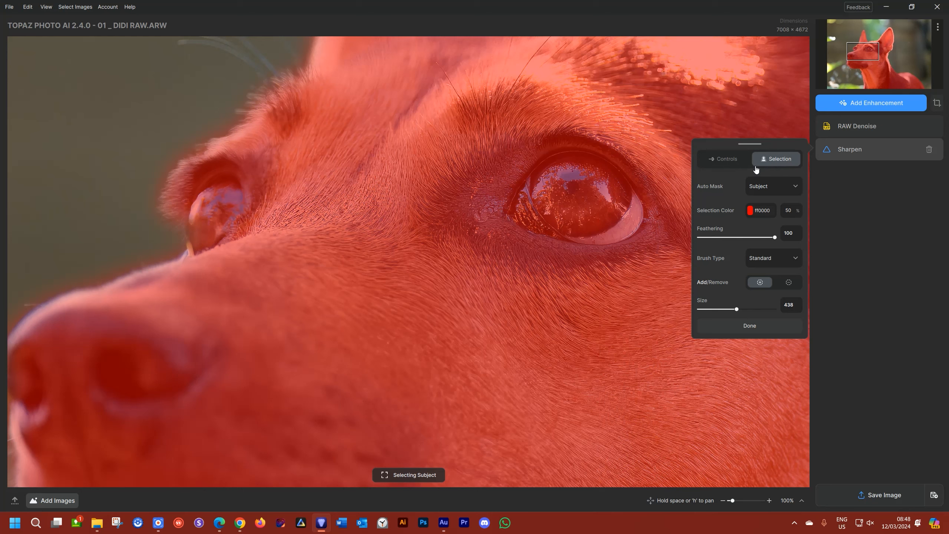
# - Add a second Sharpen enhancement and brush its selection over the blurred plants in the dog photo's lower-left background
pyautogui.scroll(-2, 577, 212)
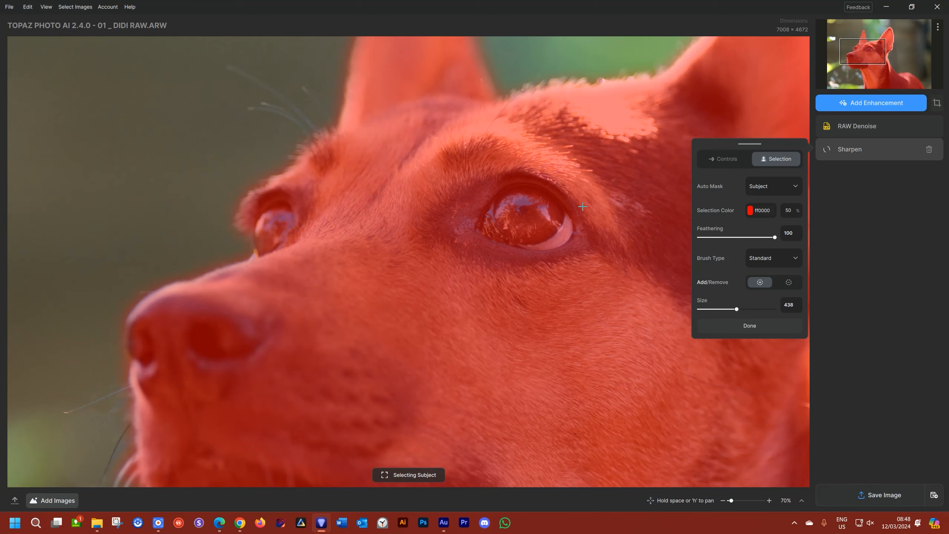
pyautogui.scroll(-4, 582, 207)
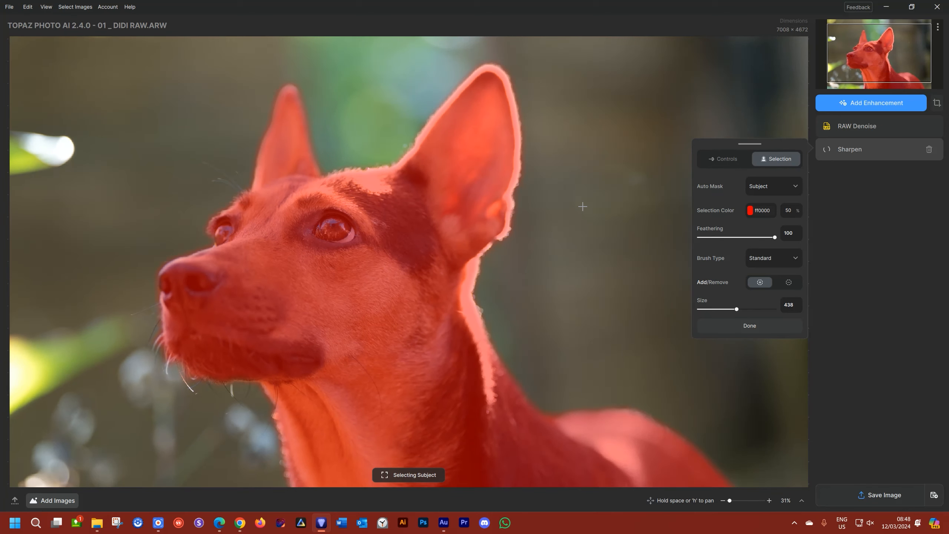
pyautogui.scroll(-2, 582, 207)
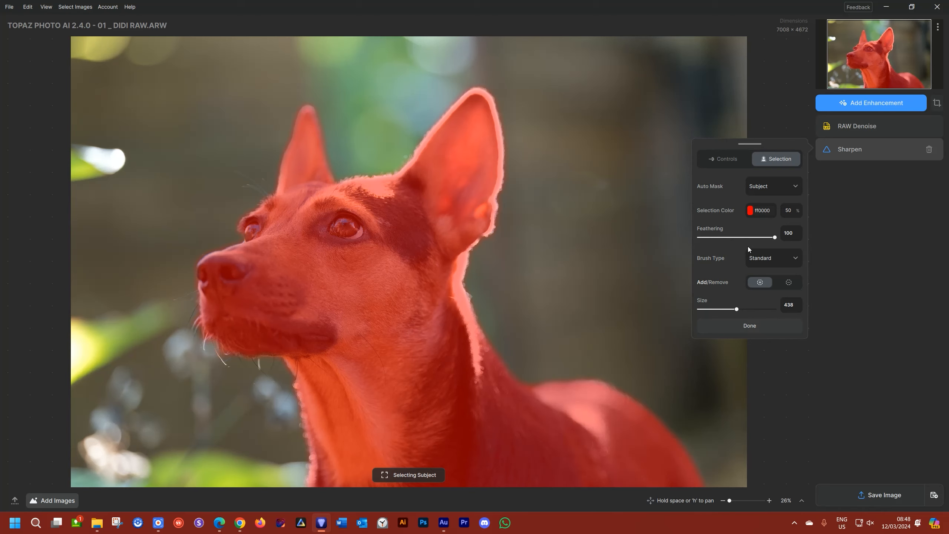
pyautogui.click(853, 105)
pyautogui.click(752, 135)
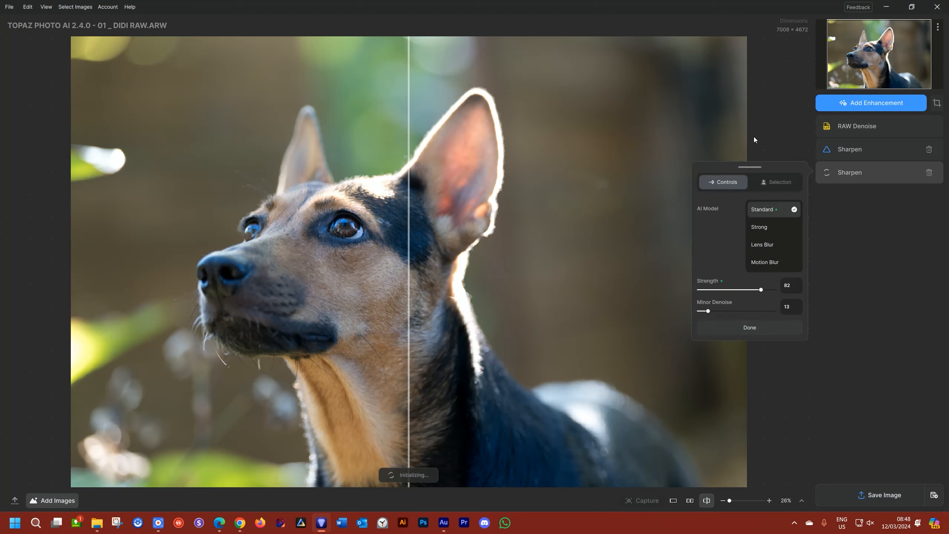
pyautogui.click(769, 183)
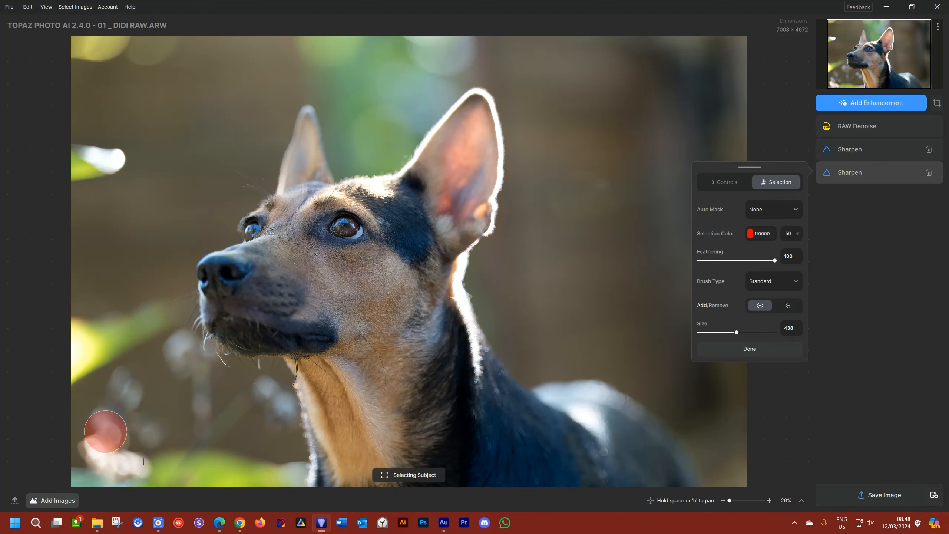
pyautogui.moveTo(120, 463)
pyautogui.mouseDown()
pyautogui.moveTo(79, 486)
pyautogui.moveTo(84, 474)
pyautogui.moveTo(75, 477)
pyautogui.moveTo(174, 478)
pyautogui.moveTo(132, 465)
pyautogui.moveTo(289, 478)
pyautogui.moveTo(204, 444)
pyautogui.moveTo(183, 342)
pyautogui.moveTo(207, 415)
pyautogui.moveTo(252, 391)
pyautogui.moveTo(269, 401)
pyautogui.moveTo(220, 409)
pyautogui.mouseUp()
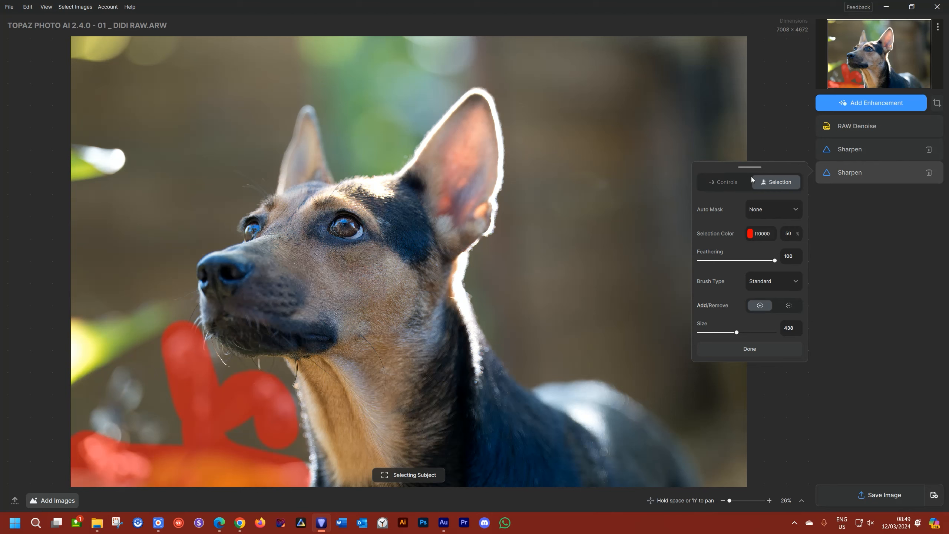
pyautogui.click(843, 109)
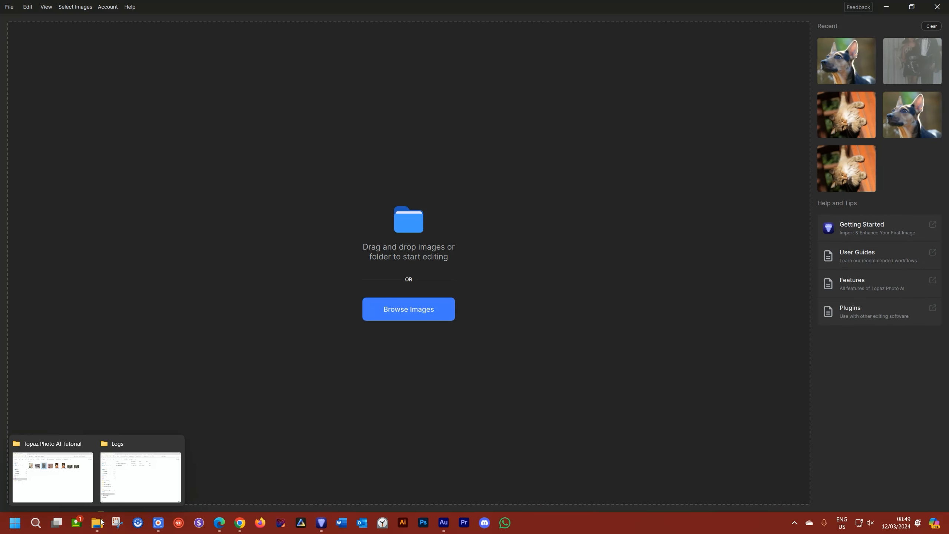
# - Load the image 03 _ Reunion (3) from the Topaz Photo AI Tutorial folder, then put the folder window away
pyautogui.click(67, 478)
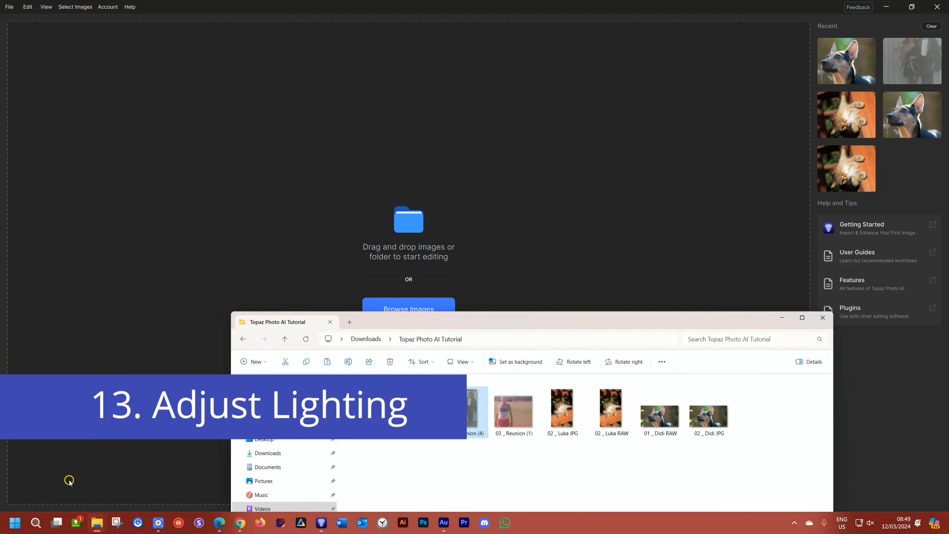
pyautogui.moveTo(436, 406); pyautogui.dragTo(444, 224)
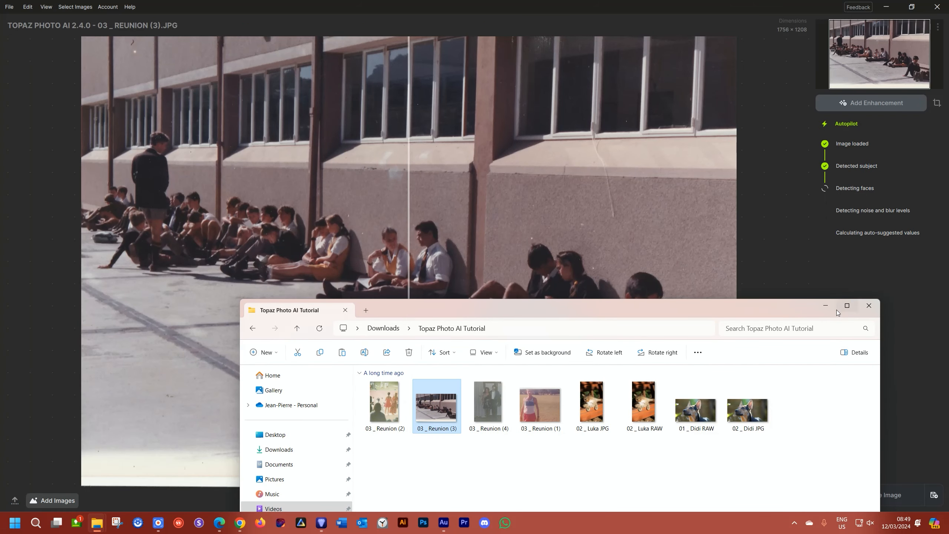
pyautogui.click(819, 309)
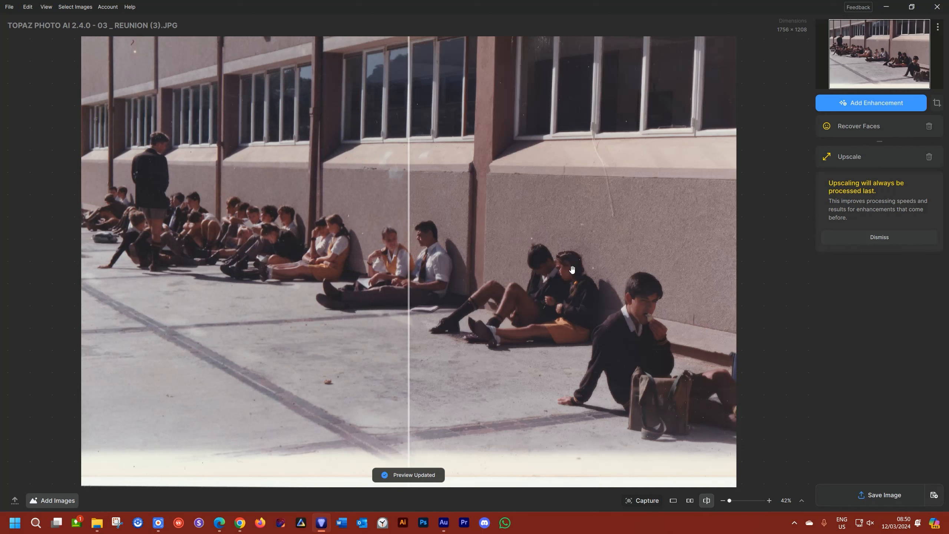
# - Examine the before-and-after preview of the schoolyard photo up close, along with its Upscale settings
pyautogui.moveTo(408, 198); pyautogui.dragTo(189, 216)
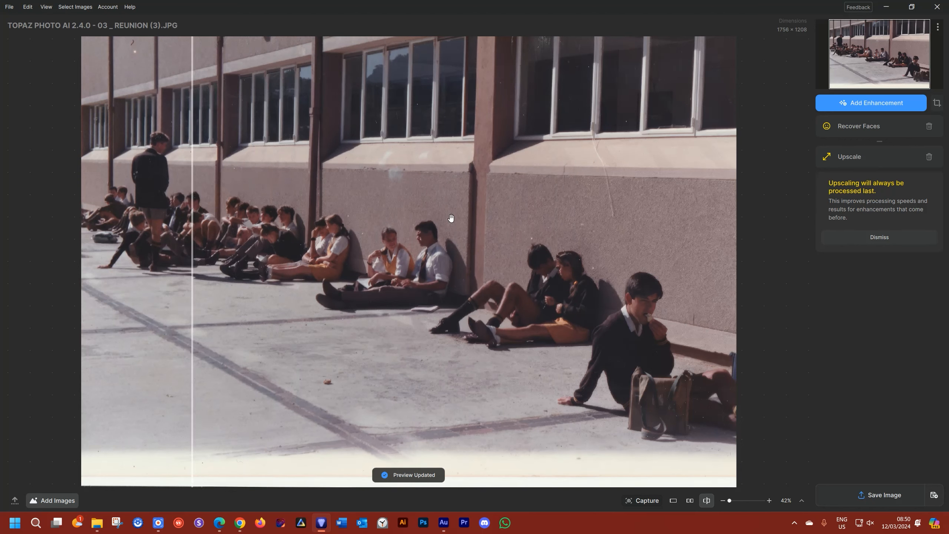
pyautogui.click(864, 157)
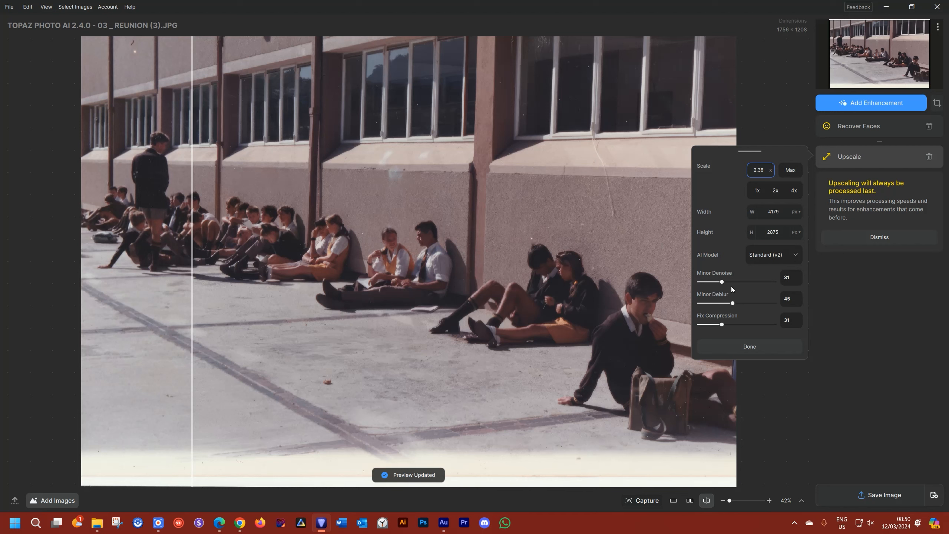
pyautogui.click(859, 112)
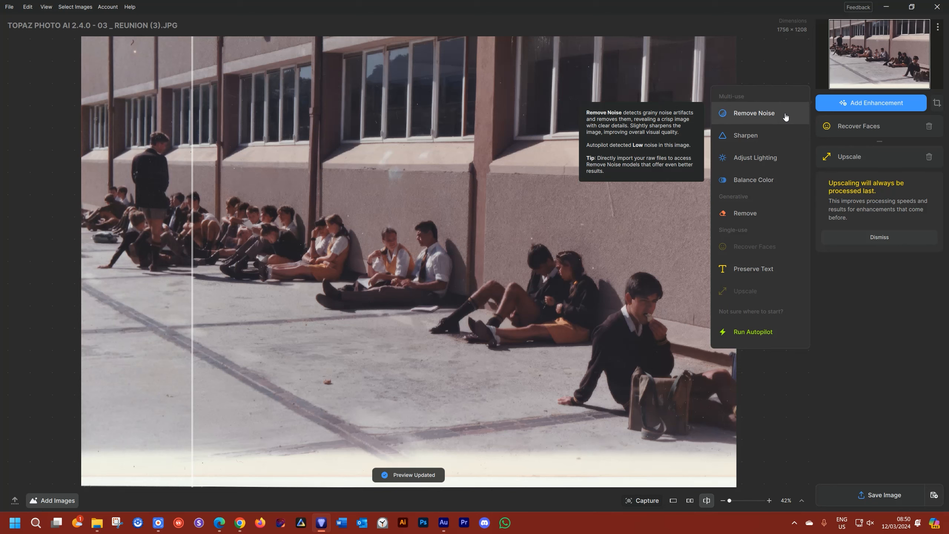
pyautogui.scroll(4, 590, 287)
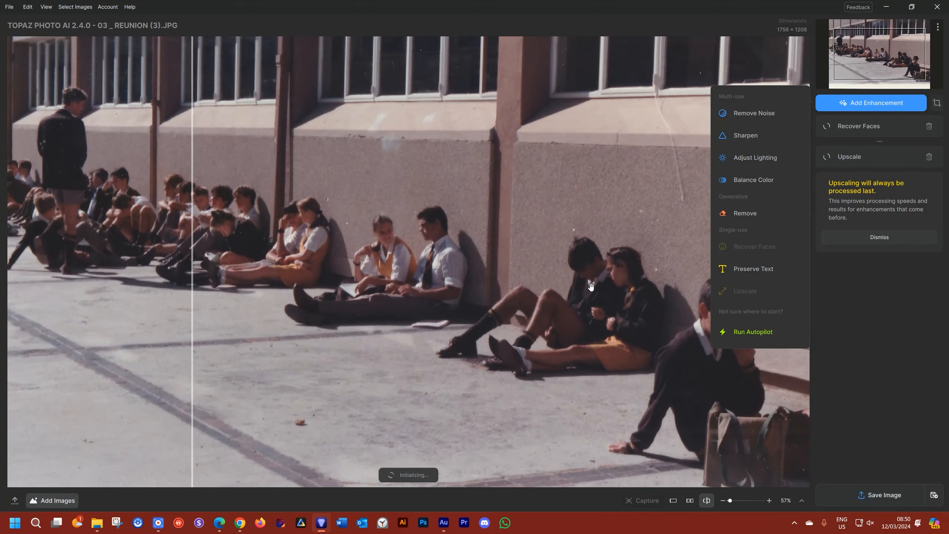
pyautogui.scroll(3, 590, 287)
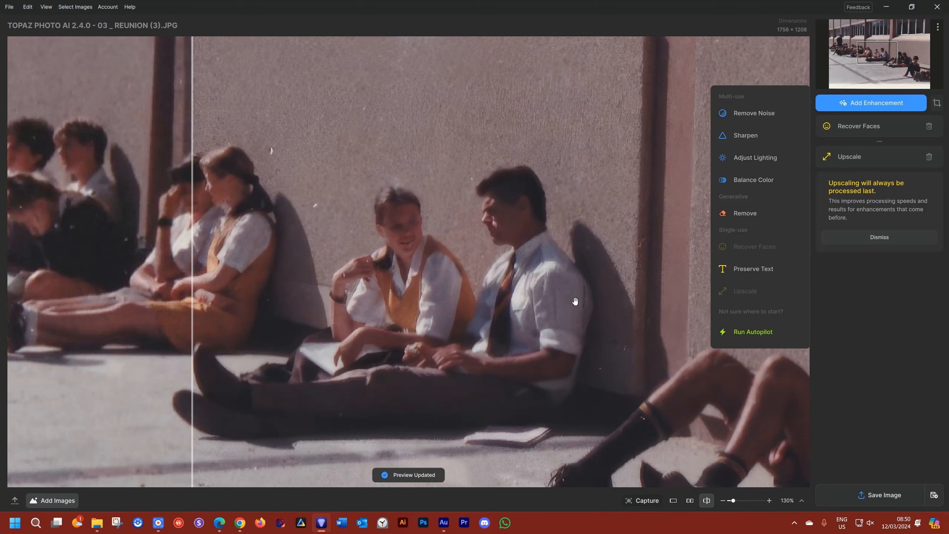
pyautogui.moveTo(574, 304); pyautogui.dragTo(519, 107)
pyautogui.scroll(-3, 519, 108)
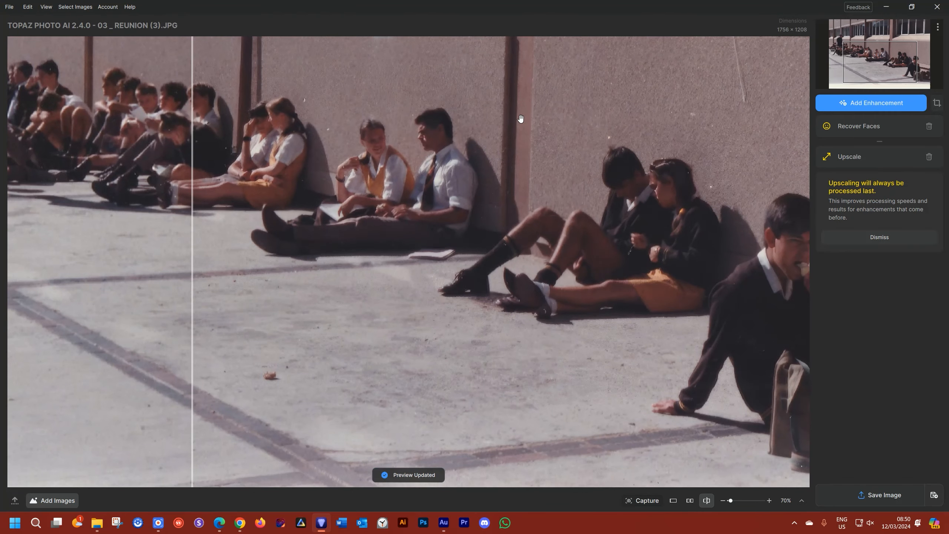
pyautogui.scroll(-1, 518, 121)
pyautogui.moveTo(519, 122); pyautogui.dragTo(496, 166)
pyautogui.click(870, 159)
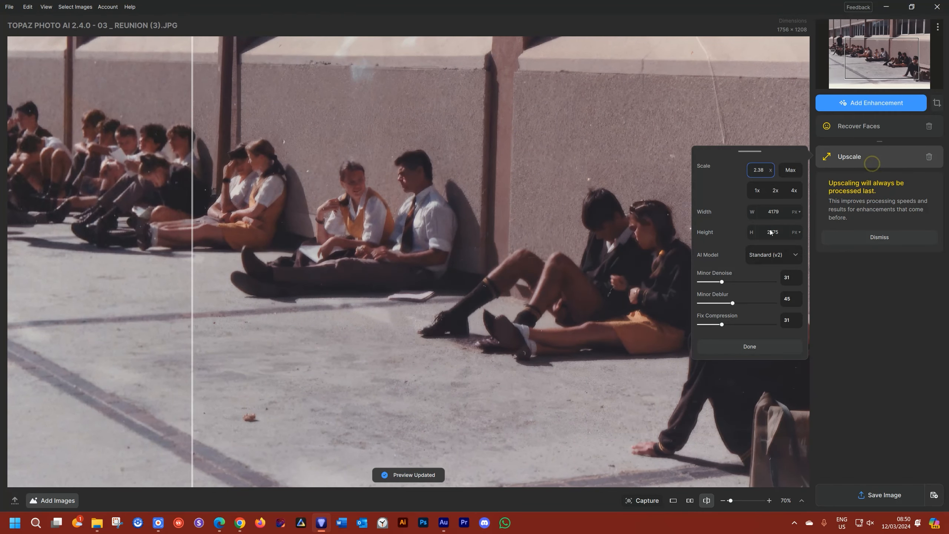
pyautogui.click(836, 160)
pyautogui.moveTo(191, 215); pyautogui.dragTo(256, 243)
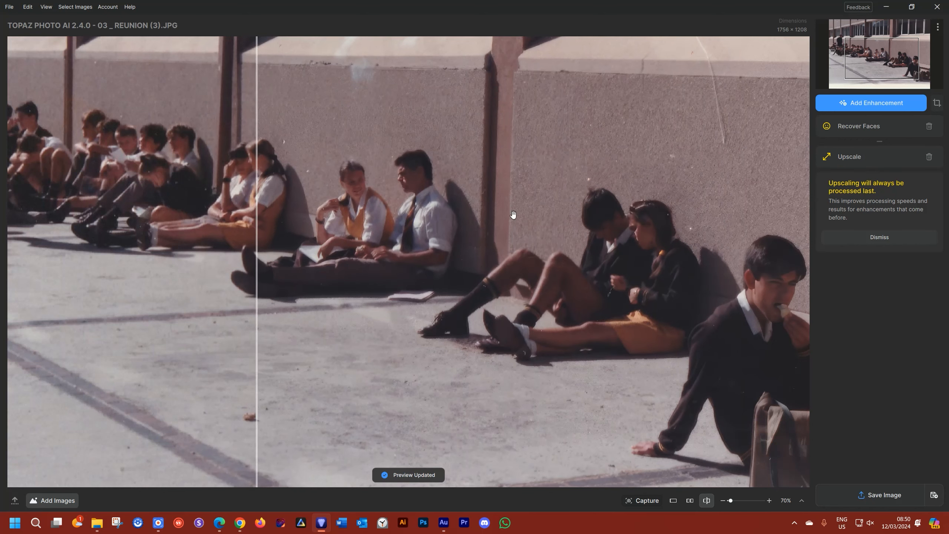
# - Add an Adjust Lighting enhancement to the schoolyard photo and compare the original with the enhanced preview
pyautogui.click(846, 112)
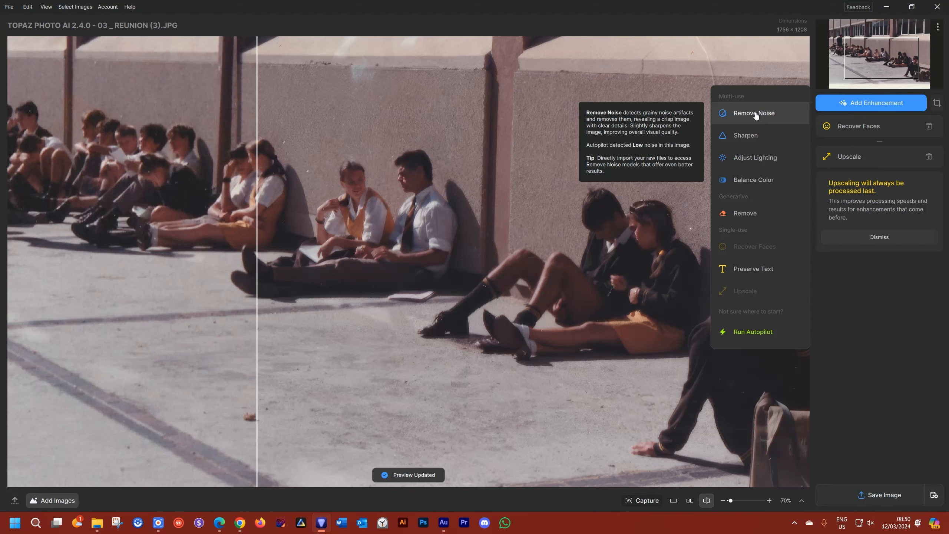
pyautogui.click(851, 109)
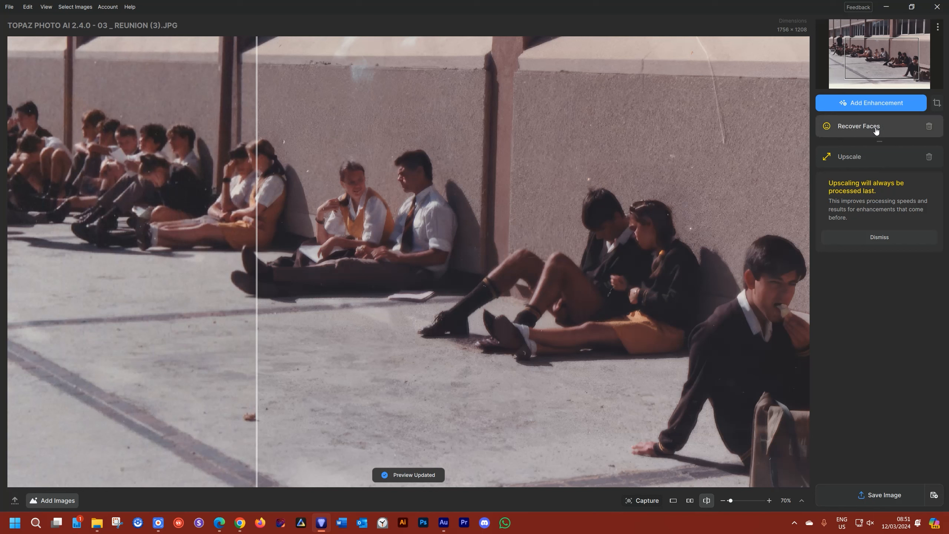
pyautogui.click(873, 106)
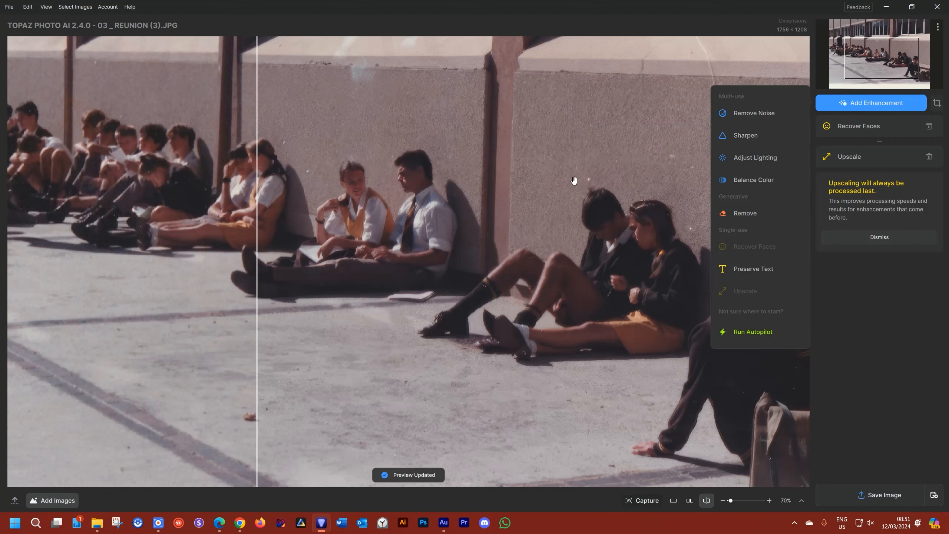
pyautogui.scroll(-3, 574, 181)
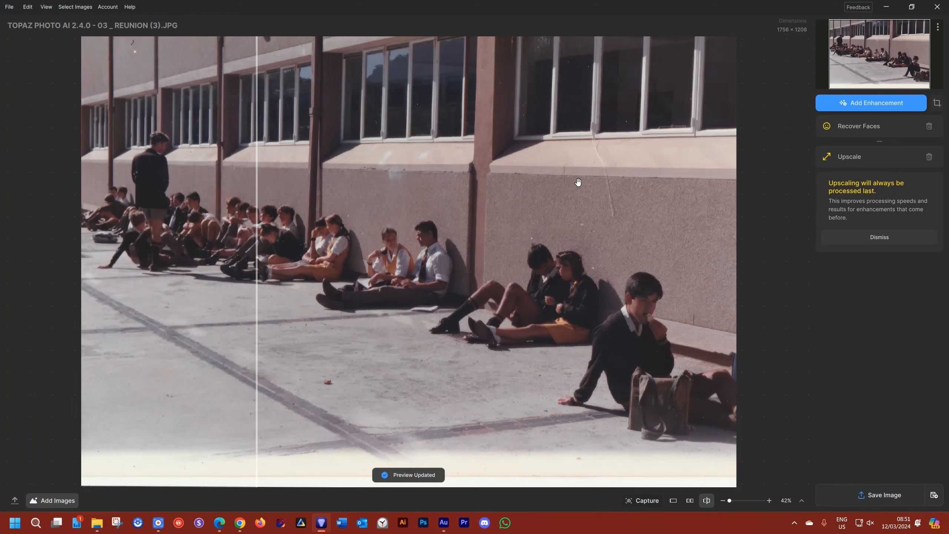
pyautogui.click(833, 108)
pyautogui.click(749, 159)
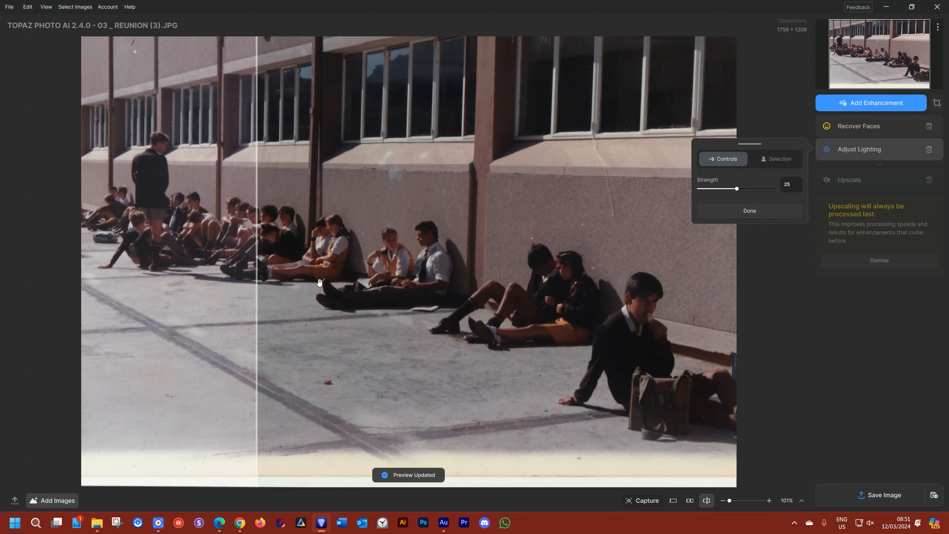
pyautogui.moveTo(259, 282); pyautogui.dragTo(204, 289)
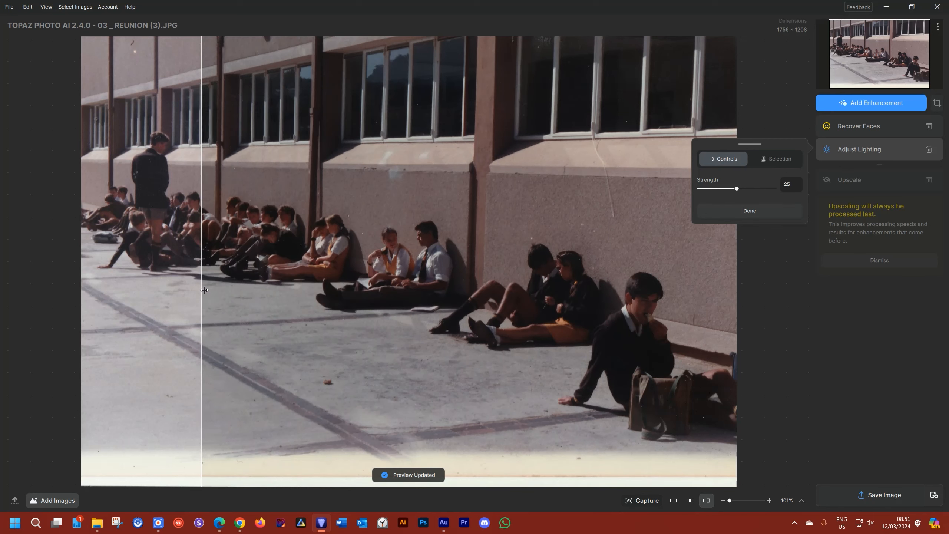
pyautogui.moveTo(201, 267); pyautogui.dragTo(428, 297)
pyautogui.moveTo(712, 184)
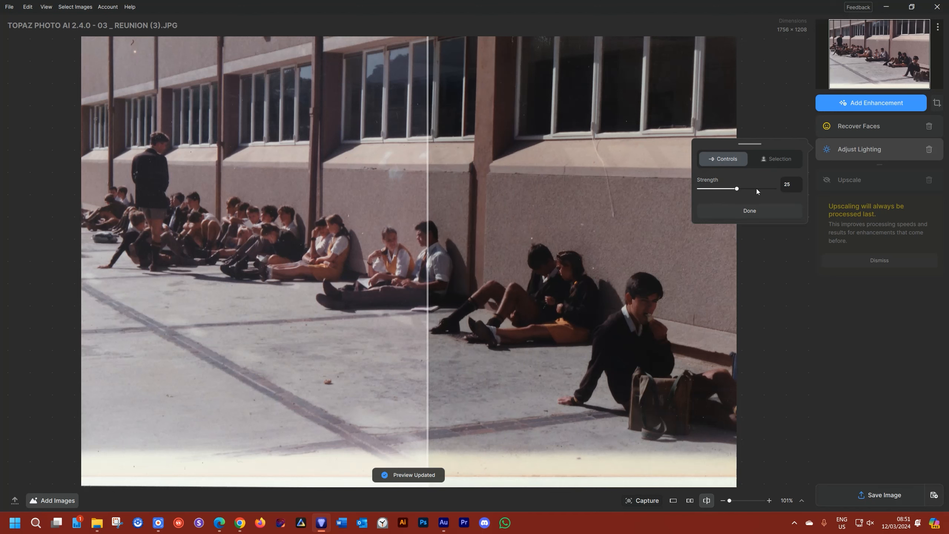
# - Try Adjust Lighting strengths between -23 and 51, compare them in the preview, and set the strength to 8
pyautogui.moveTo(735, 188); pyautogui.dragTo(700, 190)
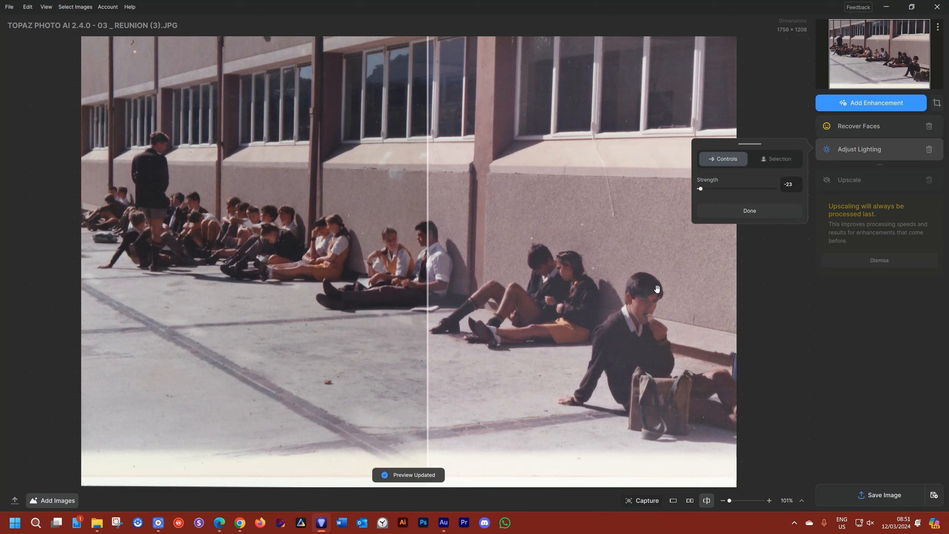
pyautogui.moveTo(699, 188); pyautogui.dragTo(756, 190)
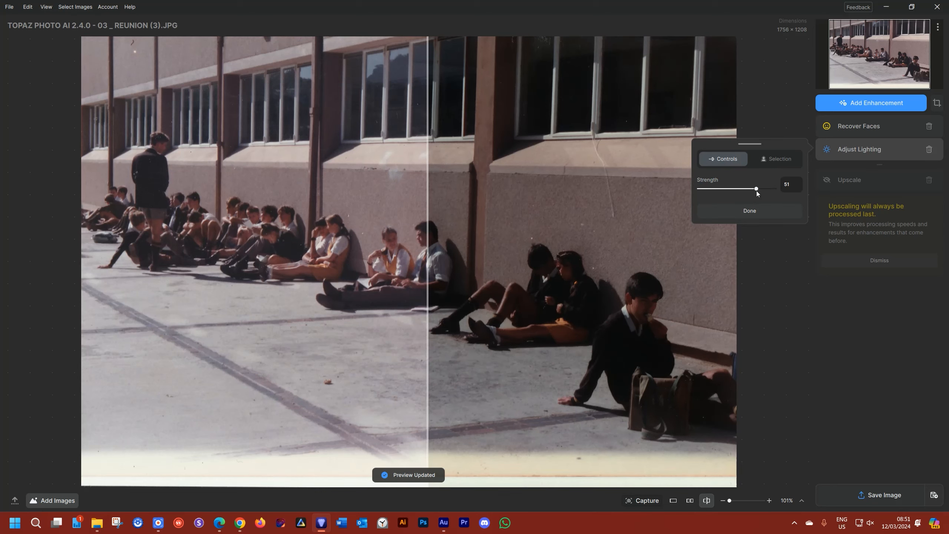
pyautogui.moveTo(755, 189); pyautogui.dragTo(734, 189)
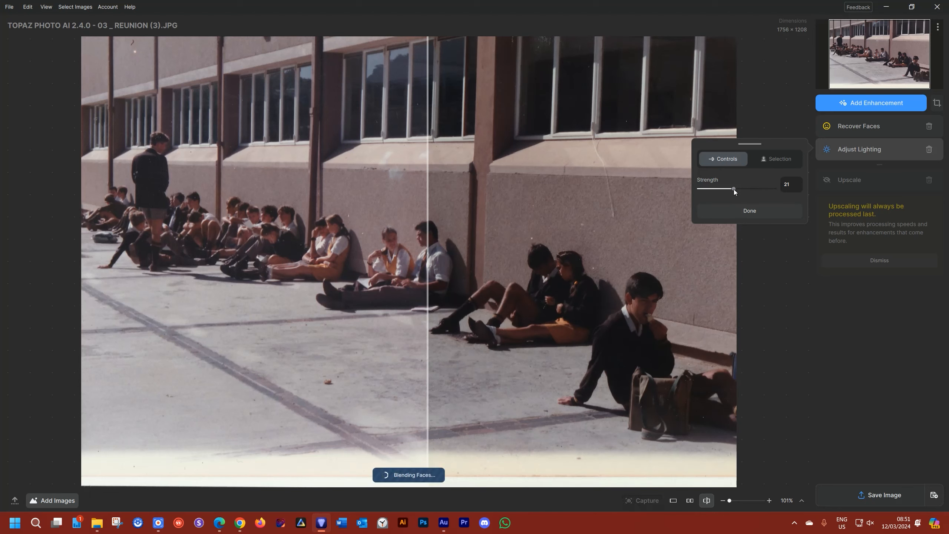
pyautogui.moveTo(733, 189); pyautogui.dragTo(722, 190)
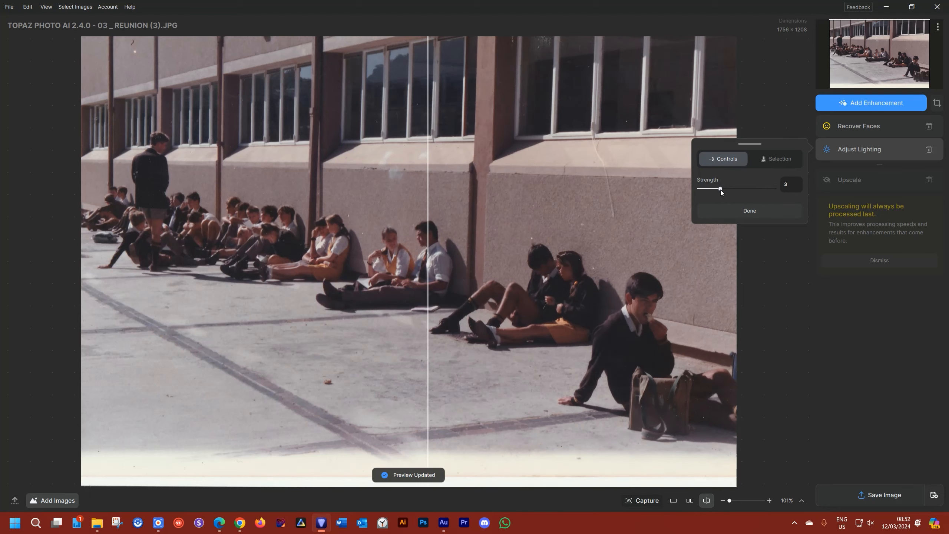
pyautogui.moveTo(427, 276); pyautogui.dragTo(344, 271)
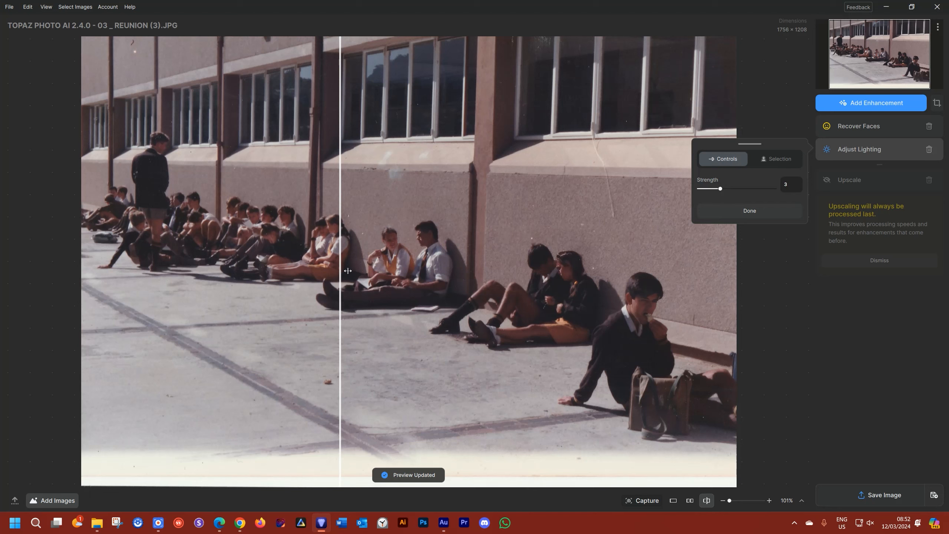
pyautogui.moveTo(720, 189); pyautogui.dragTo(706, 190)
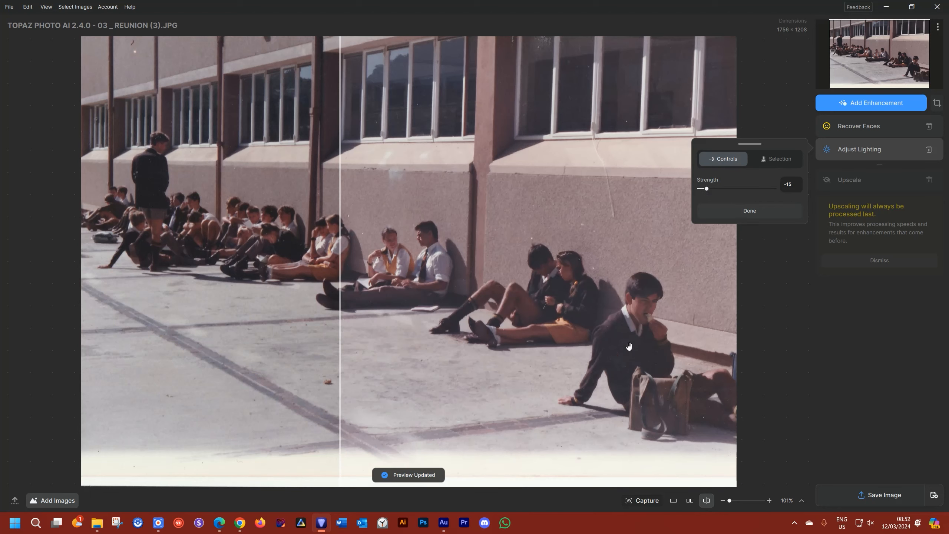
pyautogui.moveTo(705, 189); pyautogui.dragTo(724, 188)
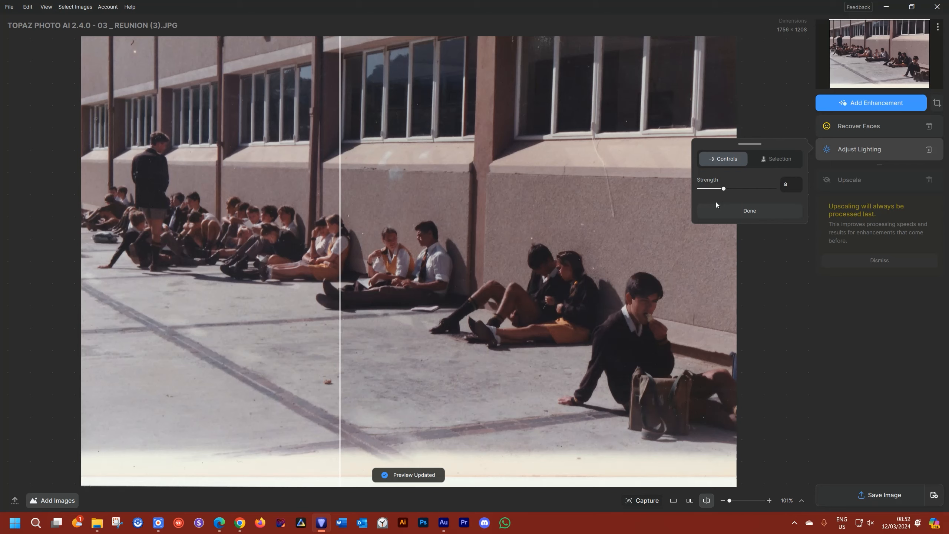
# - Restrict the lighting adjustment to the area behind the people with the Background auto mask
pyautogui.click(776, 159)
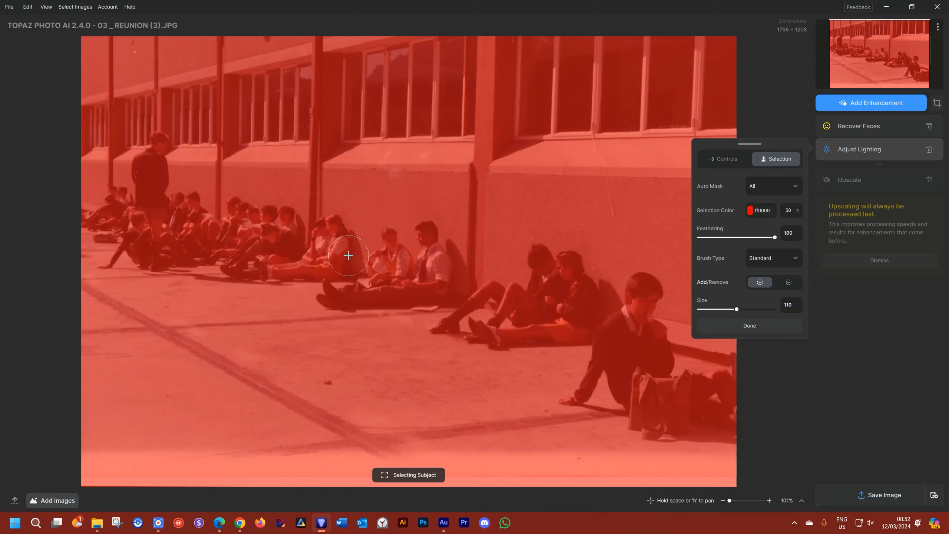
pyautogui.click(763, 186)
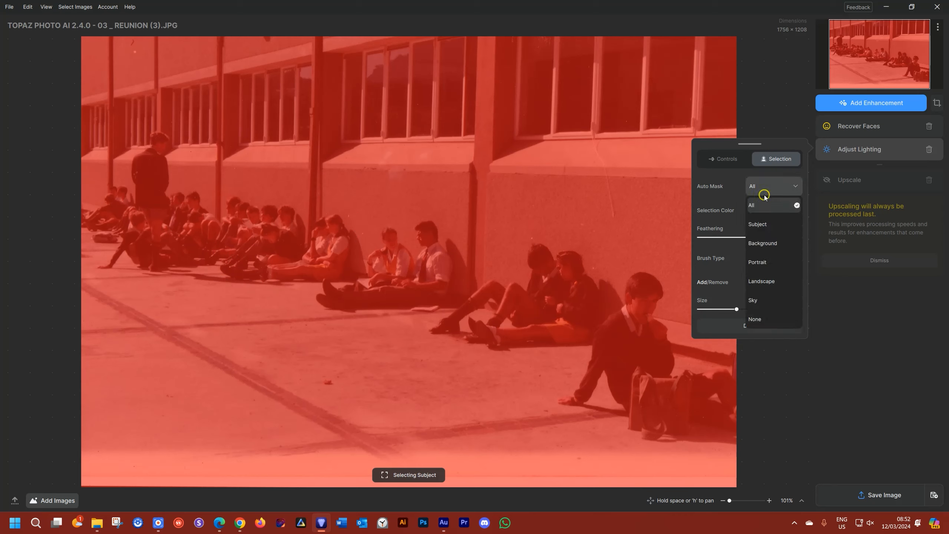
pyautogui.click(767, 249)
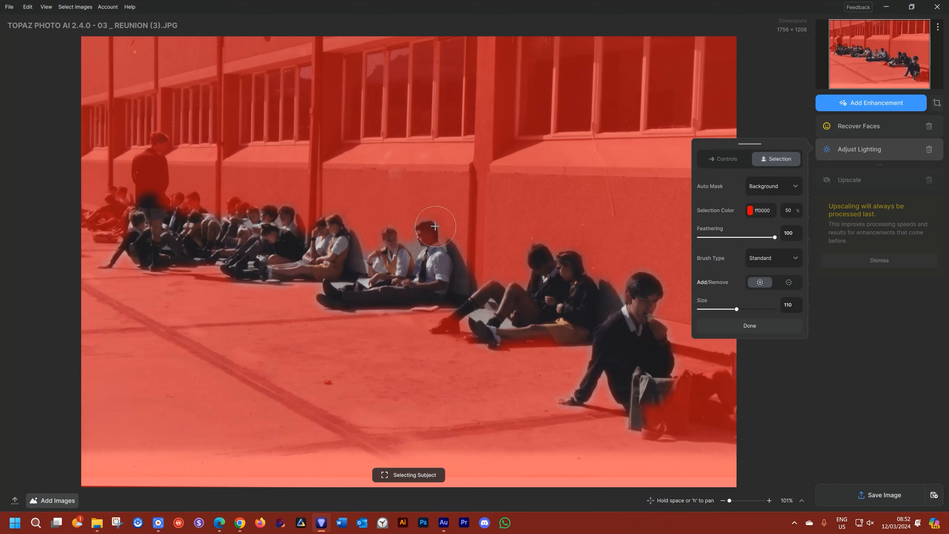
# - Brush the standing and seated people, their legs and the bags out of the background lighting mask with the Remove brush
pyautogui.click(788, 282)
pyautogui.moveTo(154, 151)
pyautogui.mouseDown()
pyautogui.moveTo(153, 194)
pyautogui.moveTo(108, 224)
pyautogui.moveTo(179, 216)
pyautogui.moveTo(303, 224)
pyautogui.moveTo(299, 211)
pyautogui.moveTo(241, 224)
pyautogui.mouseUp()
pyautogui.moveTo(629, 373)
pyautogui.mouseDown()
pyautogui.moveTo(659, 402)
pyautogui.moveTo(720, 392)
pyautogui.moveTo(681, 387)
pyautogui.moveTo(708, 401)
pyautogui.moveTo(664, 418)
pyautogui.moveTo(736, 427)
pyautogui.mouseUp()
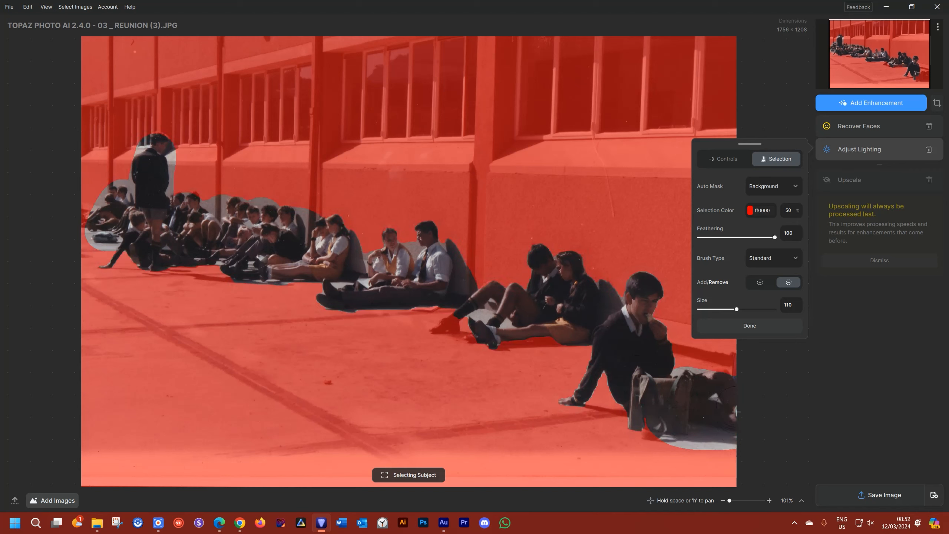
pyautogui.moveTo(444, 331)
pyautogui.mouseDown()
pyautogui.moveTo(468, 315)
pyautogui.moveTo(451, 324)
pyautogui.moveTo(560, 333)
pyautogui.moveTo(589, 323)
pyautogui.mouseUp()
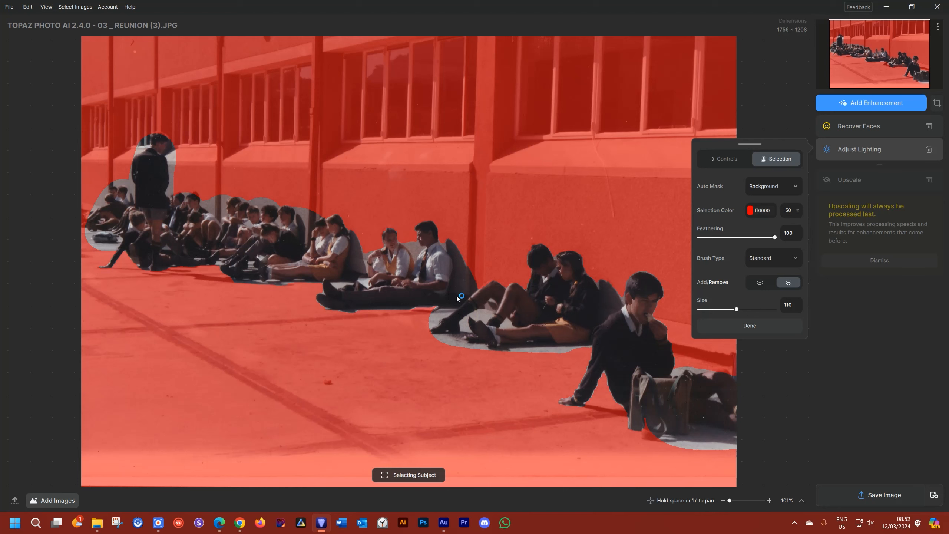
# - Try Adjust Lighting strengths of 24 and -15 with the edited mask and compare each against the original schoolyard photo
pyautogui.click(740, 165)
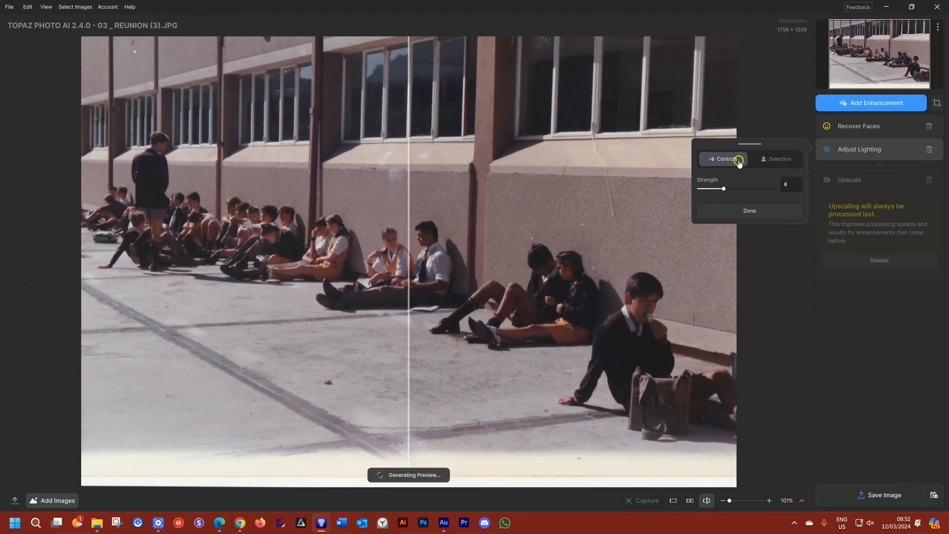
pyautogui.moveTo(414, 237); pyautogui.dragTo(201, 237)
pyautogui.moveTo(724, 189); pyautogui.dragTo(736, 188)
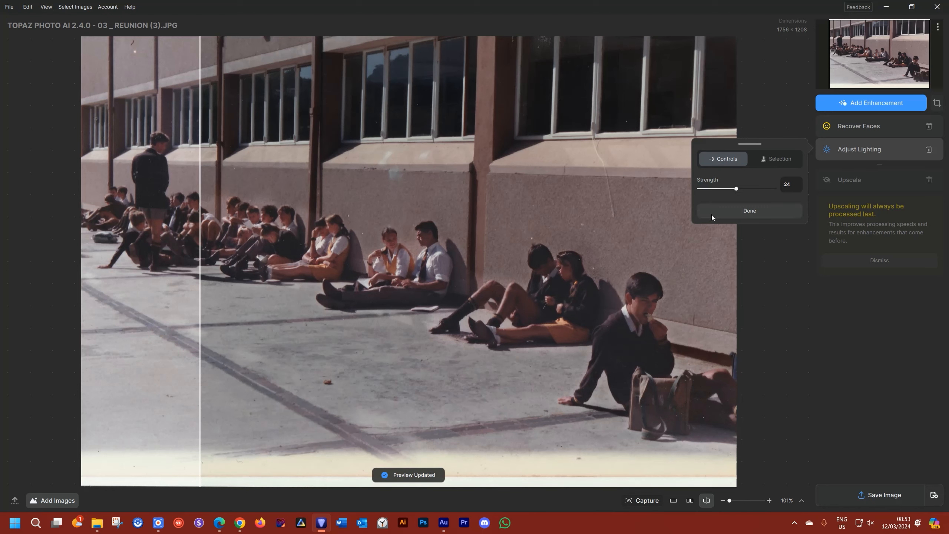
pyautogui.moveTo(736, 189); pyautogui.dragTo(706, 191)
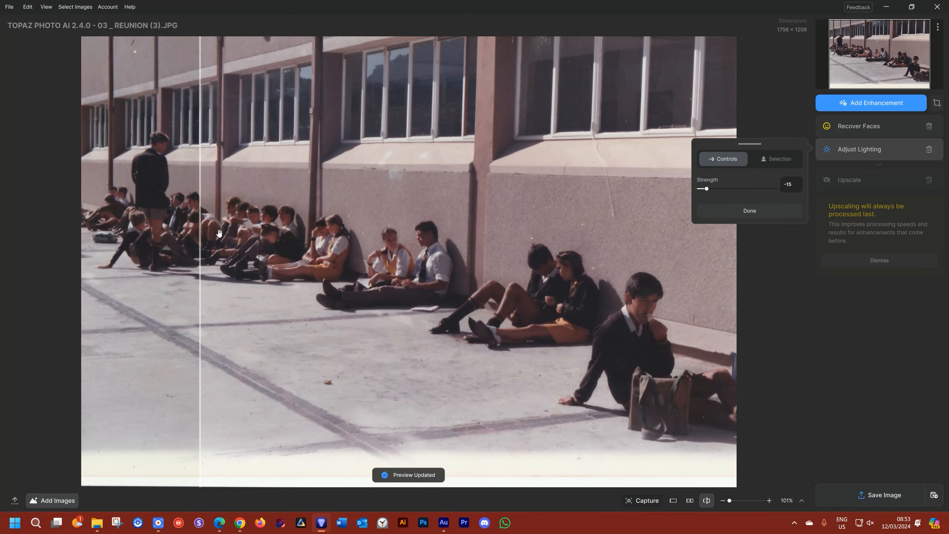
pyautogui.moveTo(197, 239); pyautogui.dragTo(204, 259)
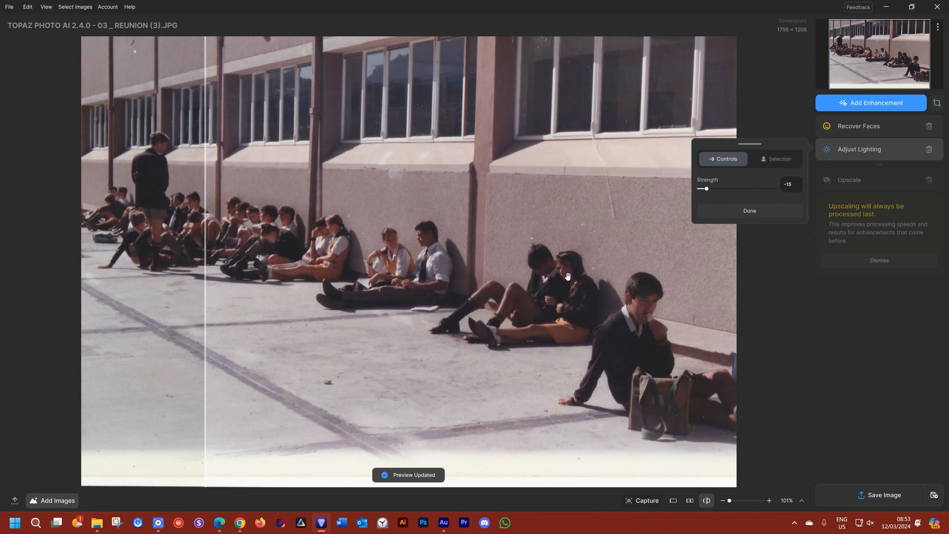
pyautogui.moveTo(206, 250); pyautogui.dragTo(363, 274)
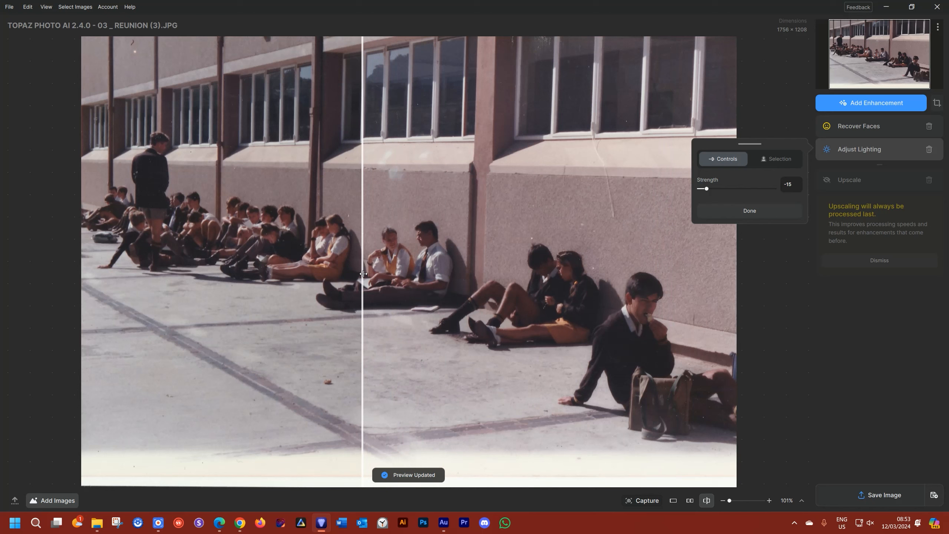
pyautogui.moveTo(363, 273); pyautogui.dragTo(274, 276)
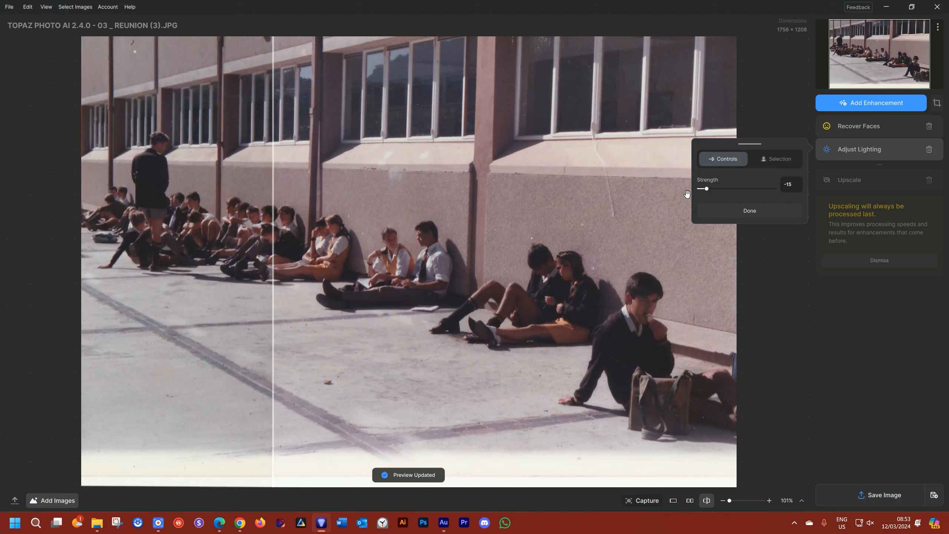
# - Replace the schoolyard photo's Adjust Lighting enhancement with Balance Color and compare the result with the original
pyautogui.click(872, 104)
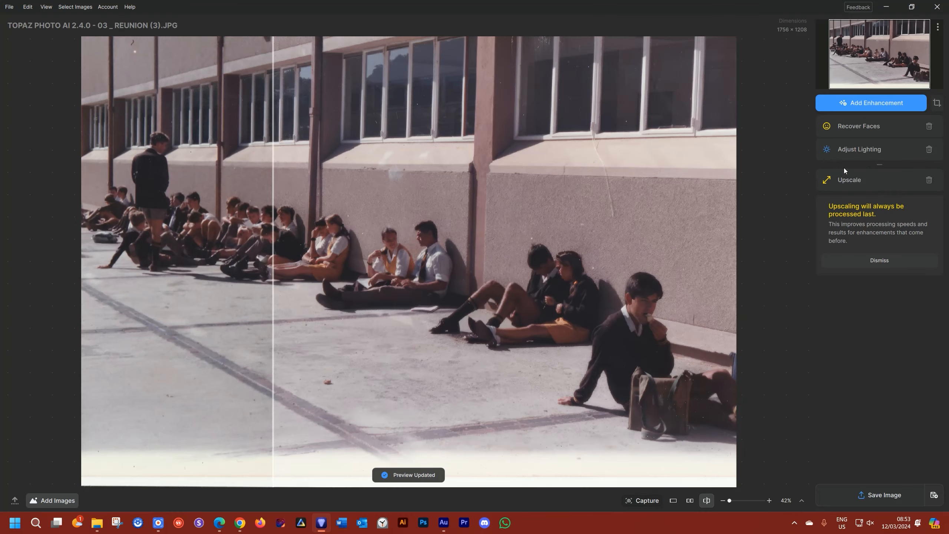
pyautogui.click(928, 149)
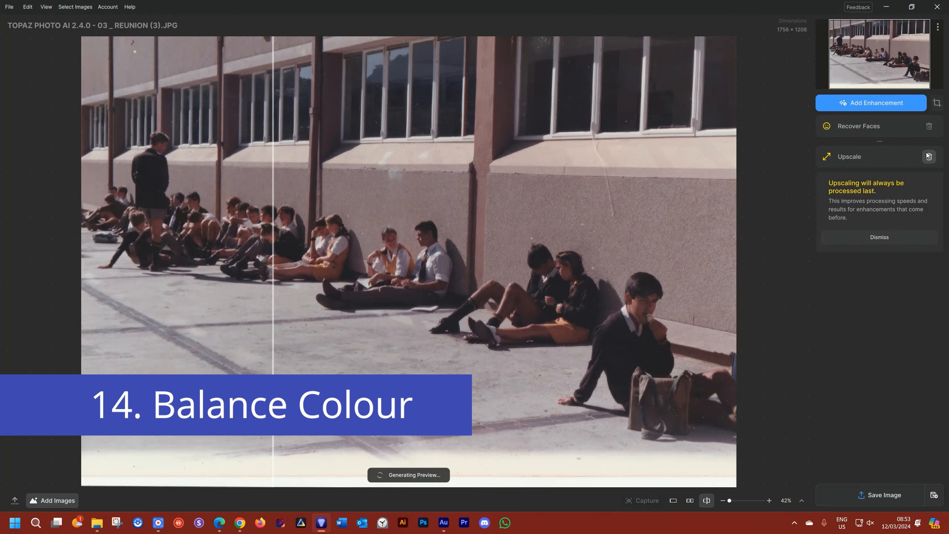
pyautogui.moveTo(273, 218)
pyautogui.mouseDown()
pyautogui.moveTo(590, 216)
pyautogui.moveTo(257, 212)
pyautogui.mouseUp()
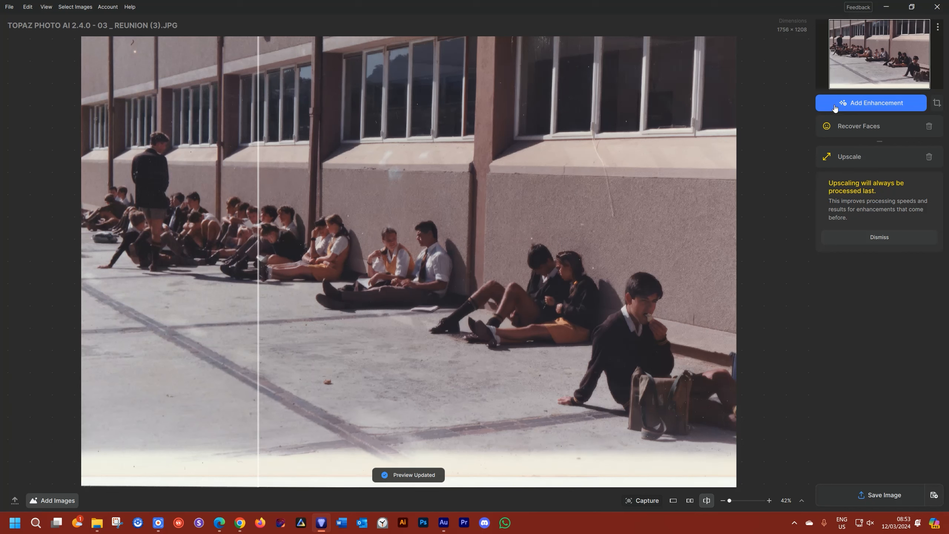
pyautogui.click(870, 102)
pyautogui.click(747, 180)
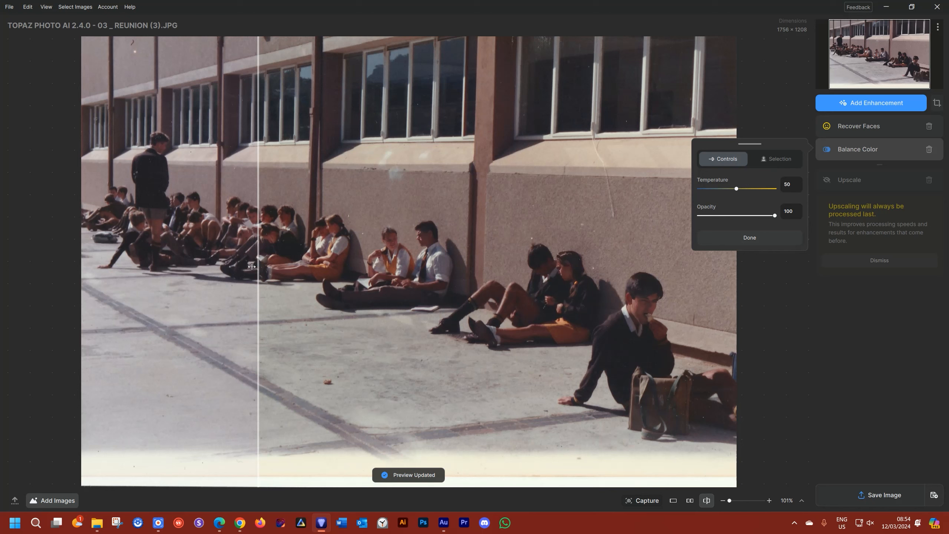
pyautogui.moveTo(256, 260); pyautogui.dragTo(555, 261)
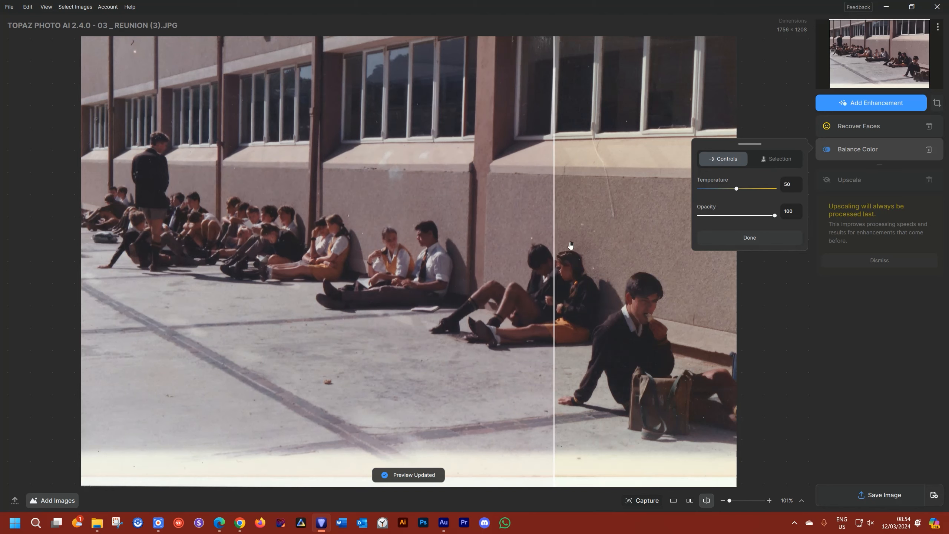
pyautogui.moveTo(552, 248); pyautogui.dragTo(255, 247)
# - Try Balance Color temperatures of 58, 70 and 46, then set the temperature to 52 and the opacity to 97
pyautogui.moveTo(736, 189); pyautogui.dragTo(743, 188)
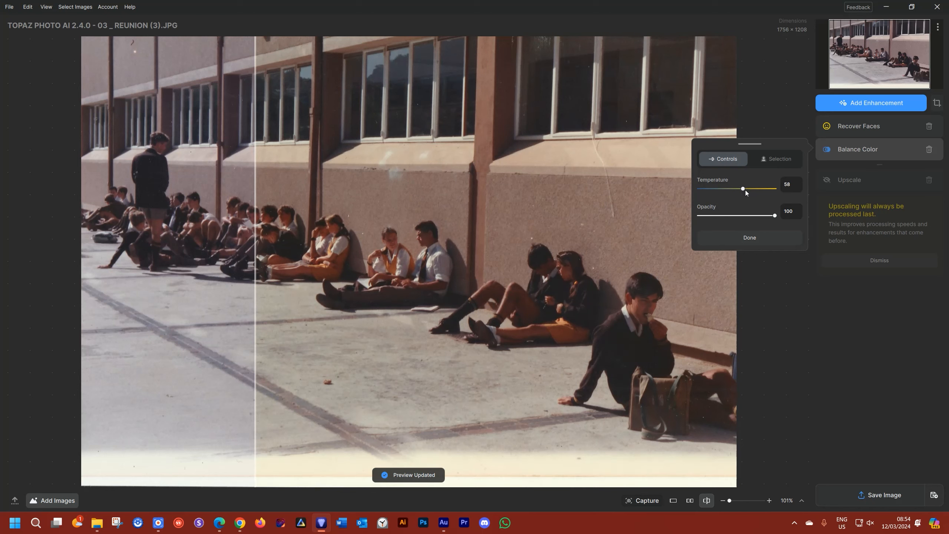
pyautogui.moveTo(742, 188); pyautogui.dragTo(752, 188)
pyautogui.moveTo(258, 258); pyautogui.dragTo(116, 263)
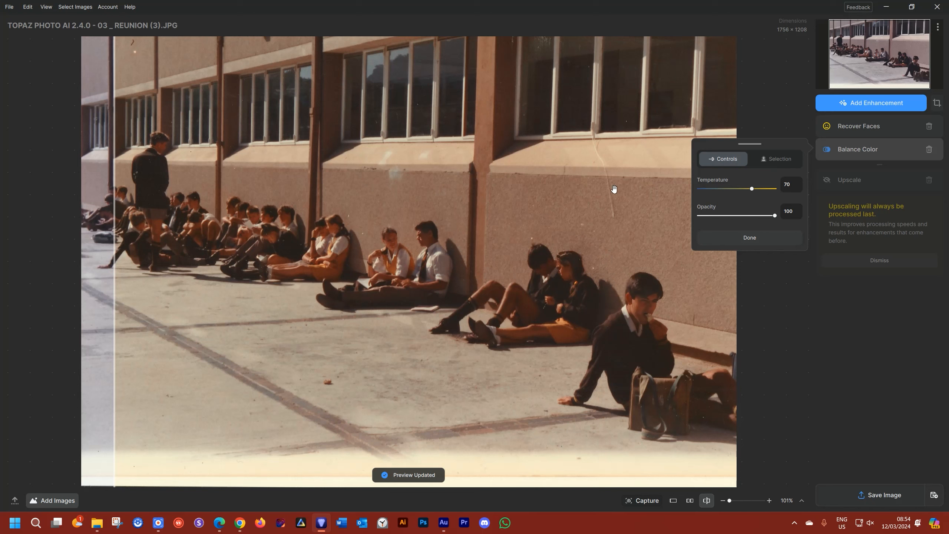
pyautogui.moveTo(752, 191); pyautogui.dragTo(733, 191)
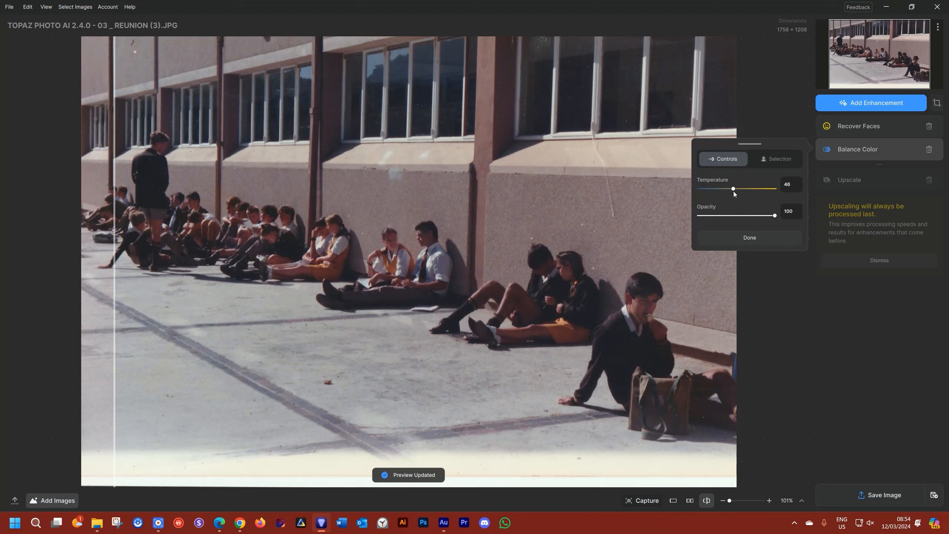
pyautogui.moveTo(733, 189); pyautogui.dragTo(738, 189)
pyautogui.moveTo(774, 217)
pyautogui.mouseDown()
pyautogui.moveTo(748, 216)
pyautogui.moveTo(773, 216)
pyautogui.mouseUp()
# - Close the schoolyard photo without saving and open the recent cat photo, fitted whole in the view
pyautogui.hotkey('ctrl', 'w')
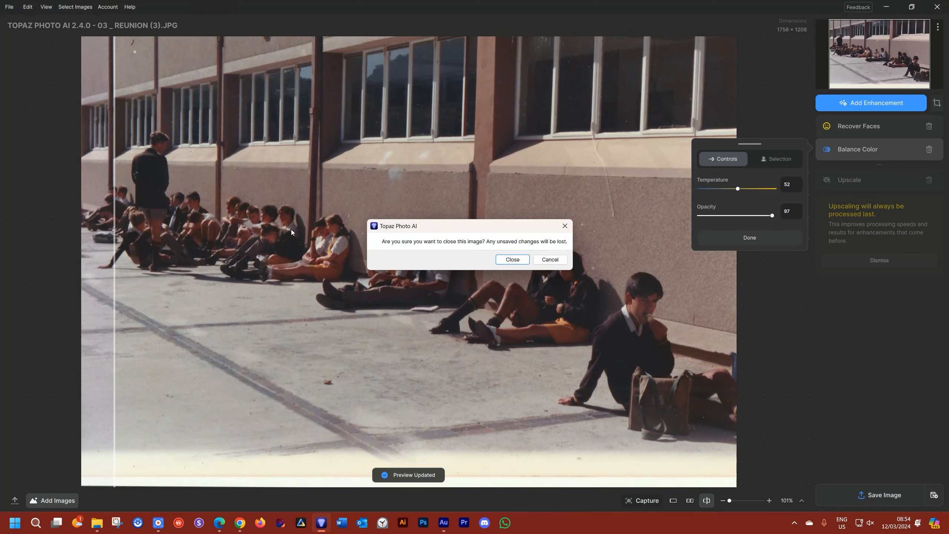
pyautogui.click(524, 264)
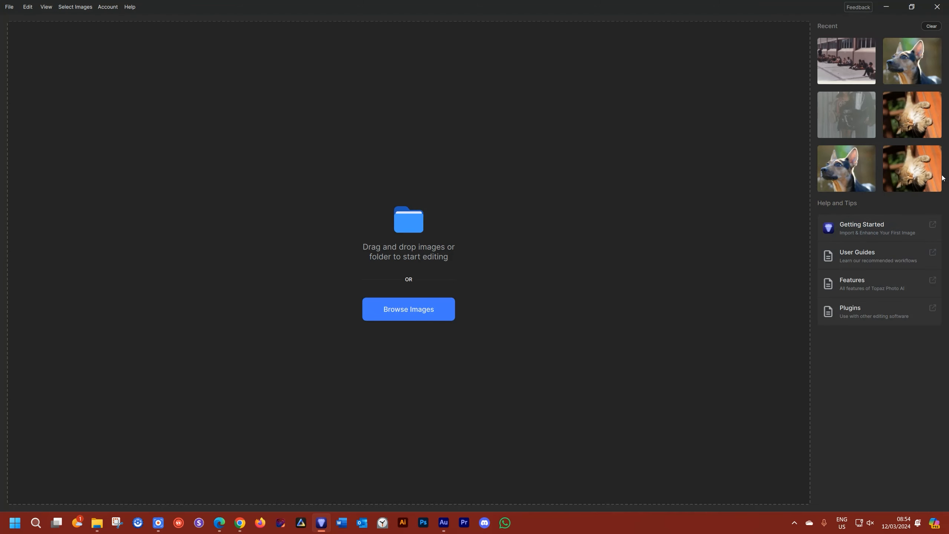
pyautogui.click(917, 124)
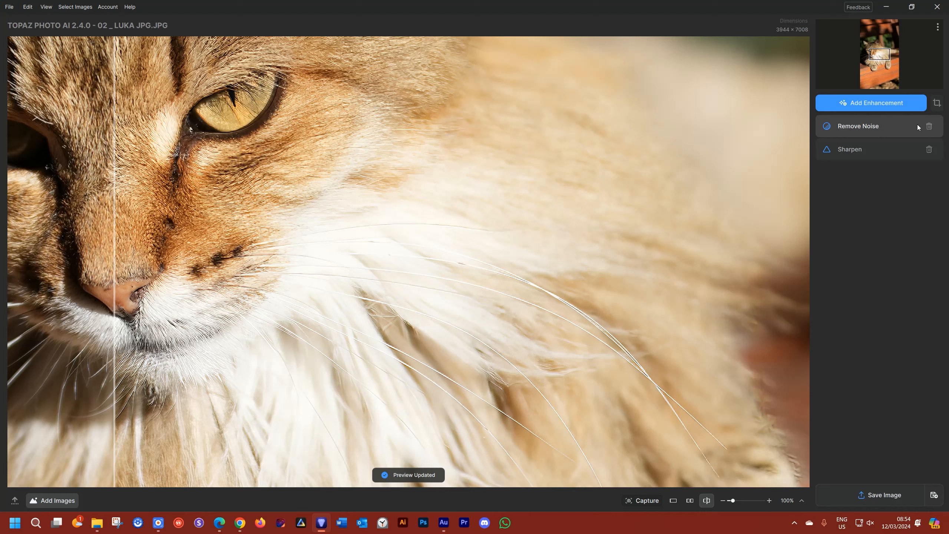
pyautogui.hotkey('ctrl', '0')
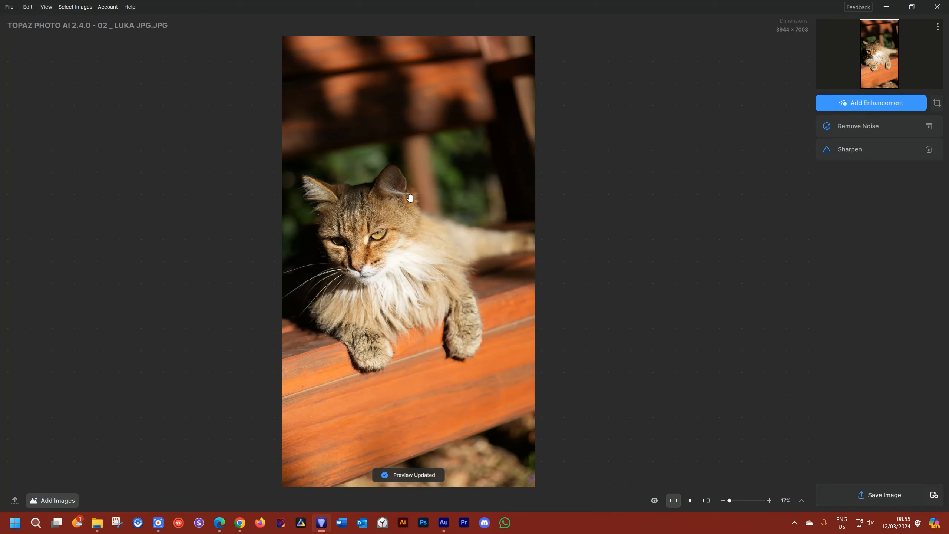
# - Add an Adjust Lighting enhancement to the cat photo, try strengths of 35 and -15, and set it to -21
pyautogui.click(859, 110)
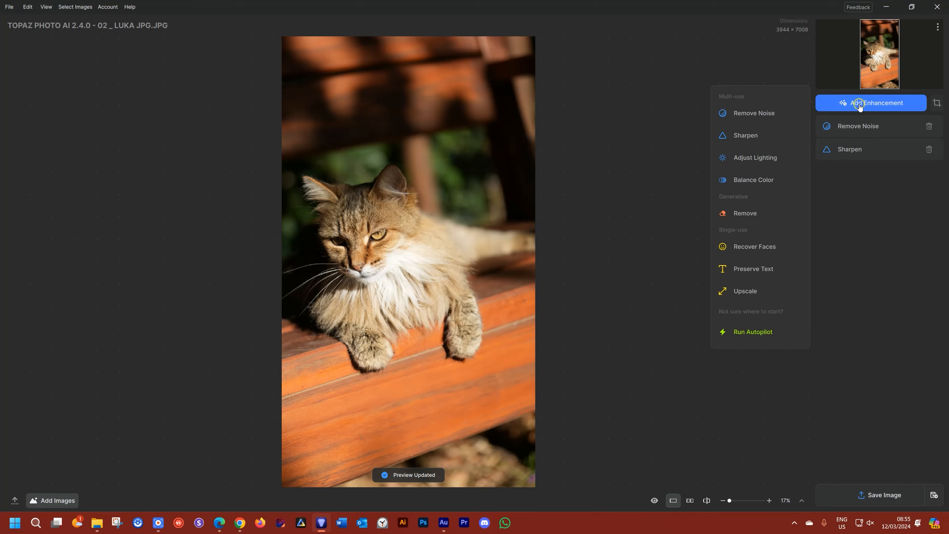
pyautogui.click(772, 160)
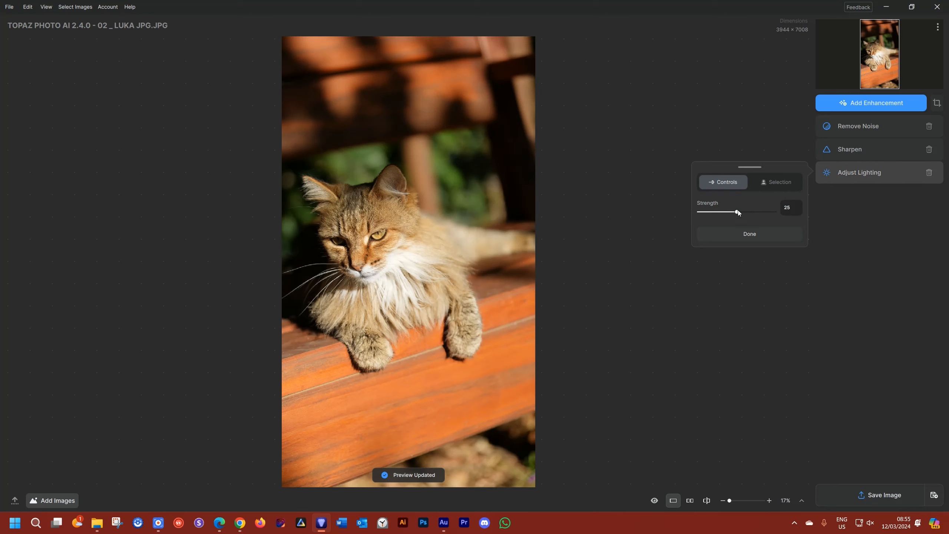
pyautogui.moveTo(738, 211); pyautogui.dragTo(744, 212)
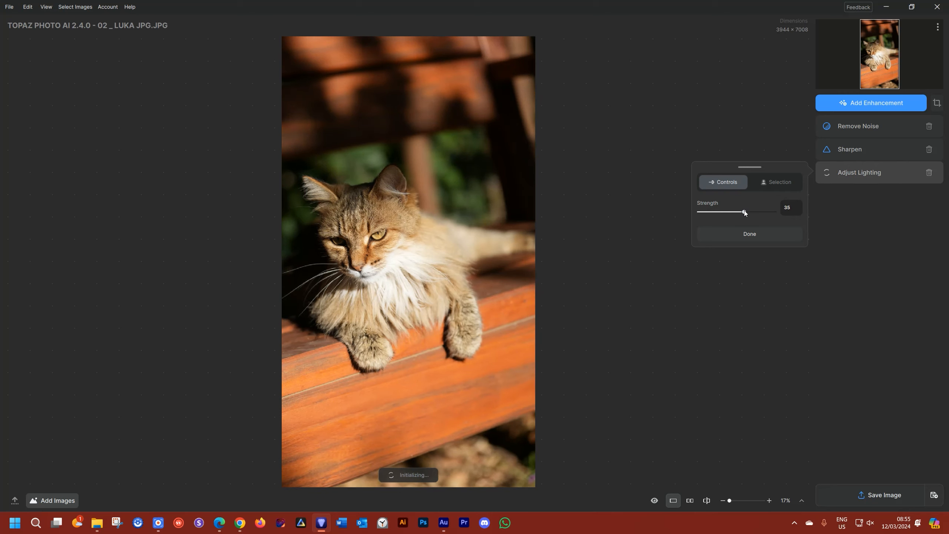
pyautogui.moveTo(744, 211); pyautogui.dragTo(710, 212)
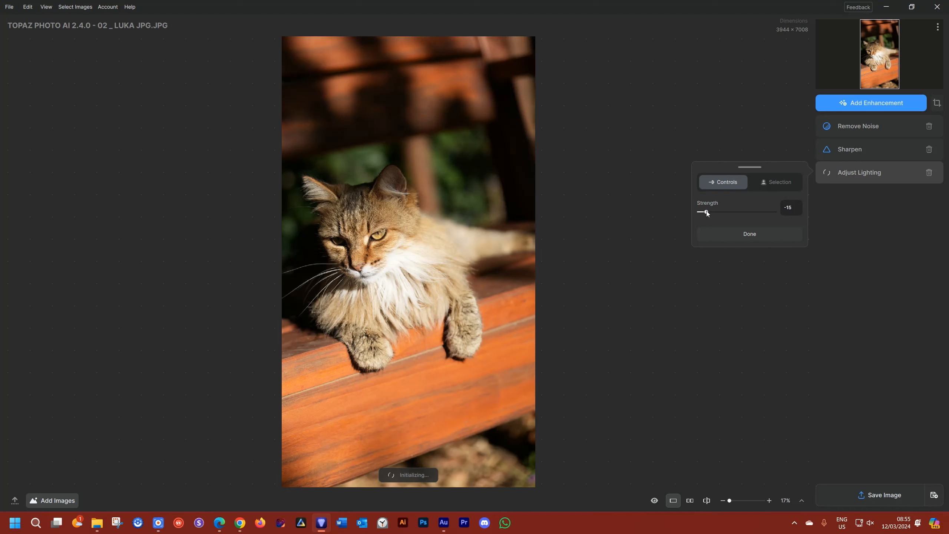
pyautogui.moveTo(706, 210); pyautogui.dragTo(701, 211)
# - Compare the cat photo's lighting preview with the original several times, then set the Adjust Lighting strength to 1
pyautogui.click(471, 220)
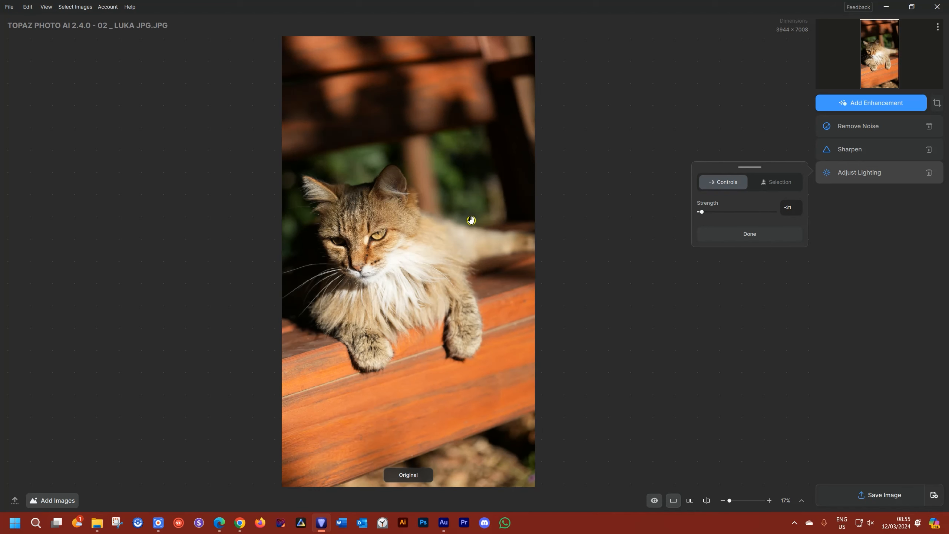
pyautogui.click(471, 220)
pyautogui.click(471, 219)
pyautogui.click(471, 220)
pyautogui.click(471, 219)
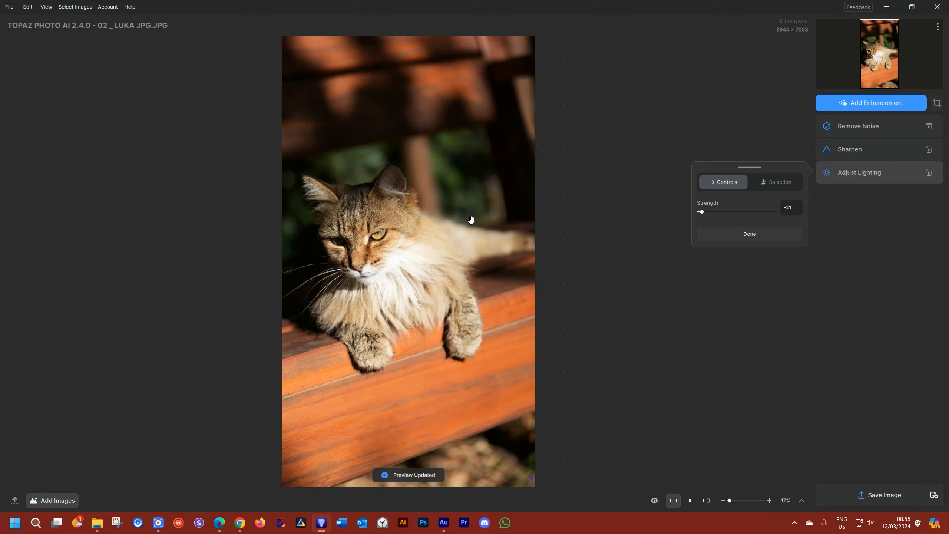
pyautogui.click(471, 220)
pyautogui.click(459, 219)
pyautogui.moveTo(702, 212); pyautogui.dragTo(718, 213)
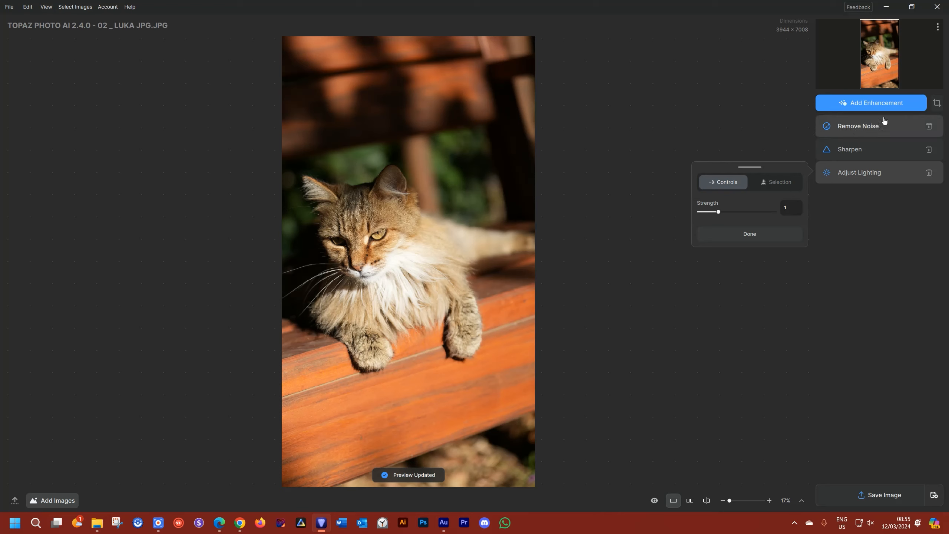
# - Remove the Adjust Lighting enhancement from the cat photo and add Balance Color in its place
pyautogui.click(928, 172)
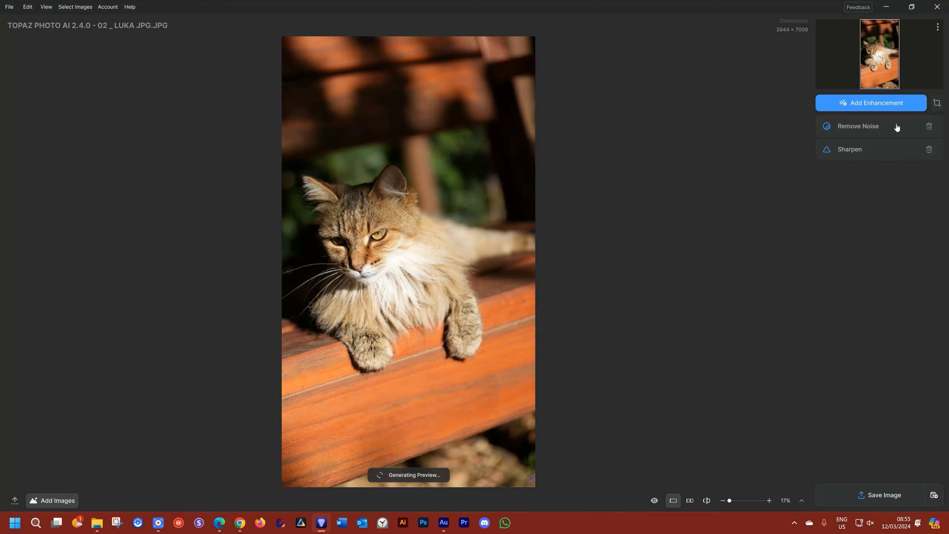
pyautogui.click(885, 107)
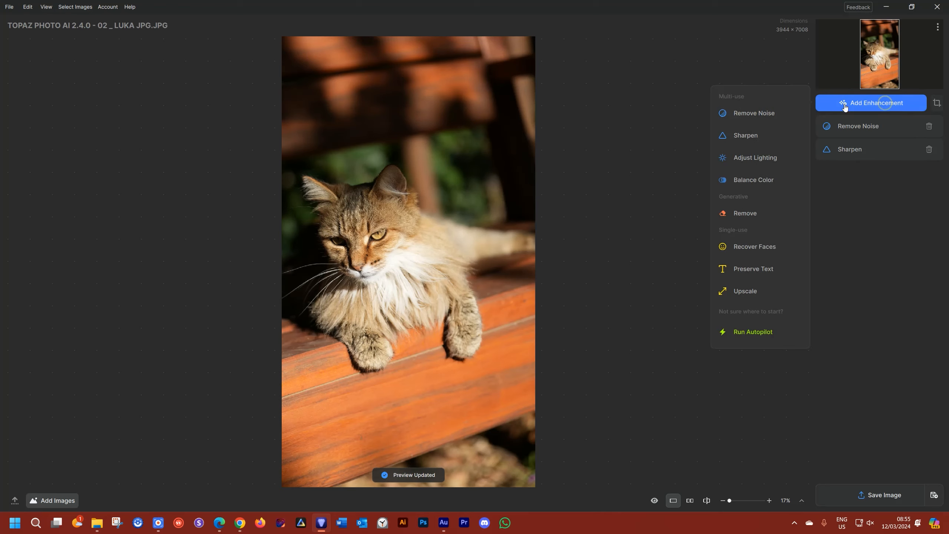
pyautogui.click(753, 183)
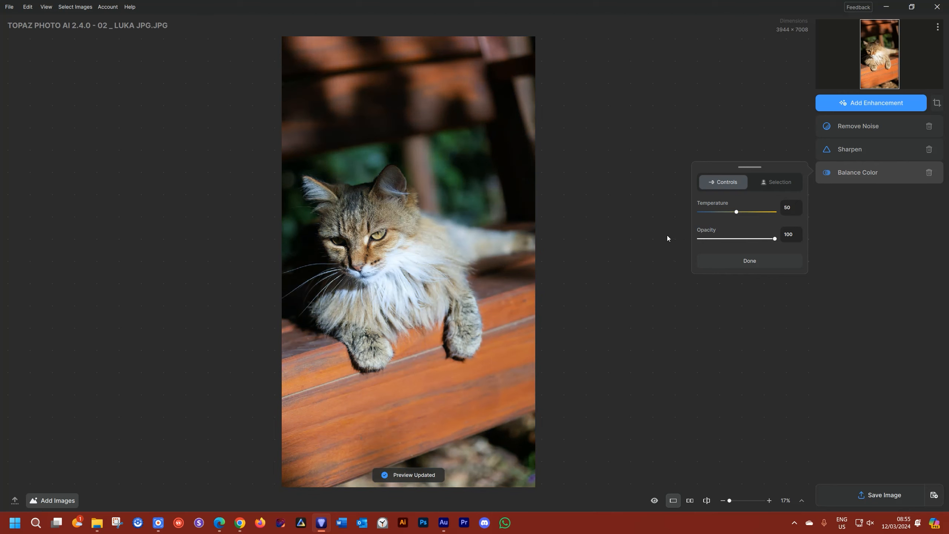
# - Try a color temperature of 29, set it to 74, and compare the cat's balanced colors with the original up close
pyautogui.moveTo(736, 211); pyautogui.dragTo(720, 213)
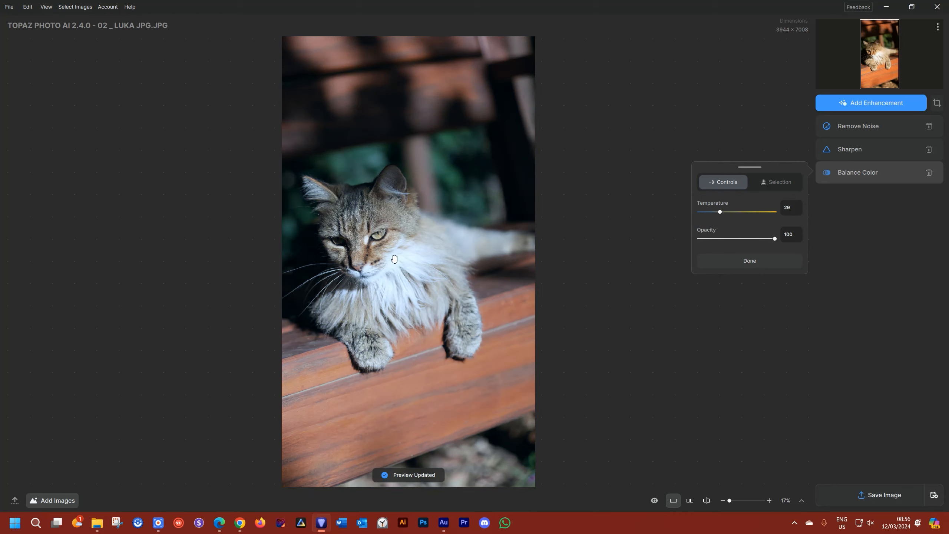
pyautogui.moveTo(721, 212); pyautogui.dragTo(755, 214)
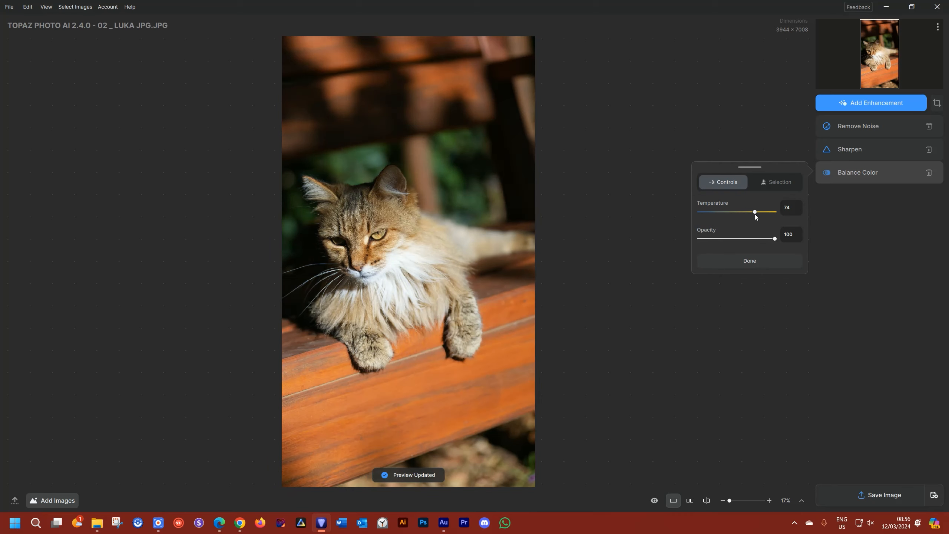
pyautogui.click(467, 246)
pyautogui.click(467, 246)
pyautogui.click(467, 246)
pyautogui.scroll(4, 463, 213)
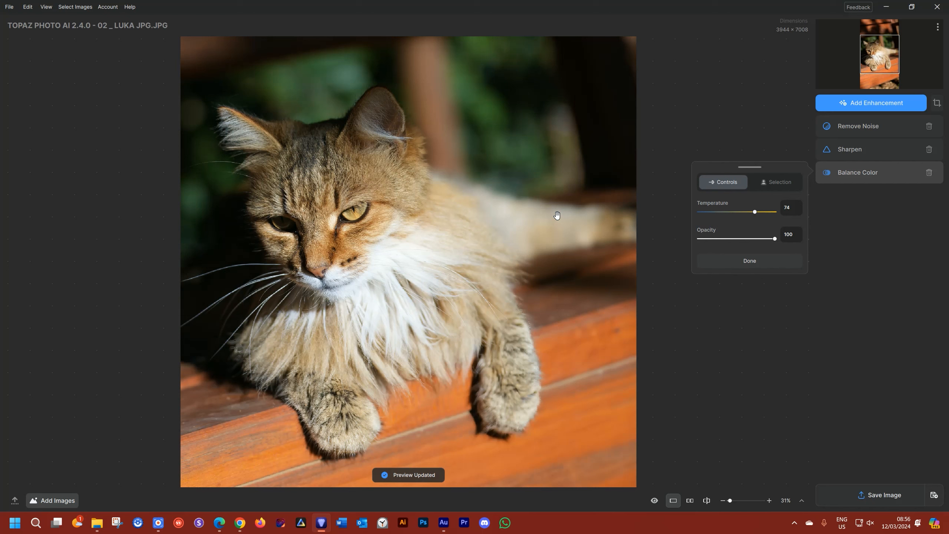
pyautogui.click(557, 215)
pyautogui.moveTo(557, 216); pyautogui.dragTo(485, 206)
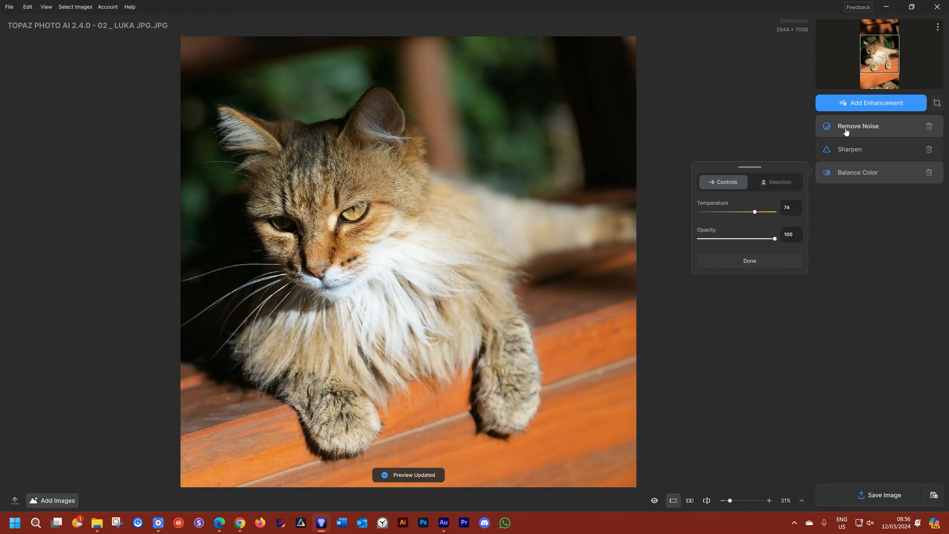
pyautogui.moveTo(332, 201); pyautogui.dragTo(333, 201)
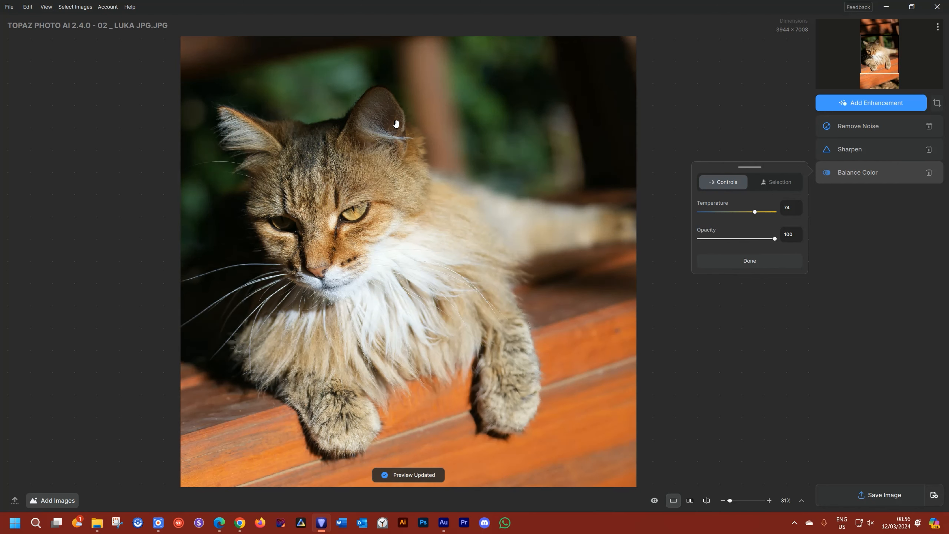
# - Reduce the opacity of the cat photo's Balance Color enhancement to 49
pyautogui.moveTo(339, 133); pyautogui.dragTo(338, 133)
pyautogui.scroll(-6, 417, 243)
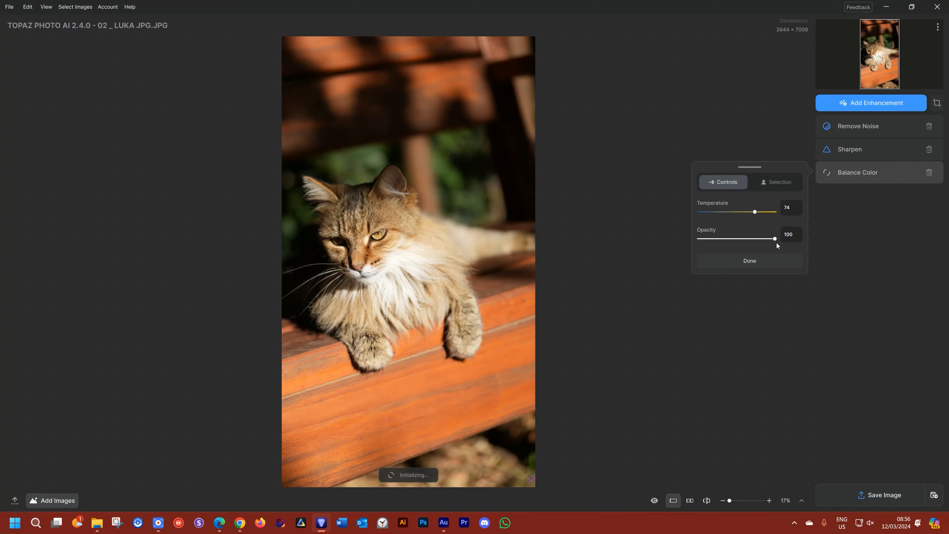
pyautogui.moveTo(776, 238); pyautogui.dragTo(737, 242)
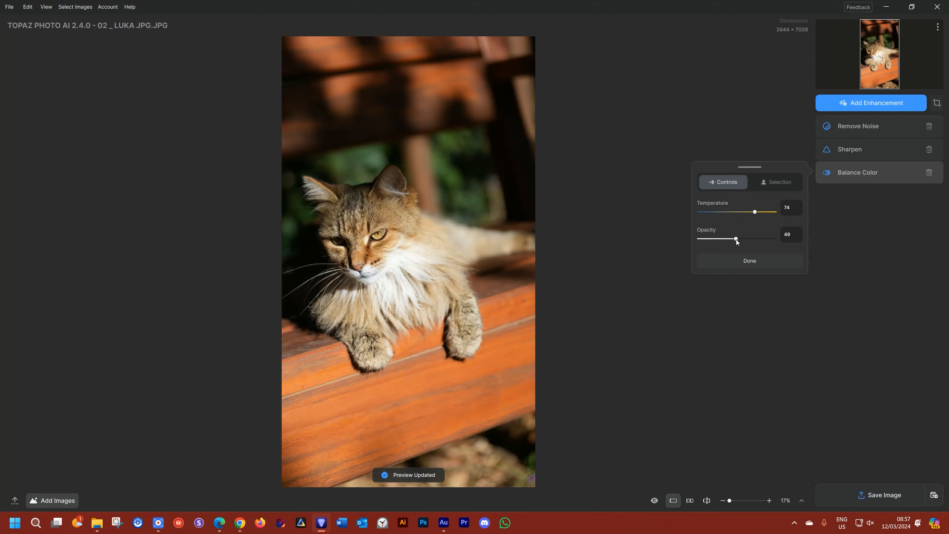
# - Add a Remove enhancement to the reunion photo and accept that previous enhancements will be locked
pyautogui.click(892, 104)
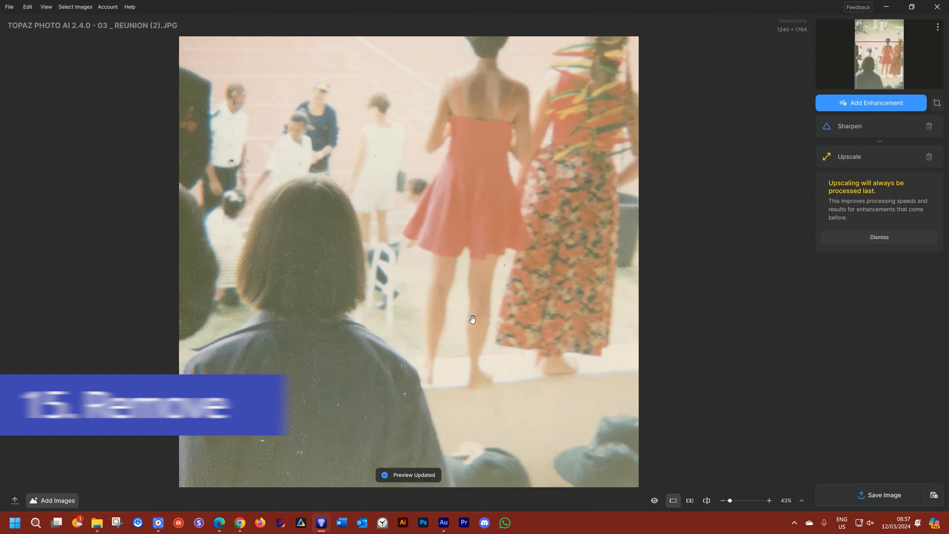
pyautogui.click(845, 104)
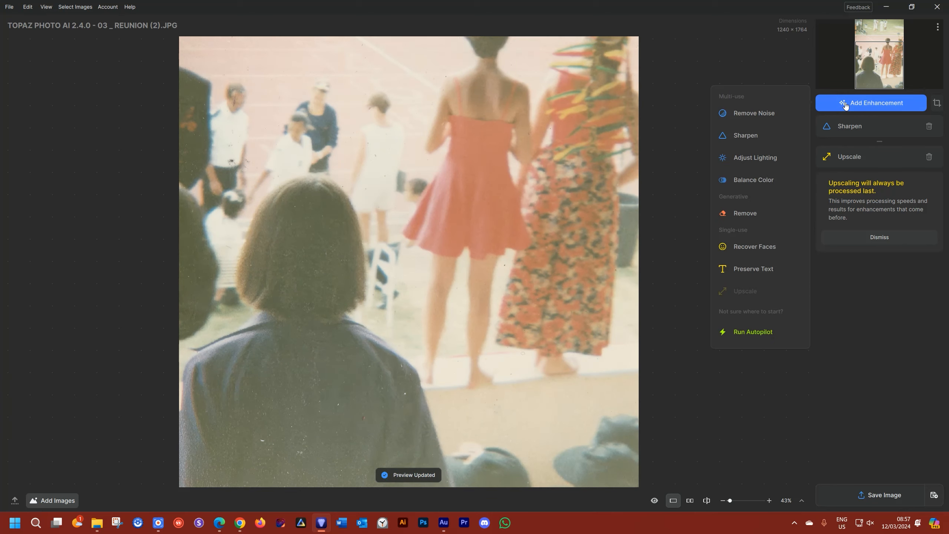
pyautogui.click(745, 214)
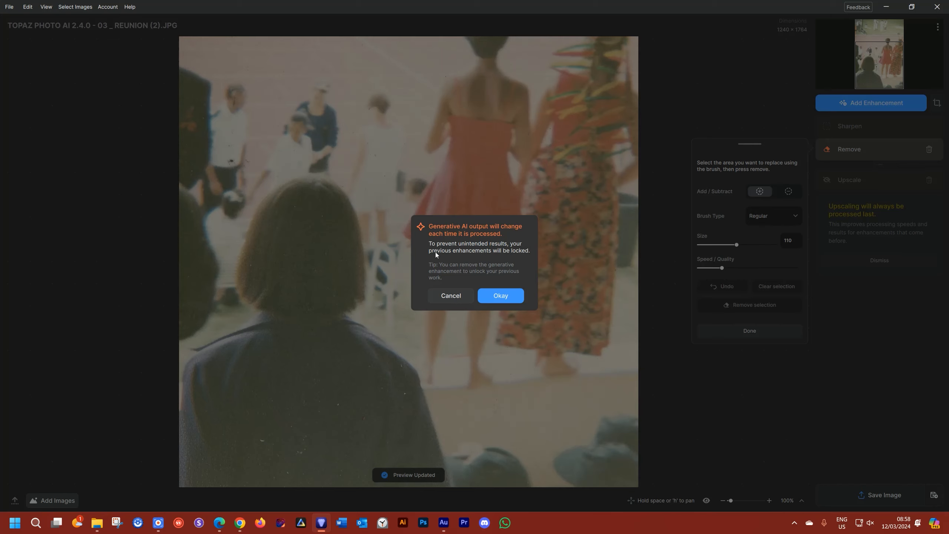
pyautogui.click(493, 299)
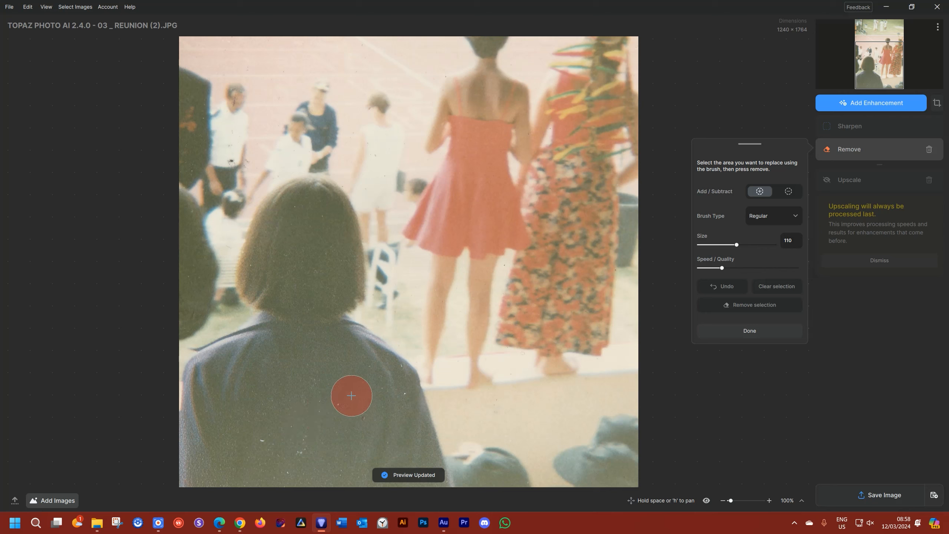
# - Reduce the Remove brush size to 15 to suit the small dust specks on the foreground person's dark coat
pyautogui.hotkey('ctrl', '=')
pyautogui.hotkey('ctrl', '=')
pyautogui.moveTo(144, 343); pyautogui.dragTo(531, 2)
pyautogui.moveTo(440, 445); pyautogui.dragTo(348, 141)
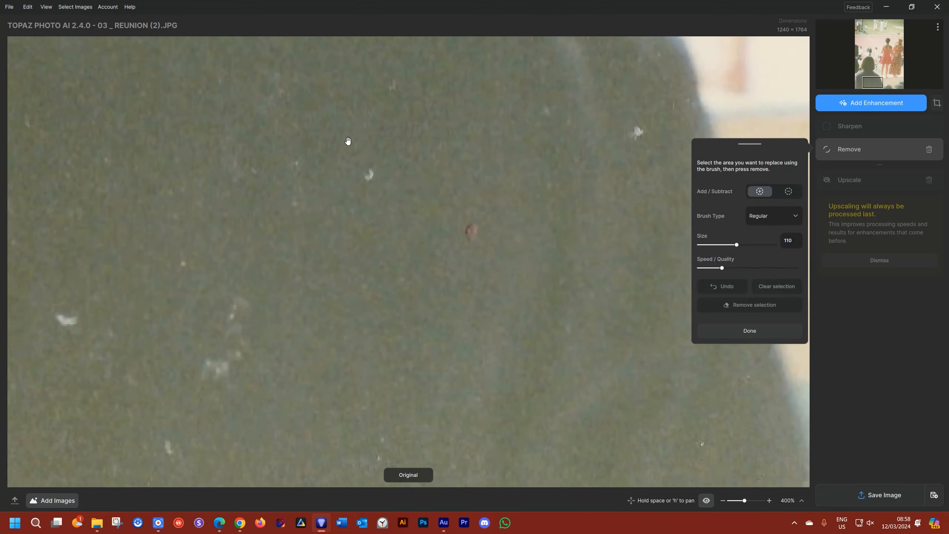
pyautogui.moveTo(620, 189); pyautogui.dragTo(510, 314)
pyautogui.click(526, 255)
pyautogui.scroll(-1, 531, 254)
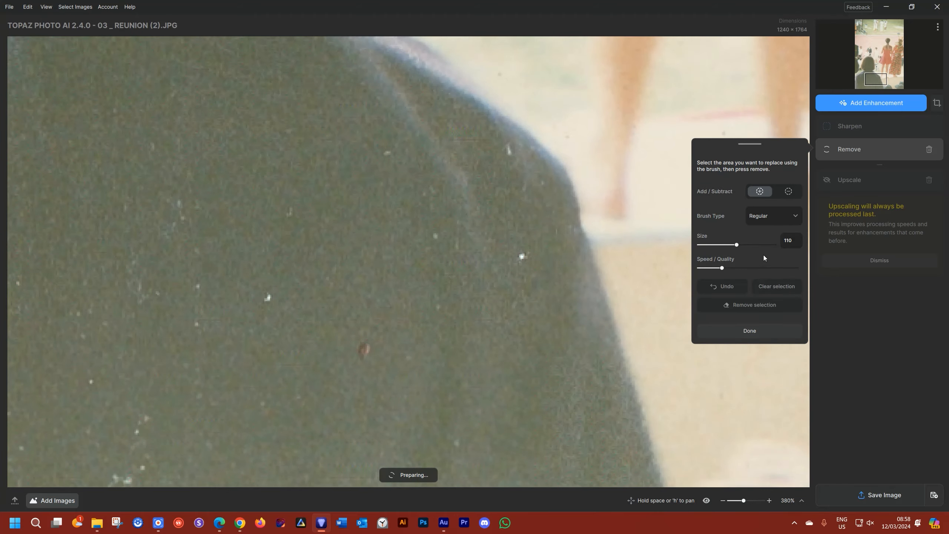
pyautogui.moveTo(727, 245); pyautogui.dragTo(722, 245)
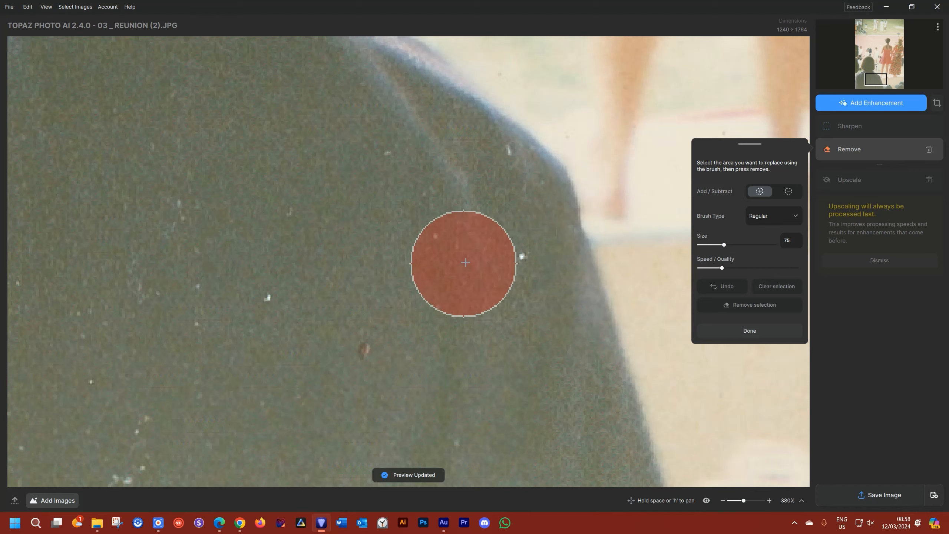
pyautogui.scroll(-1, 463, 264)
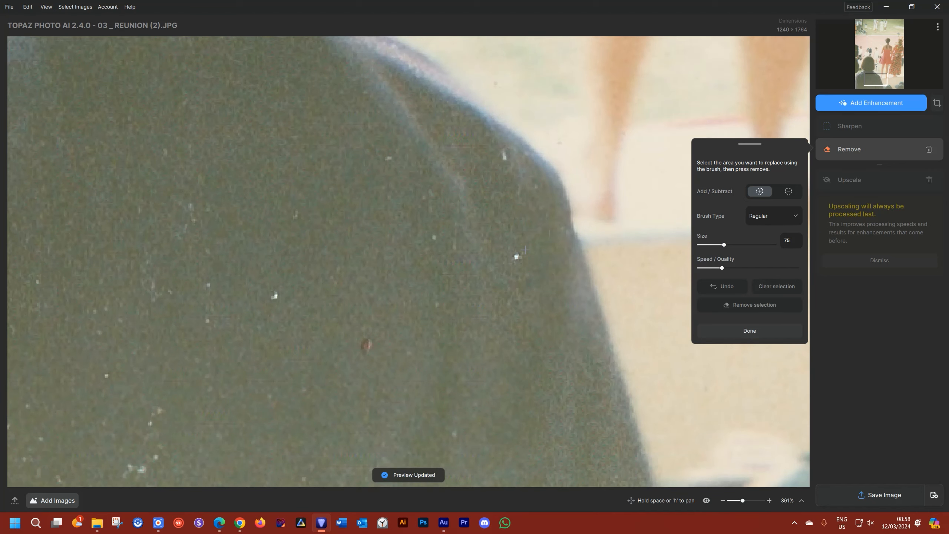
pyautogui.press('[')
pyautogui.press('[')
pyautogui.press('[')
pyautogui.press('[')
pyautogui.press('[')
pyautogui.press('[')
pyautogui.press('[')
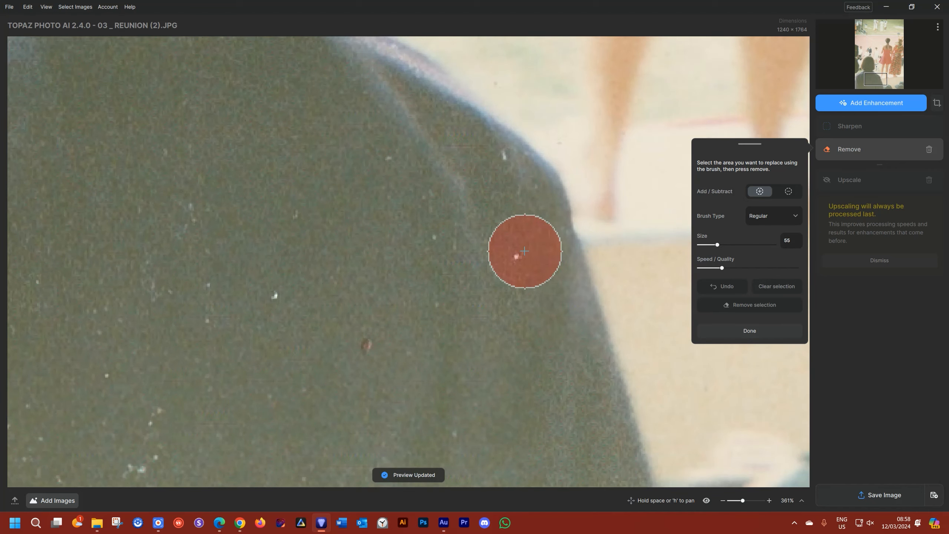
pyautogui.press('[')
pyautogui.press('[')
pyautogui.press('[')
pyautogui.press('[')
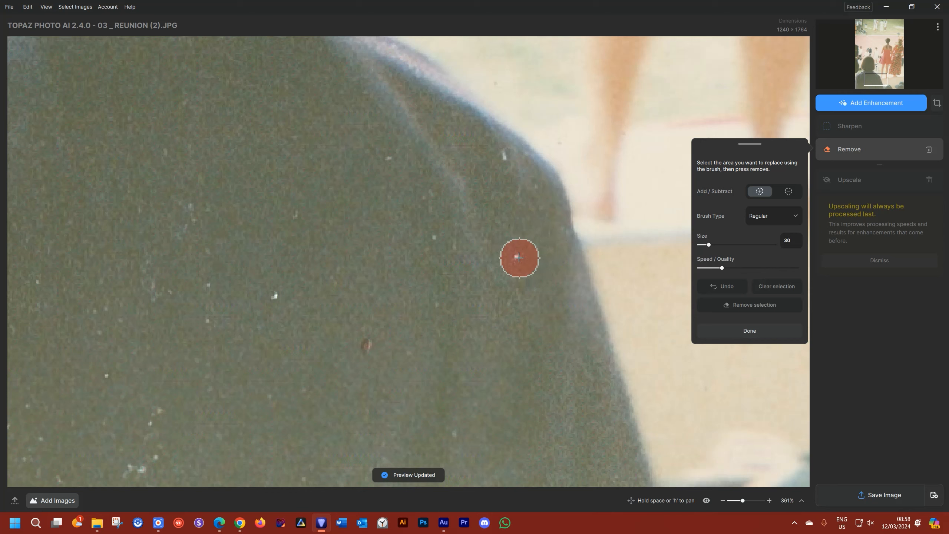
# - Brush over the most visible specks around the coat's right shoulder, including the brown one and the elongated one near the seam
pyautogui.click(516, 254)
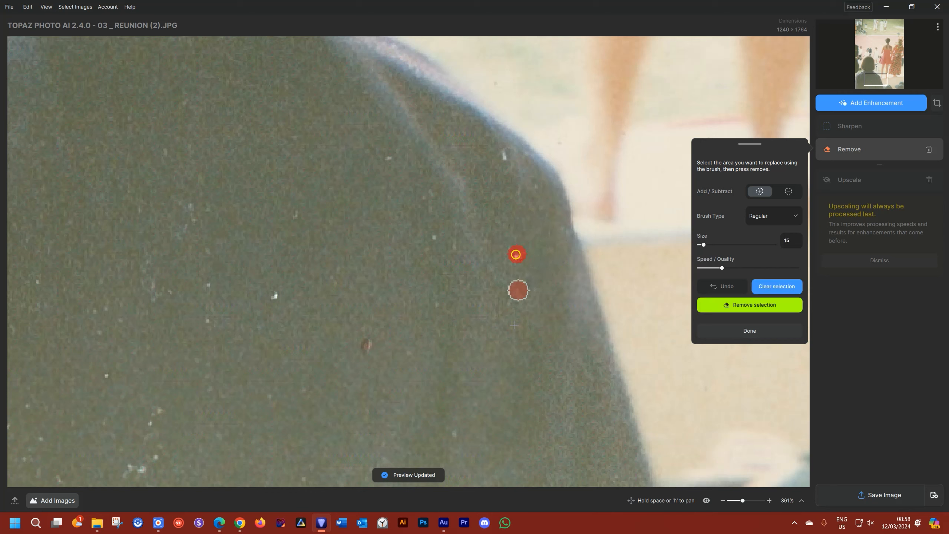
pyautogui.click(275, 293)
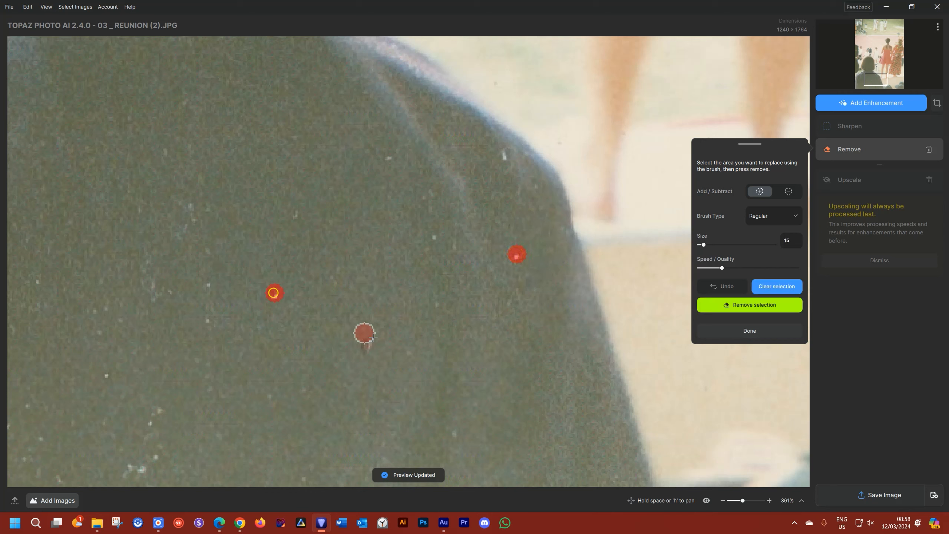
pyautogui.click(363, 344)
pyautogui.click(502, 153)
pyautogui.moveTo(502, 154); pyautogui.dragTo(502, 161)
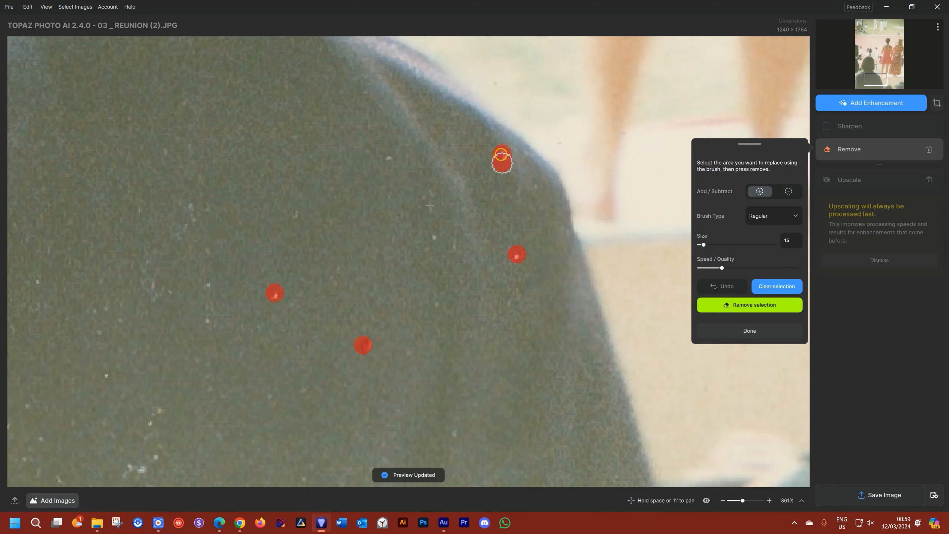
# - Mark the remaining specks across the coat, remove the whole selection and compare the result with the original
pyautogui.moveTo(129, 467); pyautogui.dragTo(150, 458)
pyautogui.click(151, 458)
pyautogui.click(158, 407)
pyautogui.click(151, 422)
pyautogui.click(205, 323)
pyautogui.click(207, 284)
pyautogui.click(453, 438)
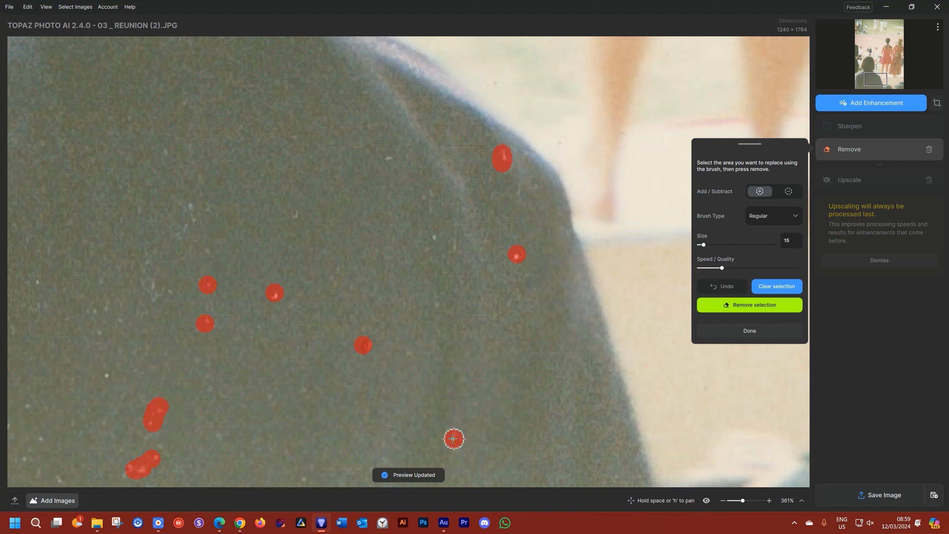
pyautogui.click(436, 237)
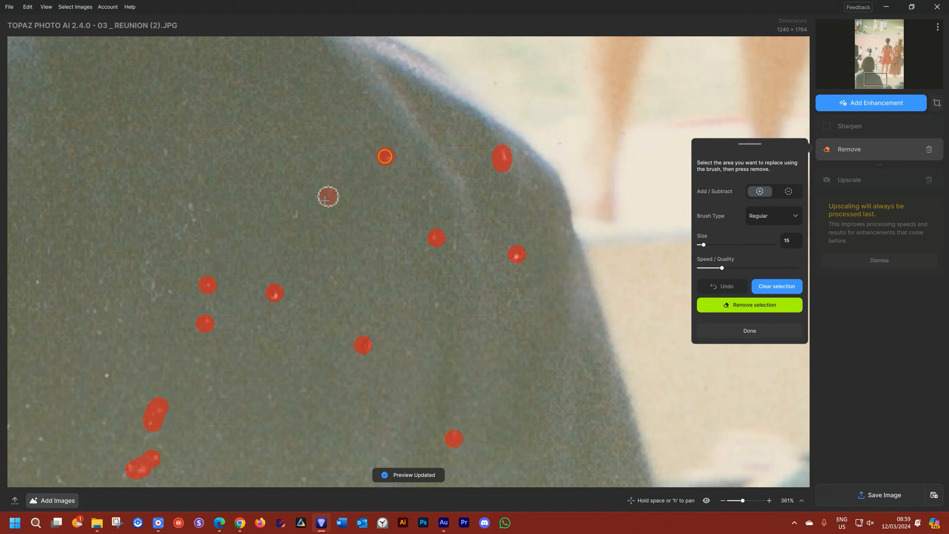
pyautogui.click(292, 218)
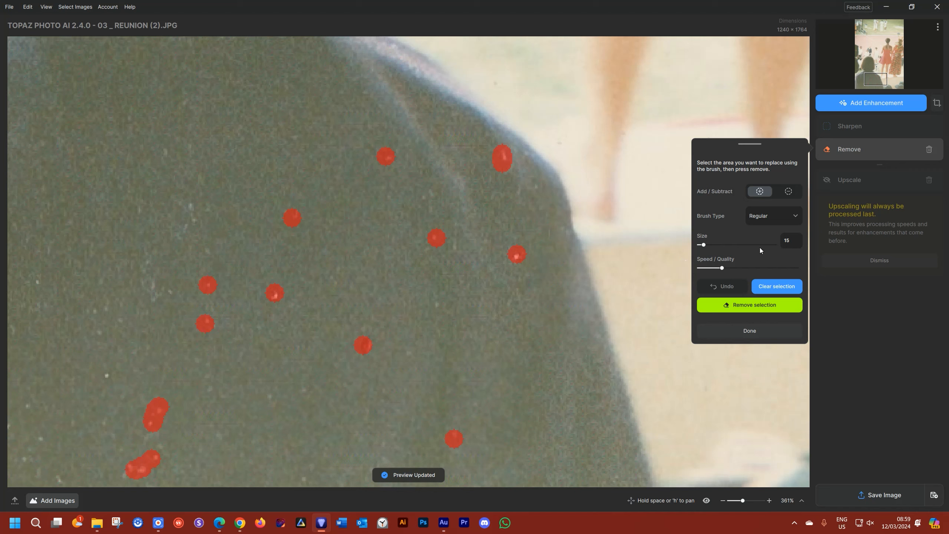
pyautogui.click(738, 308)
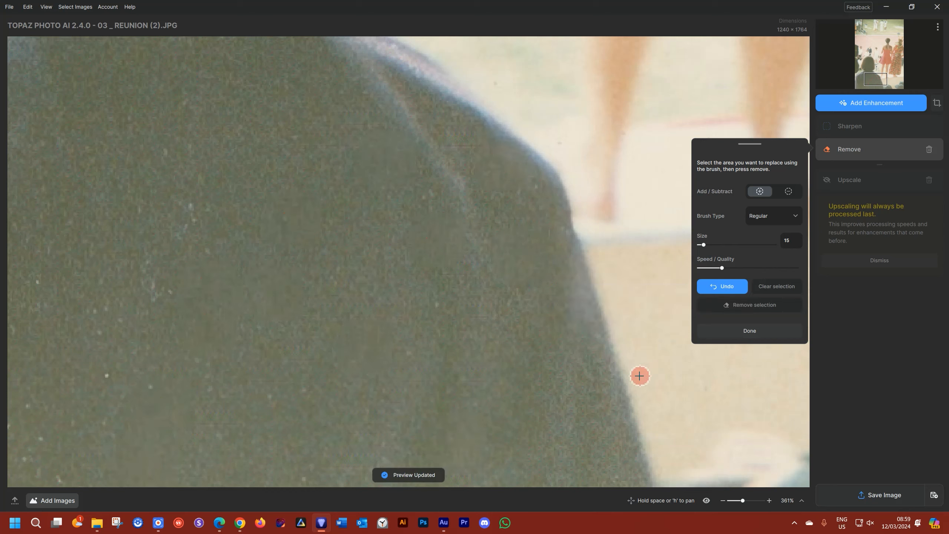
pyautogui.press('space')
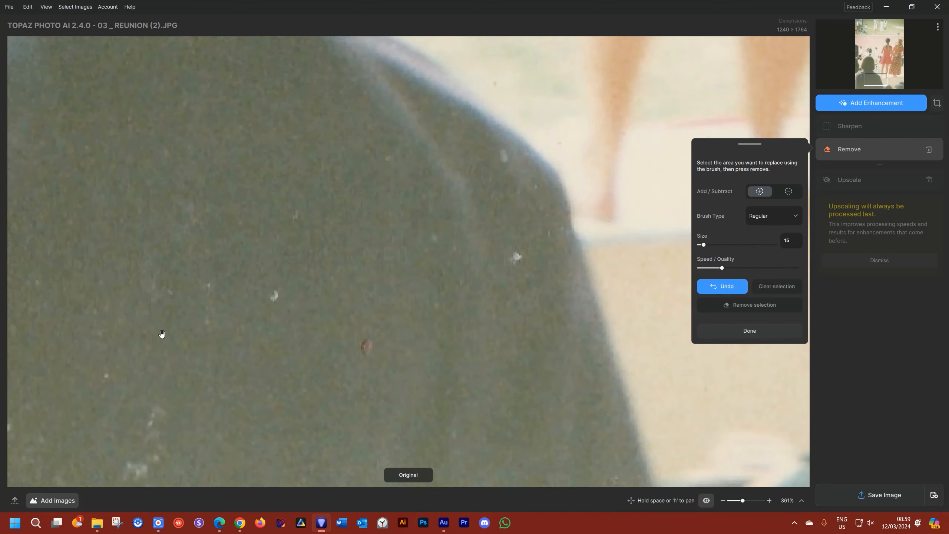
pyautogui.press('space')
pyautogui.press('space')
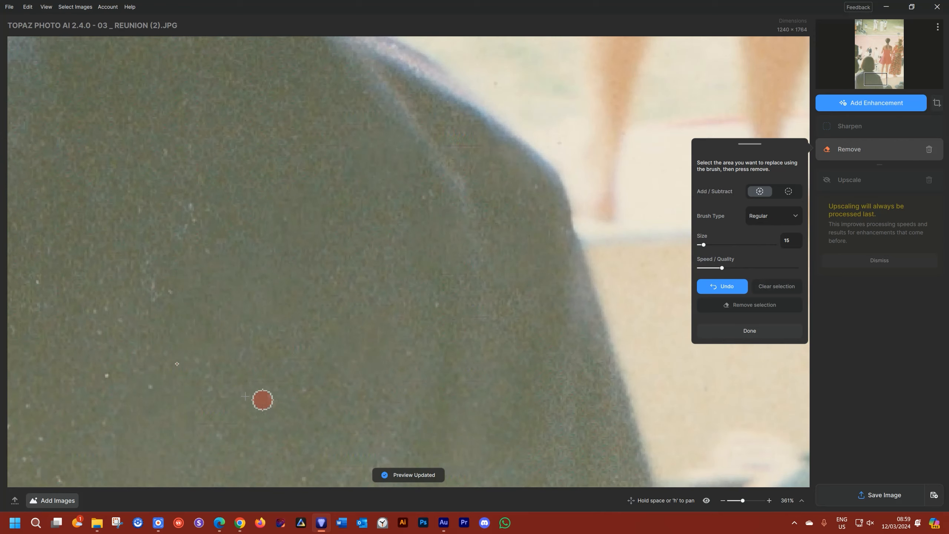
# - Mark the white streak and scattered specks on the lower left part of the coat and remove the selection
pyautogui.press('space')
pyautogui.moveTo(185, 383); pyautogui.dragTo(570, 127)
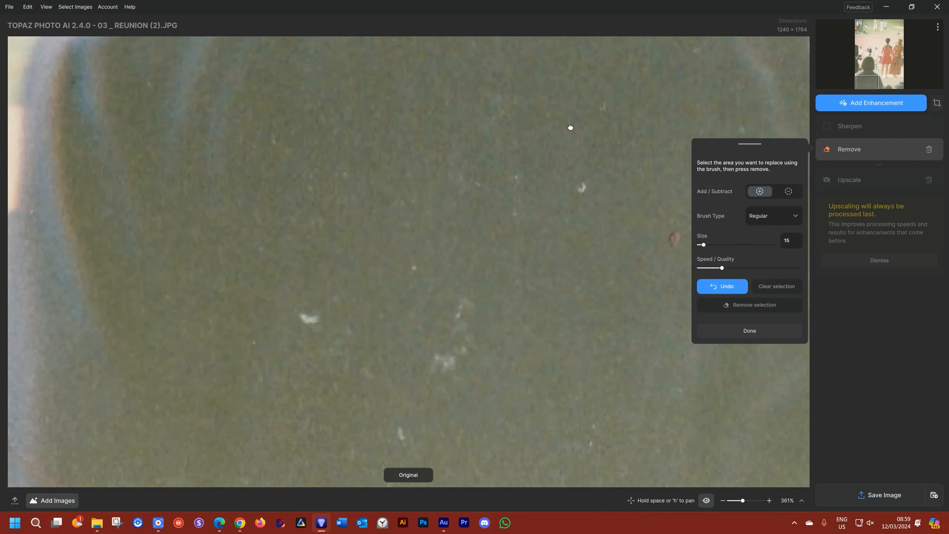
pyautogui.moveTo(152, 307)
pyautogui.mouseDown()
pyautogui.moveTo(347, 334)
pyautogui.moveTo(312, 356)
pyautogui.moveTo(301, 347)
pyautogui.moveTo(321, 348)
pyautogui.mouseUp()
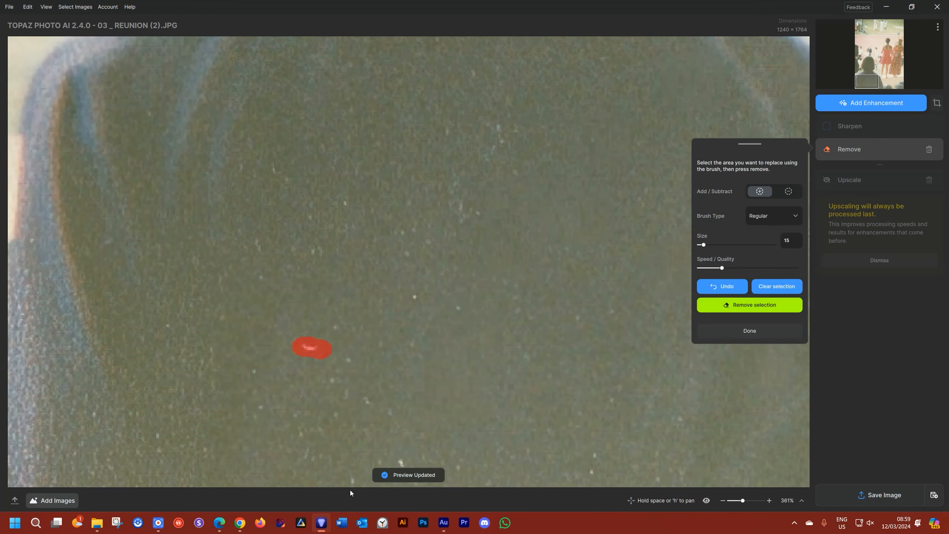
pyautogui.click(351, 476)
pyautogui.click(402, 459)
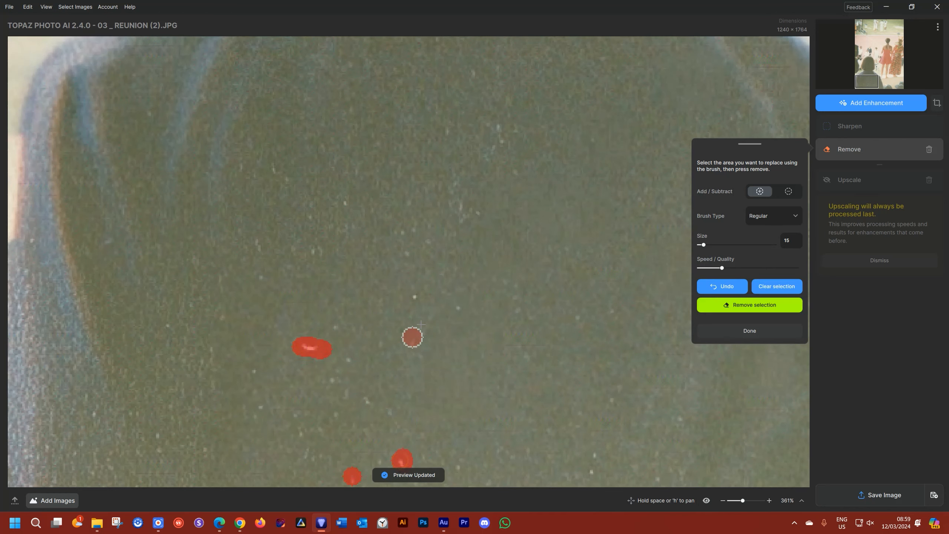
pyautogui.click(413, 296)
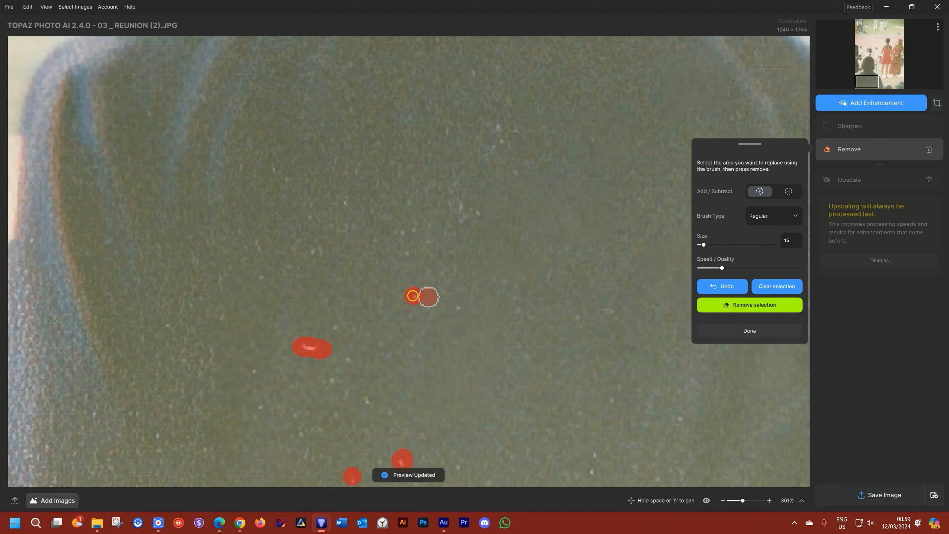
pyautogui.click(748, 305)
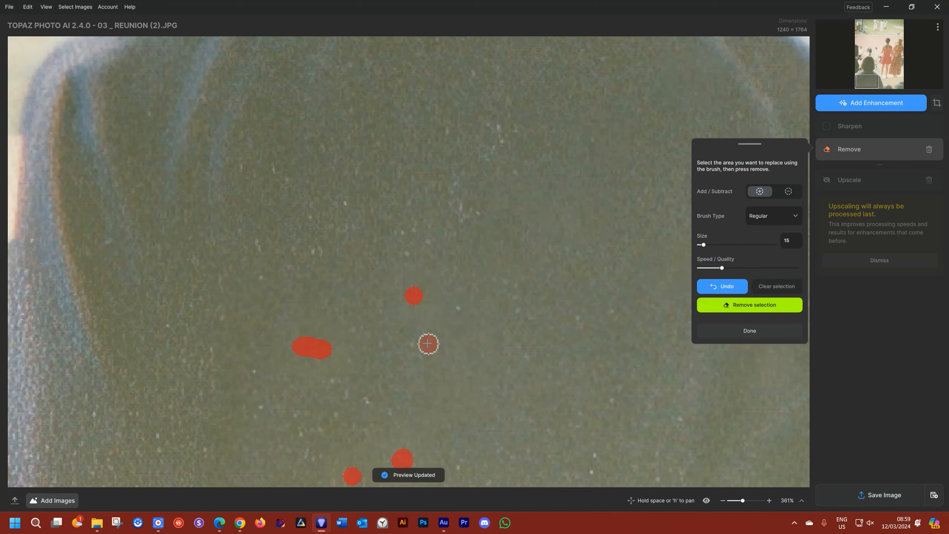
pyautogui.click(728, 288)
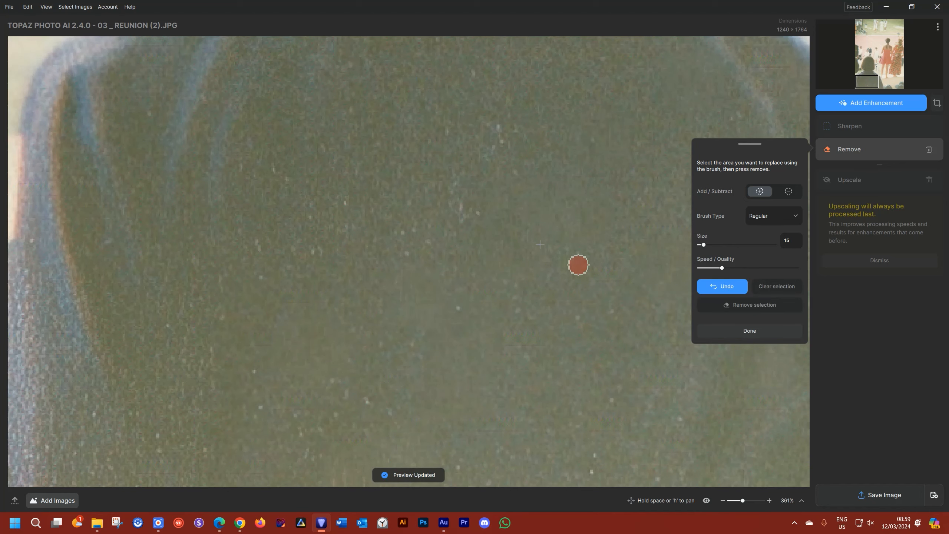
# - Brush over the marks on the face, white shirt and arm area of the standing figure beside the dark edge, and remove them
pyautogui.moveTo(551, 216); pyautogui.dragTo(233, 330)
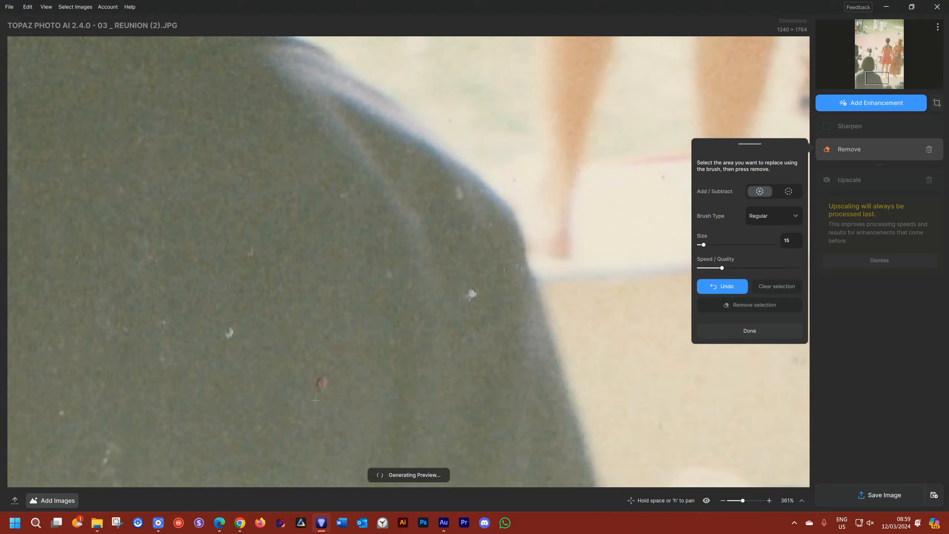
pyautogui.moveTo(373, 176); pyautogui.dragTo(336, 431)
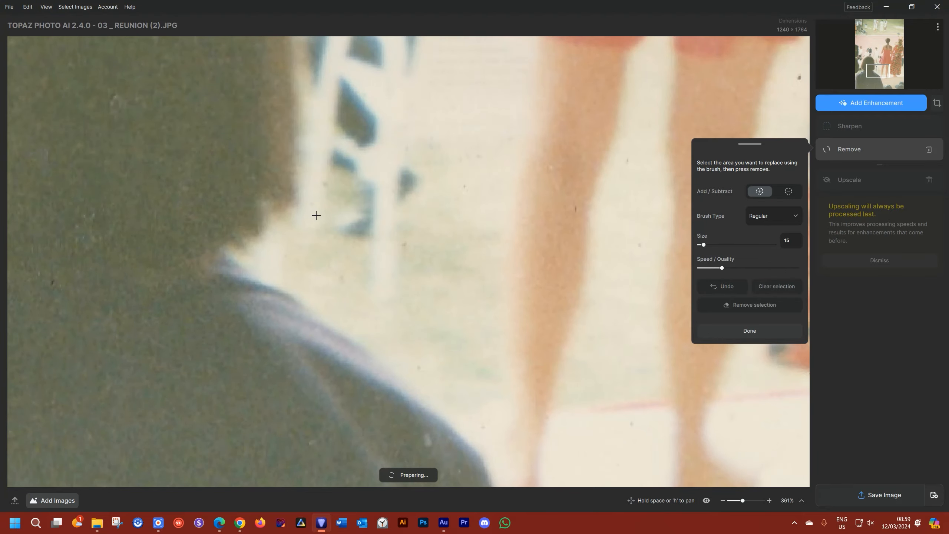
pyautogui.moveTo(273, 178); pyautogui.dragTo(494, 443)
pyautogui.moveTo(379, 169); pyautogui.dragTo(434, 475)
pyautogui.moveTo(72, 262)
pyautogui.mouseDown()
pyautogui.moveTo(183, 389)
pyautogui.moveTo(195, 388)
pyautogui.moveTo(194, 403)
pyautogui.mouseUp()
pyautogui.moveTo(193, 337); pyautogui.dragTo(200, 335)
pyautogui.moveTo(200, 275); pyautogui.dragTo(202, 293)
pyautogui.moveTo(256, 387)
pyautogui.mouseDown()
pyautogui.moveTo(260, 395)
pyautogui.moveTo(241, 411)
pyautogui.moveTo(250, 419)
pyautogui.mouseUp()
pyautogui.moveTo(211, 141); pyautogui.dragTo(209, 204)
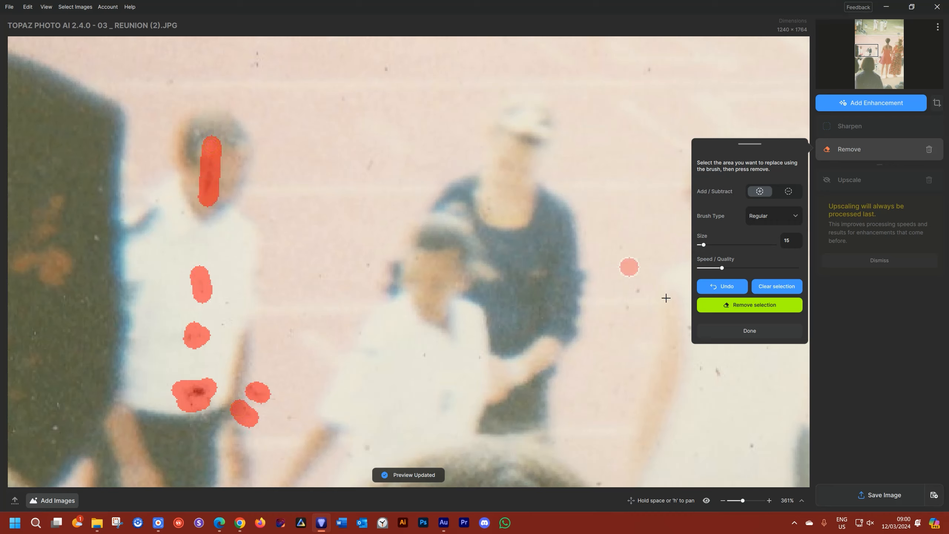
pyautogui.click(748, 310)
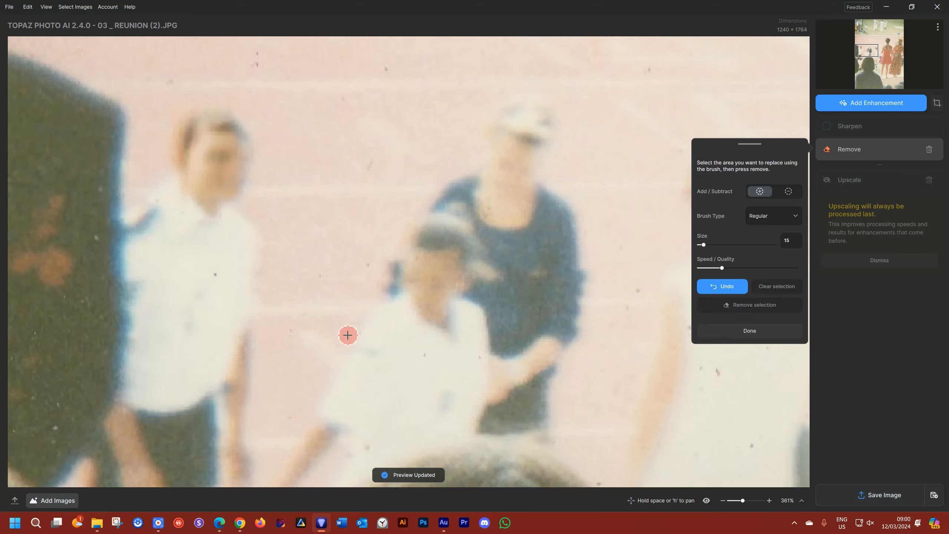
pyautogui.hotkey('ctrl', 'z')
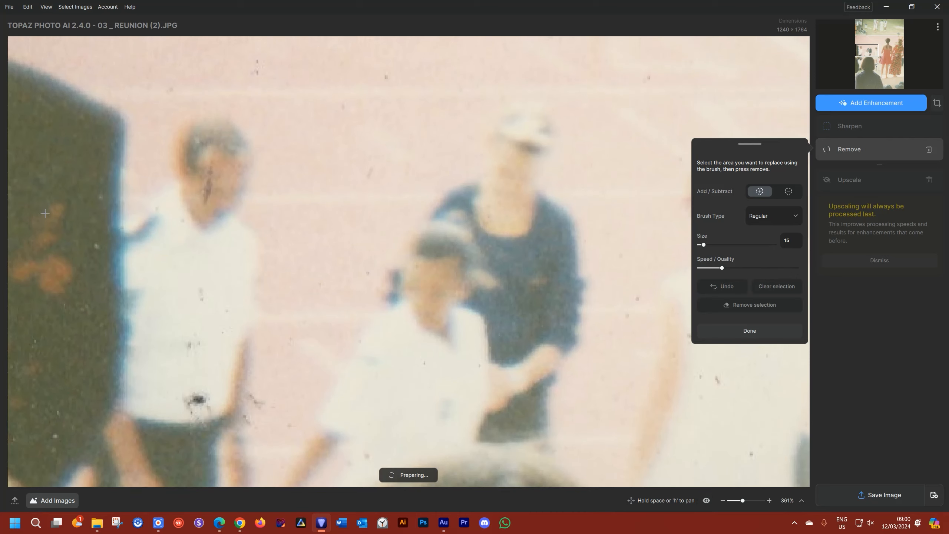
# - Enlarge the Remove brush to 240 and paint over the group of people on the grass at the top of the photo
pyautogui.hotkey('ctrl', '0')
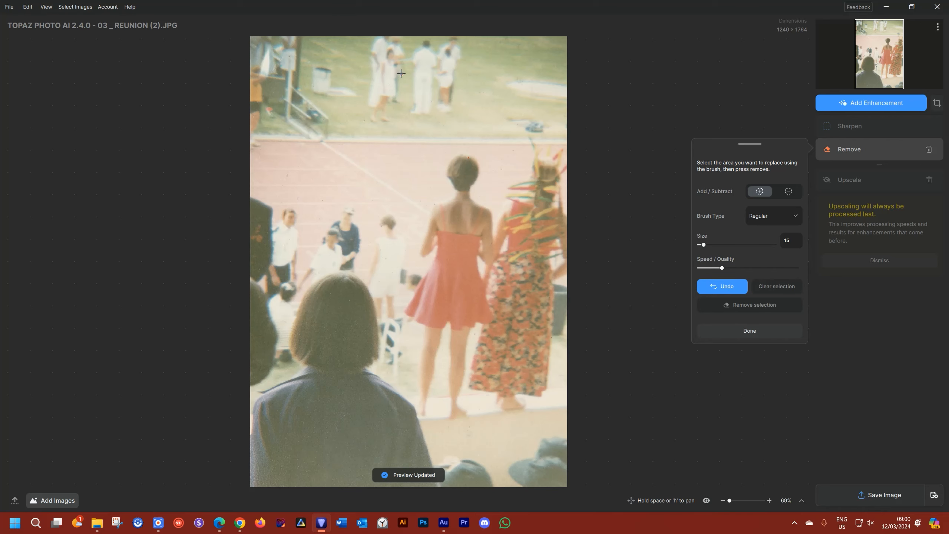
pyautogui.press(']')
pyautogui.press(']')
pyautogui.press(']')
pyautogui.press(']')
pyautogui.press(']')
pyautogui.press(']')
pyautogui.press(']')
pyautogui.press(']')
pyautogui.press(']')
pyautogui.press(']')
pyautogui.press(']')
pyautogui.press(']')
pyautogui.press(']')
pyautogui.press(']')
pyautogui.press(']')
pyautogui.press(']')
pyautogui.press(']')
pyautogui.press(']')
pyautogui.press(']')
pyautogui.press(']')
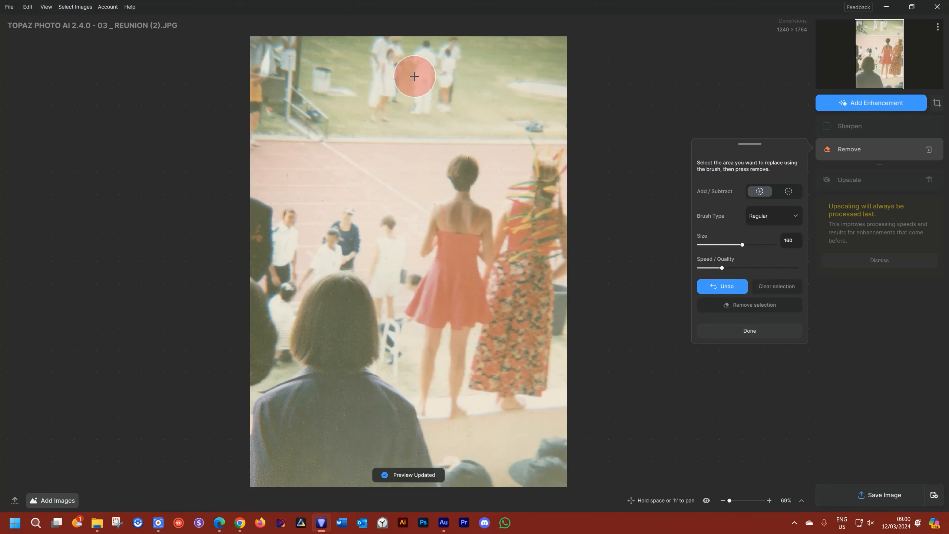
pyautogui.moveTo(432, 66)
pyautogui.mouseDown()
pyautogui.moveTo(431, 89)
pyautogui.moveTo(391, 105)
pyautogui.moveTo(403, 72)
pyautogui.moveTo(394, 54)
pyautogui.moveTo(429, 59)
pyautogui.mouseUp()
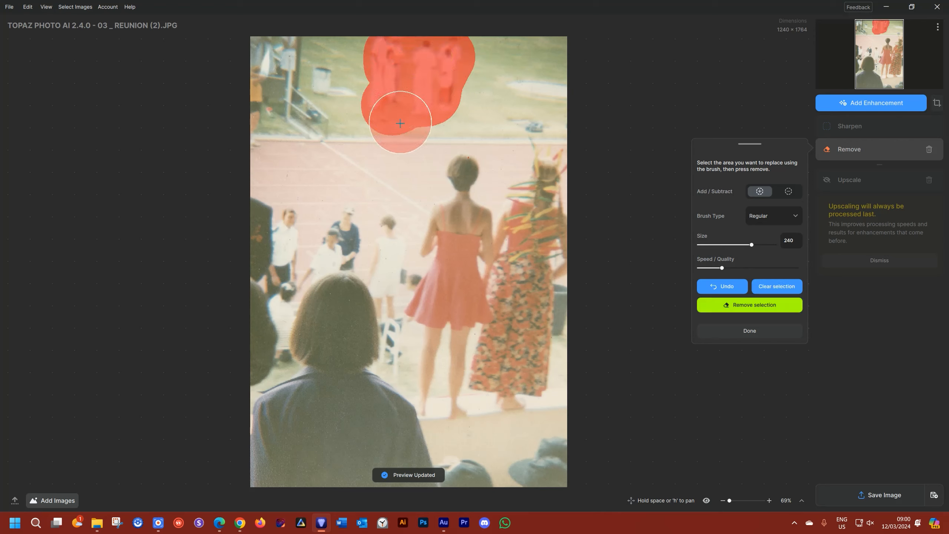
# - Remove the painted group of people, and brush over and remove the stand and objects in the photo's upper left corner
pyautogui.click(748, 309)
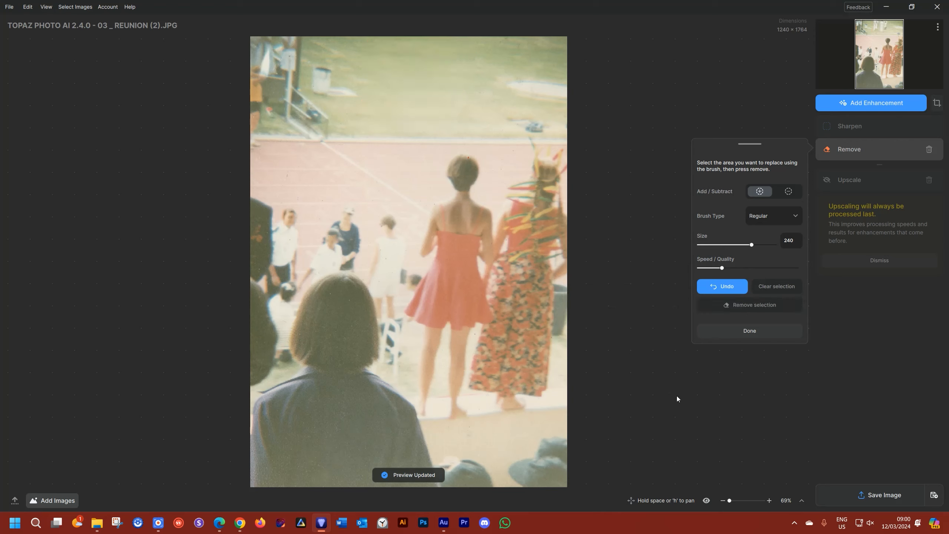
pyautogui.moveTo(307, 116)
pyautogui.mouseDown()
pyautogui.moveTo(328, 96)
pyautogui.moveTo(284, 99)
pyautogui.moveTo(317, 69)
pyautogui.moveTo(297, 74)
pyautogui.moveTo(292, 90)
pyautogui.moveTo(335, 95)
pyautogui.moveTo(276, 101)
pyautogui.mouseUp()
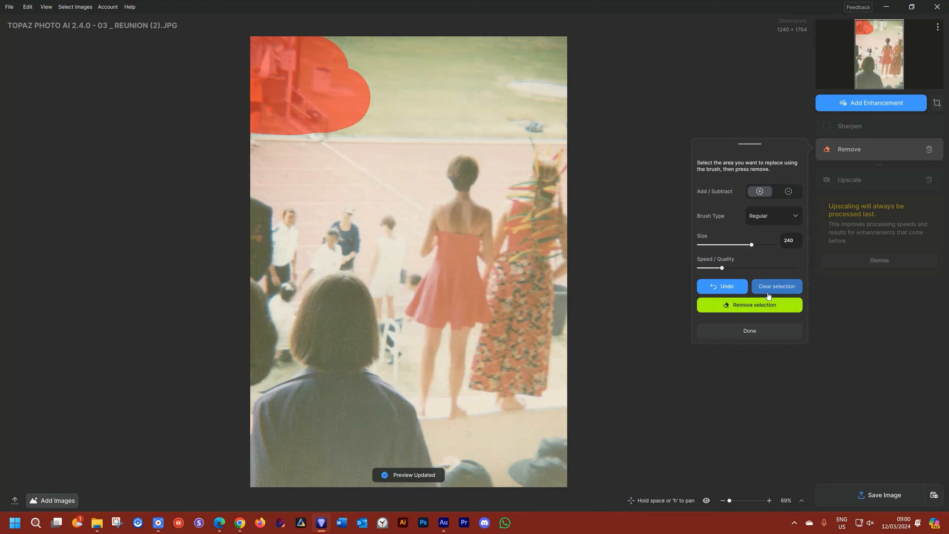
pyautogui.click(757, 308)
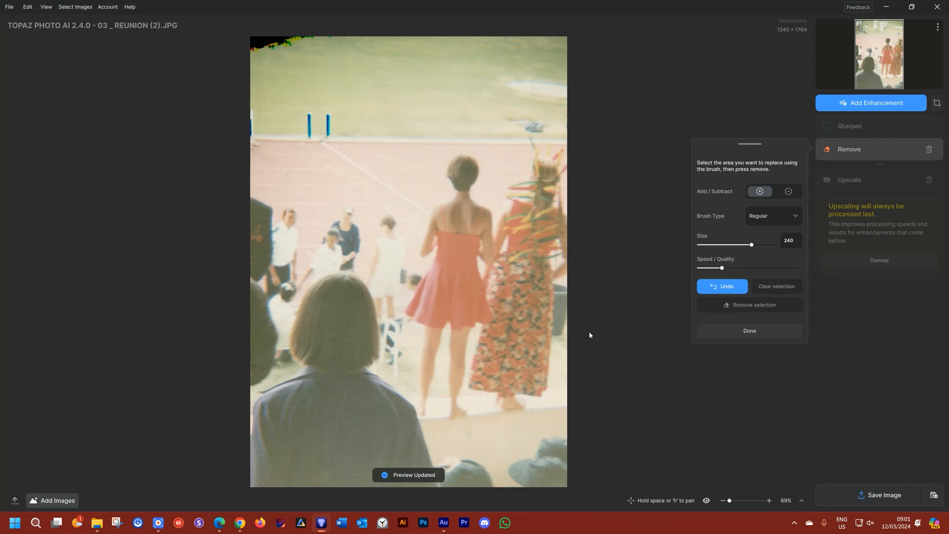
# - Remove the dark artifact in the photo's upper left corner and paint over the blue post remnants on the grass
pyautogui.moveTo(321, 55); pyautogui.dragTo(278, 56)
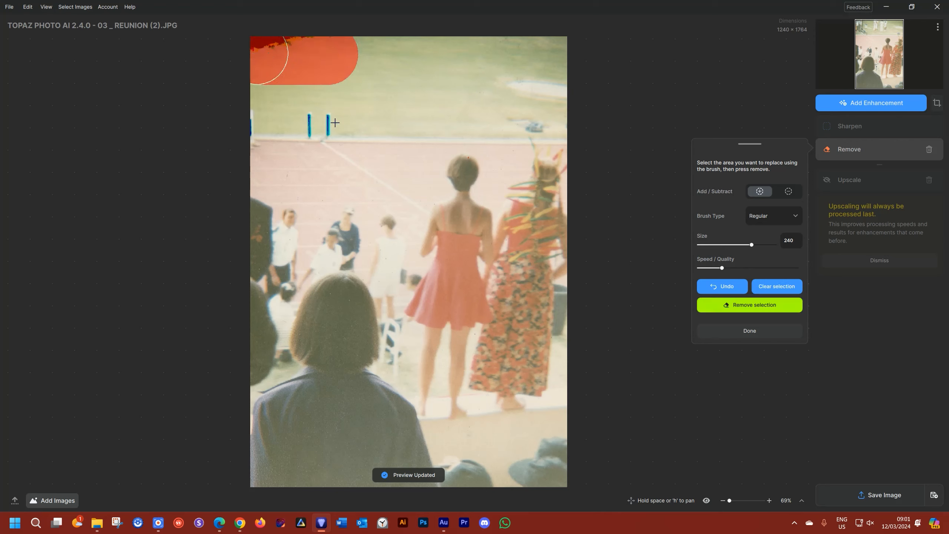
pyautogui.click(724, 305)
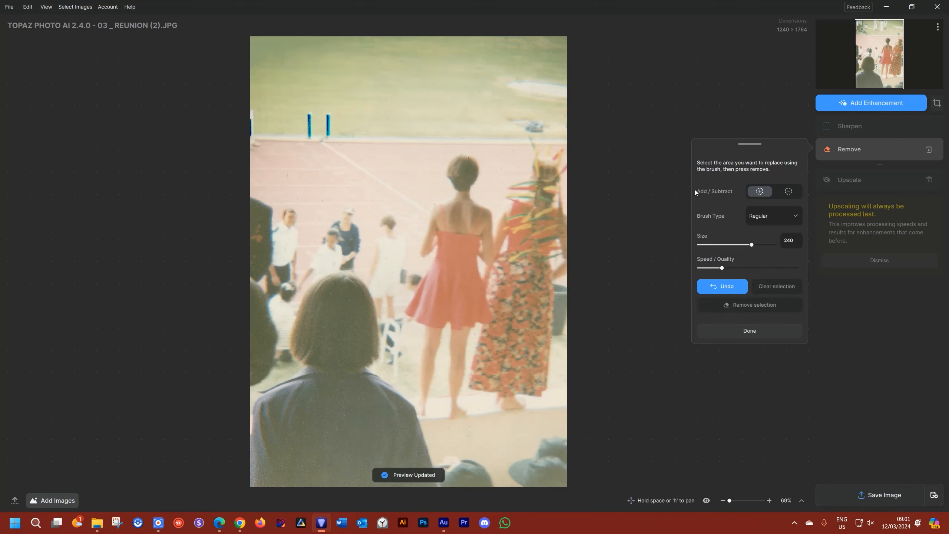
pyautogui.moveTo(328, 102); pyautogui.dragTo(249, 107)
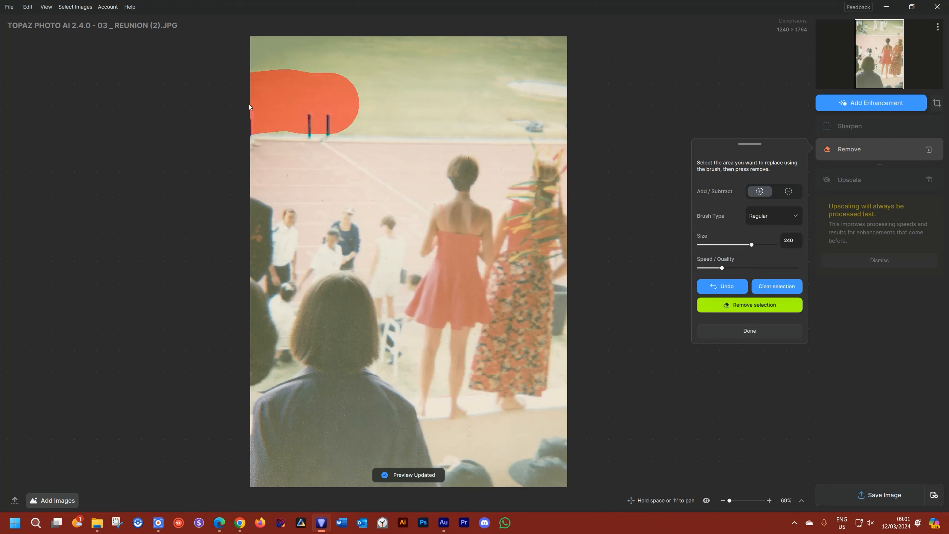
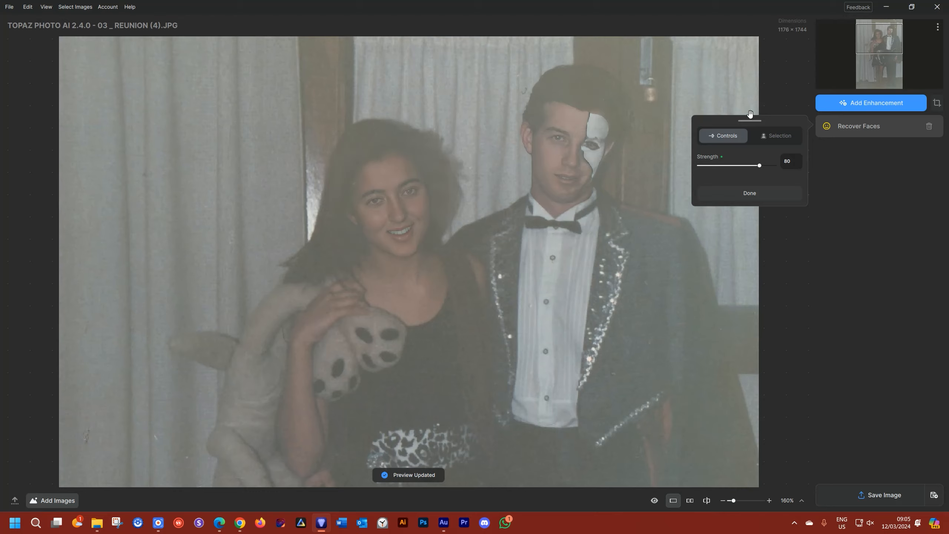
# - Close the current image, discarding its unsaved changes, and reopen the schoolyard photo from the recent images
pyautogui.hotkey('ctrl', 'w')
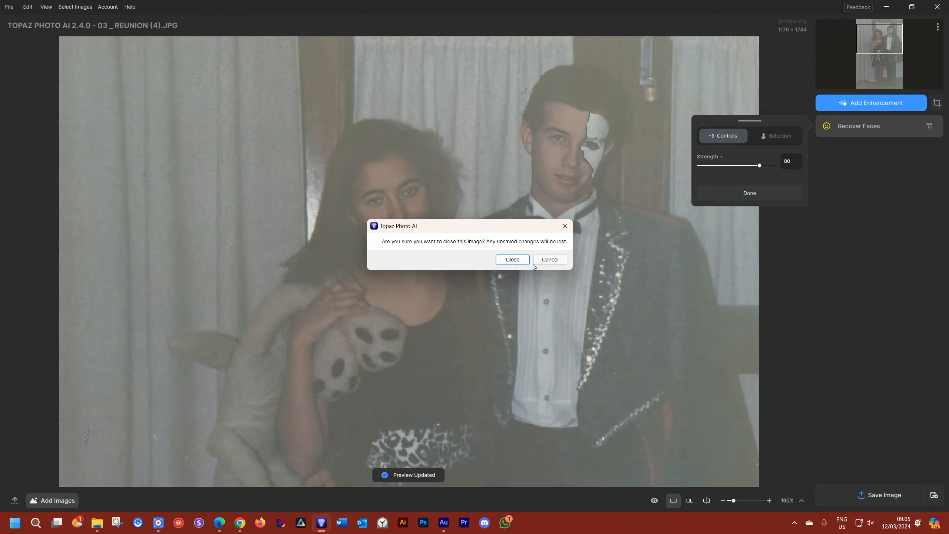
pyautogui.click(512, 259)
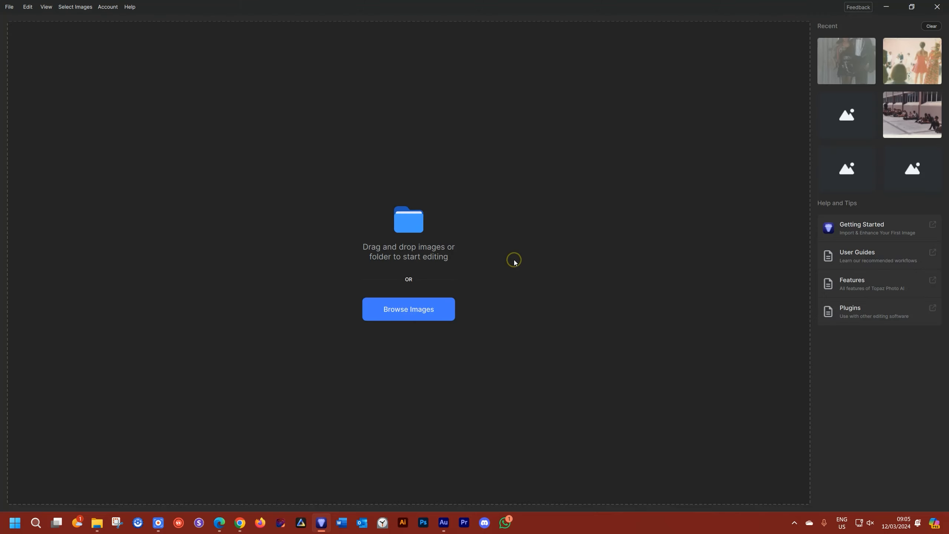
pyautogui.click(919, 116)
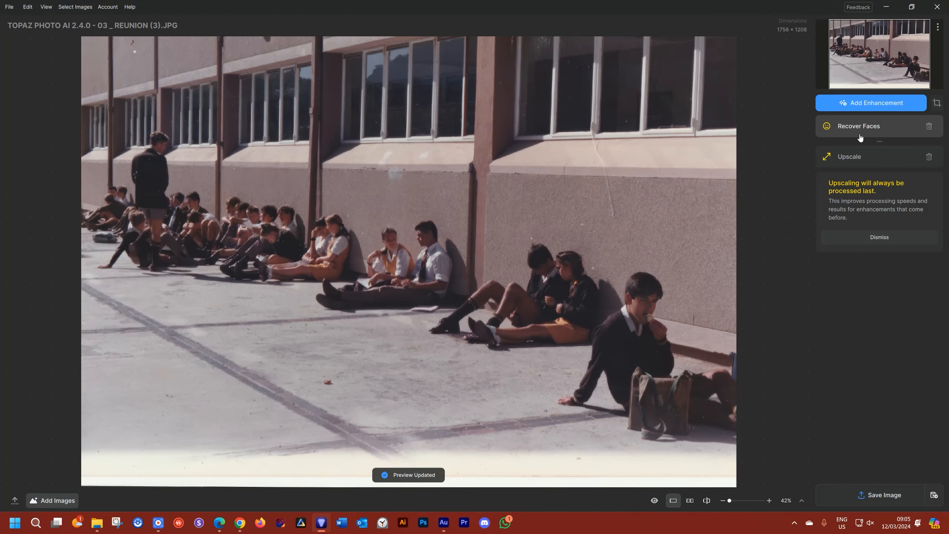
# - In Recover Faces, add the right-hand couple's unselected boy, four faces in the seated groups further back and the standing figure to the selection
pyautogui.click(859, 131)
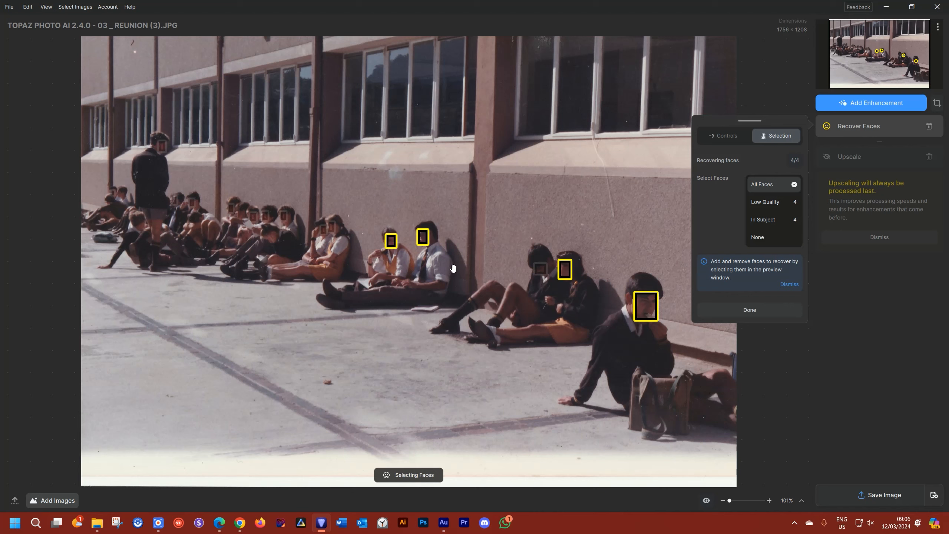
pyautogui.click(545, 273)
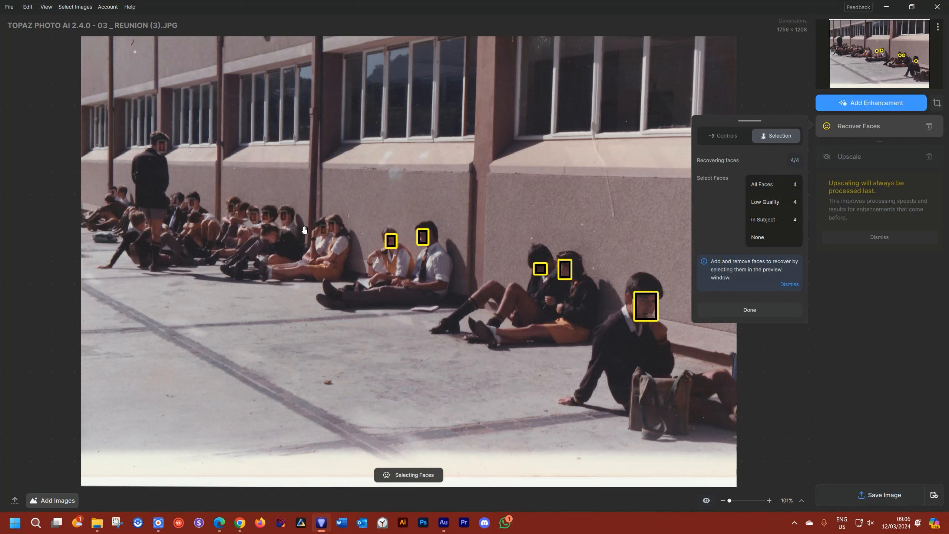
pyautogui.click(283, 216)
pyautogui.click(253, 217)
pyautogui.click(265, 216)
pyautogui.click(324, 230)
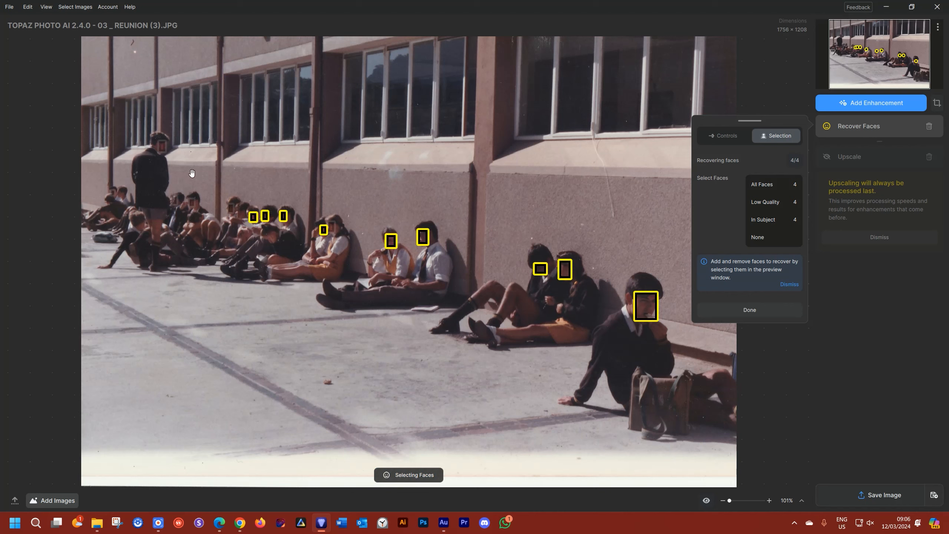
pyautogui.click(162, 146)
pyautogui.click(728, 137)
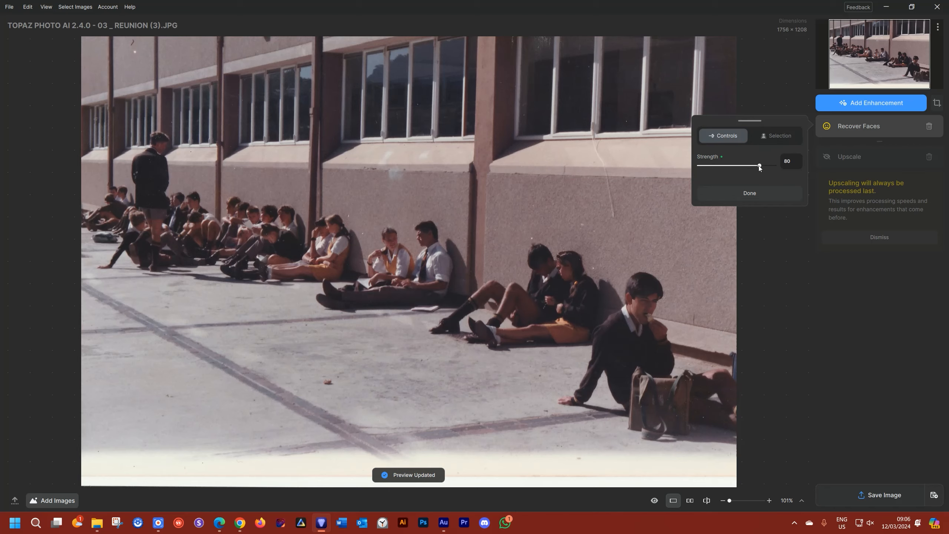
# - Lower the Recover Faces strength while comparing the faces of the seated pair in the middle with the original
pyautogui.scroll(5, 437, 236)
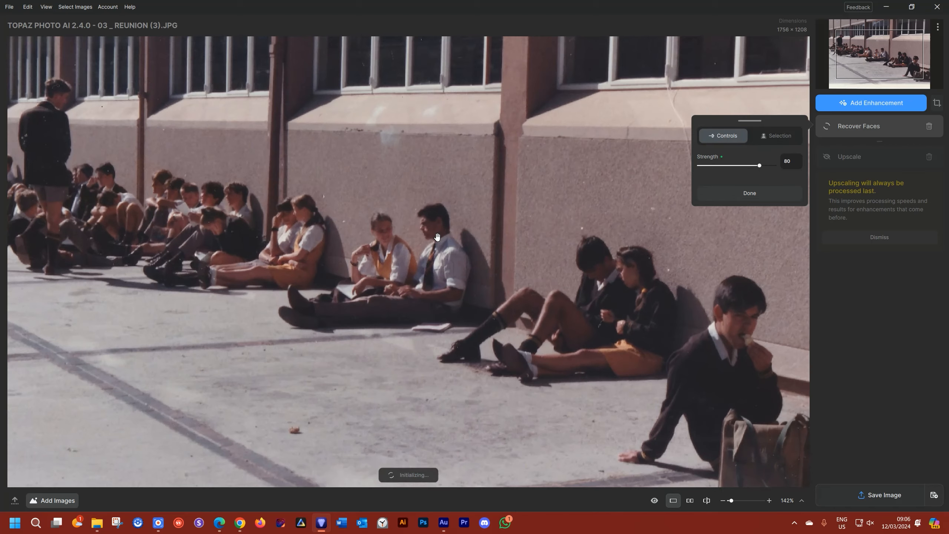
pyautogui.scroll(1, 437, 237)
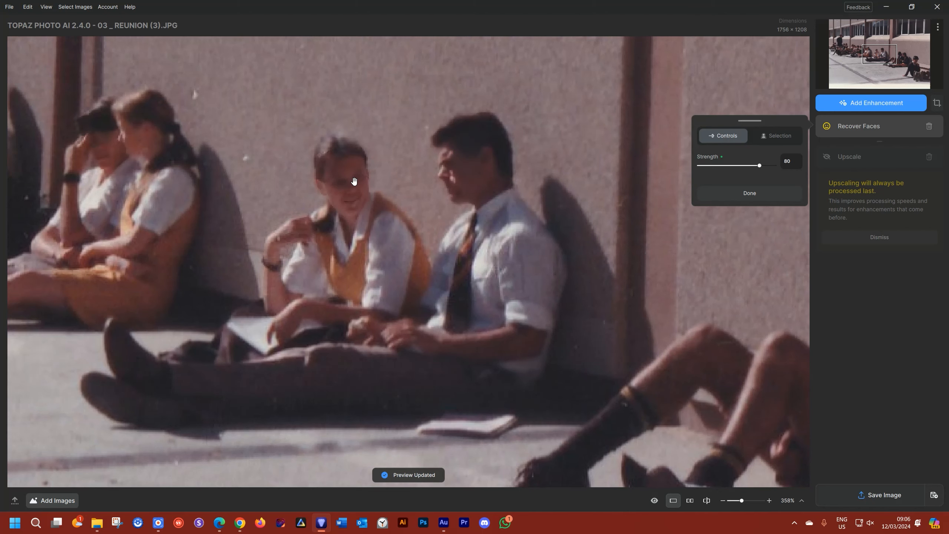
pyautogui.moveTo(761, 166); pyautogui.dragTo(718, 166)
pyautogui.click(360, 182)
pyautogui.moveTo(720, 166); pyautogui.dragTo(722, 167)
pyautogui.hotkey('ctrl', '0')
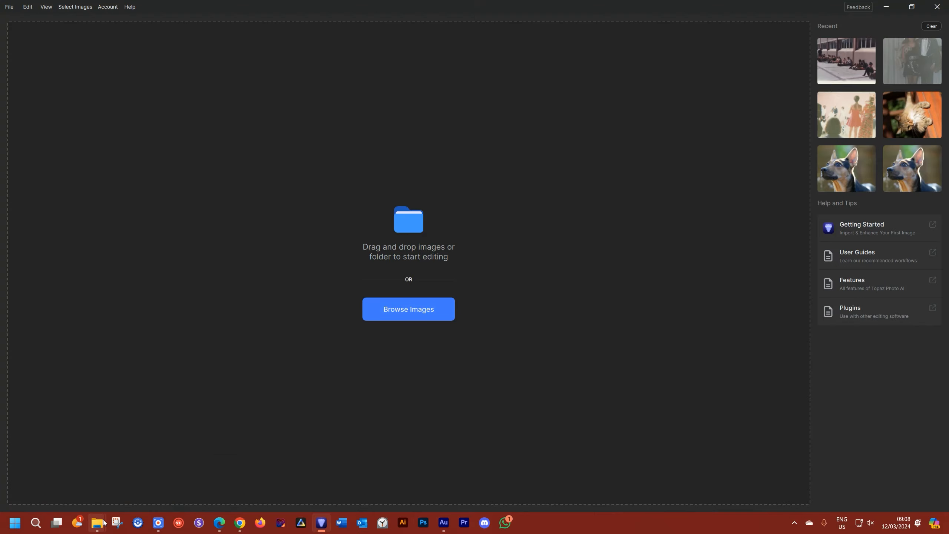
# - Load the text image from the Topaz Photo AI Tutorial folder into the editor and minimise the file window
pyautogui.moveTo(104, 522)
pyautogui.click(77, 476)
pyautogui.moveTo(303, 164); pyautogui.dragTo(116, 218)
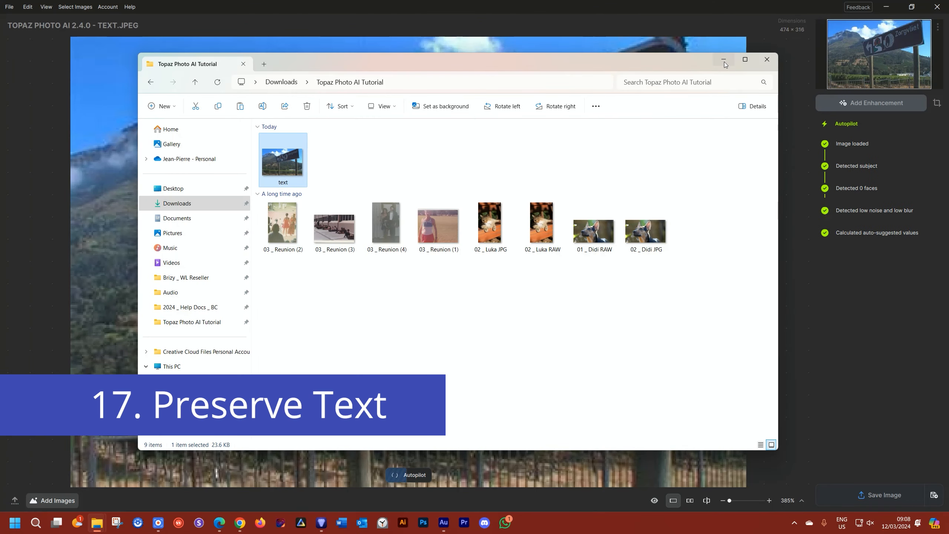
pyautogui.click(723, 61)
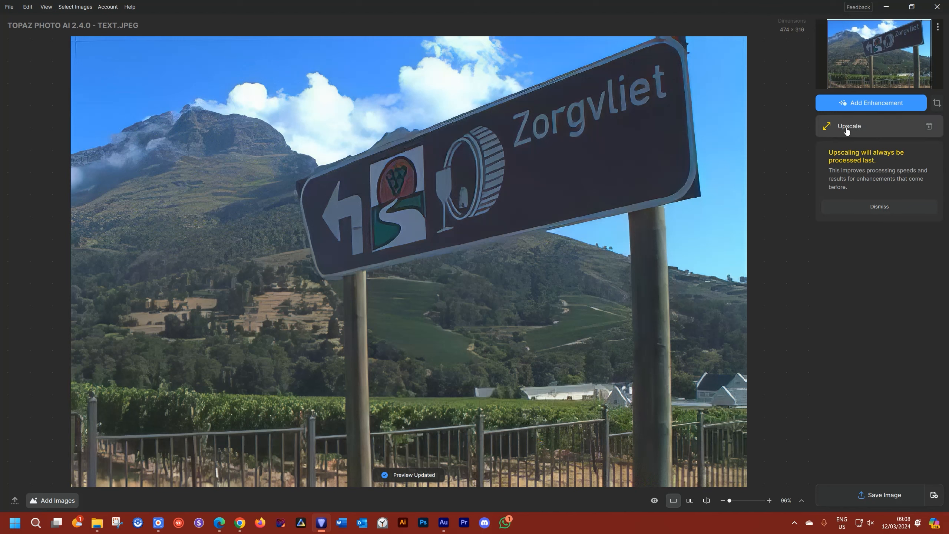
# - Add the Preserve Text enhancement and paint its selection over the word Zorgvliet on the road sign
pyautogui.click(857, 109)
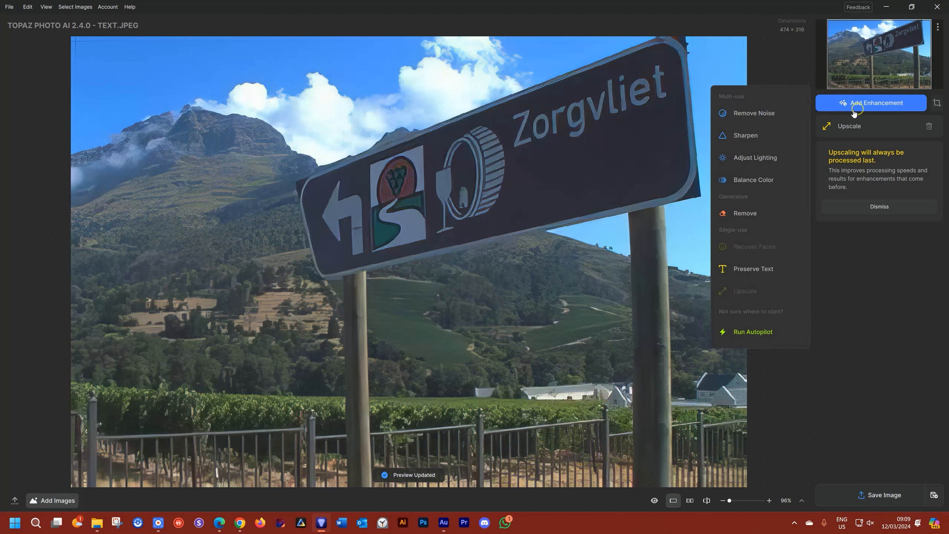
pyautogui.click(743, 271)
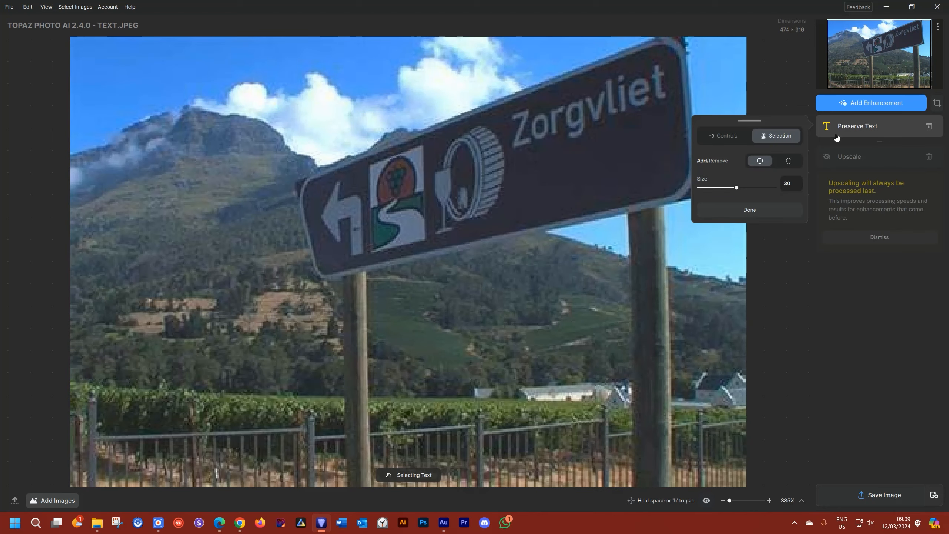
pyautogui.moveTo(540, 108)
pyautogui.mouseDown()
pyautogui.moveTo(520, 118)
pyautogui.moveTo(528, 130)
pyautogui.moveTo(643, 96)
pyautogui.moveTo(616, 86)
pyautogui.moveTo(542, 109)
pyautogui.mouseUp()
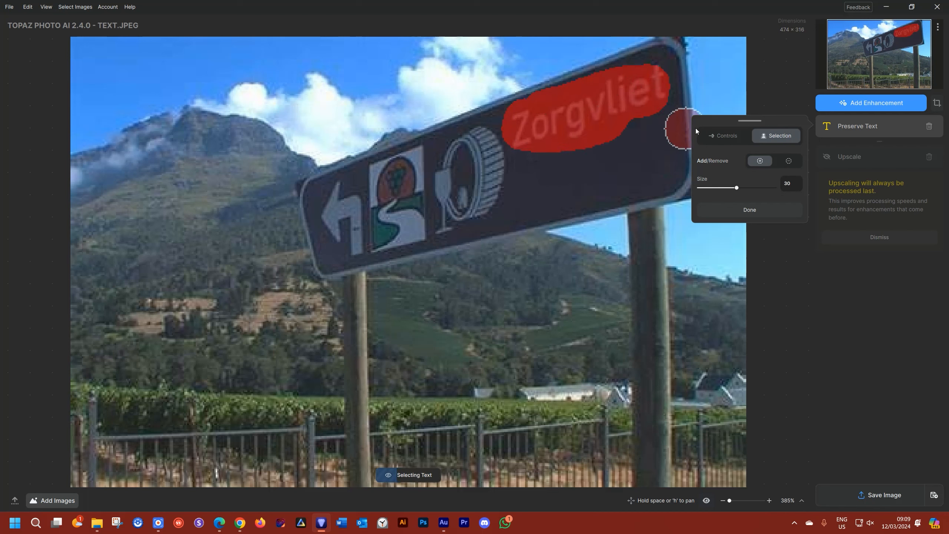
# - Set the Preserve Text strength to 85 with the Low Resolution model
pyautogui.click(721, 136)
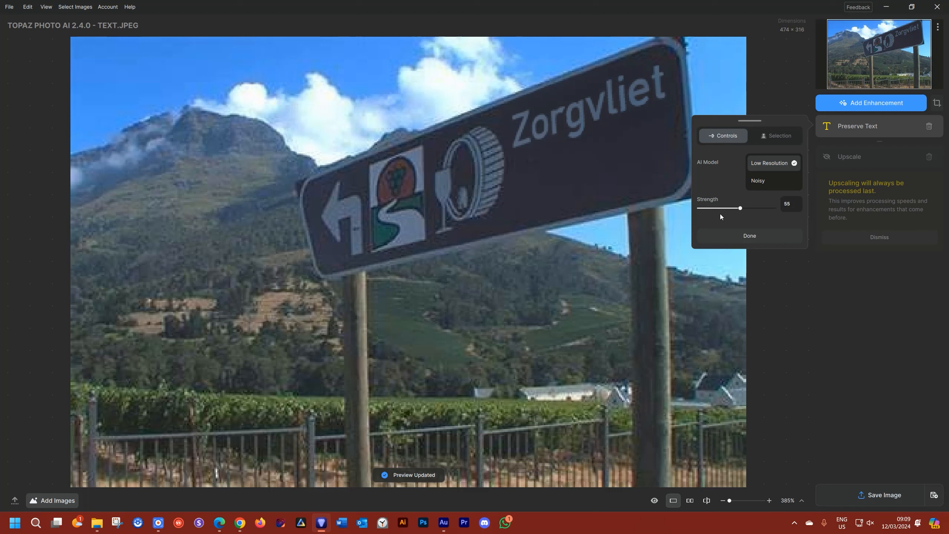
pyautogui.moveTo(740, 208); pyautogui.dragTo(764, 208)
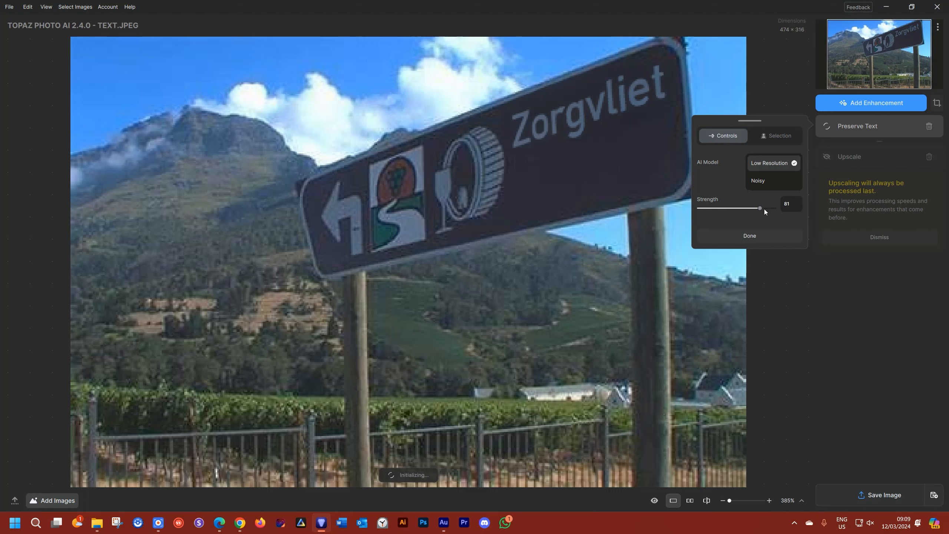
pyautogui.moveTo(763, 209)
pyautogui.mouseDown()
pyautogui.moveTo(695, 209)
pyautogui.moveTo(763, 207)
pyautogui.mouseUp()
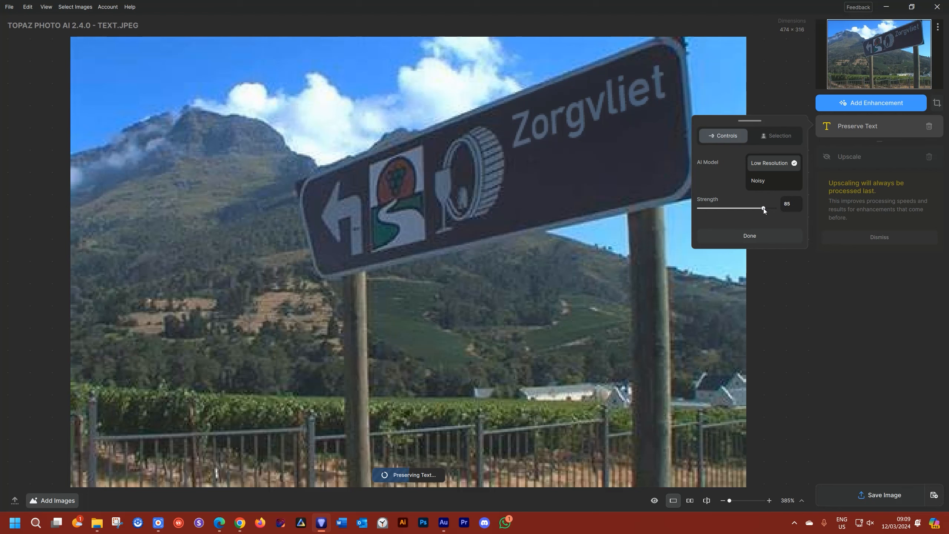
# - Preview the upscaled result, compare the sign's lettering with the original, and delete the Preserve Text enhancement
pyautogui.click(853, 157)
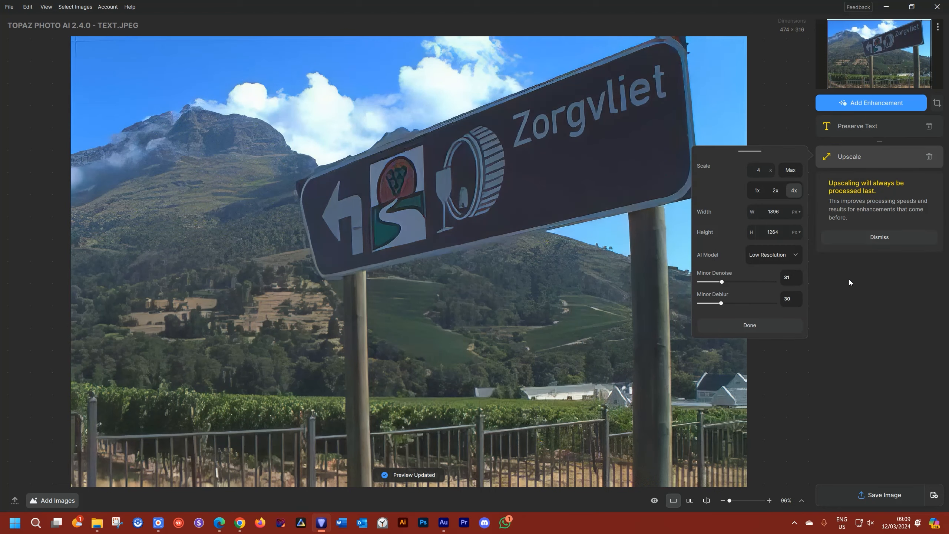
pyautogui.click(570, 147)
pyautogui.click(571, 148)
pyautogui.click(584, 146)
pyautogui.click(929, 126)
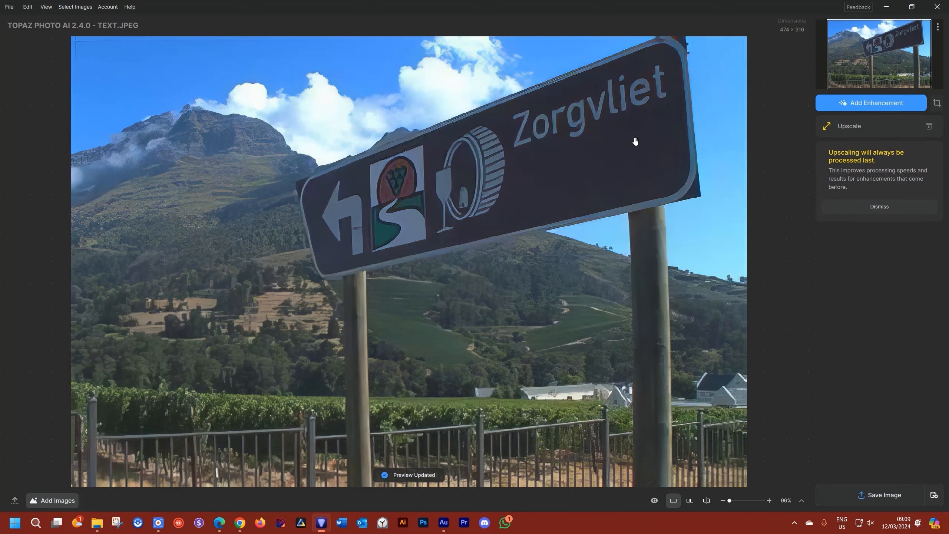
# - Add Preserve Text again and brush over all the letters of Zorgvliet on the sign
pyautogui.click(846, 105)
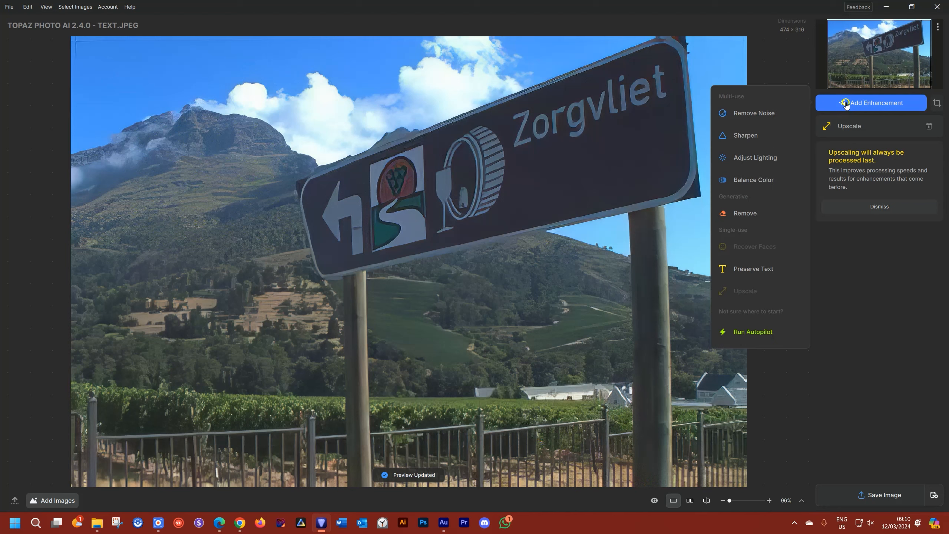
pyautogui.click(745, 272)
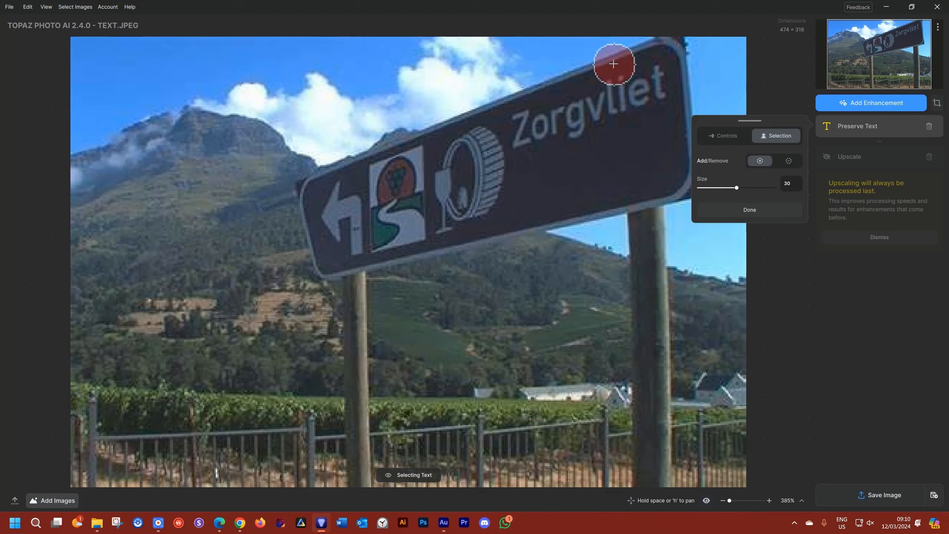
pyautogui.moveTo(523, 131)
pyautogui.mouseDown()
pyautogui.moveTo(590, 120)
pyautogui.moveTo(634, 92)
pyautogui.mouseUp()
pyautogui.moveTo(646, 76); pyautogui.dragTo(588, 85)
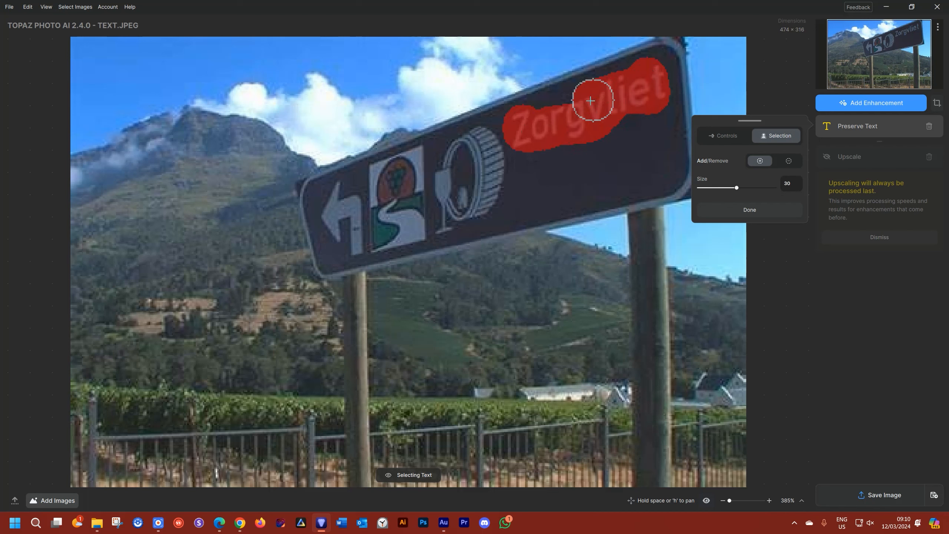
# - Raise the Preserve Text strength using the Low Resolution model and finish the enhancement's settings
pyautogui.click(720, 136)
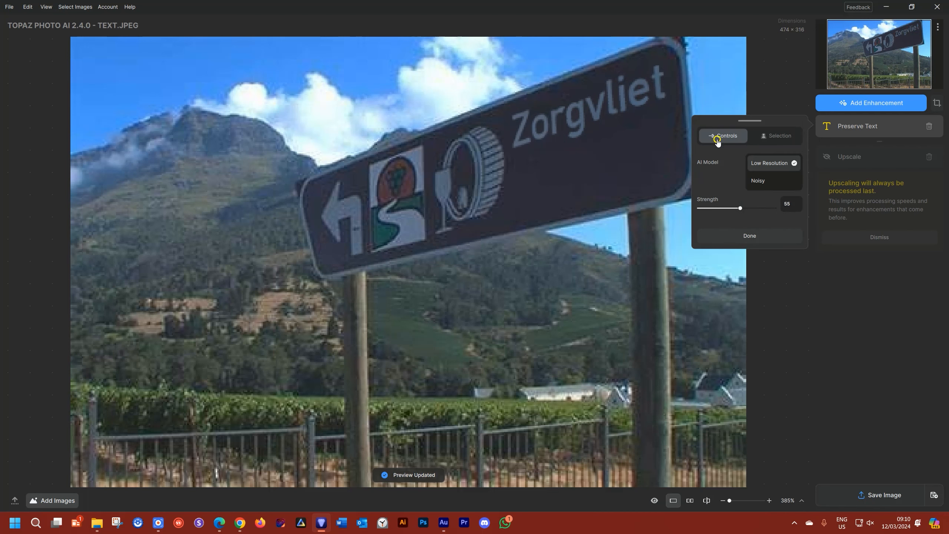
pyautogui.moveTo(740, 208); pyautogui.dragTo(760, 208)
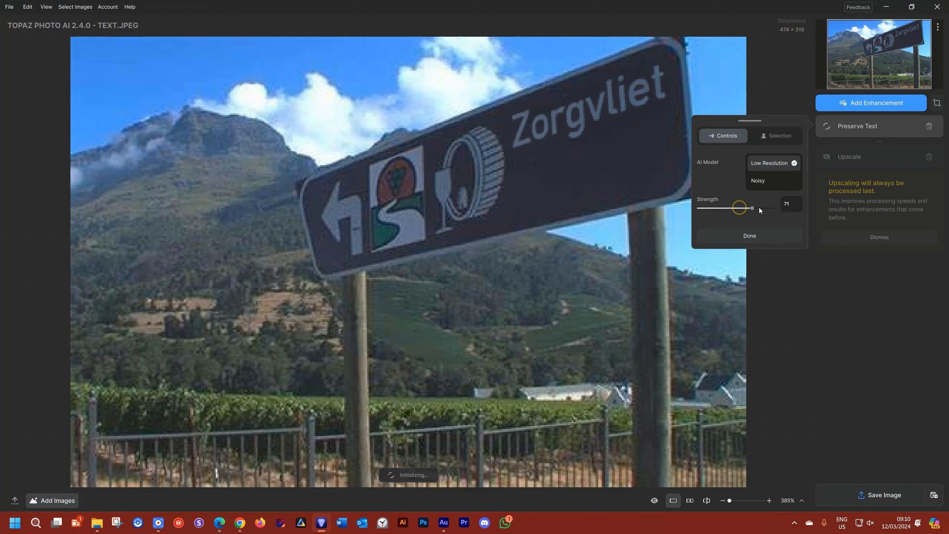
pyautogui.click(749, 236)
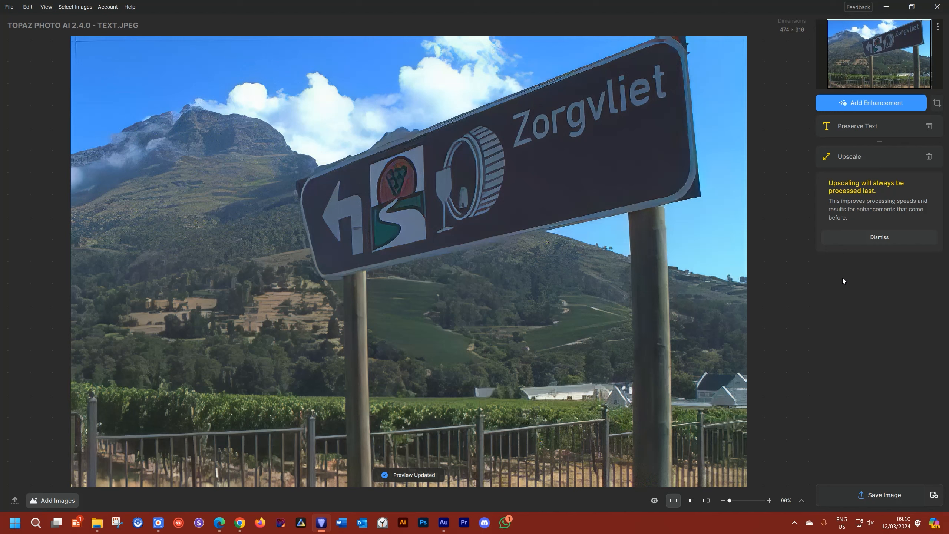
# - Delete the Preserve Text enhancement and open the Upscale settings
pyautogui.click(929, 126)
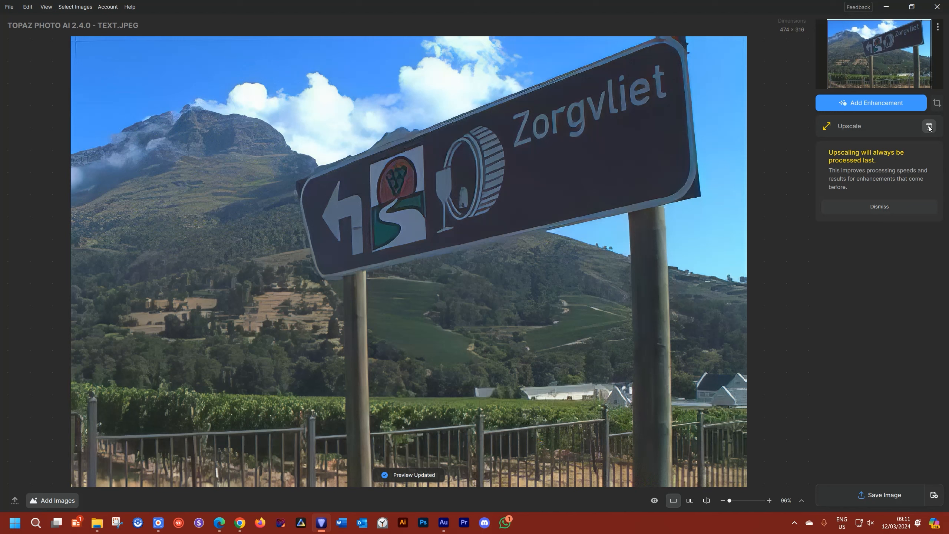
pyautogui.click(892, 127)
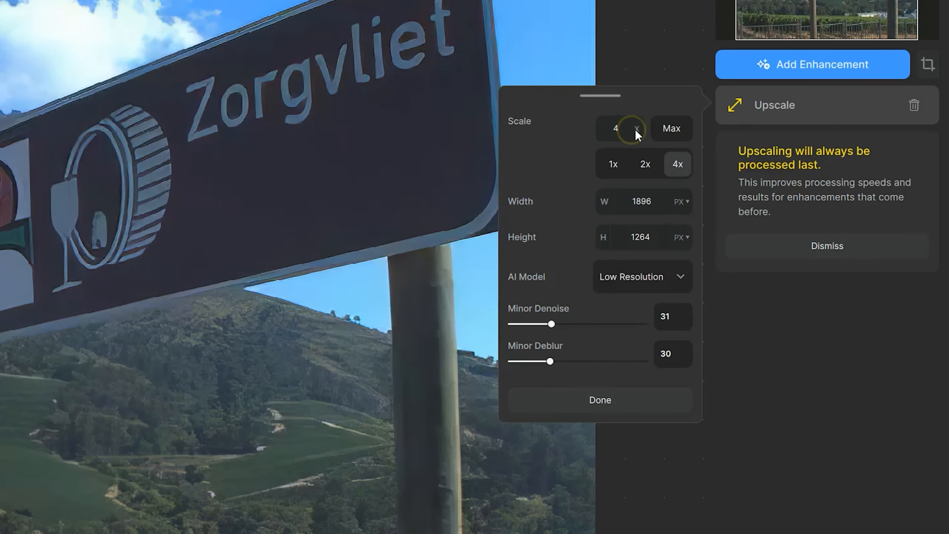
# - Try the 1x, 2x and 4x upscale factors and set the scale to the maximum
pyautogui.doubleClick(615, 129)
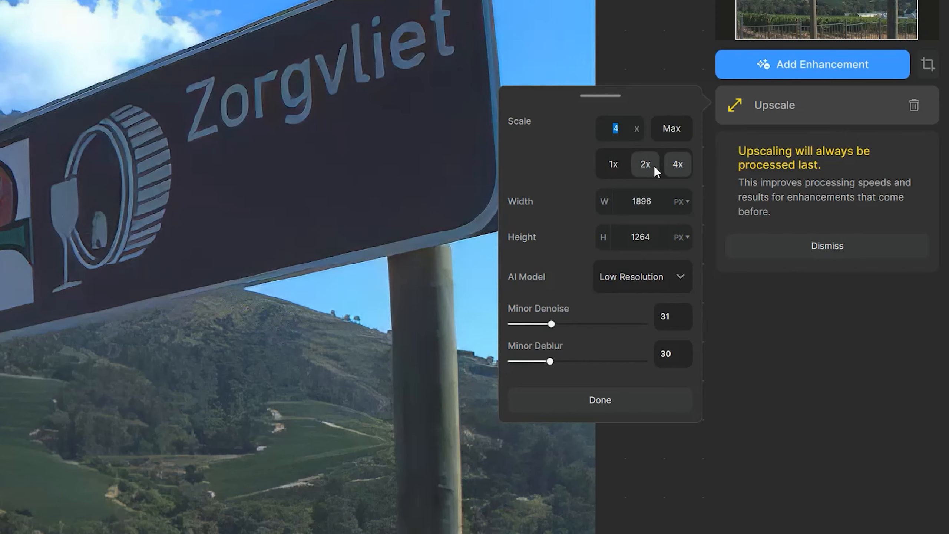
pyautogui.click(622, 165)
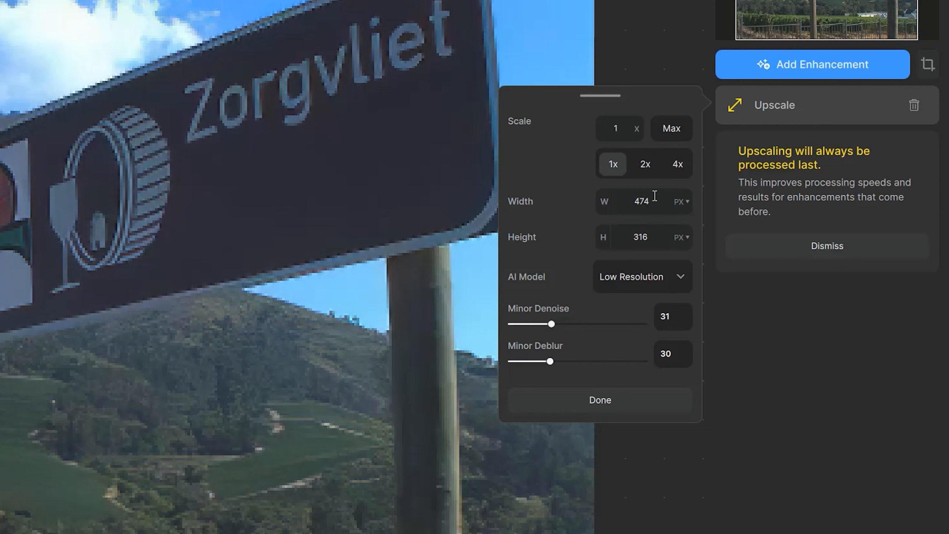
pyautogui.click(648, 167)
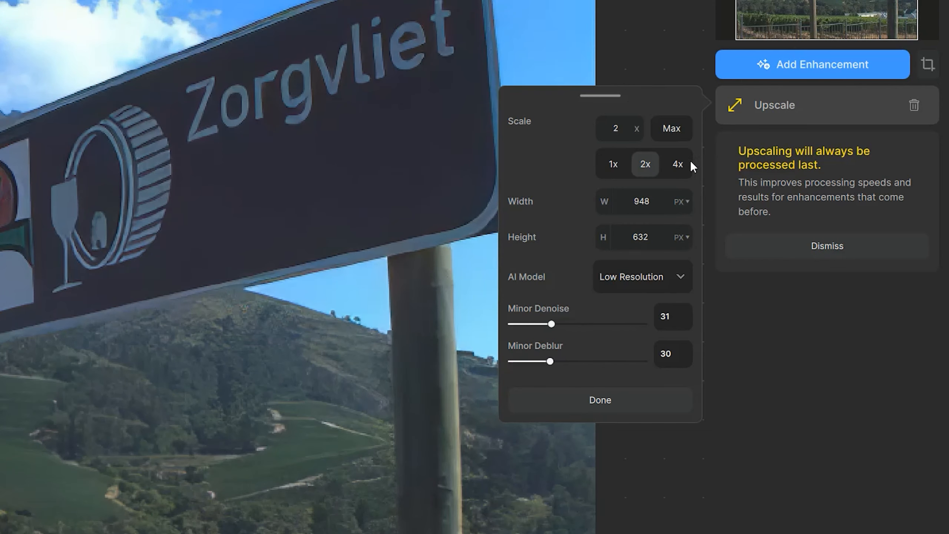
pyautogui.click(674, 168)
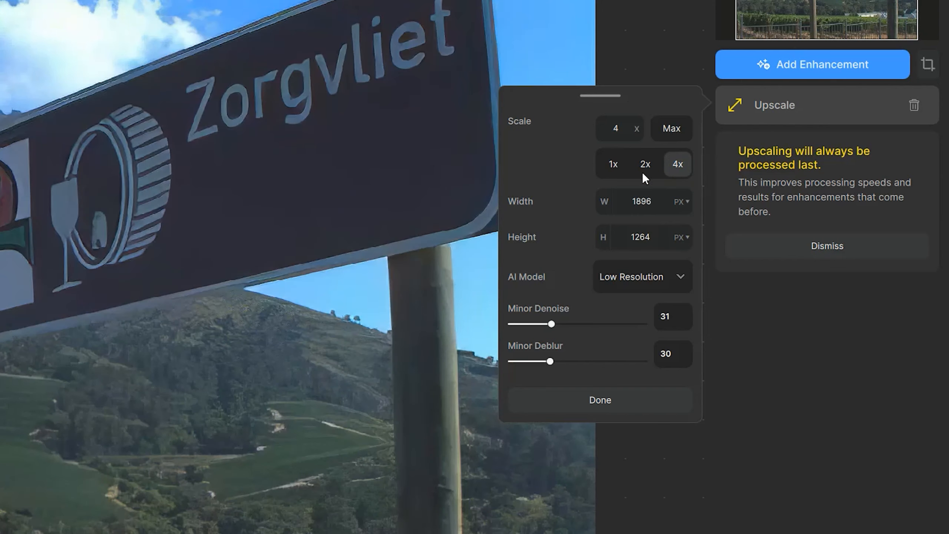
pyautogui.click(670, 132)
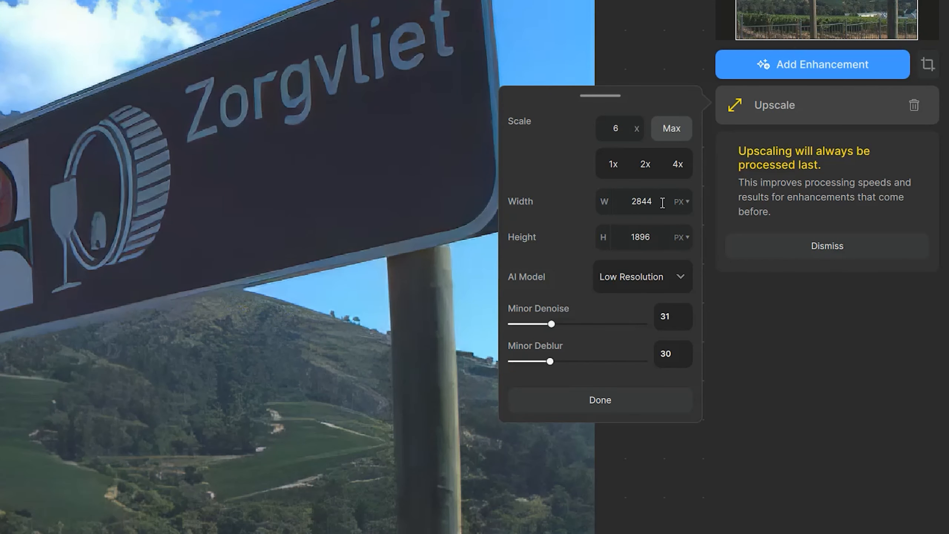
# - Try a custom upscale factor of 8x and return the scale to 6x
pyautogui.click(619, 129)
pyautogui.press('BackSpace')
pyautogui.write('8')
pyautogui.press('Return')
pyautogui.click(619, 129)
pyautogui.press('BackSpace')
pyautogui.write('1')
pyautogui.press('BackSpace')
pyautogui.write('6')
pyautogui.click(602, 129)
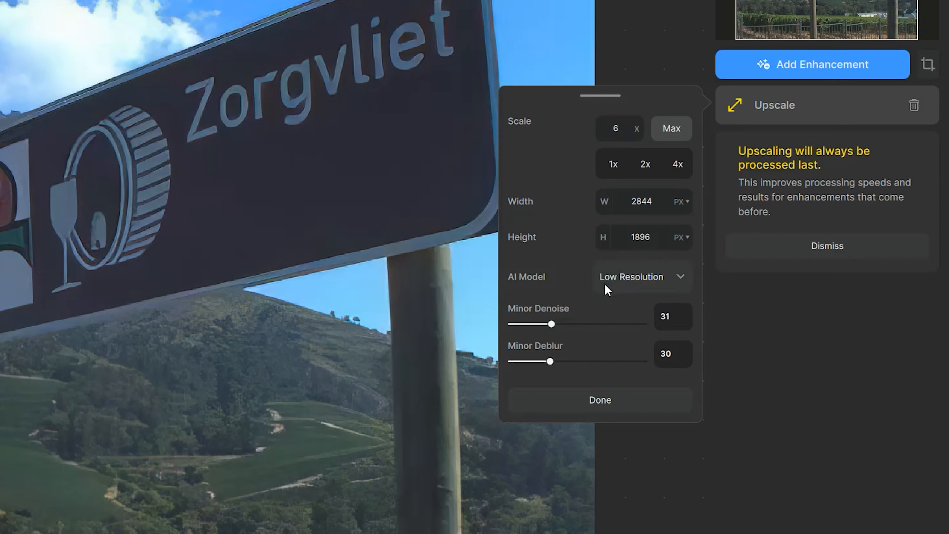
# - Review the guidance for the Upscale AI models and the list of available models
pyautogui.moveTo(514, 279)
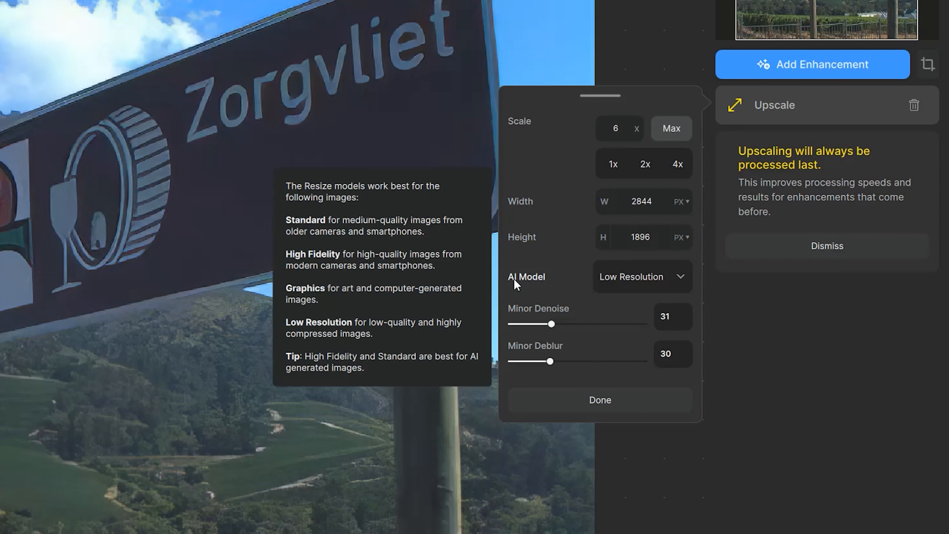
pyautogui.click(625, 278)
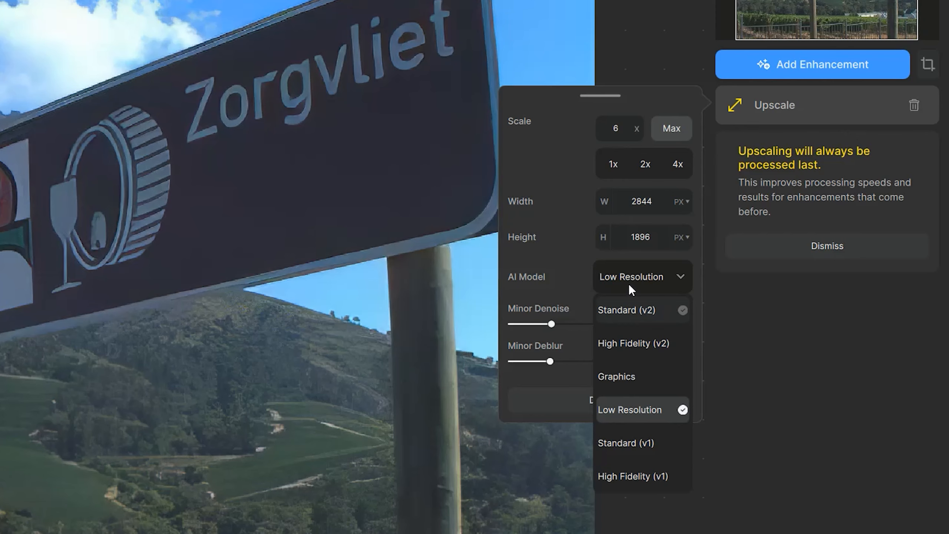
pyautogui.click(575, 276)
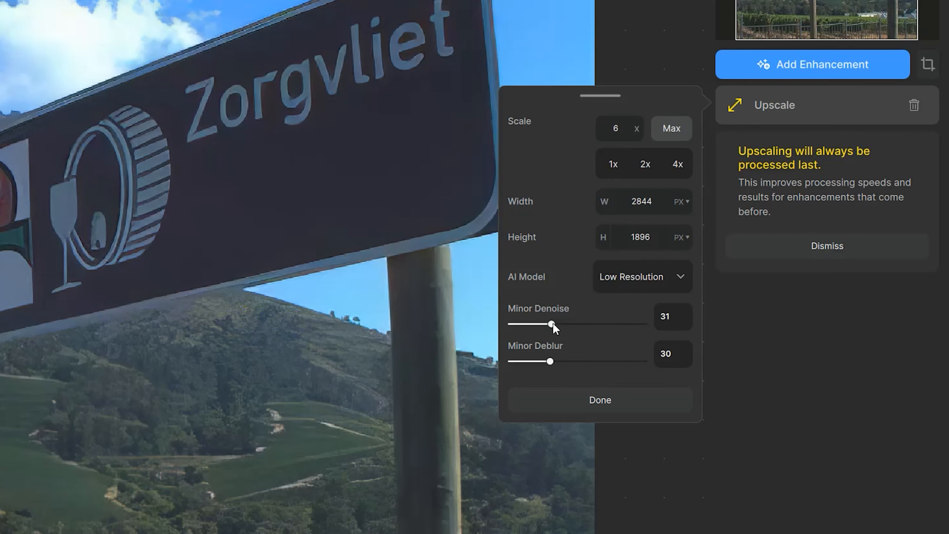
# - Try low and high Minor Denoise, set it to 25 and Minor Deblur to 96, and finish the Upscale settings
pyautogui.moveTo(553, 322); pyautogui.dragTo(493, 330)
pyautogui.scroll(4, 250, 267)
pyautogui.moveTo(0, 305); pyautogui.dragTo(25, 331)
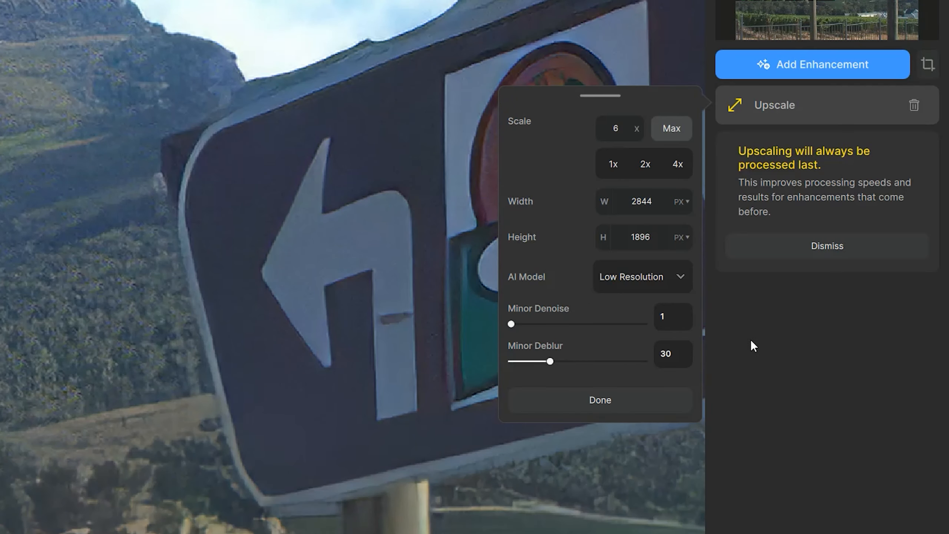
pyautogui.moveTo(510, 325); pyautogui.dragTo(606, 326)
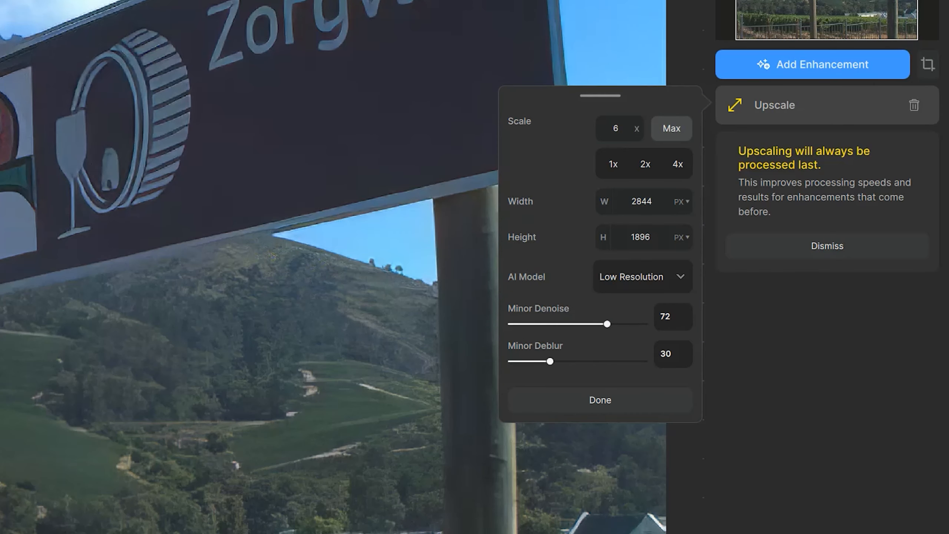
pyautogui.moveTo(608, 325); pyautogui.dragTo(544, 325)
pyautogui.moveTo(551, 362); pyautogui.dragTo(628, 363)
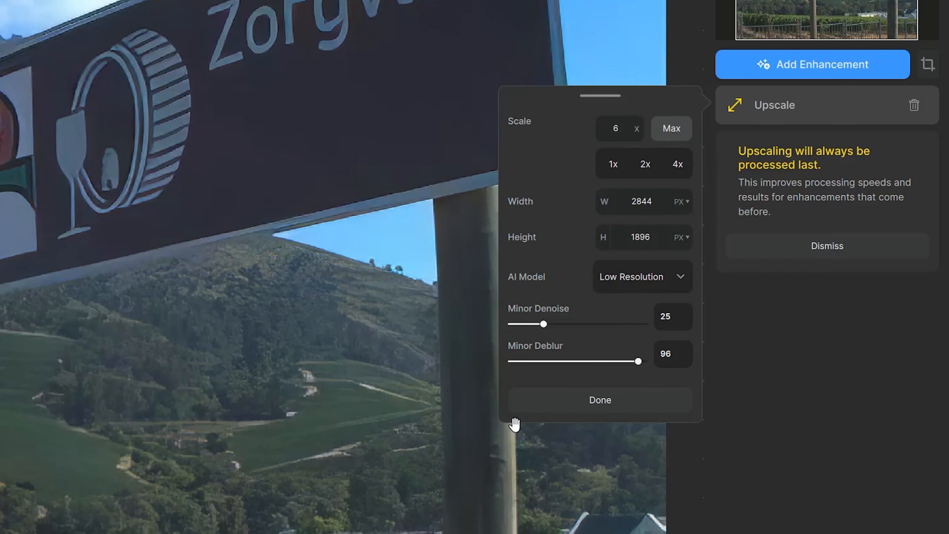
pyautogui.click(589, 400)
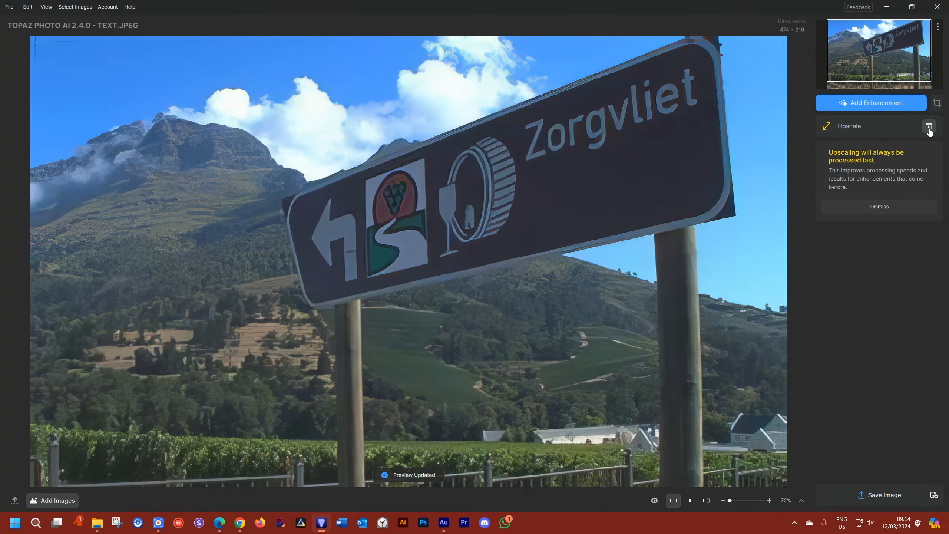
# - Close the road-sign photo without saving and open the recent dog photo, fitted to the view
pyautogui.hotkey('ctrl', 'w')
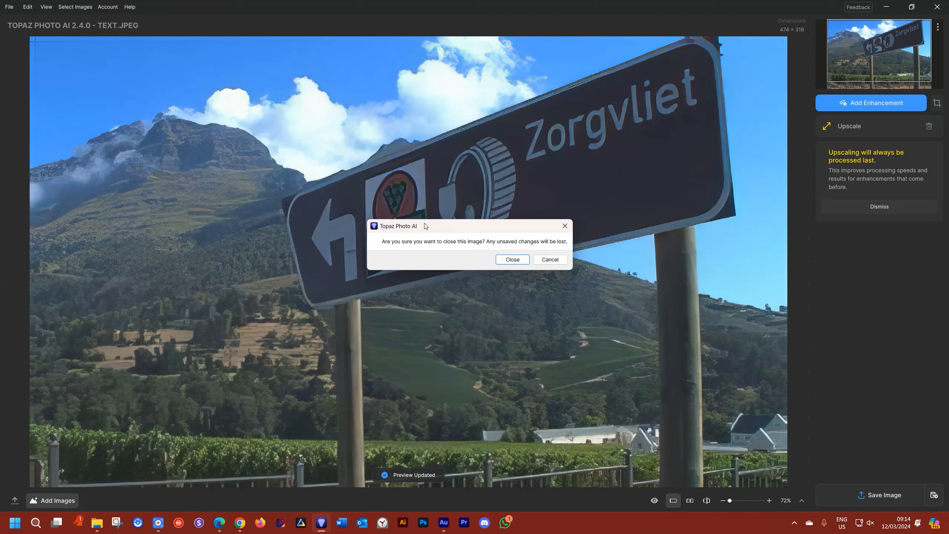
pyautogui.click(518, 259)
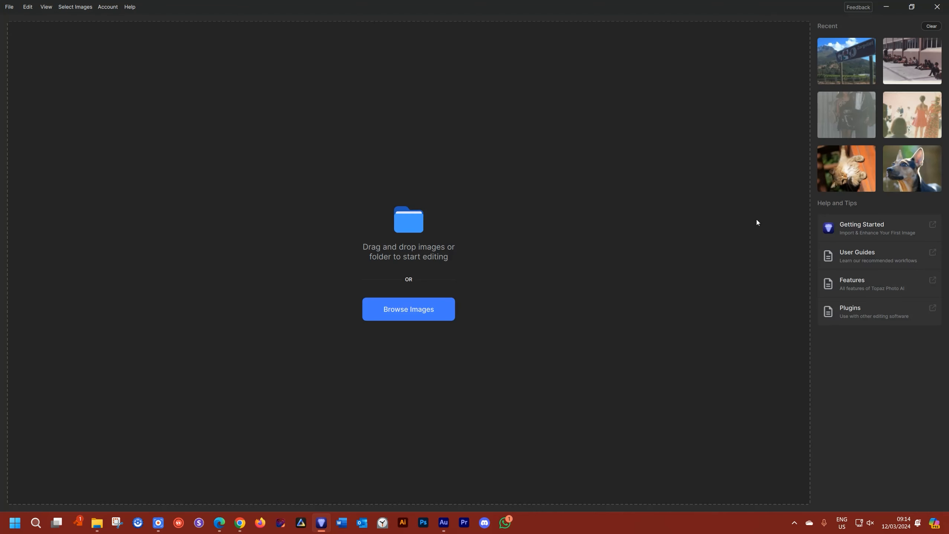
pyautogui.click(904, 175)
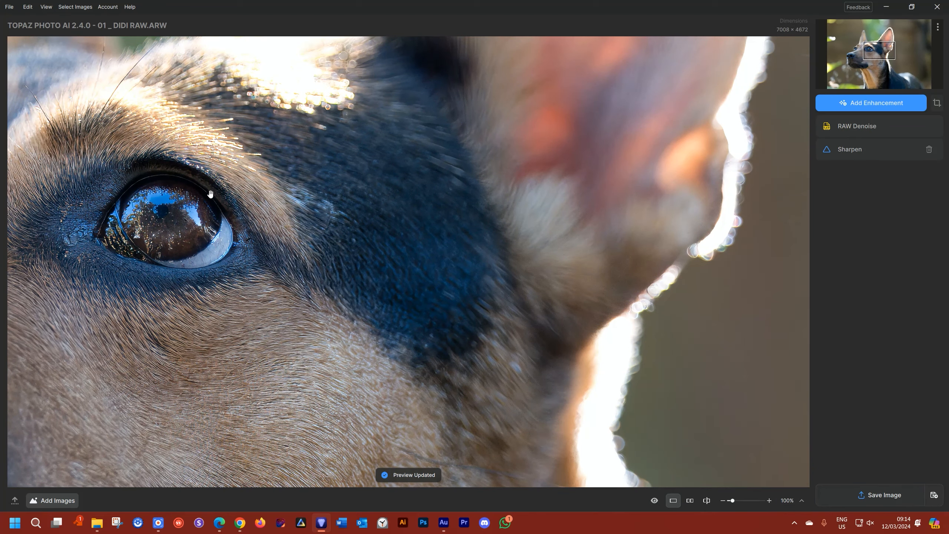
pyautogui.click(210, 193)
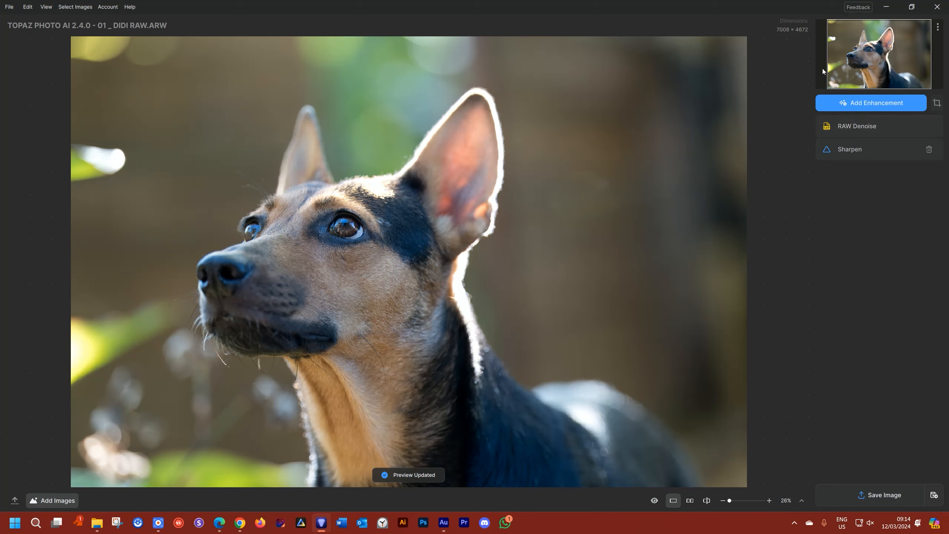
# - Add the Upscale enhancement to the dog photo and inspect the eye's detail at 100% zoom
pyautogui.click(865, 105)
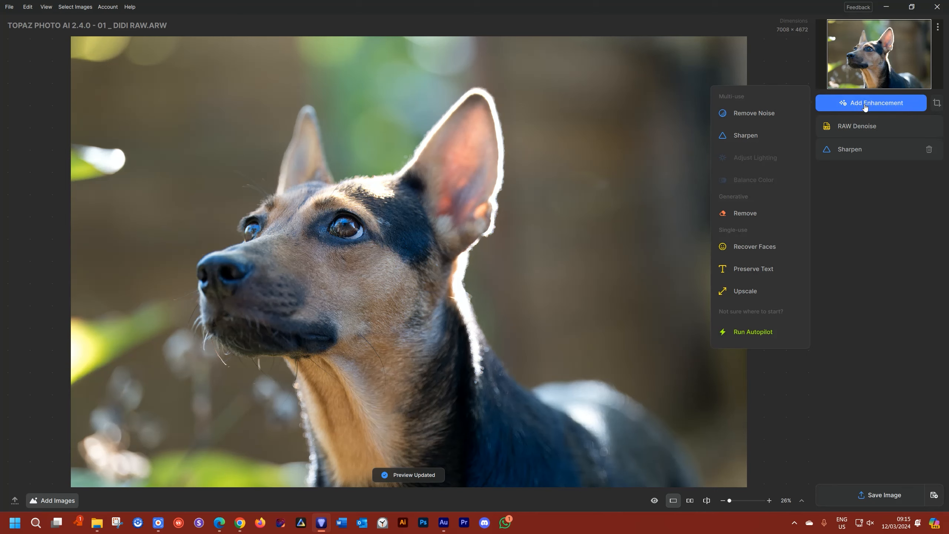
pyautogui.click(769, 294)
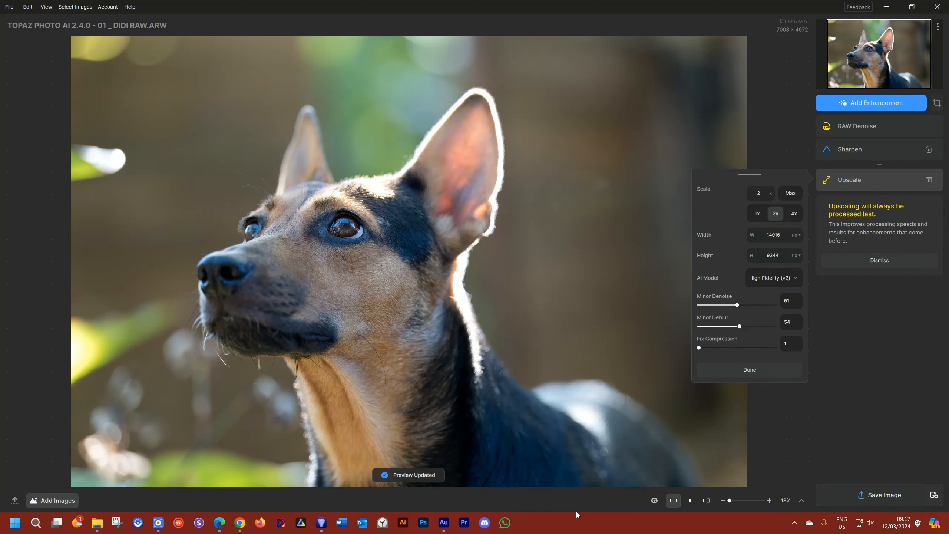
pyautogui.scroll(4, 313, 238)
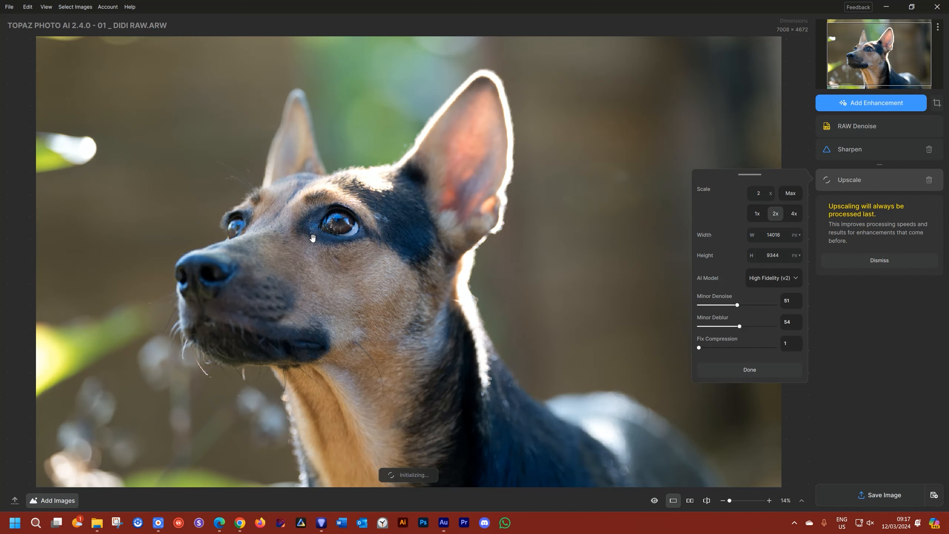
pyautogui.scroll(5, 313, 238)
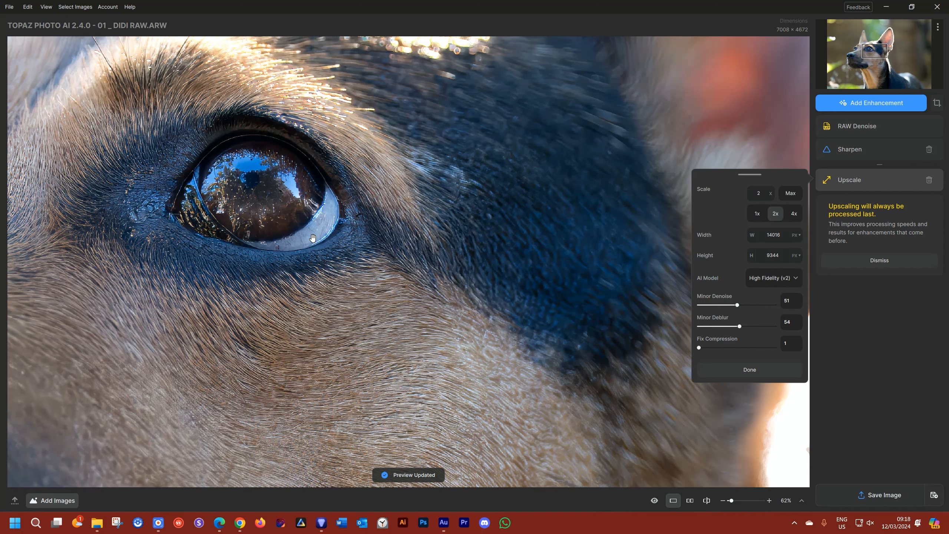
pyautogui.click(801, 501)
pyautogui.click(787, 452)
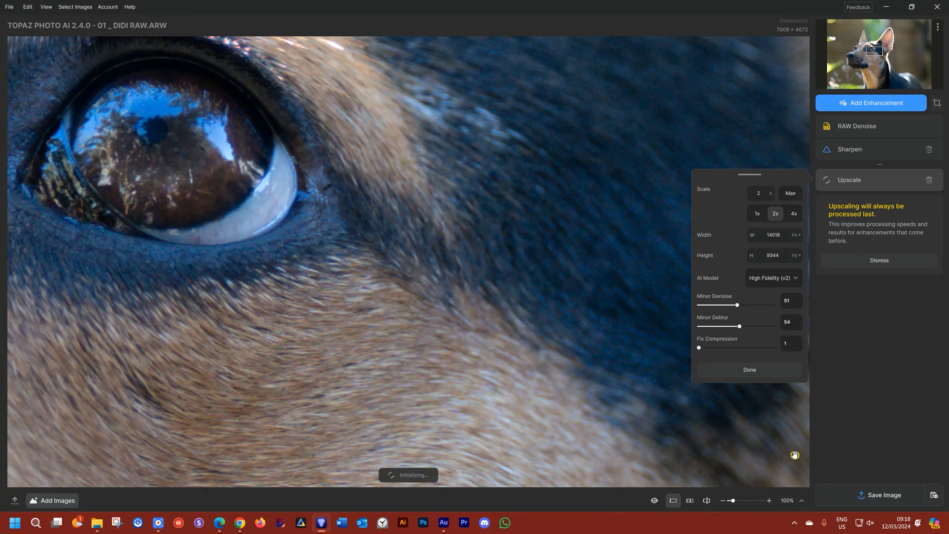
pyautogui.moveTo(335, 195); pyautogui.dragTo(395, 213)
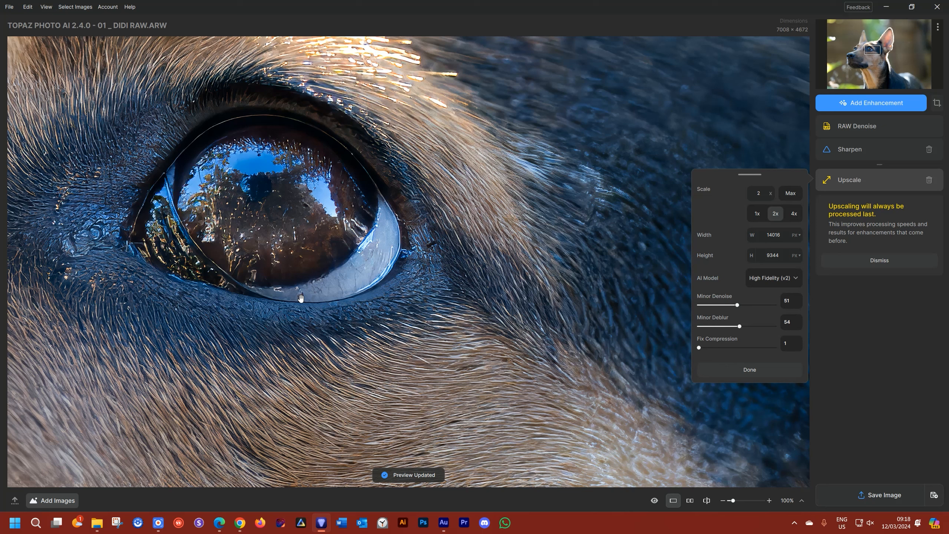
pyautogui.doubleClick(433, 272)
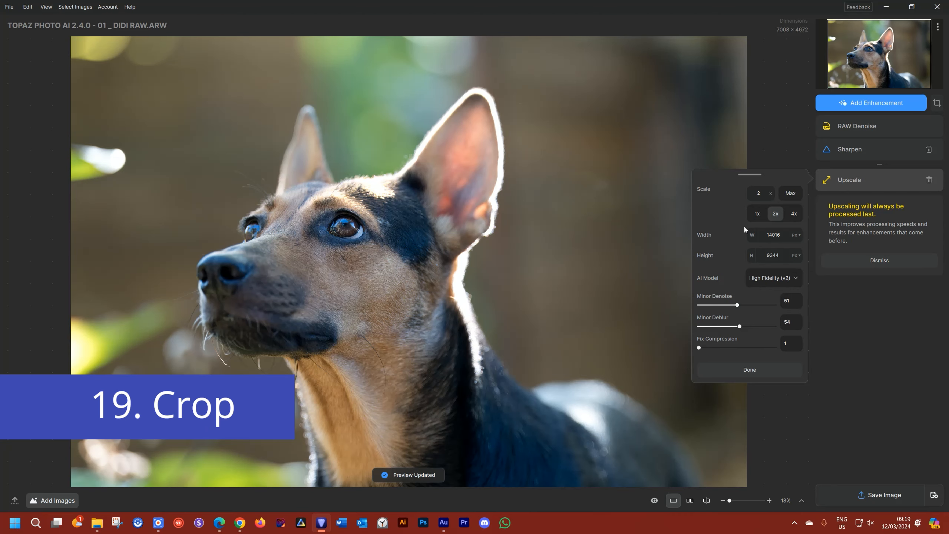
# - Start cropping the dog photo, tighten the frame at its original ratio and rotate the image by 2.2 degrees
pyautogui.click(937, 103)
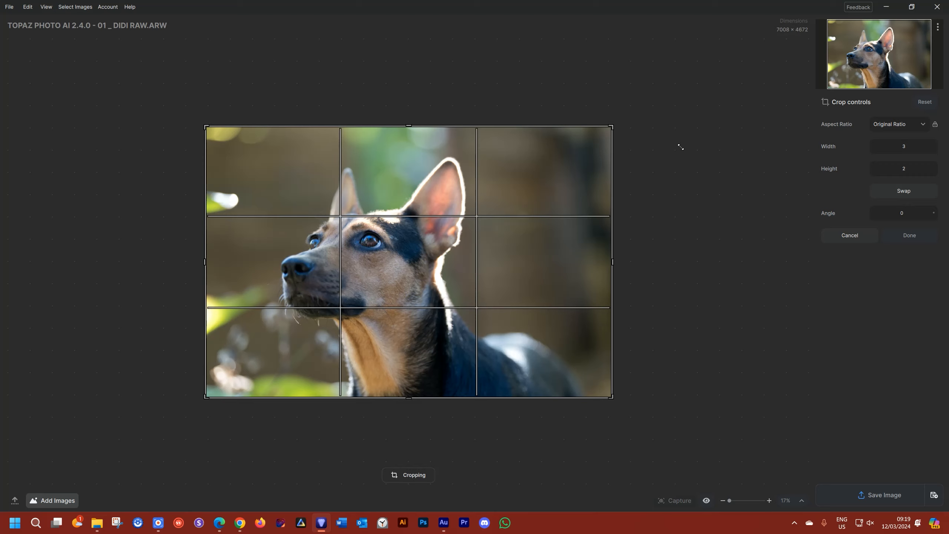
pyautogui.moveTo(611, 127); pyautogui.dragTo(586, 122)
pyautogui.moveTo(586, 260); pyautogui.dragTo(608, 252)
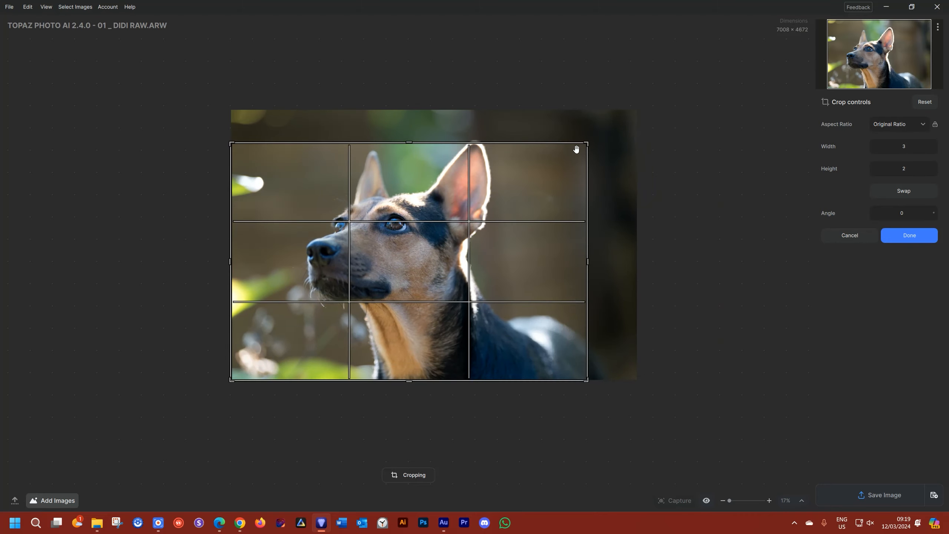
pyautogui.moveTo(586, 145); pyautogui.dragTo(564, 139)
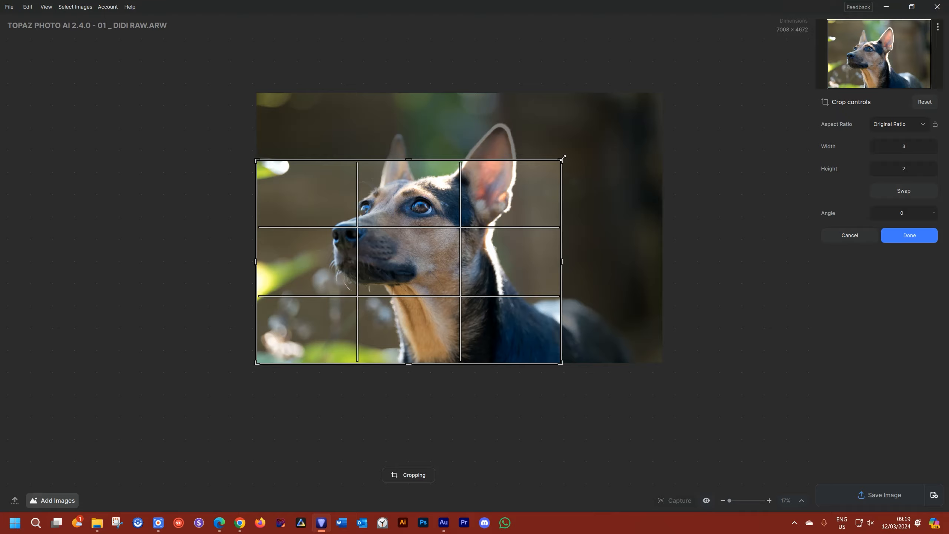
pyautogui.click(566, 153)
pyautogui.moveTo(567, 154); pyautogui.dragTo(585, 145)
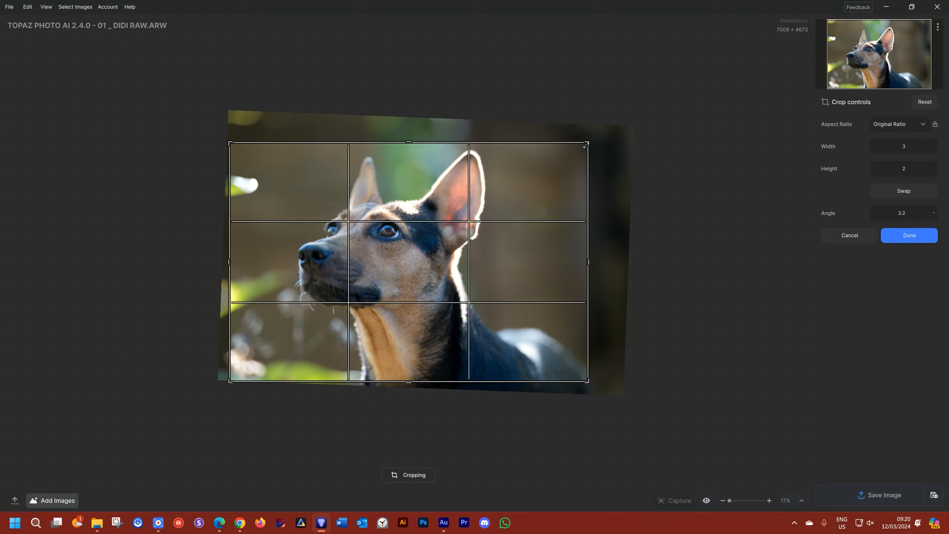
# - Set the crop to 16:9, swap it to portrait orientation, and enlarge and reposition the frame around the dog's head
pyautogui.click(907, 127)
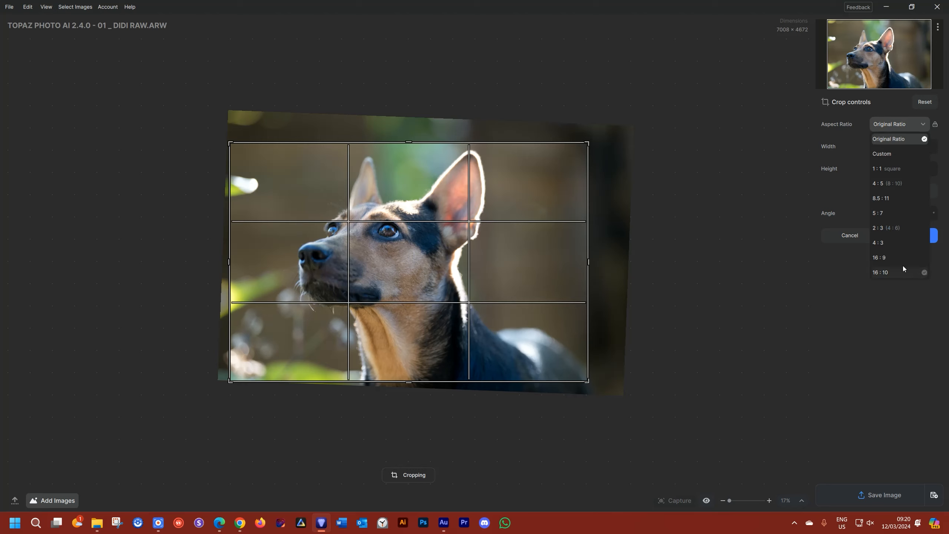
pyautogui.click(903, 261)
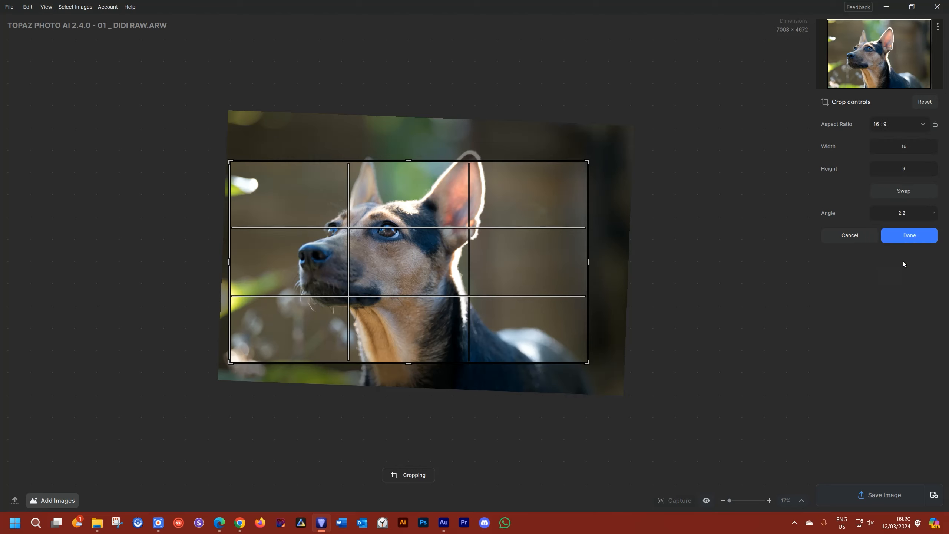
pyautogui.click(906, 190)
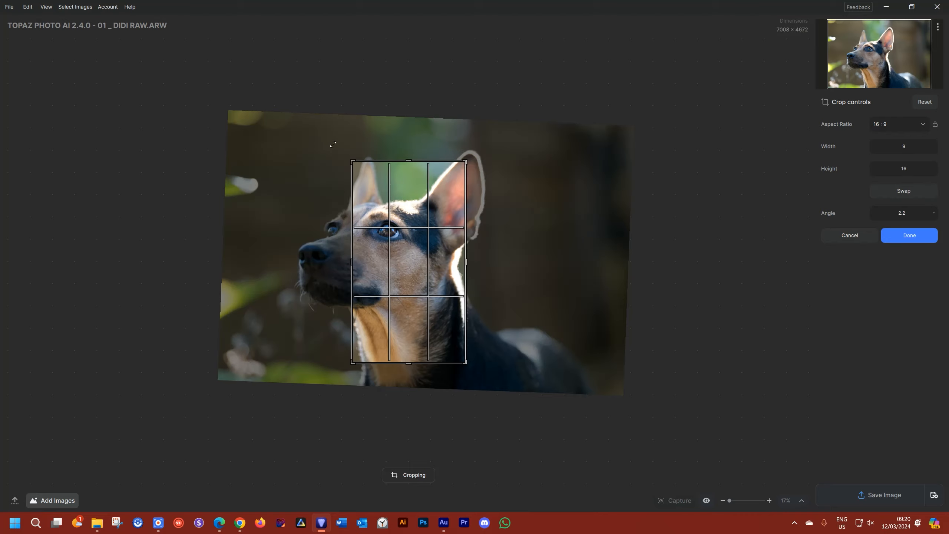
pyautogui.moveTo(350, 158); pyautogui.dragTo(328, 119)
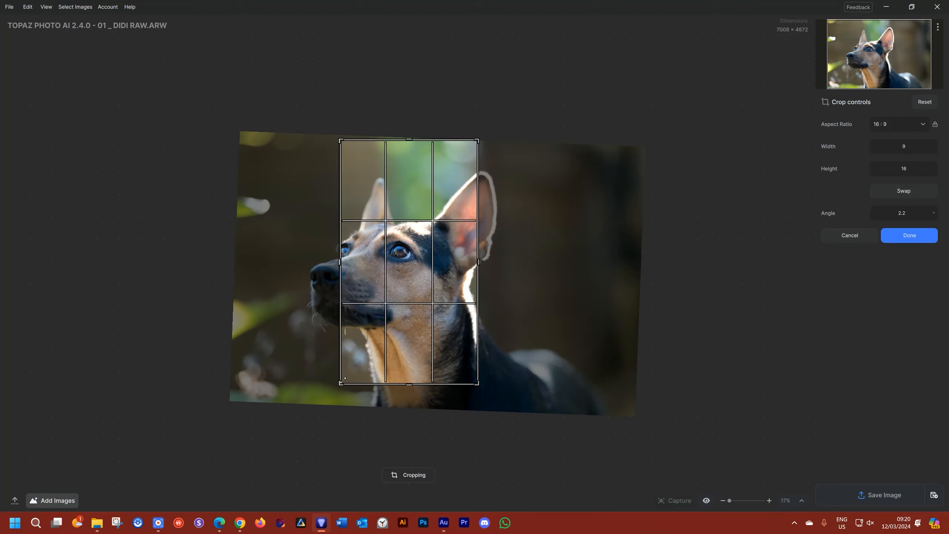
pyautogui.moveTo(343, 381); pyautogui.dragTo(311, 392)
pyautogui.moveTo(387, 284); pyautogui.dragTo(399, 285)
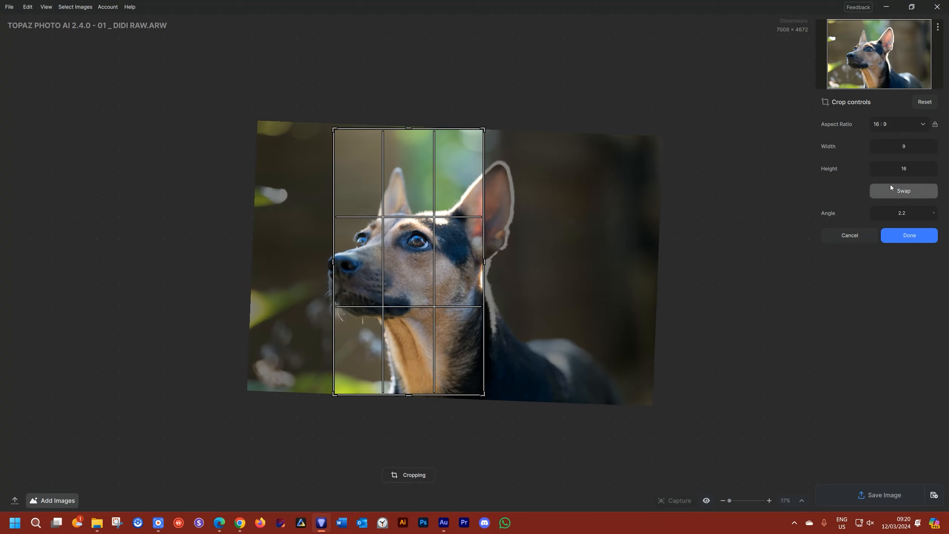
# - Set the crop ratio to 1:1, enlarge the frame around the dog's head, reposition the photo inside it and apply the crop
pyautogui.click(901, 123)
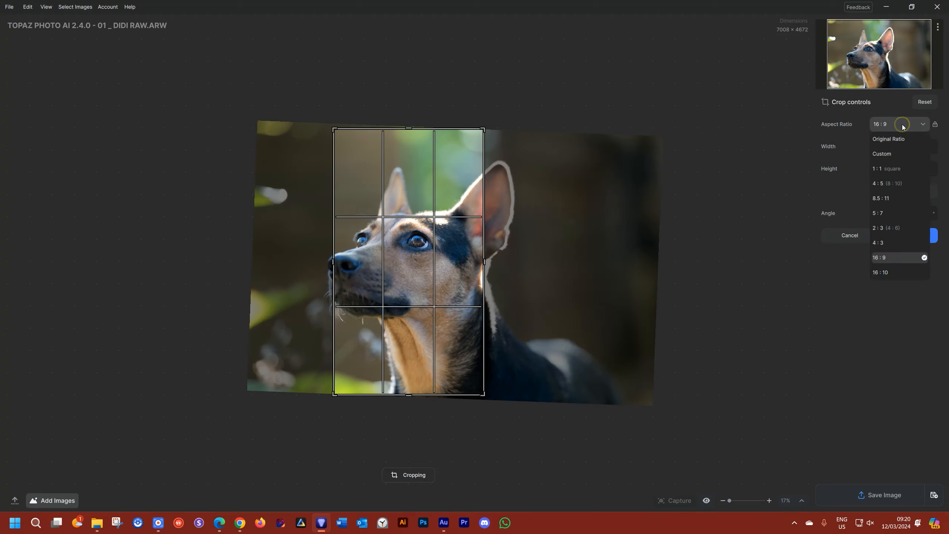
pyautogui.click(903, 168)
pyautogui.moveTo(486, 187); pyautogui.dragTo(548, 160)
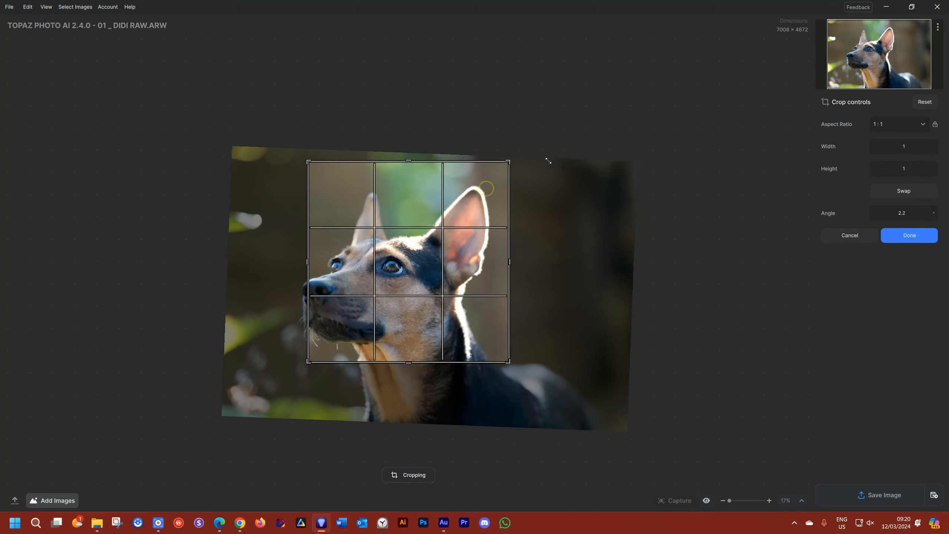
pyautogui.moveTo(309, 361); pyautogui.dragTo(274, 392)
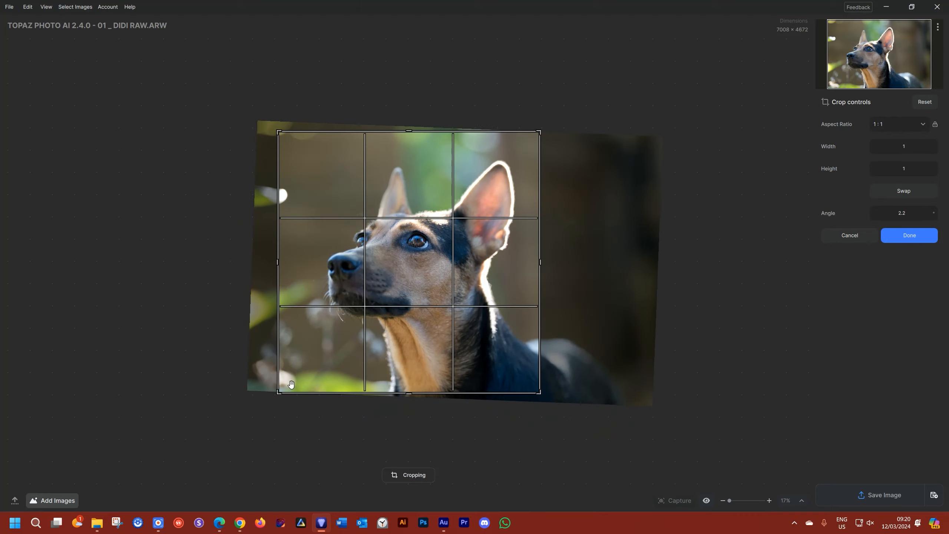
pyautogui.moveTo(487, 262); pyautogui.dragTo(525, 266)
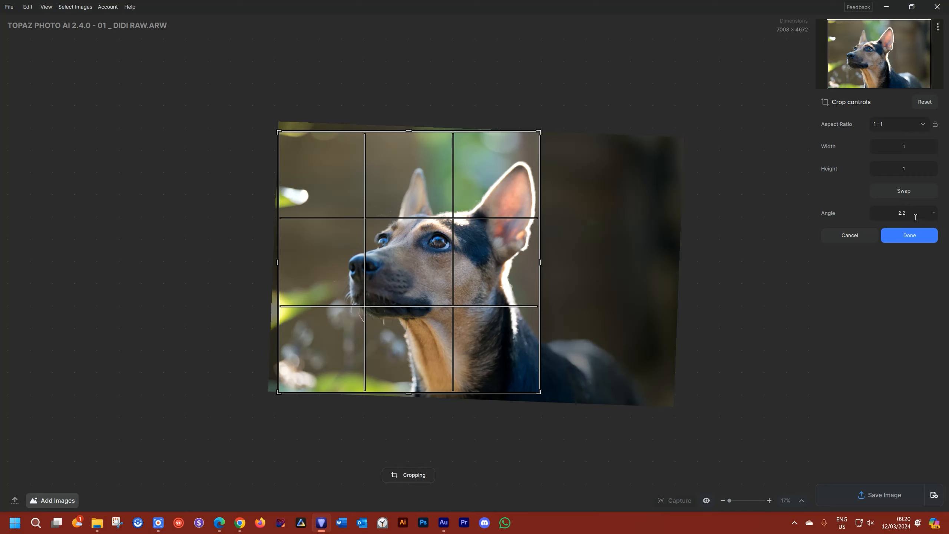
pyautogui.click(914, 237)
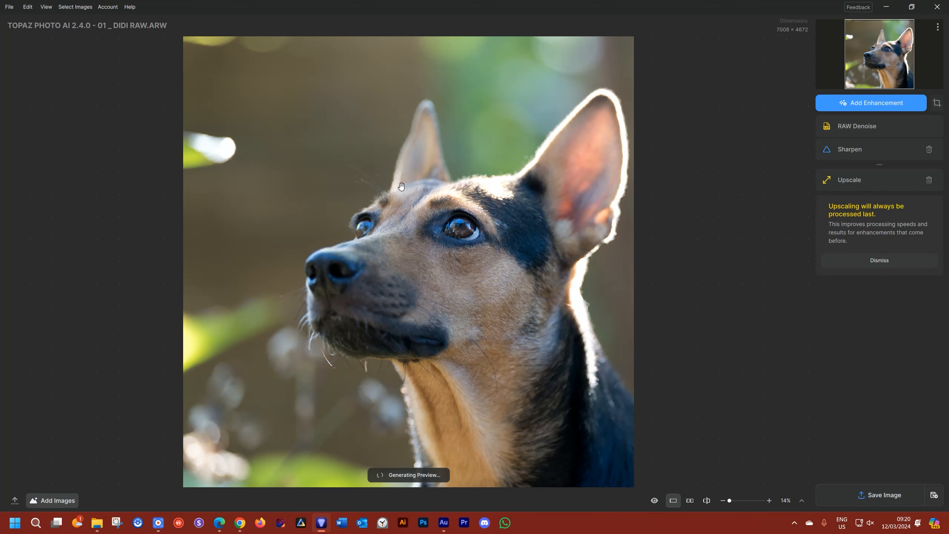
# - Look over the list of available enhancements and close the cropped dog photo
pyautogui.click(856, 101)
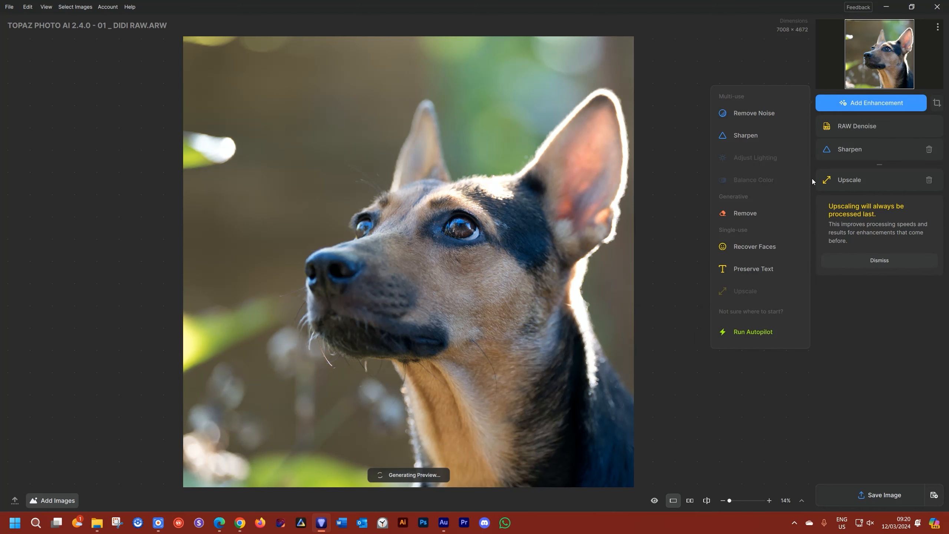
pyautogui.click(840, 102)
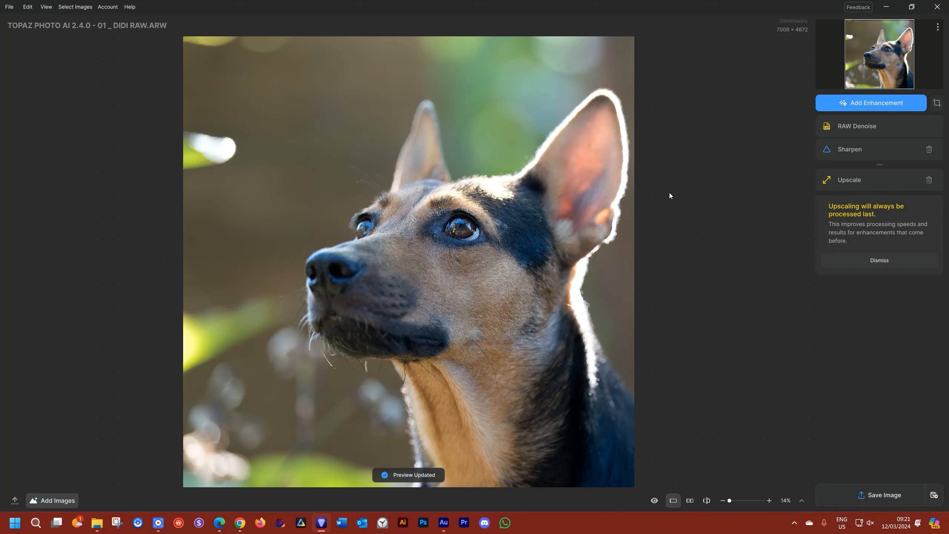
pyautogui.click(505, 257)
# - Load all nine images from the Topaz Photo AI Tutorial folder in File Explorer into Topaz Photo AI
pyautogui.moveTo(95, 521)
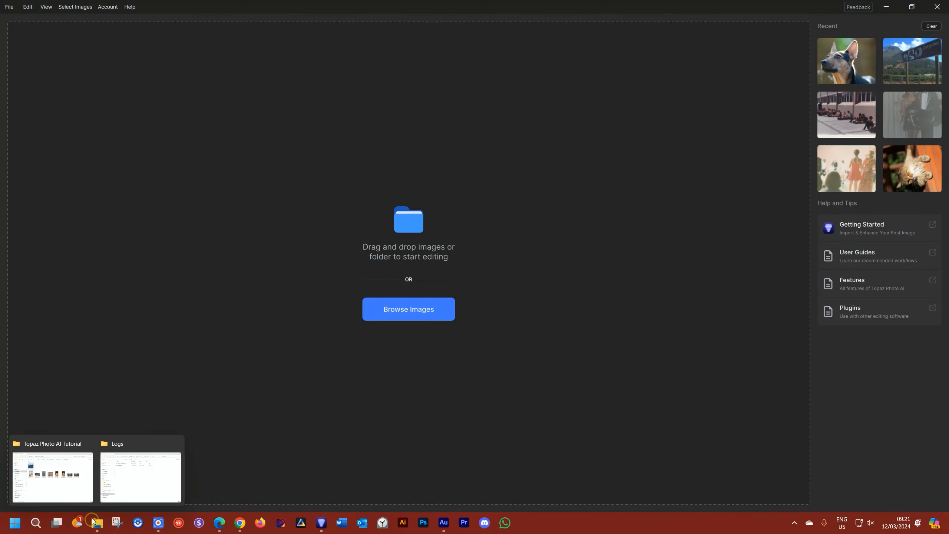
pyautogui.click(60, 479)
pyautogui.moveTo(672, 252); pyautogui.dragTo(90, 247)
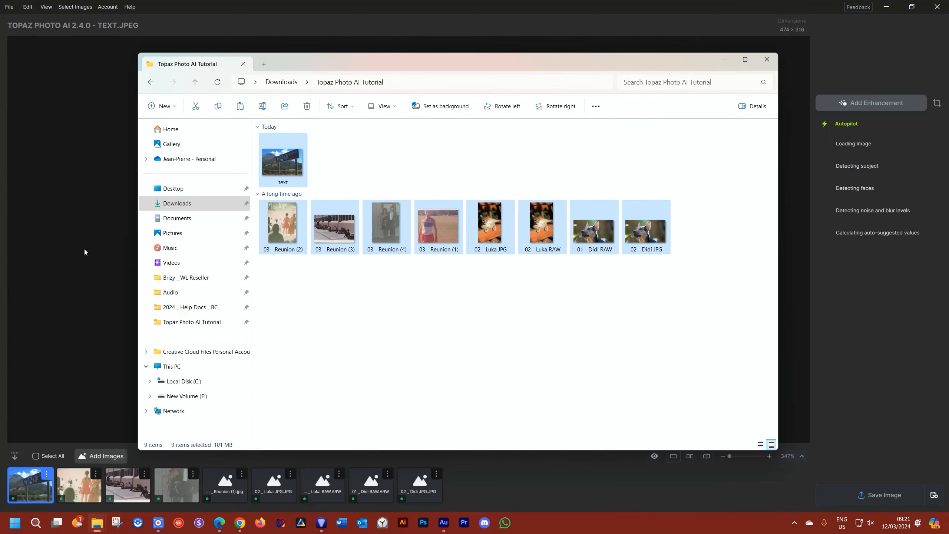
pyautogui.click(725, 60)
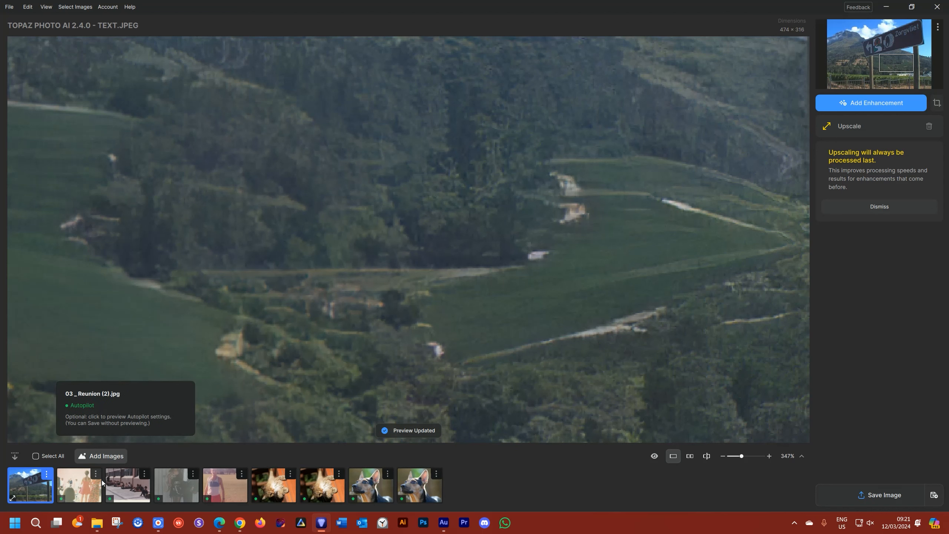
# - Close all open images at once, discarding their unsaved changes
pyautogui.click(15, 7)
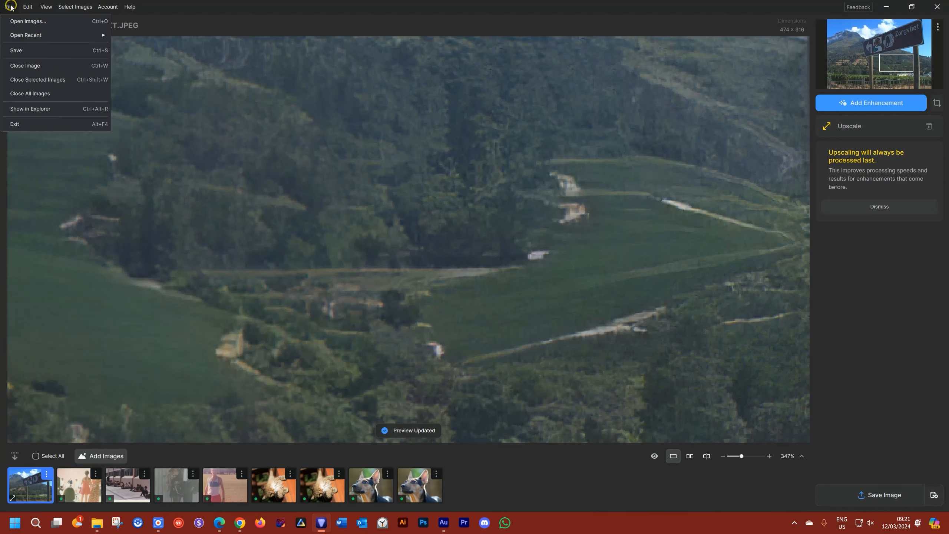
pyautogui.click(17, 93)
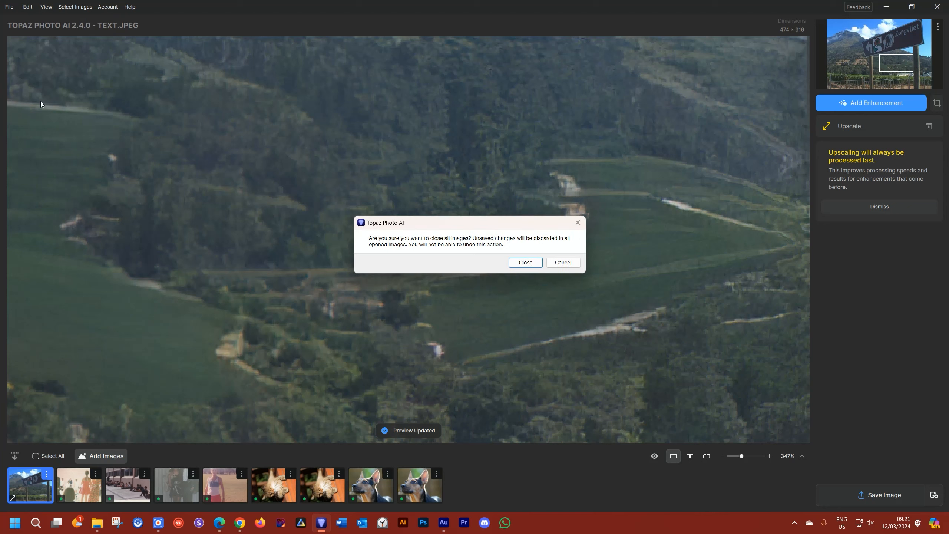
pyautogui.click(525, 263)
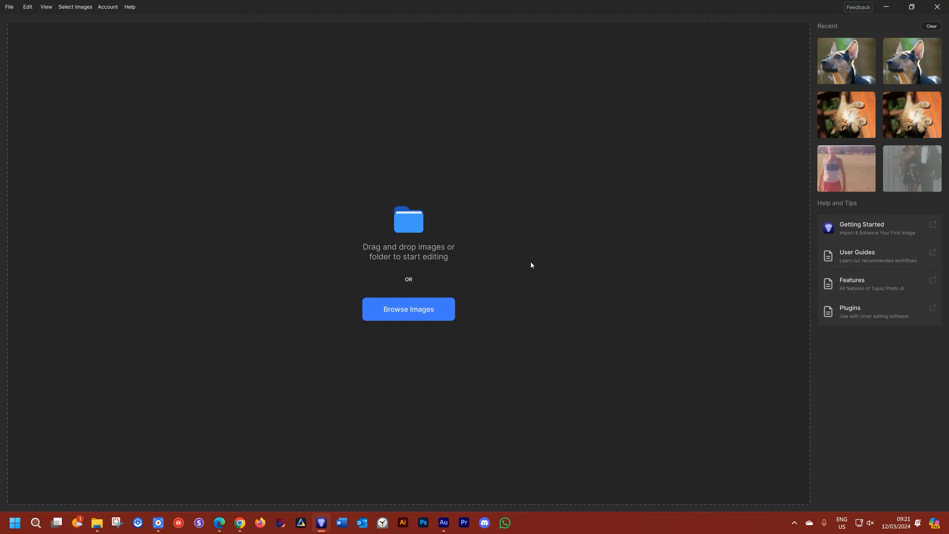
# - Browse for images and open every file from text to 02 _ Didi JPG in the Topaz Photo AI Tutorial folder
pyautogui.click(405, 304)
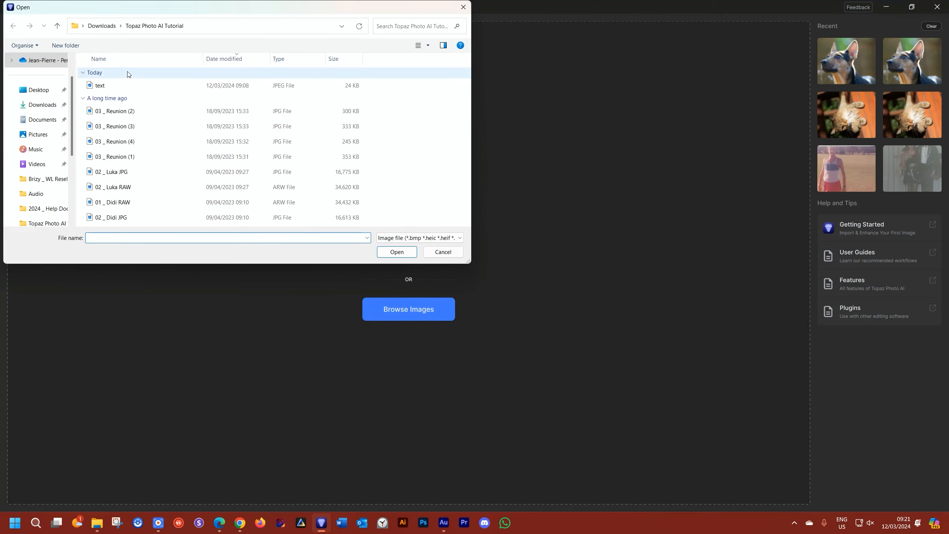
pyautogui.click(127, 85)
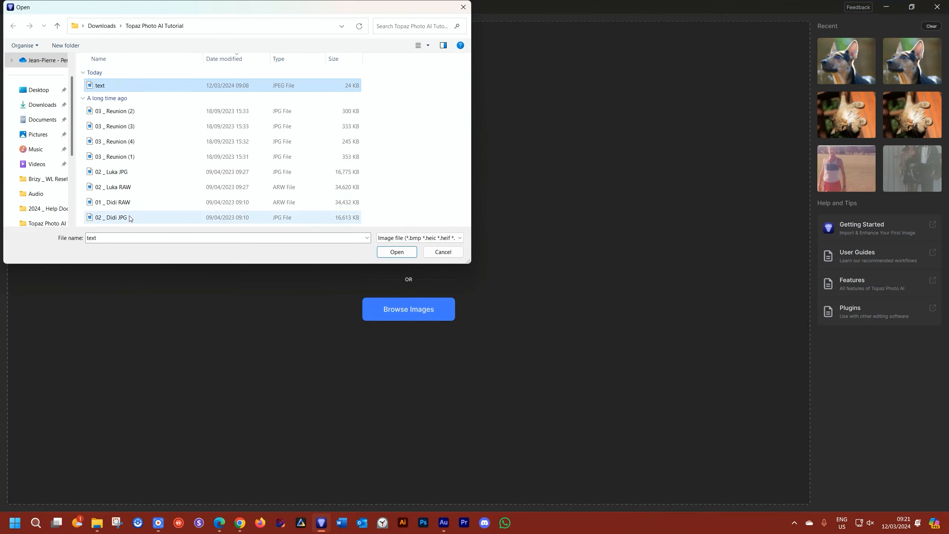
pyautogui.keyDown('shift'); pyautogui.click(112, 217); pyautogui.keyUp('shift')
pyautogui.click(391, 251)
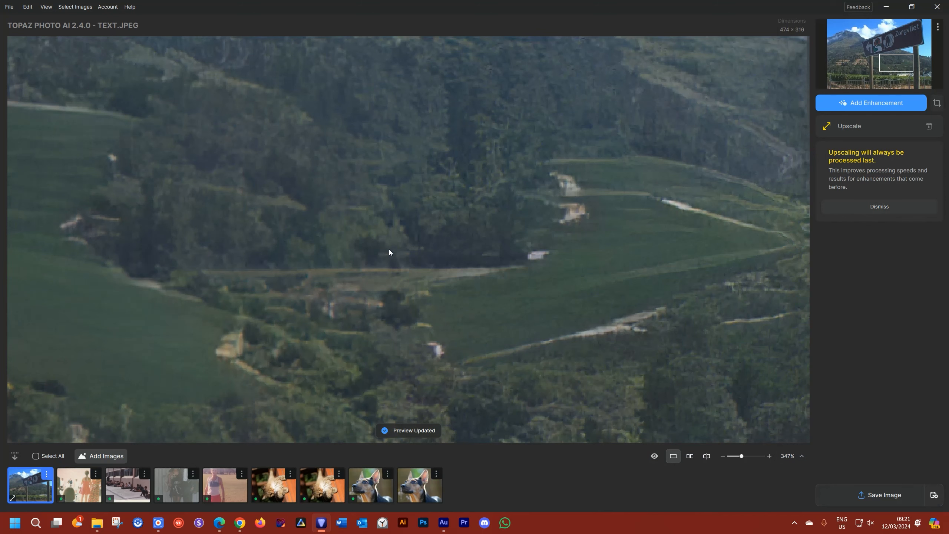
# - Close only the road-sign photo, discarding its changes, and review the available options for closing images
pyautogui.hotkey('ctrl', 'w')
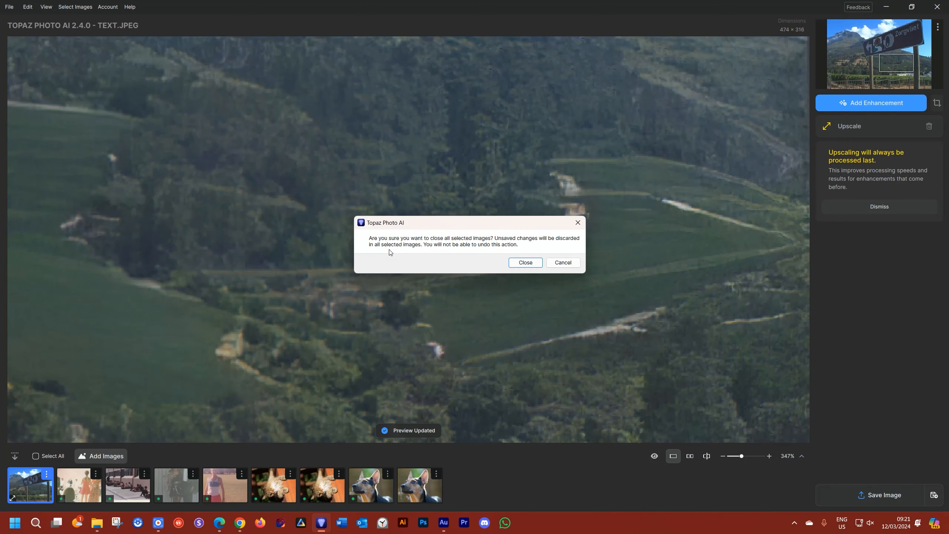
pyautogui.click(525, 262)
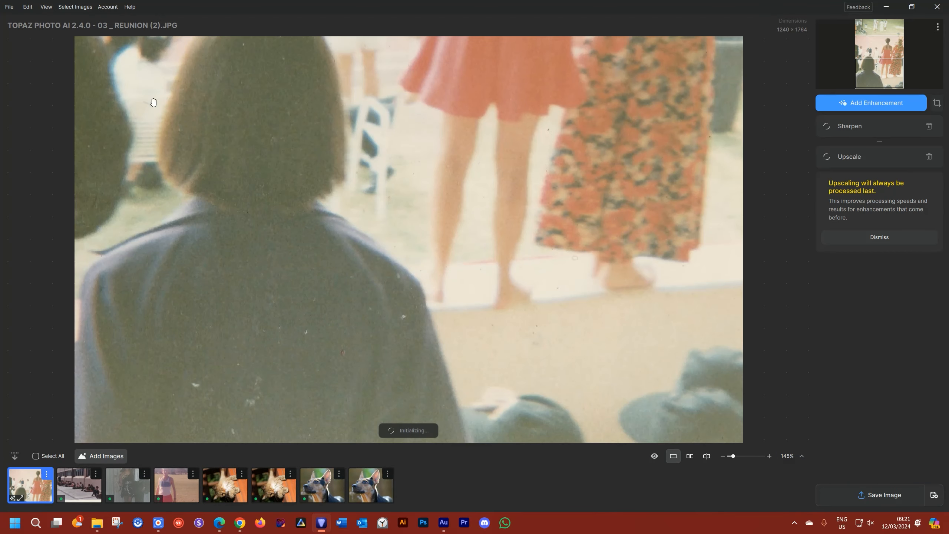
pyautogui.click(9, 6)
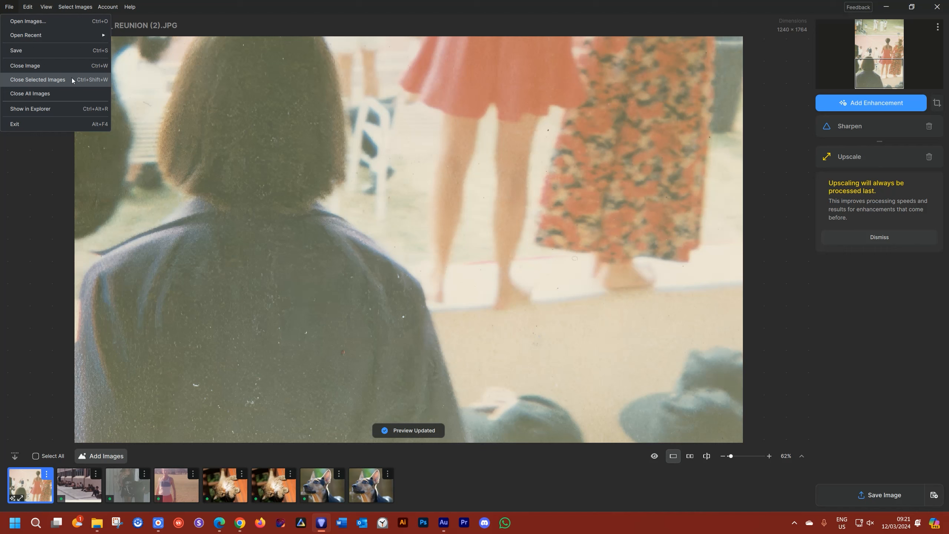
pyautogui.click(455, 501)
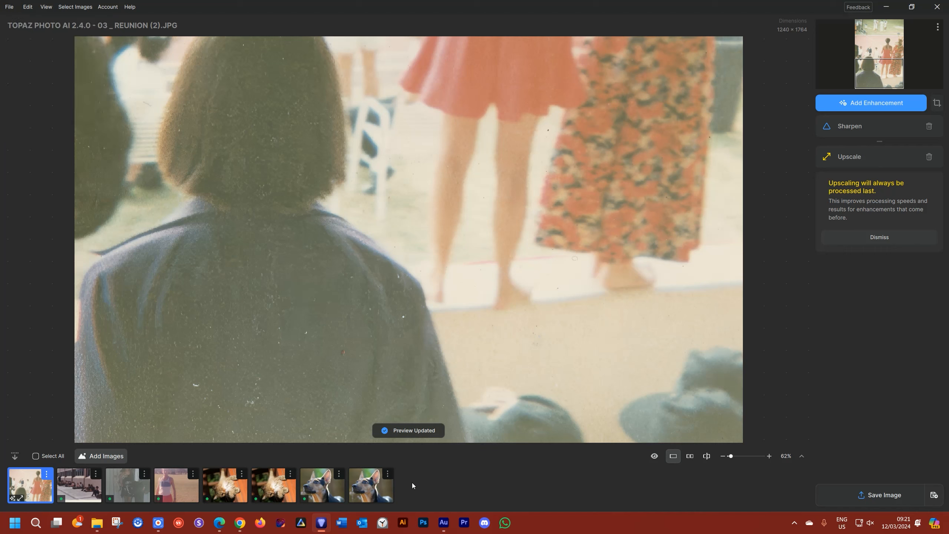
# - Select all the remaining photos in the filmstrip and close them together, discarding their changes
pyautogui.moveTo(29, 486)
pyautogui.keyDown('shift'); pyautogui.click(356, 494); pyautogui.keyUp('shift')
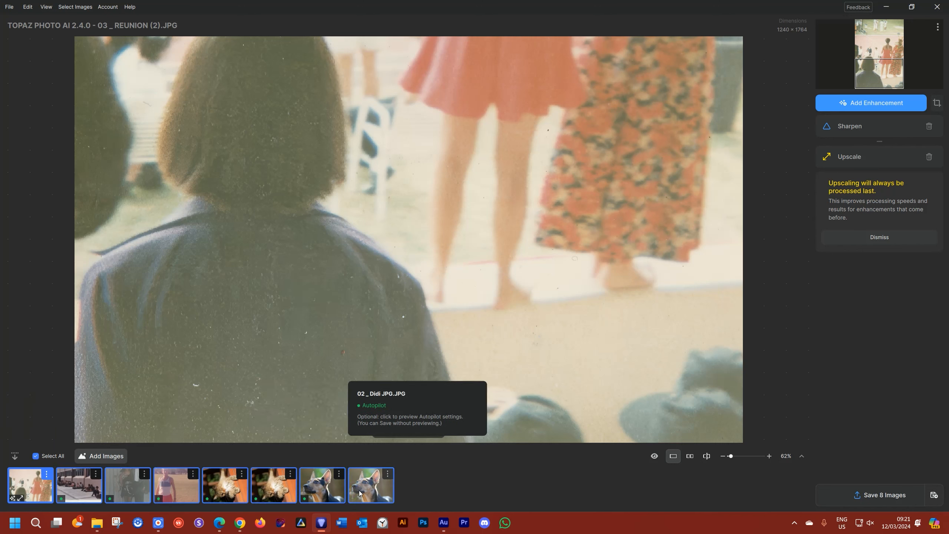
pyautogui.hotkey('ctrl', 'w')
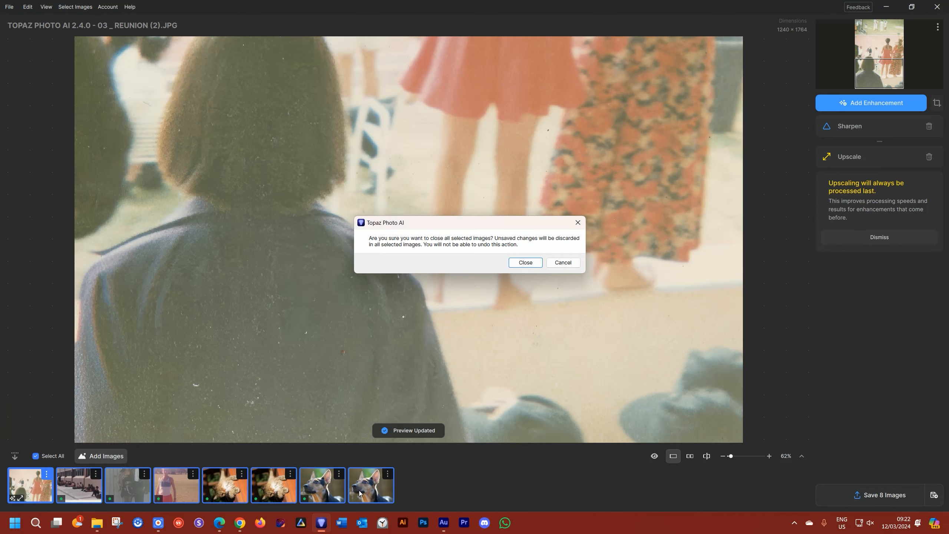
pyautogui.click(526, 264)
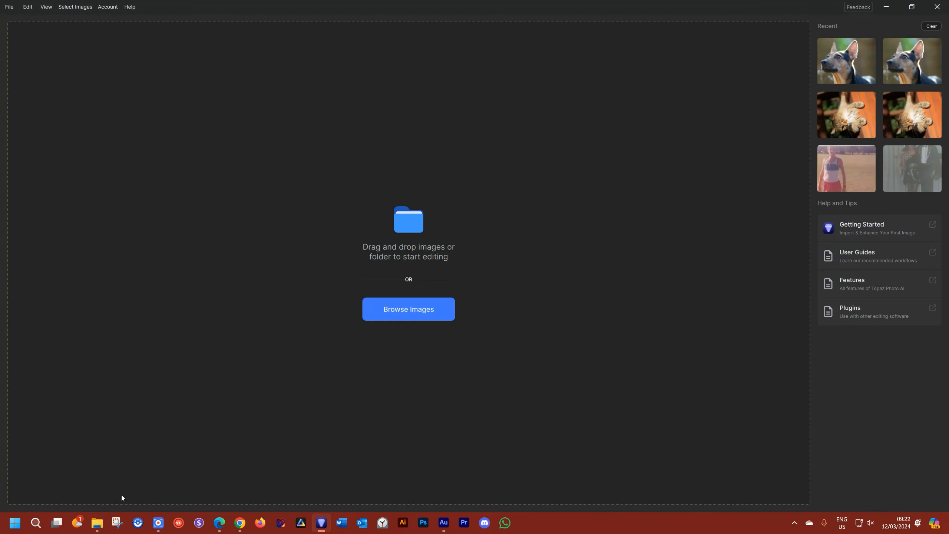
# - Load the text image from the File Explorer folder, and add the 02 _ Luka JPG image alongside it
pyautogui.moveTo(97, 522)
pyautogui.click(86, 493)
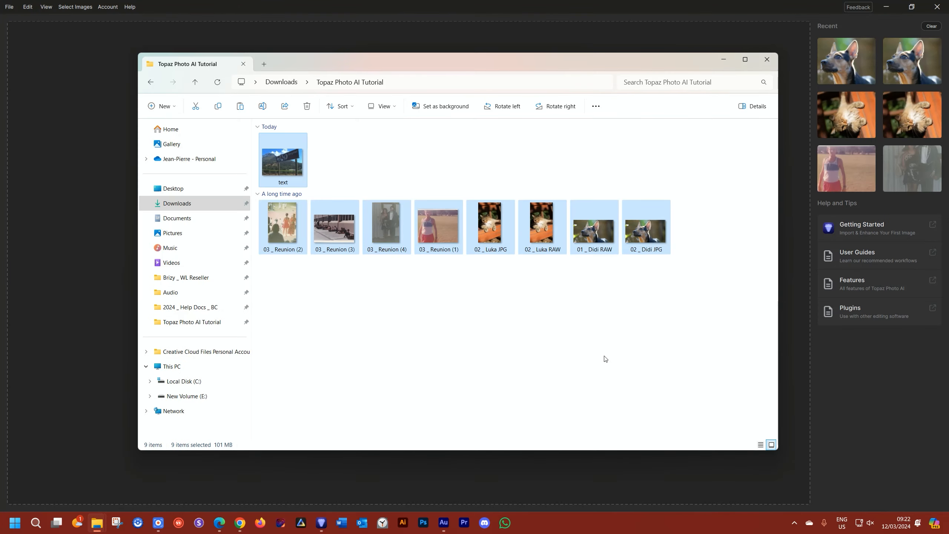
pyautogui.click(492, 385)
pyautogui.moveTo(288, 154); pyautogui.dragTo(97, 198)
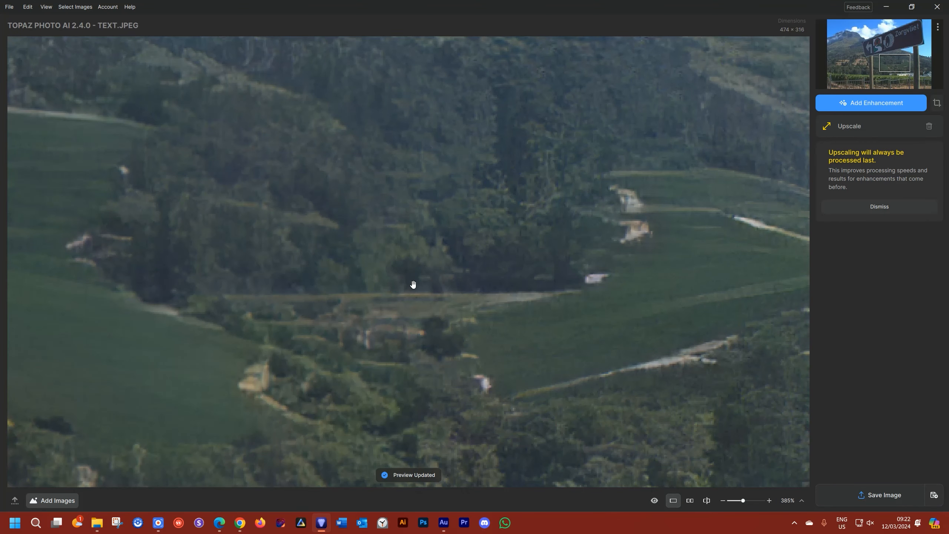
pyautogui.click(96, 522)
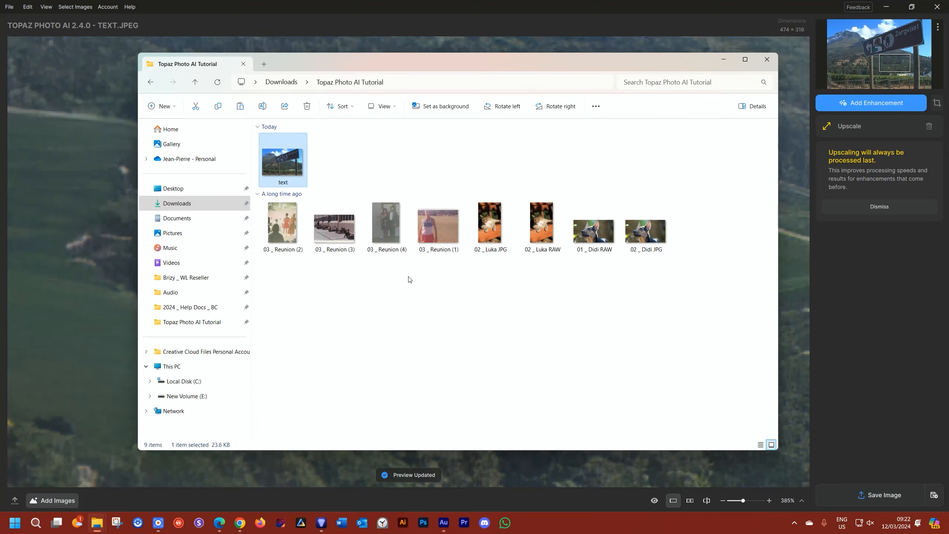
pyautogui.moveTo(489, 224); pyautogui.dragTo(123, 252)
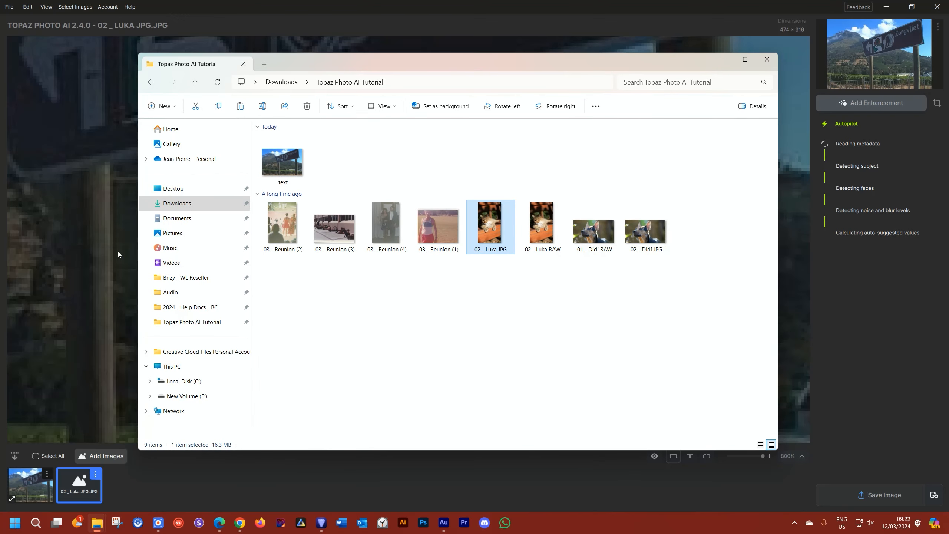
pyautogui.click(723, 61)
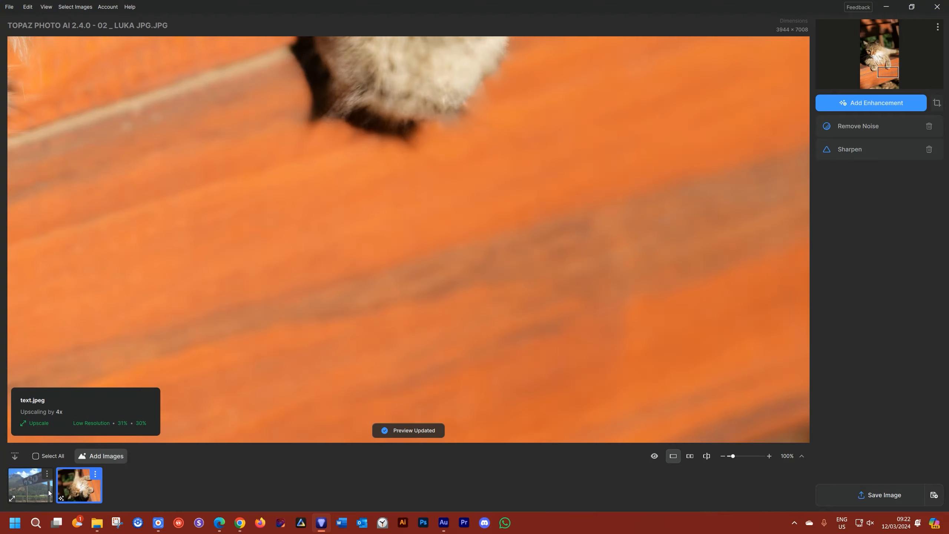
# - Examine the file picker for adding images without opening anything, and the options menu of the cat photo
pyautogui.click(96, 457)
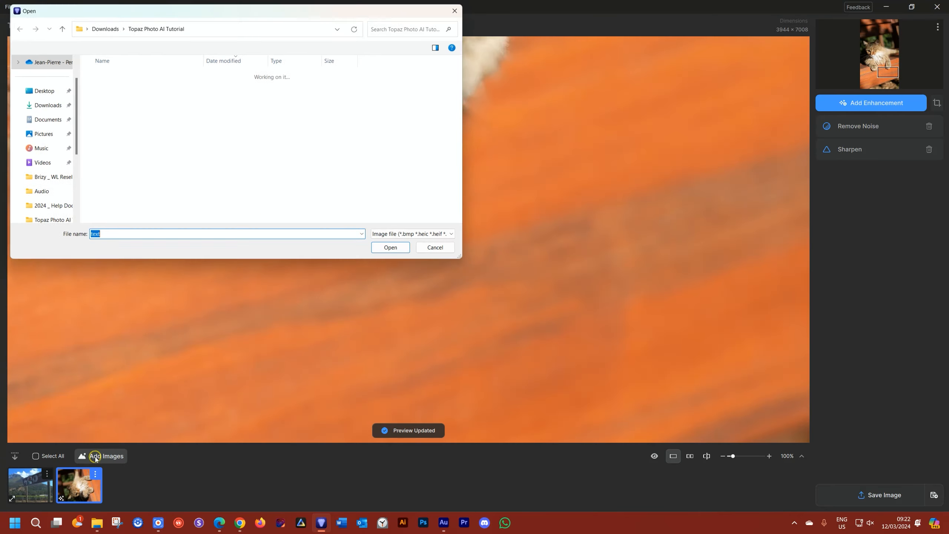
pyautogui.click(450, 251)
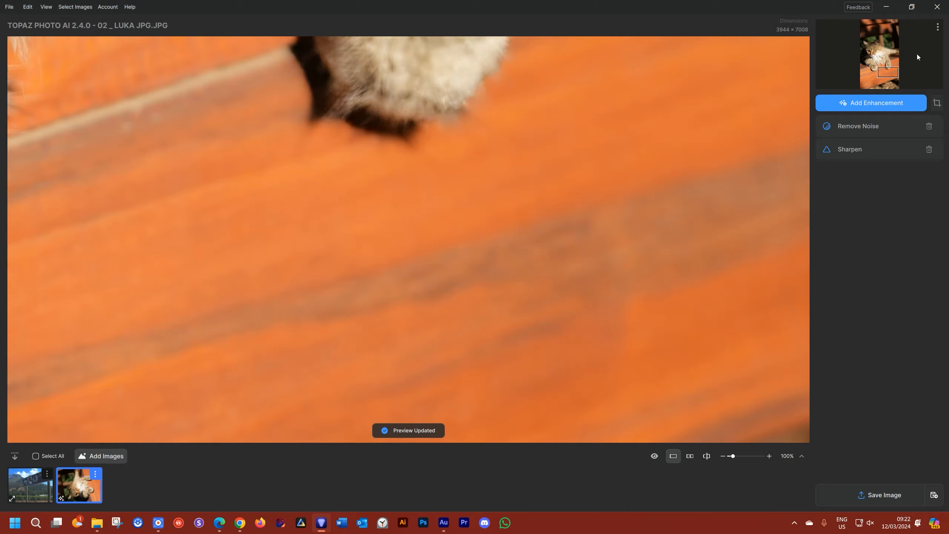
pyautogui.click(937, 30)
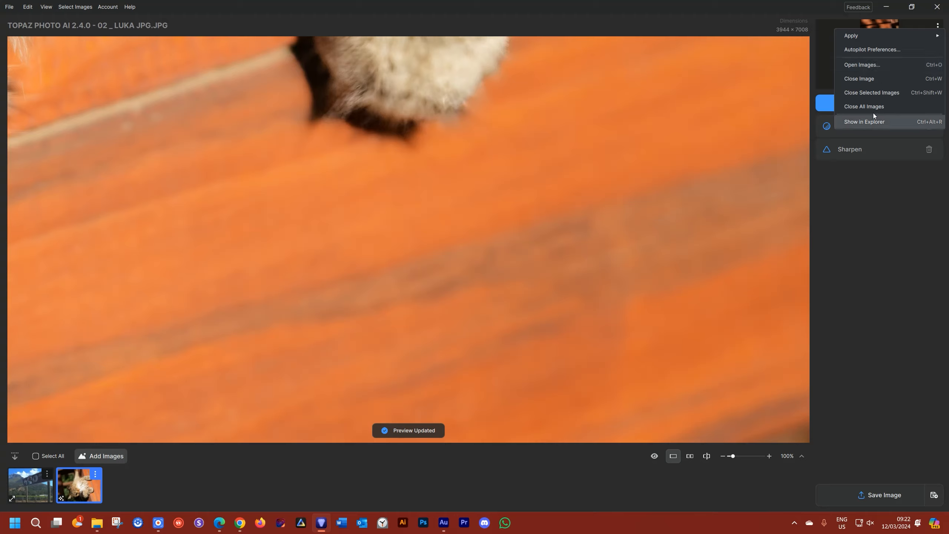
pyautogui.click(938, 28)
pyautogui.click(937, 27)
# - Display the road-sign photo, and open the file picker for adding images and cancel it
pyautogui.click(26, 477)
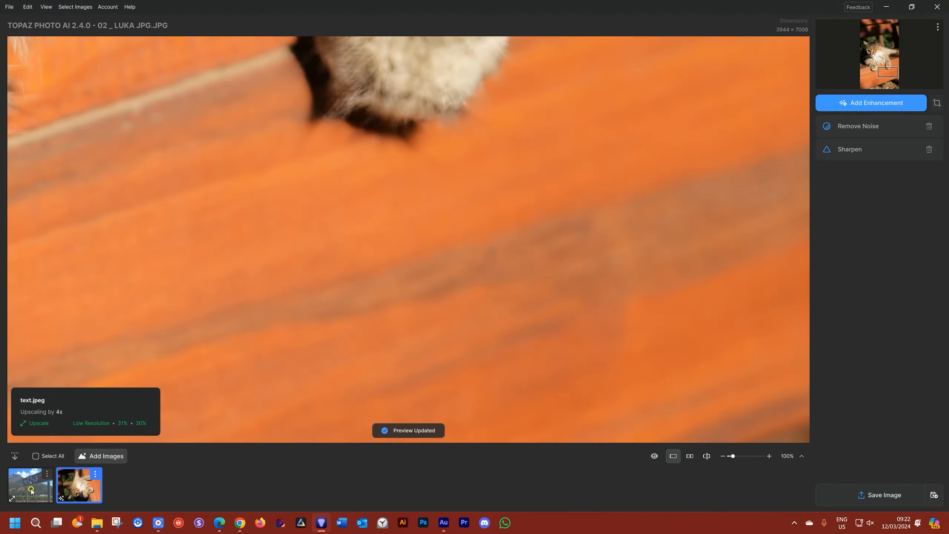
pyautogui.click(30, 488)
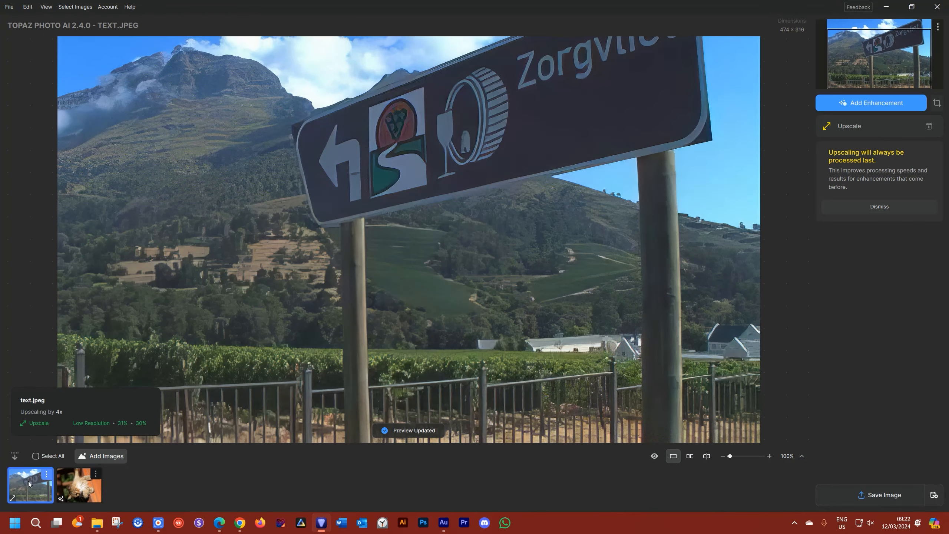
pyautogui.click(100, 456)
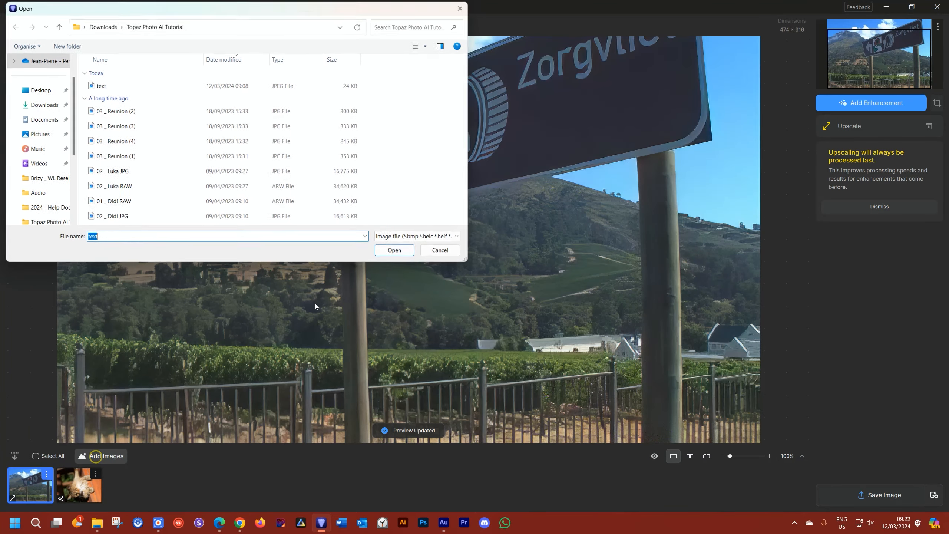
pyautogui.click(443, 254)
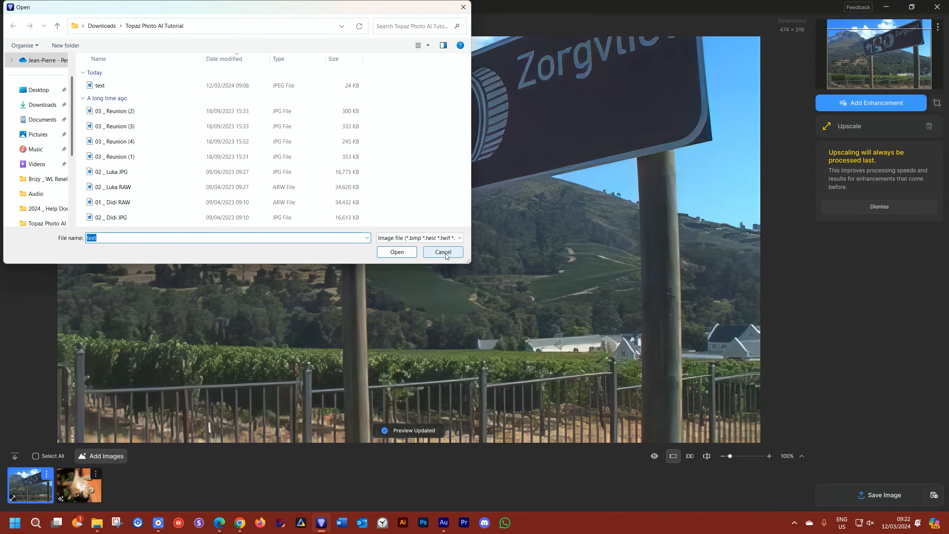
# - Add the 03 _ Reunion (4) and 03 _ Reunion (1) images from the File Explorer folder to the open photos, and minimize the folder window
pyautogui.moveTo(97, 522)
pyautogui.click(68, 497)
pyautogui.moveTo(386, 225); pyautogui.dragTo(114, 236)
pyautogui.moveTo(438, 226); pyautogui.dragTo(84, 228)
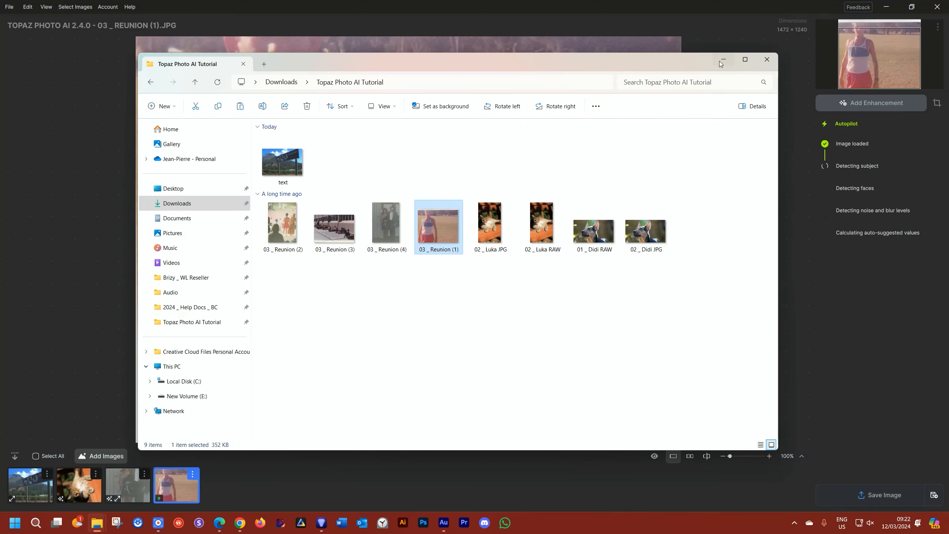
pyautogui.click(723, 59)
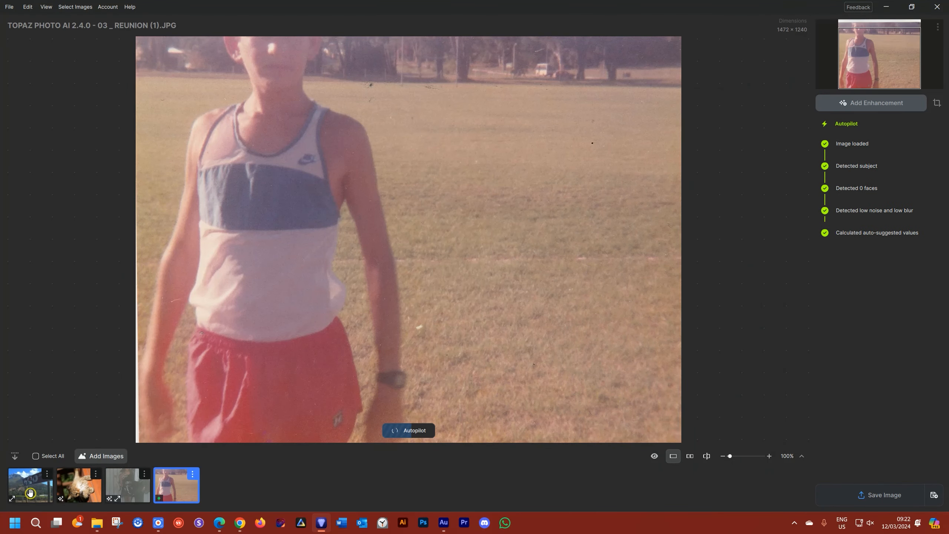
# - Display the road-sign photo and examine the enhancement summary of each photo in the filmstrip
pyautogui.click(18, 495)
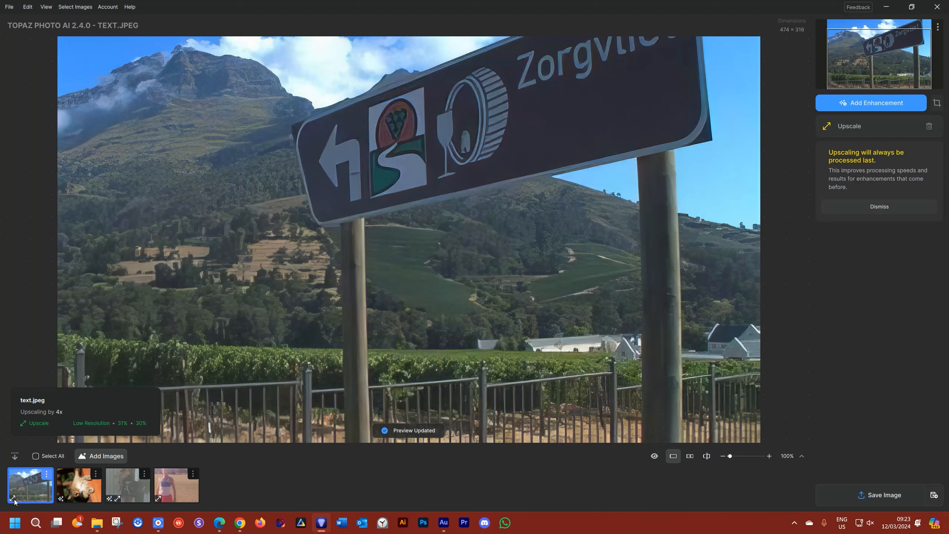
pyautogui.moveTo(61, 500)
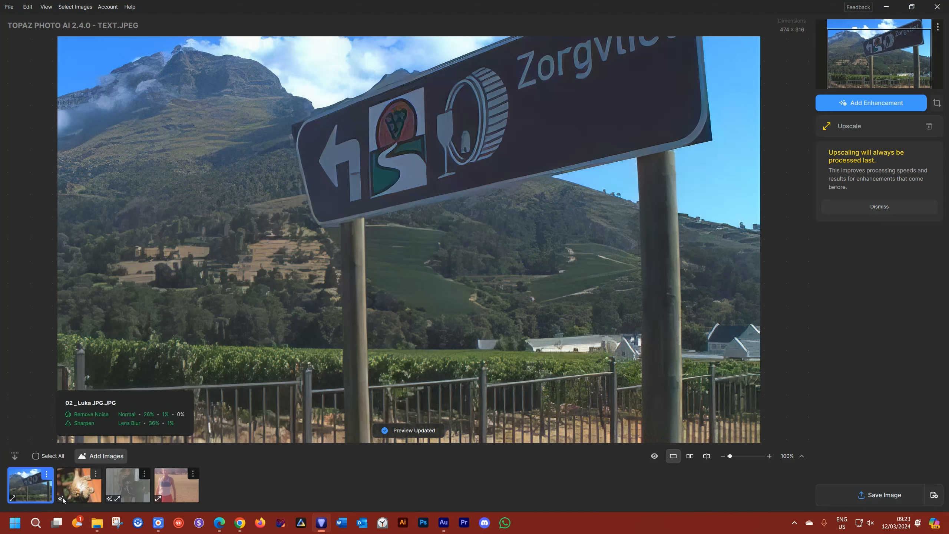
pyautogui.moveTo(112, 502)
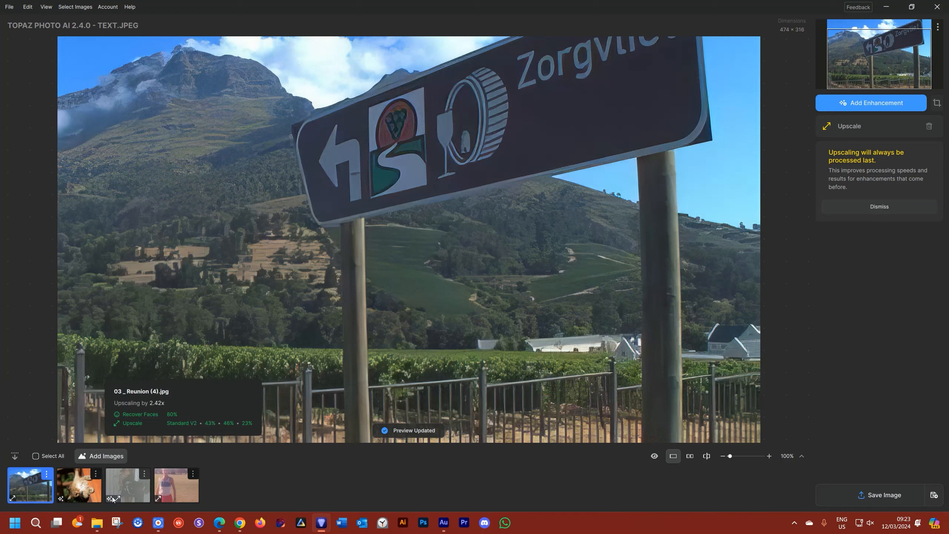
pyautogui.moveTo(159, 500)
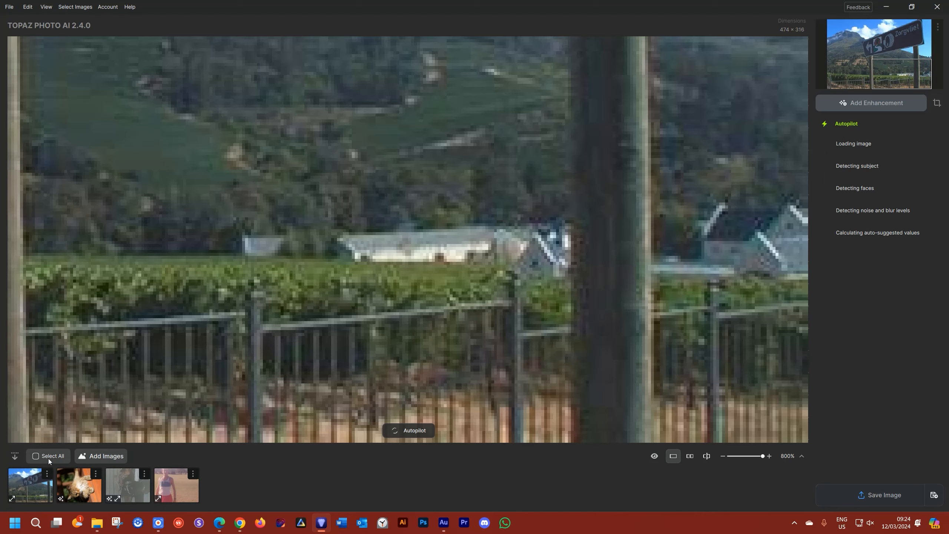
# - Run Autopilot on the road-sign photo and open its Upscale settings to review the scale and AI model
pyautogui.click(39, 487)
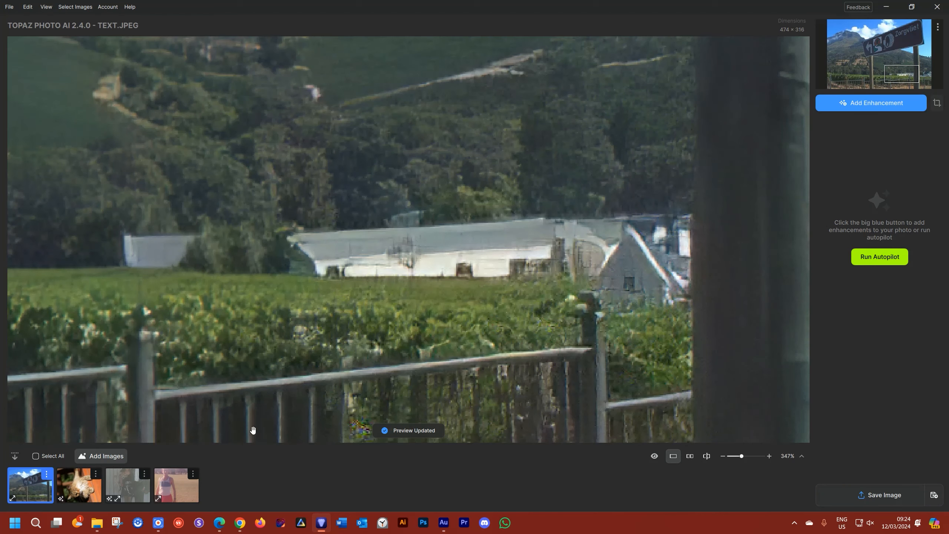
pyautogui.click(880, 256)
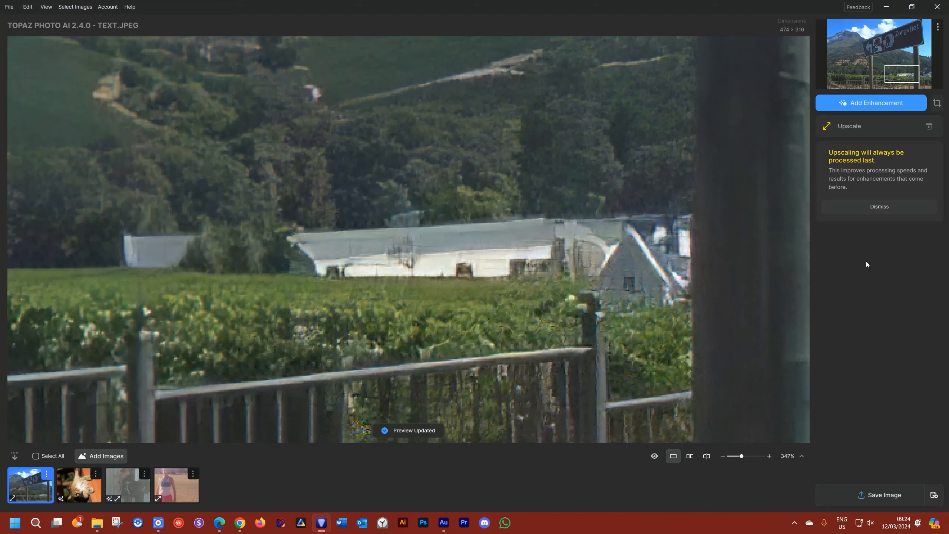
pyautogui.click(859, 130)
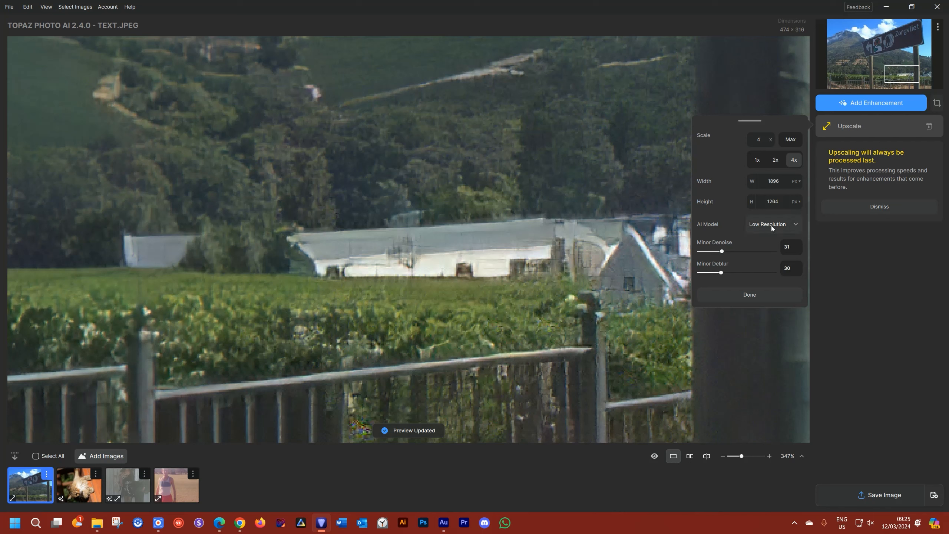
pyautogui.moveTo(739, 225)
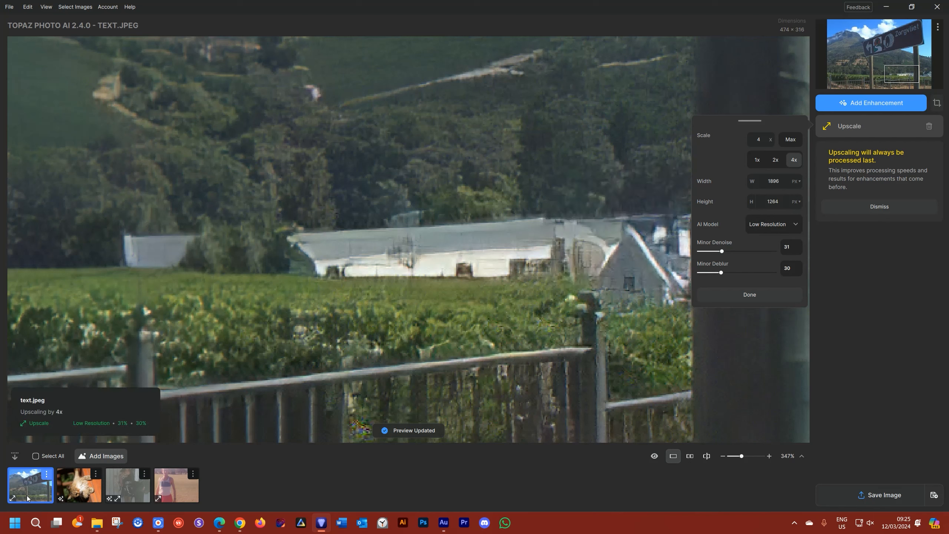
# - Select the 03 _ Reunion (1) photo in the filmstrip, and toggle the filmstrip between hidden and shown
pyautogui.click(176, 488)
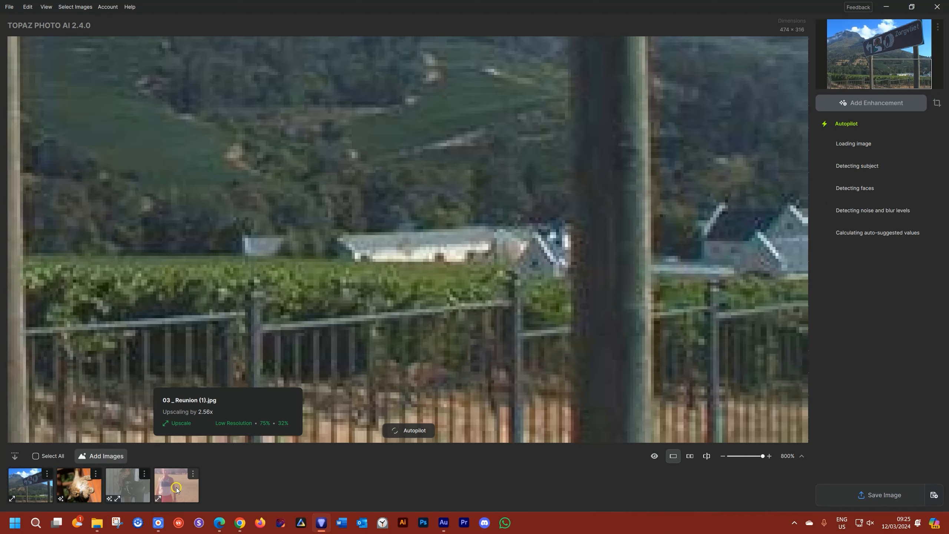
pyautogui.click(176, 482)
pyautogui.click(17, 471)
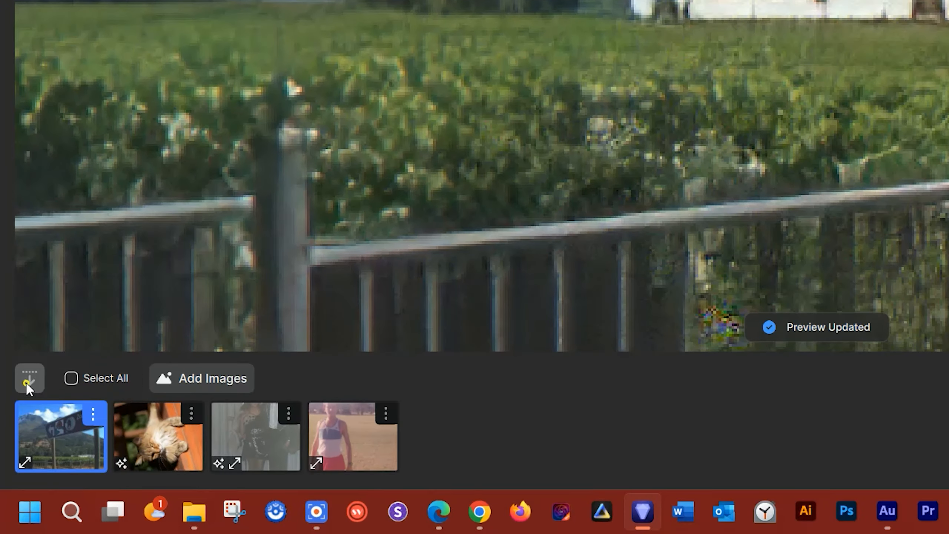
pyautogui.click(25, 383)
pyautogui.click(26, 463)
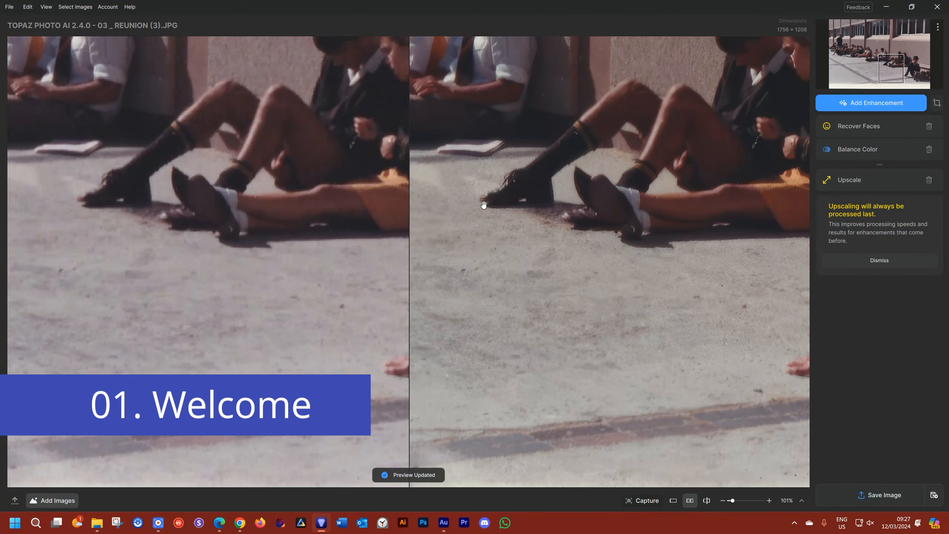
# - Capture a split-view before-and-after image of the 03 _ Reunion (3) photo, and open the before_and_after-2 capture from the Downloads folder
pyautogui.click(706, 500)
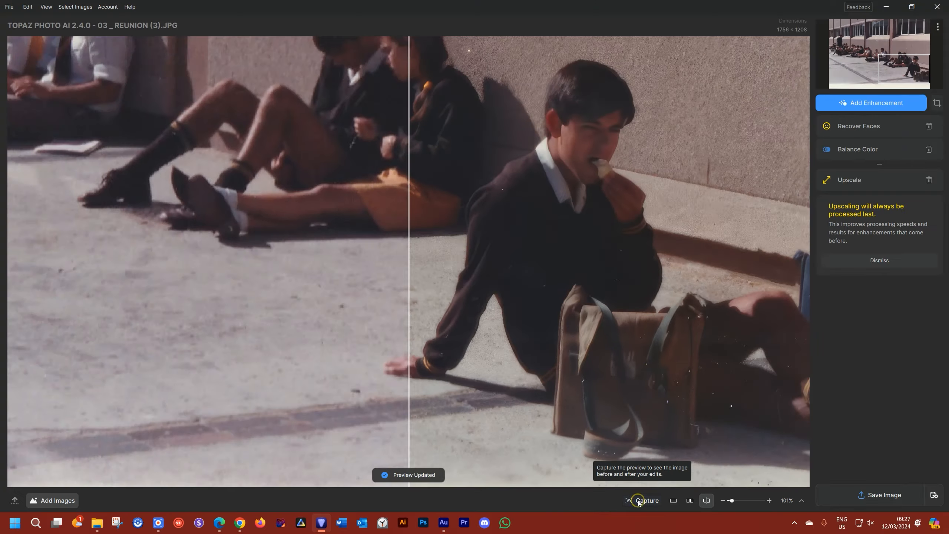
pyautogui.click(648, 450)
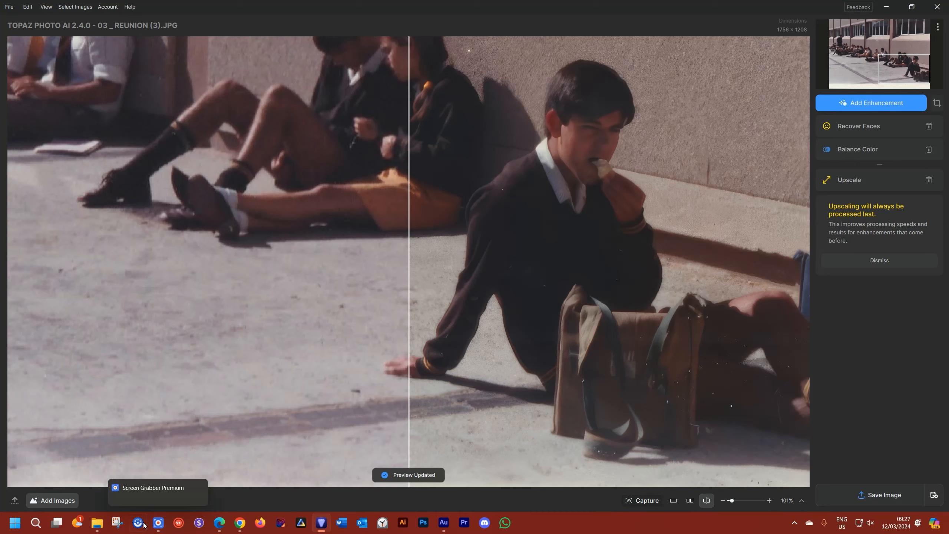
pyautogui.moveTo(96, 522)
pyautogui.click(58, 479)
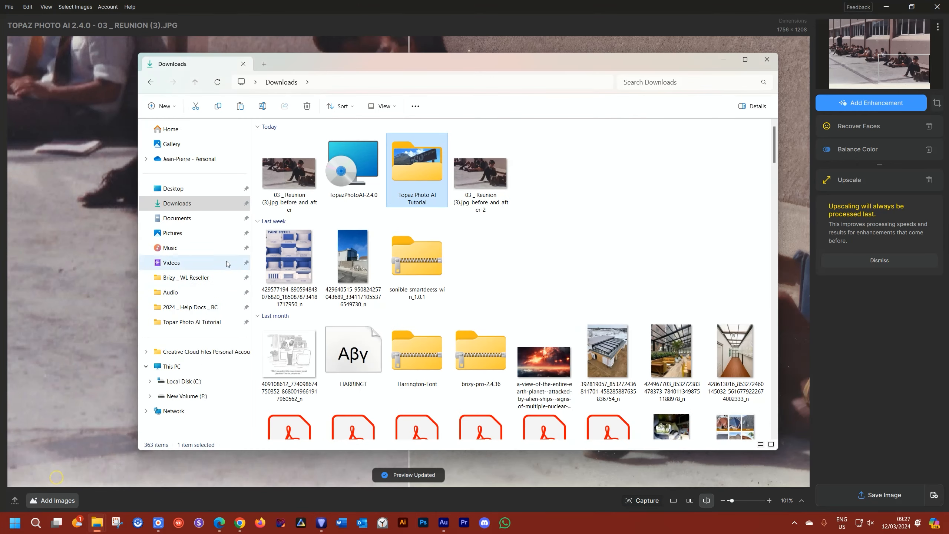
pyautogui.doubleClick(476, 179)
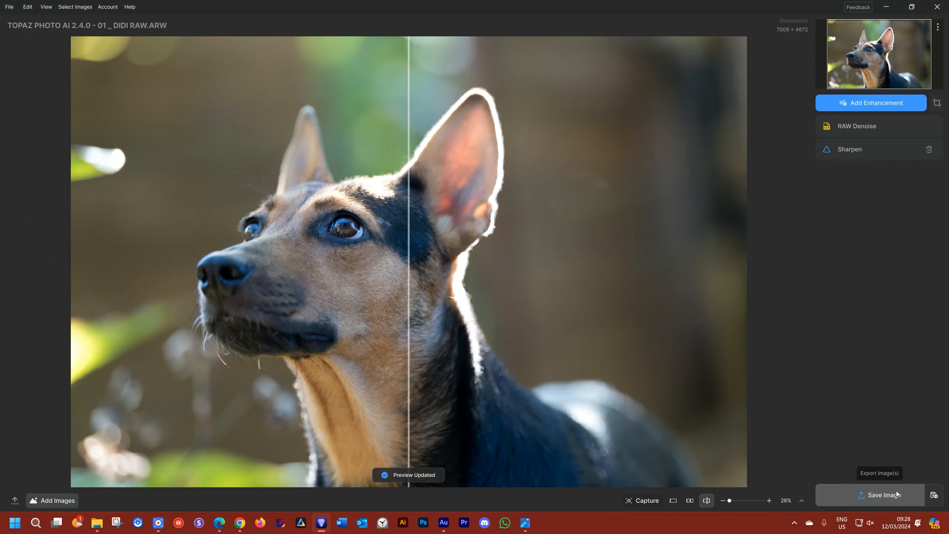
# - Quick-export the 01 _ Didi RAW photo, view the exported 01 _ Didi RAW-topaz file from its File Explorer folder, and close the viewer
pyautogui.click(937, 496)
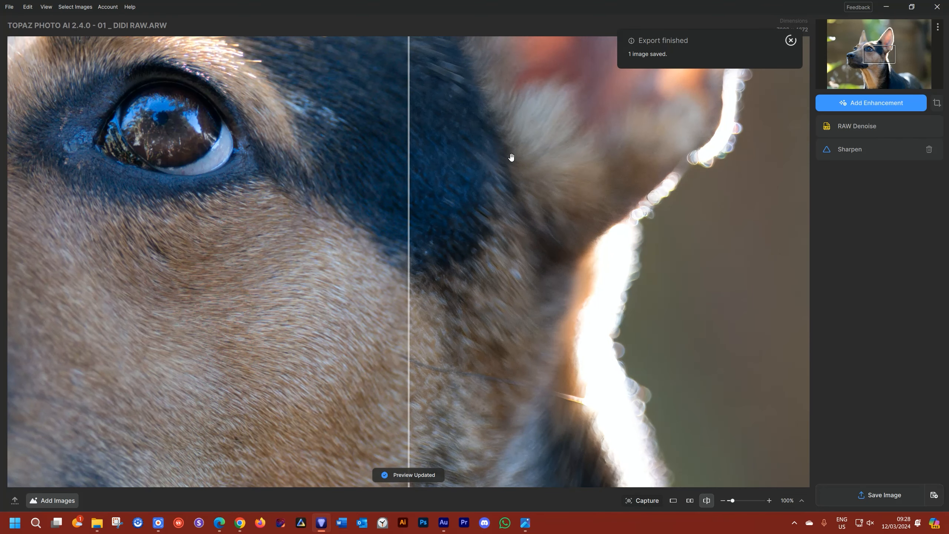
pyautogui.moveTo(97, 522)
pyautogui.click(66, 491)
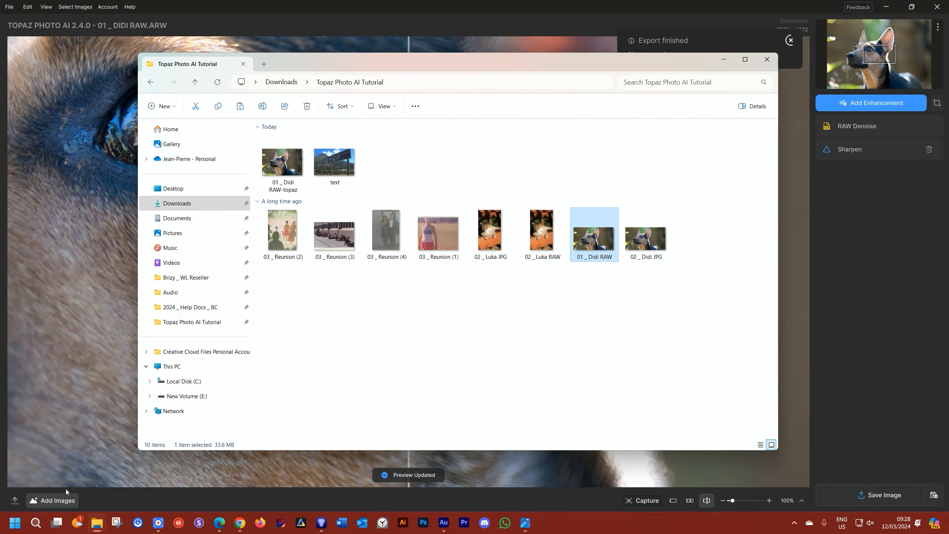
pyautogui.doubleClick(282, 161)
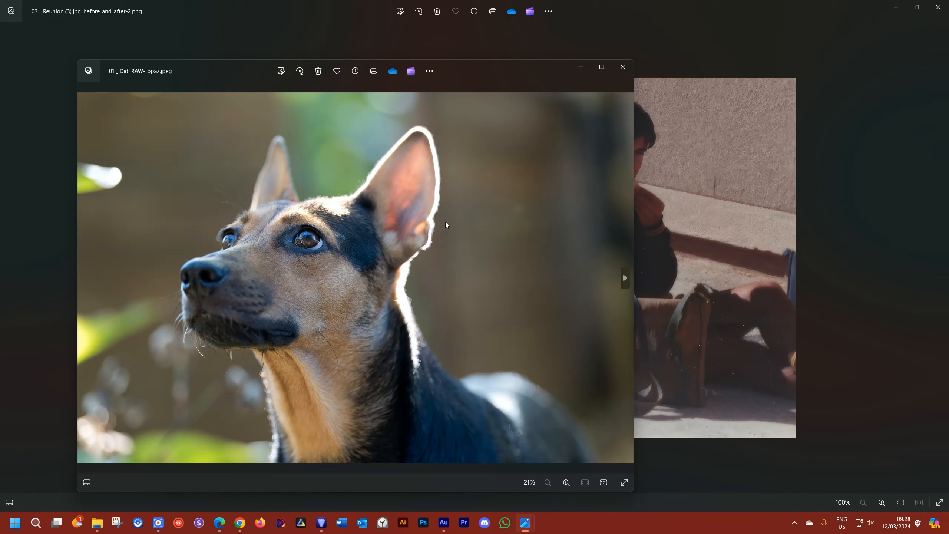
pyautogui.click(621, 66)
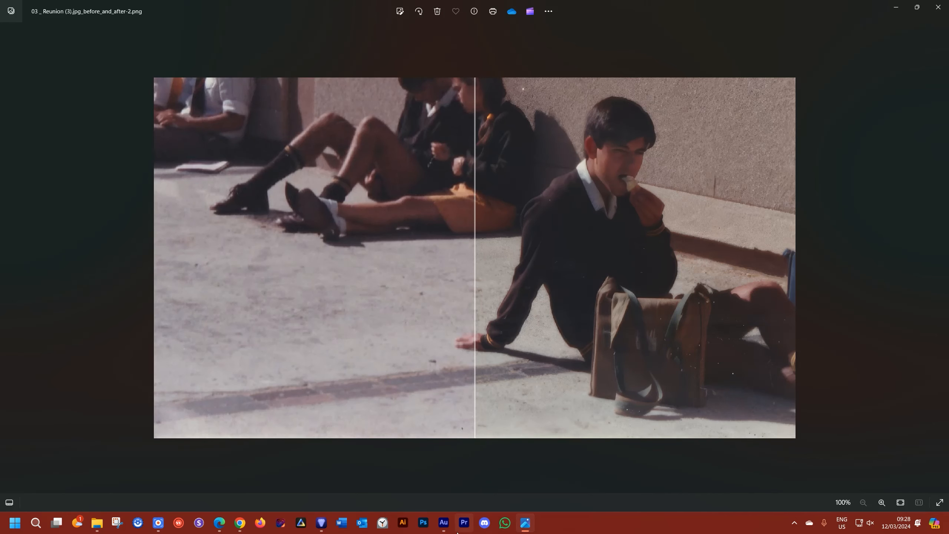
# - Return to Topaz Photo AI, open the export settings for the dog photo, and examine the save location options, keeping Original Folder
pyautogui.click(321, 523)
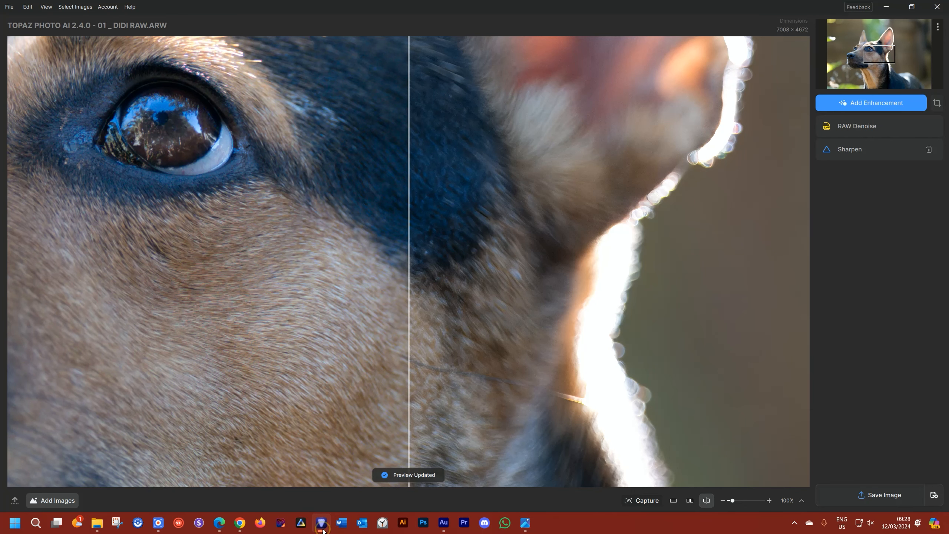
pyautogui.click(879, 499)
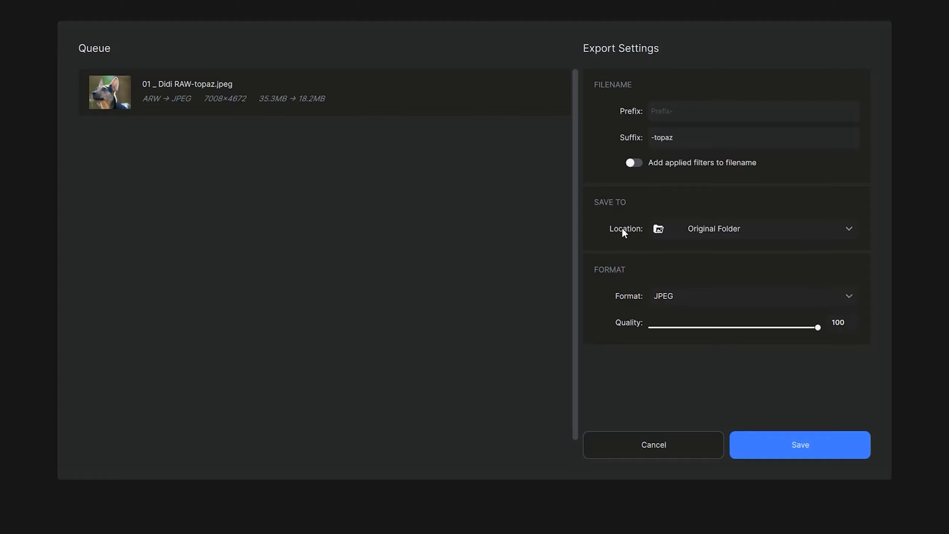
pyautogui.click(716, 230)
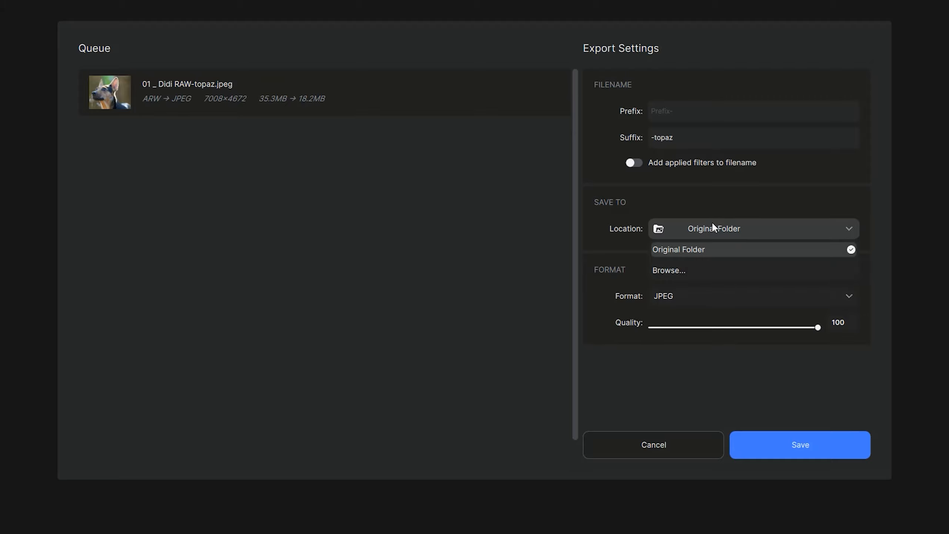
pyautogui.click(711, 227)
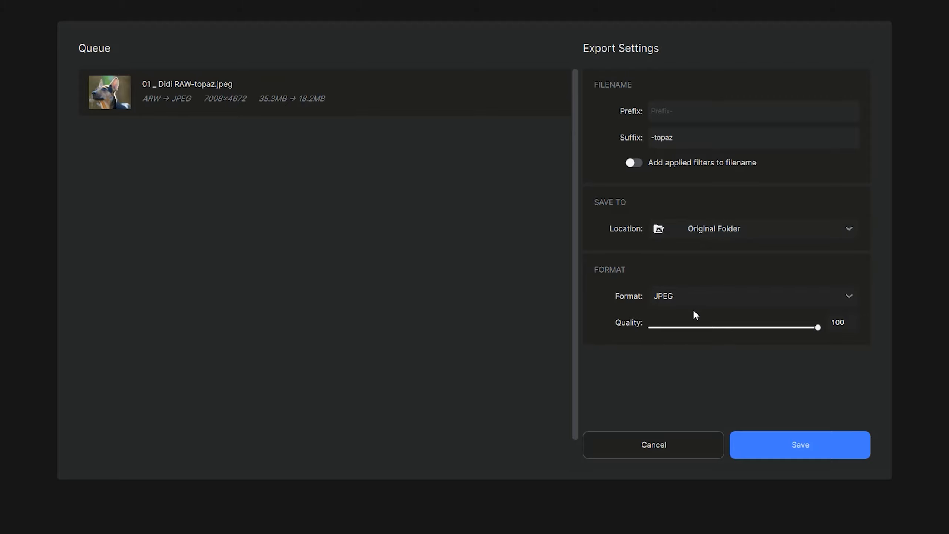